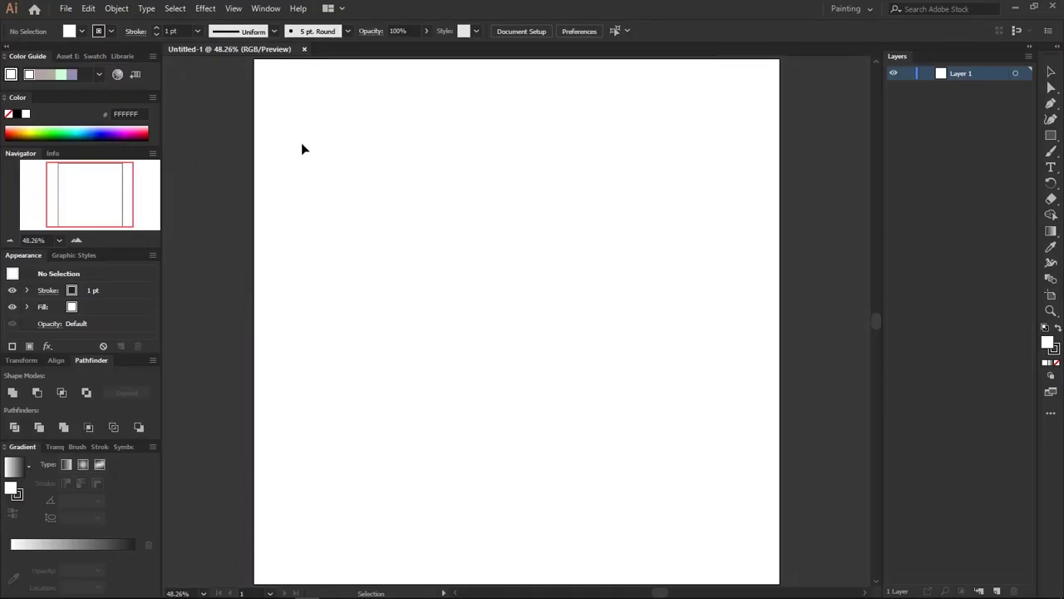
Place the portrait photo on the artboard and position it
{"action": "key", "text": "ctrl+shift+p"}
{"action": "double_click", "coordinate": [249, 108]}
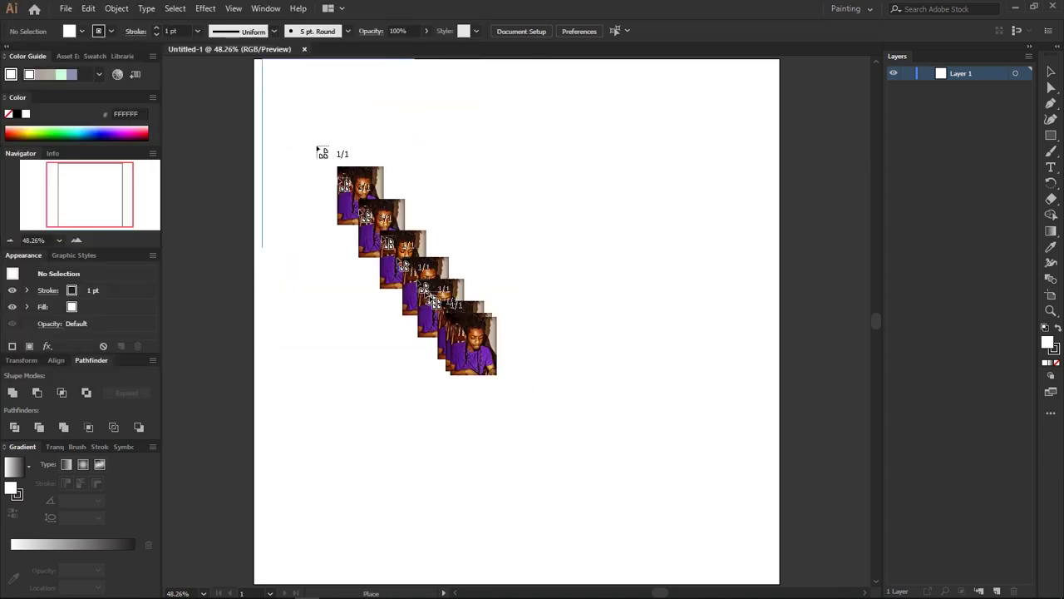
{"action": "left_click", "coordinate": [475, 357]}
{"action": "mouse_move", "coordinate": [547, 378]}
{"action": "left_mouse_down"}
{"action": "mouse_move", "coordinate": [550, 349]}
{"action": "mouse_move", "coordinate": [660, 273]}
{"action": "left_mouse_up"}
Lower the photo's opacity to 80%
{"action": "key", "text": "ctrl+minus"}
{"action": "left_click", "coordinate": [534, 31]}
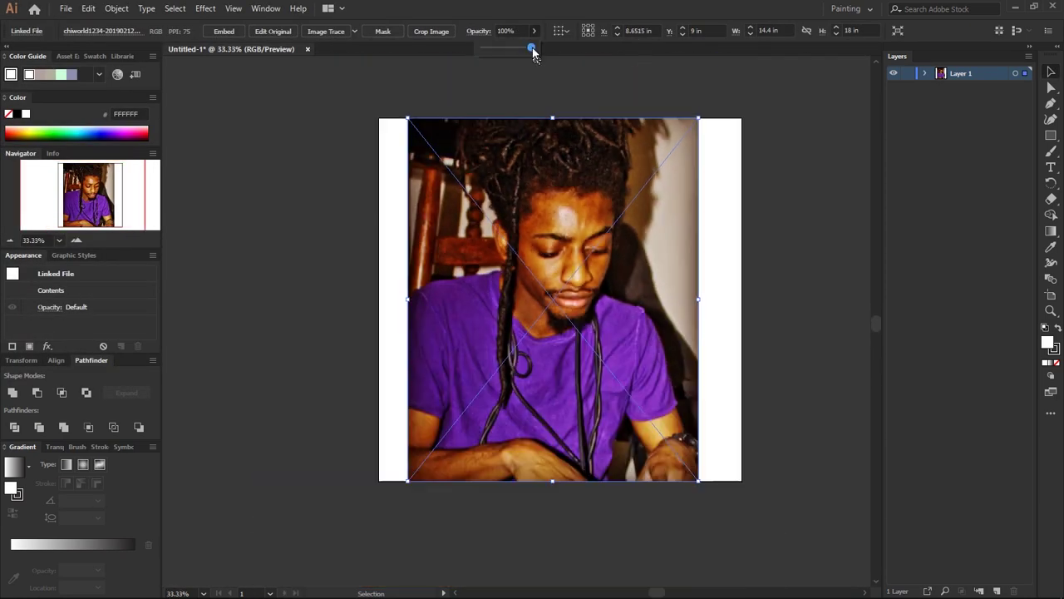
{"action": "left_click_drag", "start_coordinate": [532, 48], "coordinate": [522, 50]}
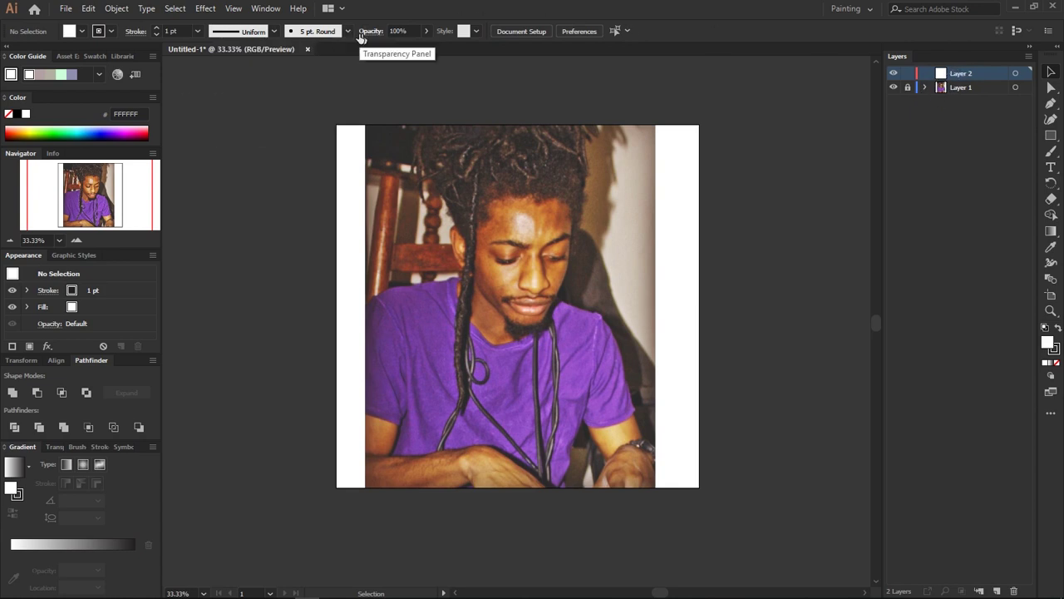
Create a 3 pt calligraphic brush with pressure-varied size and paint with it
{"action": "left_click", "coordinate": [46, 154]}
{"action": "left_click", "coordinate": [524, 358]}
{"action": "left_click", "coordinate": [509, 401]}
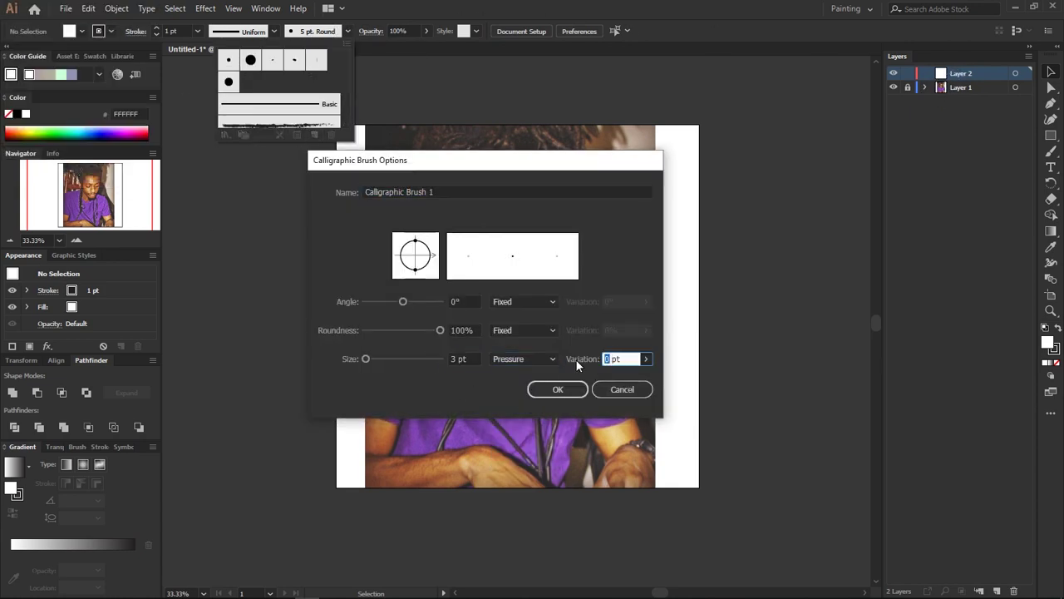
{"action": "left_click", "coordinate": [558, 389]}
{"action": "left_click", "coordinate": [1052, 152]}
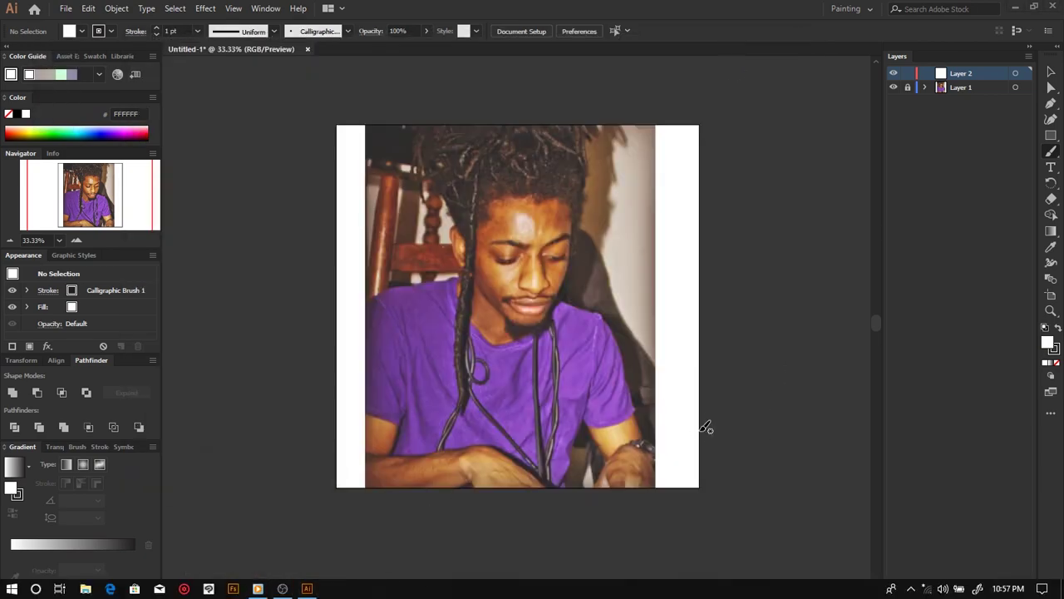
Brush the eyelid lines in black, undoing a stray stroke beside the nose
{"action": "key", "text": "ctrl+plus"}
{"action": "key", "text": "ctrl+plus"}
{"action": "key", "text": "ctrl+plus"}
{"action": "key", "text": "ctrl+plus"}
{"action": "scroll", "coordinate": [499, 250], "scroll_direction": "right", "scroll_amount": 3}
{"action": "left_click_drag", "start_coordinate": [384, 199], "coordinate": [546, 170]}
{"action": "scroll", "coordinate": [567, 158], "scroll_direction": "down", "scroll_amount": 3}
{"action": "mouse_move", "coordinate": [387, 169]}
{"action": "left_mouse_down"}
{"action": "mouse_move", "coordinate": [388, 193]}
{"action": "mouse_move", "coordinate": [459, 185]}
{"action": "left_mouse_up"}
{"action": "key", "text": "ctrl+z"}
Trace the outline of both lips with the calligraphic brush
{"action": "scroll", "coordinate": [333, 180], "scroll_direction": "right", "scroll_amount": 2}
{"action": "scroll", "coordinate": [442, 205], "scroll_direction": "down", "scroll_amount": 1}
{"action": "scroll", "coordinate": [289, 249], "scroll_direction": "up", "scroll_amount": 1}
{"action": "left_click_drag", "start_coordinate": [289, 249], "coordinate": [415, 234]}
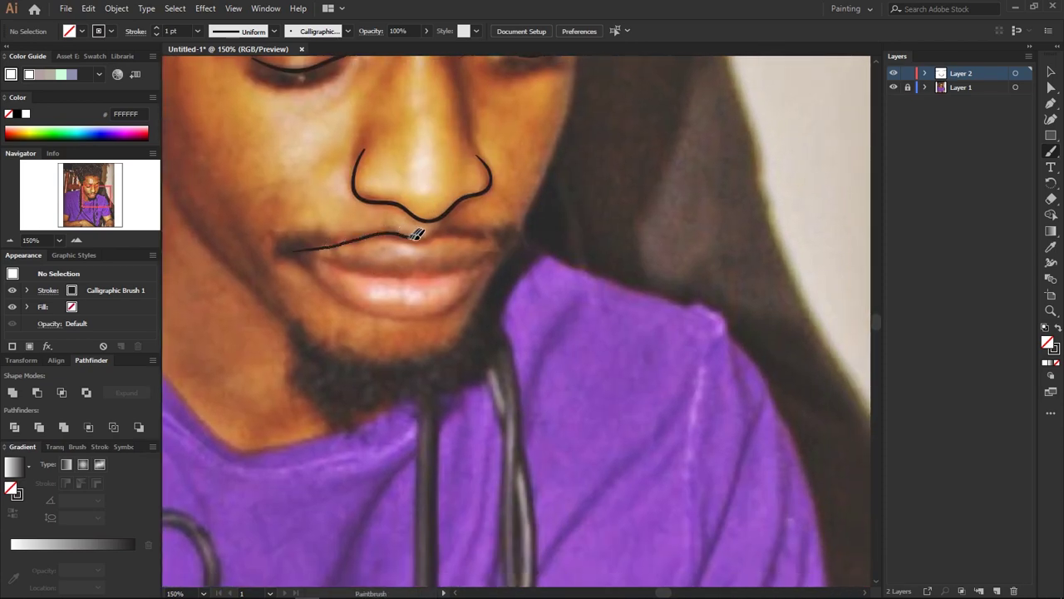
{"action": "key", "text": "ctrl+z"}
{"action": "mouse_move", "coordinate": [298, 251]}
{"action": "left_mouse_down"}
{"action": "mouse_move", "coordinate": [449, 233]}
{"action": "mouse_move", "coordinate": [499, 246]}
{"action": "left_mouse_up"}
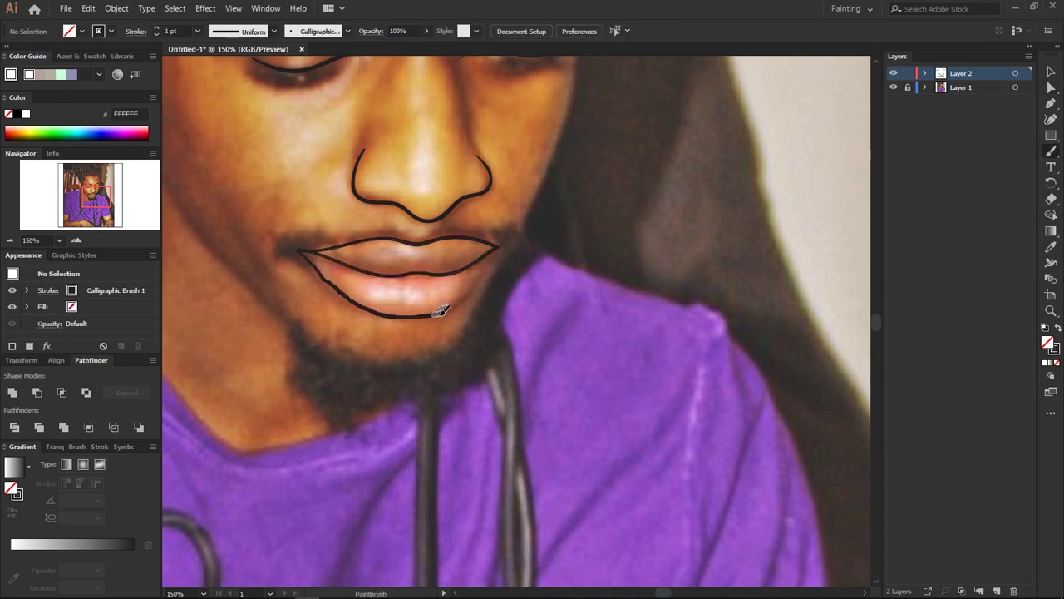
{"action": "mouse_move", "coordinate": [416, 302]}
{"action": "left_mouse_down"}
{"action": "mouse_move", "coordinate": [529, 112]}
{"action": "mouse_move", "coordinate": [582, 50]}
{"action": "left_mouse_up"}
Draw the beard and moustache as black-filled pencil shapes
{"action": "left_click", "coordinate": [1050, 151]}
{"action": "left_click_drag", "start_coordinate": [333, 287], "coordinate": [413, 313]}
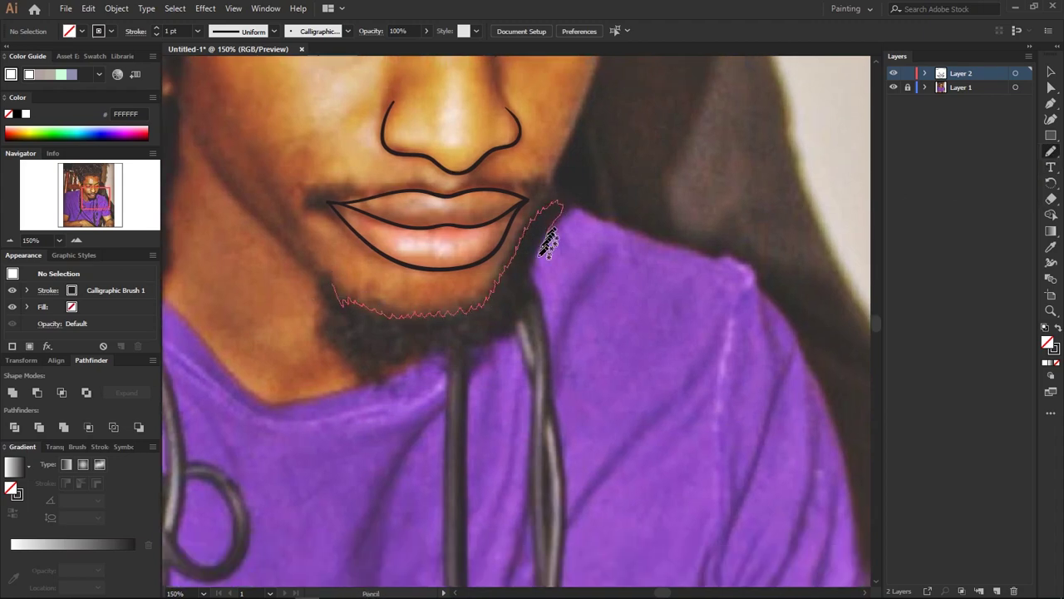
{"action": "key", "text": "ctrl+z"}
{"action": "left_click_drag", "start_coordinate": [549, 243], "coordinate": [319, 279]}
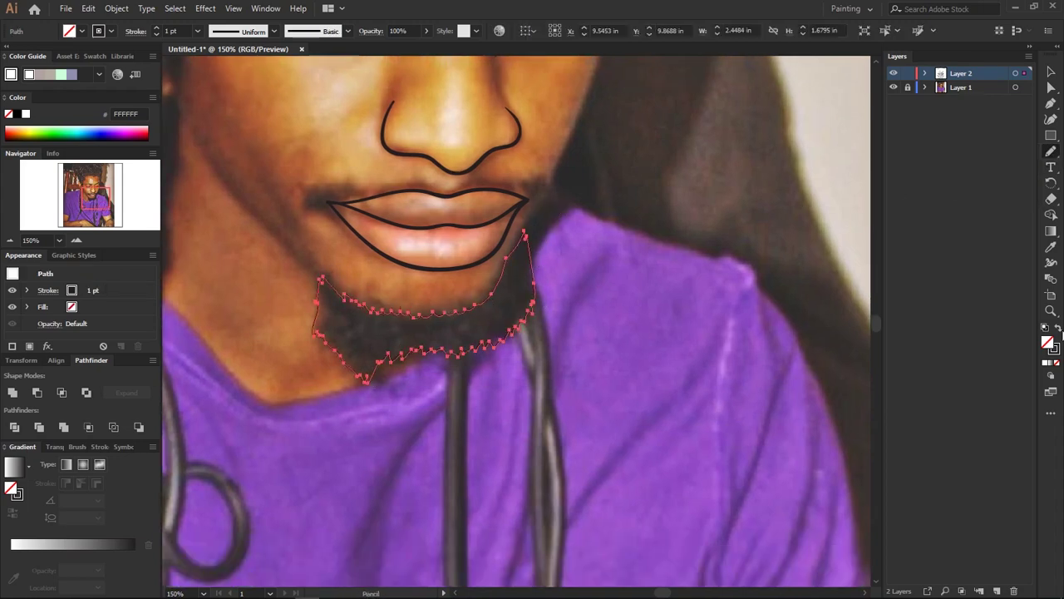
{"action": "key", "text": "shift+x"}
{"action": "left_click_drag", "start_coordinate": [349, 208], "coordinate": [368, 382]}
{"action": "mouse_move", "coordinate": [384, 443]}
{"action": "left_mouse_down"}
{"action": "mouse_move", "coordinate": [352, 391]}
{"action": "mouse_move", "coordinate": [244, 350]}
{"action": "left_mouse_up"}
{"action": "left_click_drag", "start_coordinate": [440, 337], "coordinate": [450, 378]}
{"action": "left_click_drag", "start_coordinate": [462, 330], "coordinate": [452, 335]}
{"action": "left_click_drag", "start_coordinate": [423, 297], "coordinate": [409, 380]}
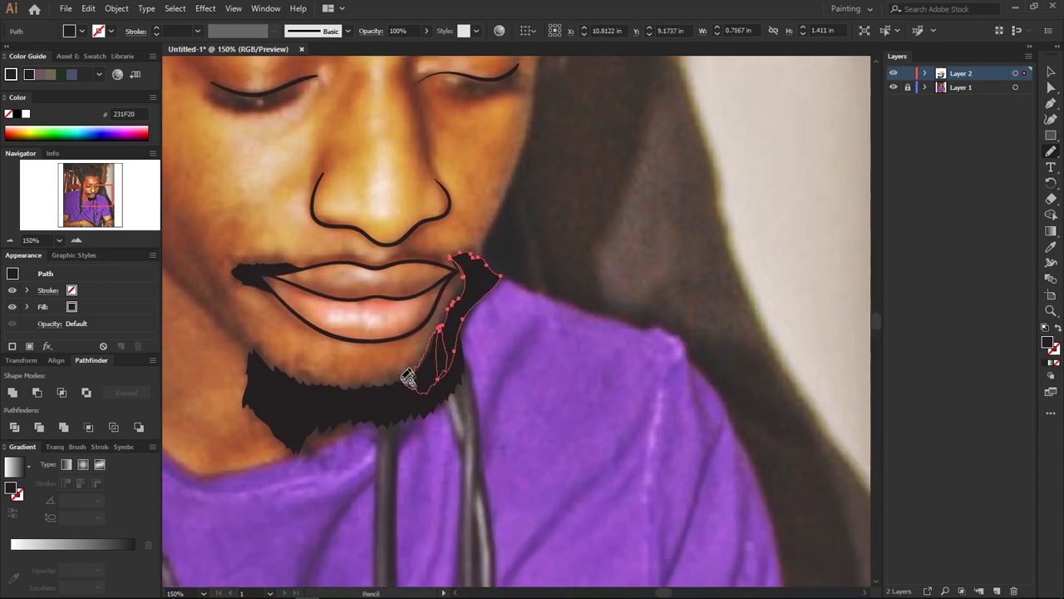
{"action": "left_click_drag", "start_coordinate": [345, 353], "coordinate": [403, 374]}
{"action": "left_click_drag", "start_coordinate": [553, 295], "coordinate": [341, 374]}
Draw both eyebrows as black-filled pencil shapes
{"action": "scroll", "coordinate": [404, 261], "scroll_direction": "up", "scroll_amount": 5}
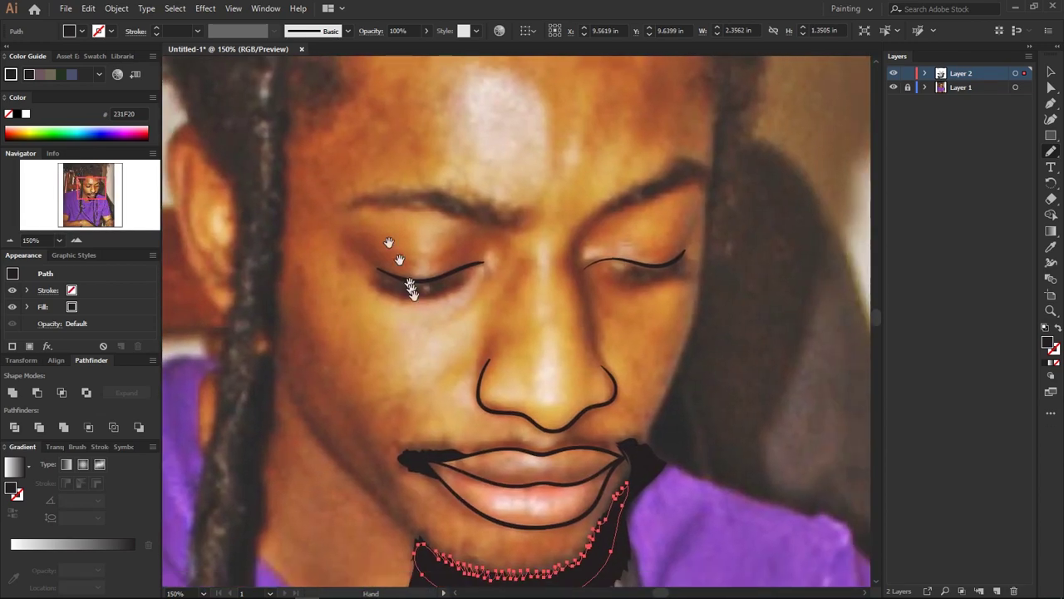
{"action": "left_click_drag", "start_coordinate": [391, 159], "coordinate": [358, 162]}
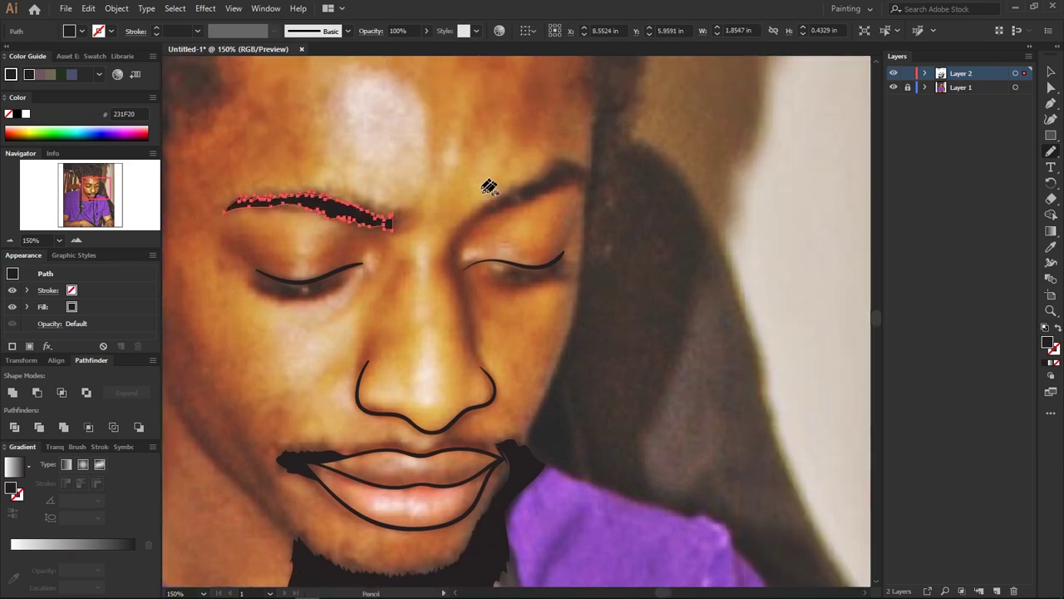
{"action": "left_click_drag", "start_coordinate": [491, 204], "coordinate": [582, 159]}
{"action": "left_click_drag", "start_coordinate": [496, 208], "coordinate": [494, 207]}
{"action": "scroll", "coordinate": [373, 254], "scroll_direction": "left", "scroll_amount": 3}
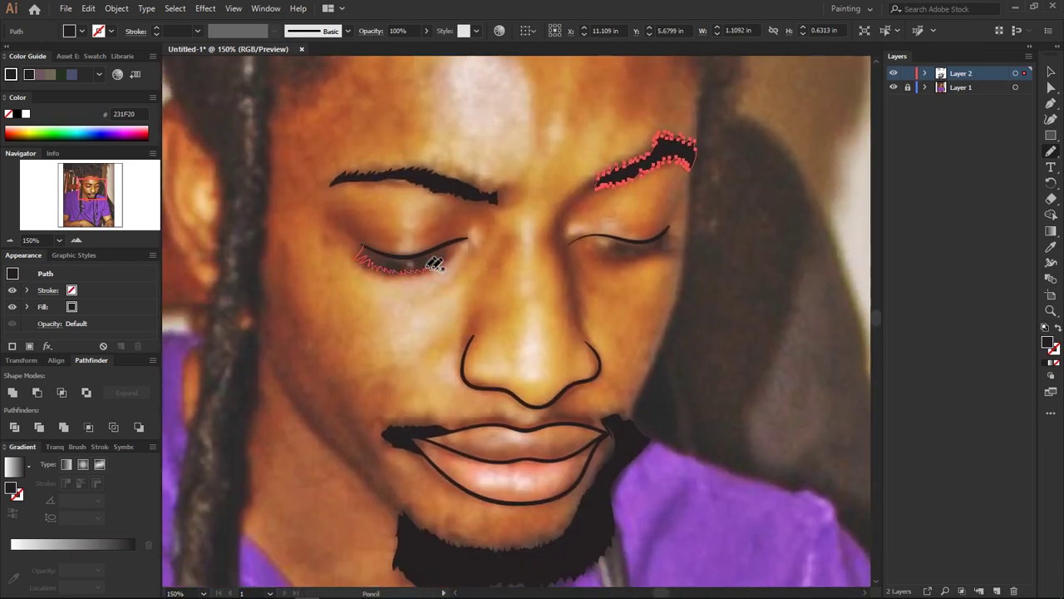
{"action": "scroll", "coordinate": [546, 345], "scroll_direction": "right", "scroll_amount": 3}
{"action": "scroll", "coordinate": [464, 202], "scroll_direction": "down", "scroll_amount": 3}
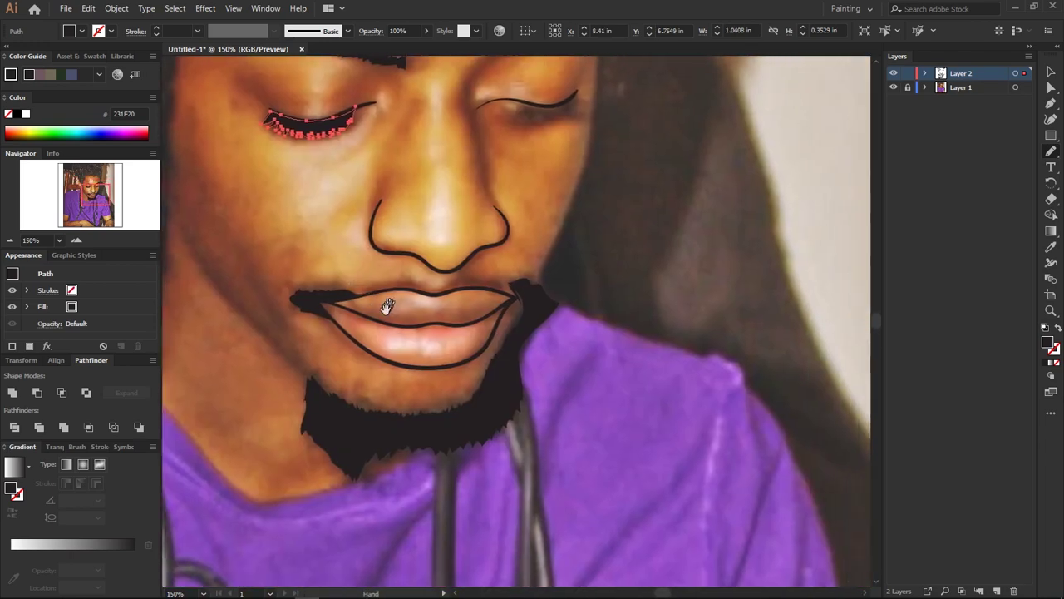
{"action": "scroll", "coordinate": [396, 413], "scroll_direction": "right", "scroll_amount": 3}
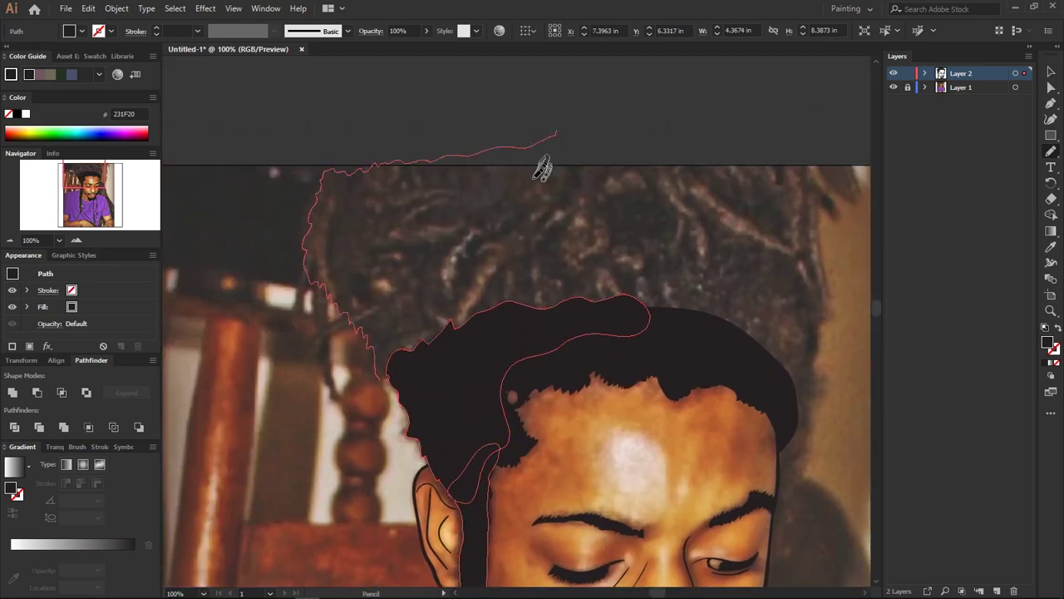
Trace the black hair mass, a curled strand, and the dreadlock hanging over the shirt
{"action": "left_click_drag", "start_coordinate": [386, 378], "coordinate": [815, 374]}
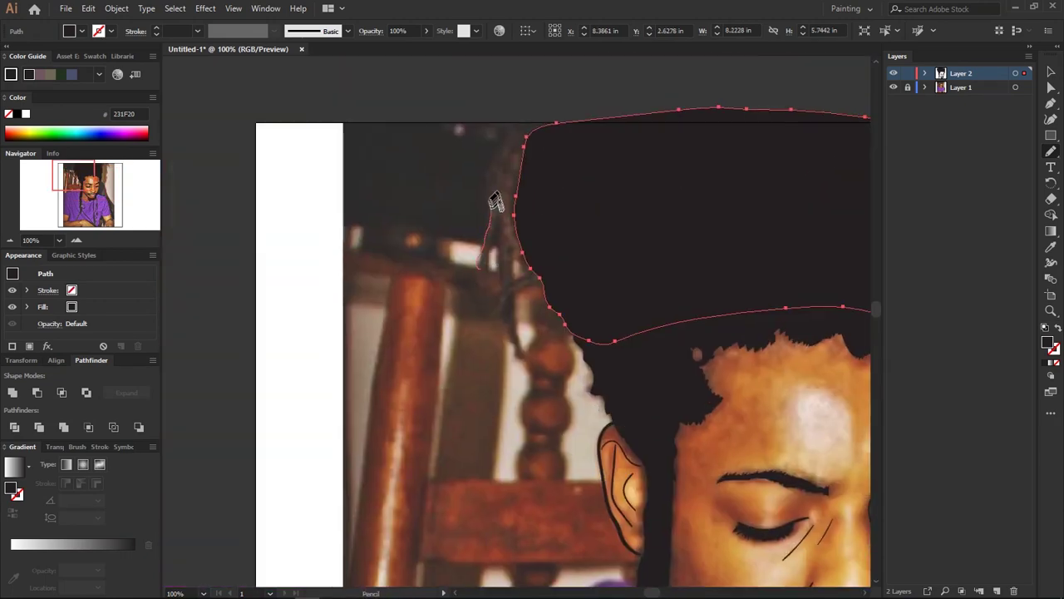
{"action": "left_click_drag", "start_coordinate": [491, 191], "coordinate": [467, 207]}
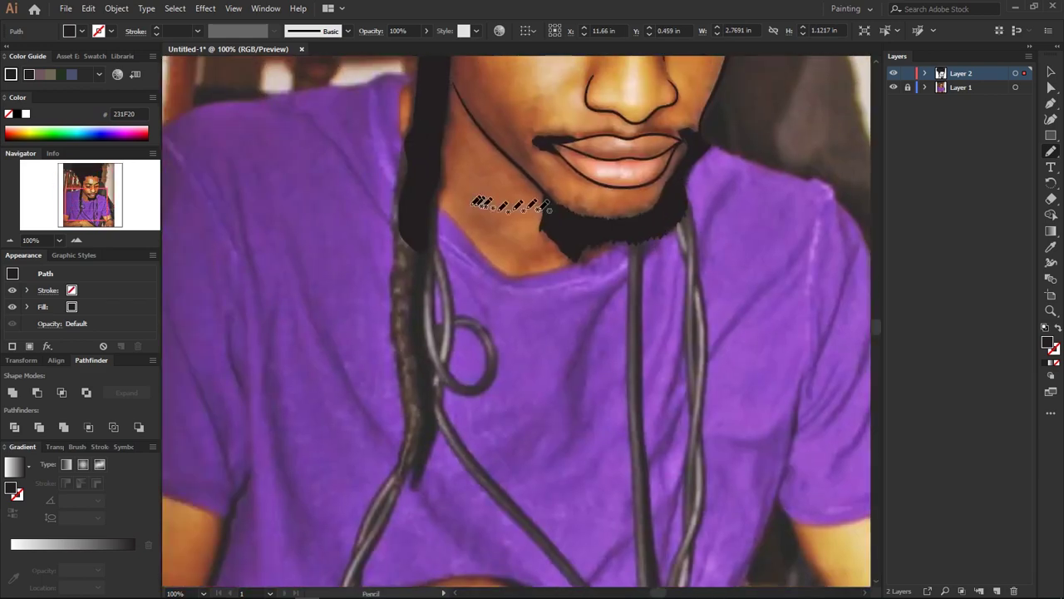
{"action": "left_click_drag", "start_coordinate": [408, 130], "coordinate": [401, 317]}
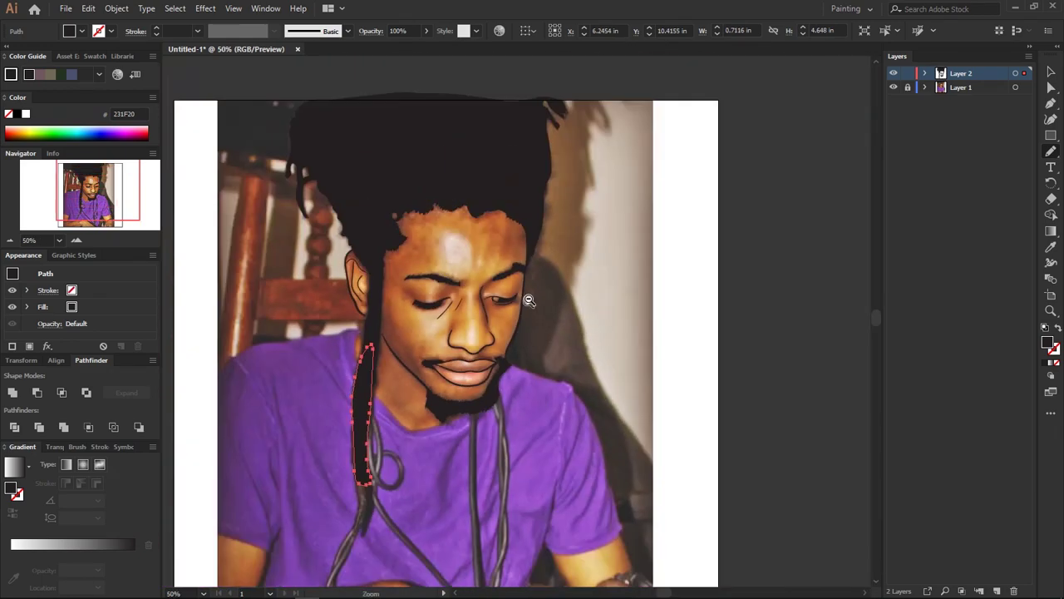
Brush the shoulder and neck outlines in black
{"action": "left_click", "coordinate": [894, 87]}
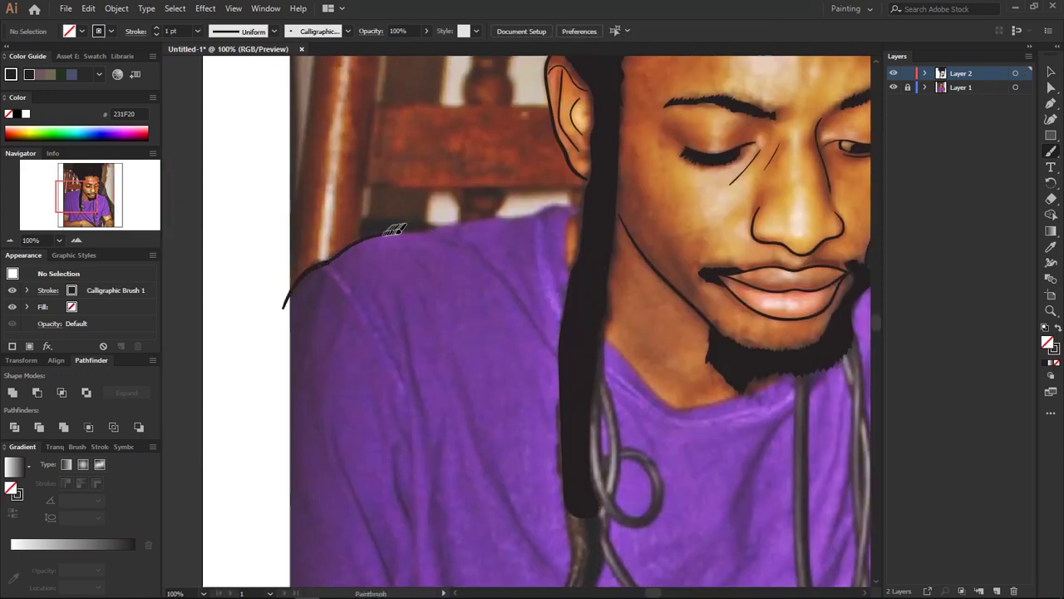
{"action": "key", "text": "ctrl+z"}
{"action": "left_click_drag", "start_coordinate": [283, 320], "coordinate": [450, 217]}
{"action": "left_click_drag", "start_coordinate": [582, 205], "coordinate": [316, 200]}
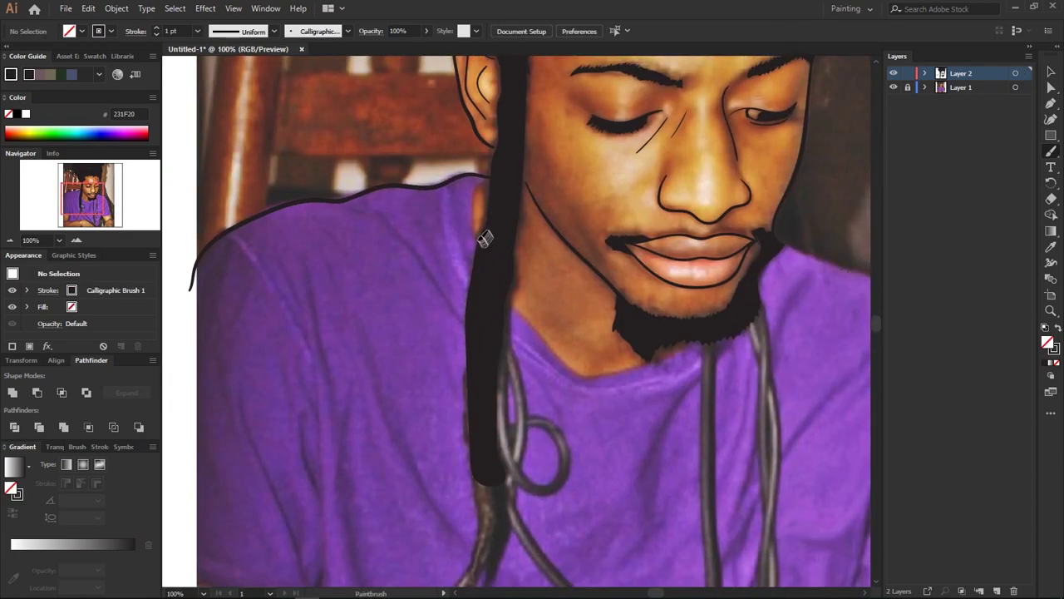
{"action": "left_click_drag", "start_coordinate": [337, 326], "coordinate": [403, 390]}
{"action": "left_click_drag", "start_coordinate": [582, 382], "coordinate": [375, 380]}
{"action": "left_click_drag", "start_coordinate": [400, 258], "coordinate": [495, 301]}
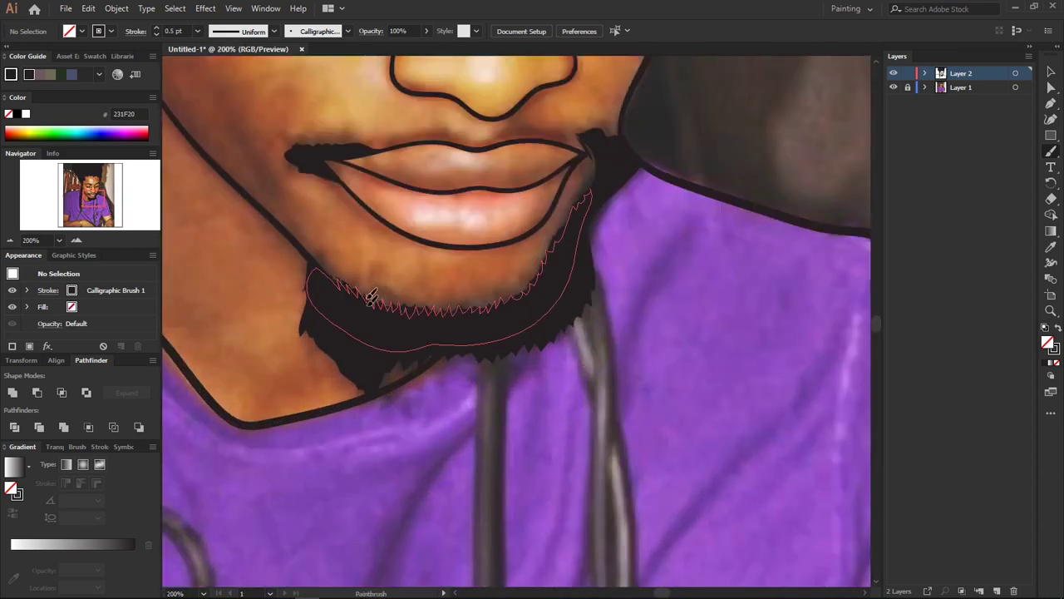
Add brushed hair strands along the beard's left and bottom edges
{"action": "left_click_drag", "start_coordinate": [370, 297], "coordinate": [398, 292]}
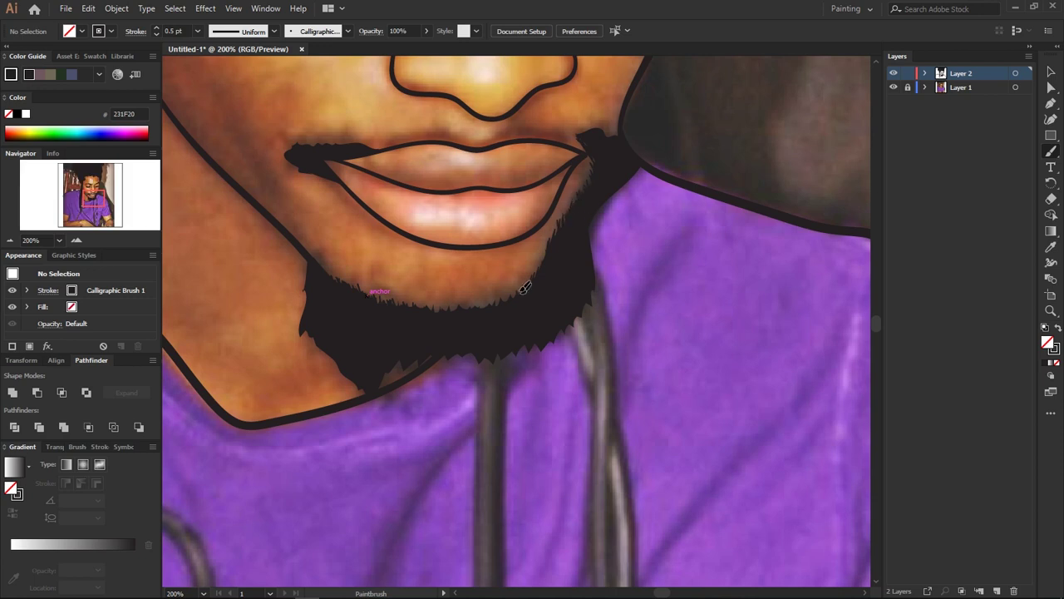
{"action": "left_click_drag", "start_coordinate": [339, 277], "coordinate": [389, 317]}
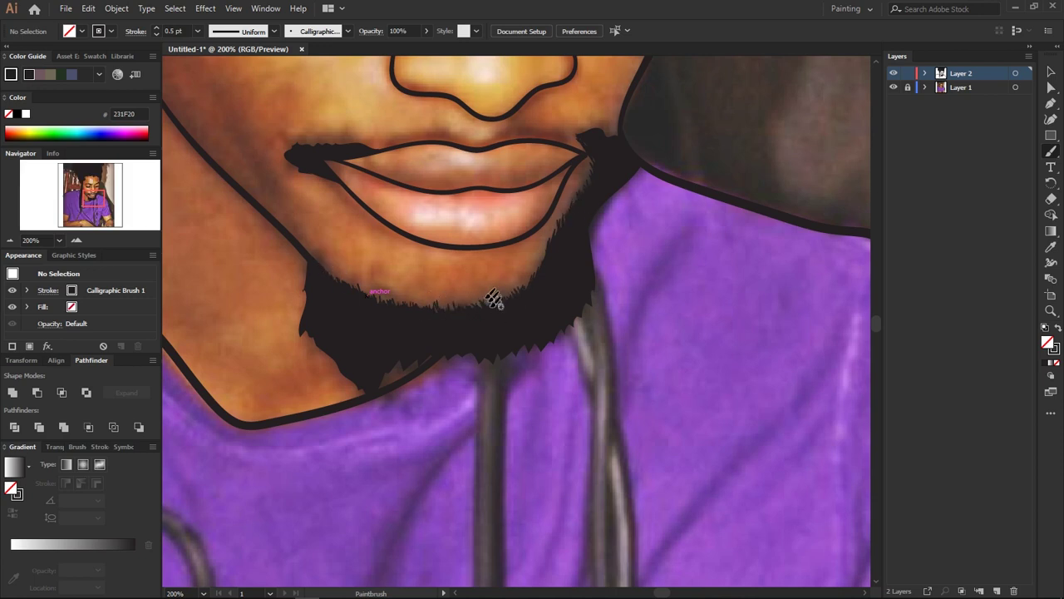
{"action": "left_click_drag", "start_coordinate": [311, 305], "coordinate": [336, 348]}
{"action": "mouse_move", "coordinate": [397, 372]}
{"action": "left_mouse_down"}
{"action": "mouse_move", "coordinate": [356, 357]}
{"action": "mouse_move", "coordinate": [450, 345]}
{"action": "left_mouse_up"}
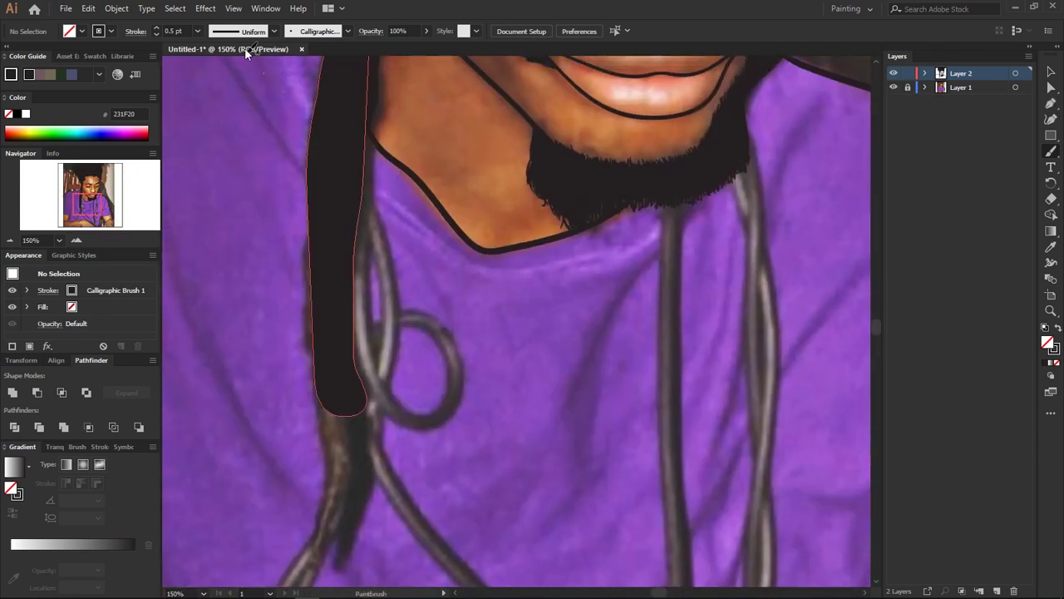
Line both edges of the cord beside the dreadlock
{"action": "left_click_drag", "start_coordinate": [376, 181], "coordinate": [373, 332]}
{"action": "left_click_drag", "start_coordinate": [392, 391], "coordinate": [389, 250]}
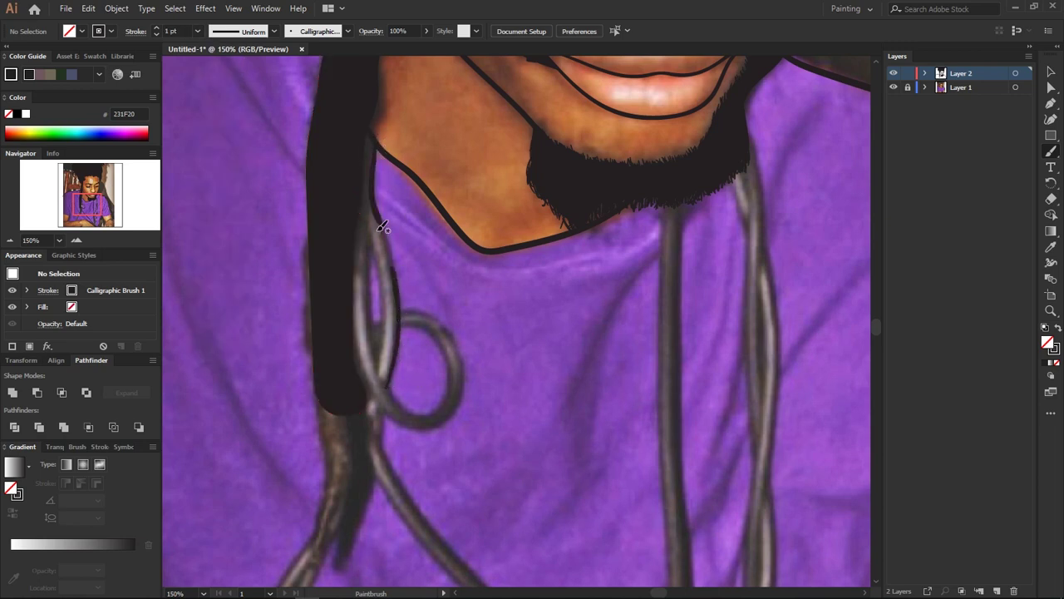
{"action": "mouse_move", "coordinate": [376, 146]}
{"action": "left_mouse_down"}
{"action": "mouse_move", "coordinate": [399, 296]}
{"action": "mouse_move", "coordinate": [366, 362]}
{"action": "left_mouse_up"}
{"action": "scroll", "coordinate": [391, 349], "scroll_direction": "down", "scroll_amount": 3}
{"action": "scroll", "coordinate": [374, 316], "scroll_direction": "right", "scroll_amount": 5}
{"action": "scroll", "coordinate": [374, 316], "scroll_direction": "up", "scroll_amount": 2}
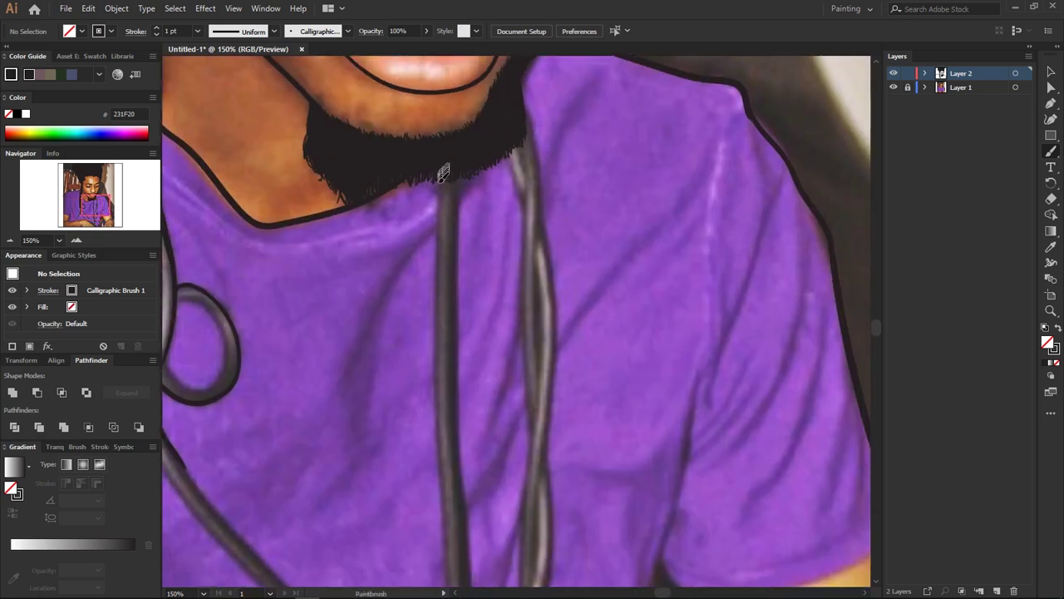
Line a second cord running from the beard down the shirt
{"action": "left_click_drag", "start_coordinate": [441, 166], "coordinate": [447, 416]}
{"action": "left_click_drag", "start_coordinate": [457, 235], "coordinate": [461, 170]}
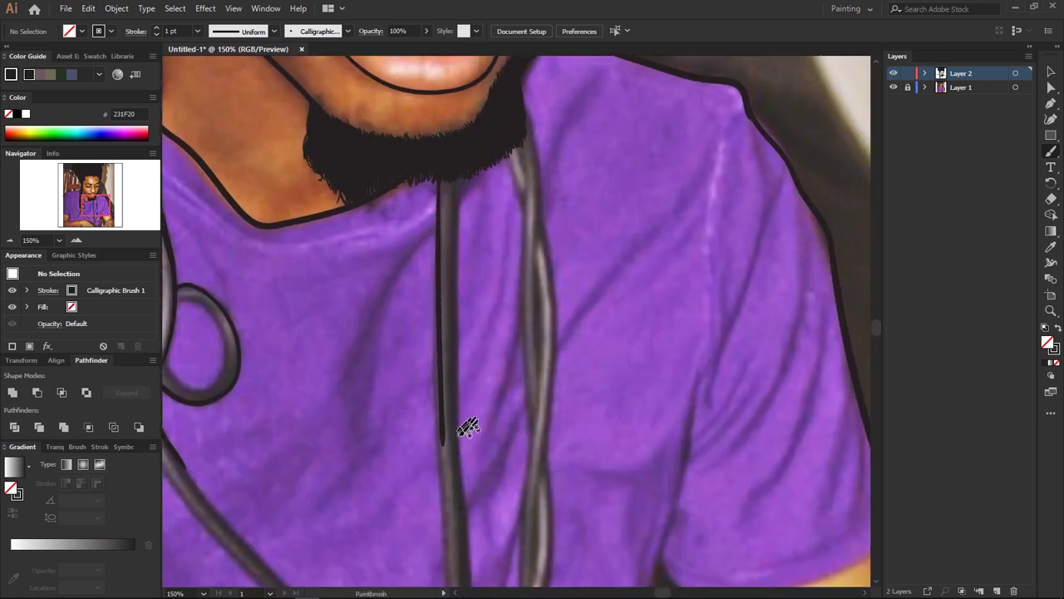
{"action": "mouse_move", "coordinate": [468, 427]}
{"action": "left_mouse_down"}
{"action": "mouse_move", "coordinate": [459, 213]}
{"action": "mouse_move", "coordinate": [472, 429]}
{"action": "left_mouse_up"}
{"action": "scroll", "coordinate": [449, 199], "scroll_direction": "right", "scroll_amount": 3}
{"action": "scroll", "coordinate": [458, 191], "scroll_direction": "up", "scroll_amount": 1}
{"action": "left_click_drag", "start_coordinate": [466, 275], "coordinate": [480, 399]}
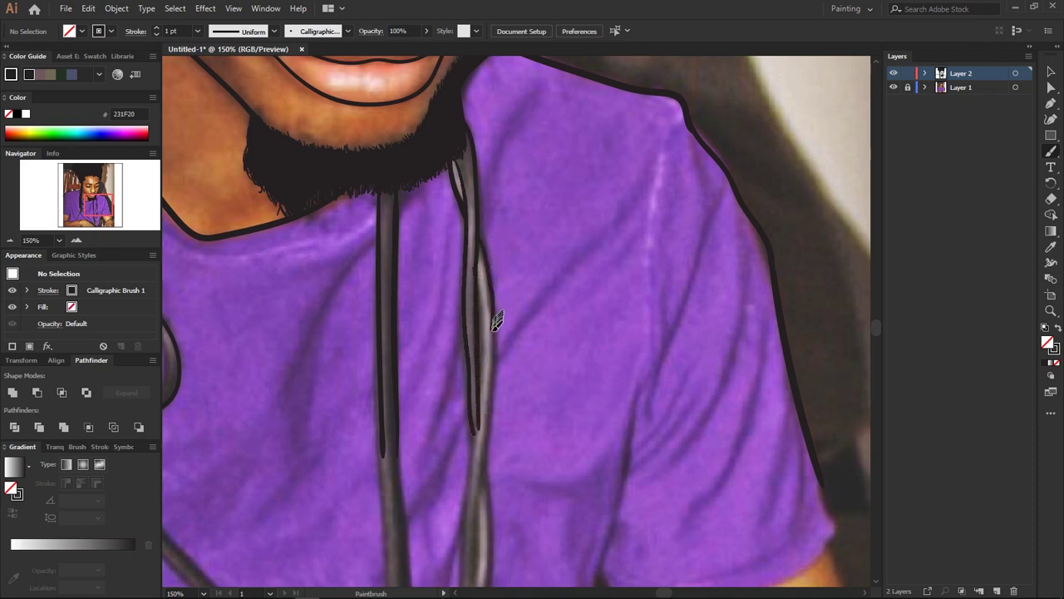
{"action": "scroll", "coordinate": [496, 323], "scroll_direction": "down", "scroll_amount": 3}
{"action": "scroll", "coordinate": [648, 375], "scroll_direction": "down", "scroll_amount": 2}
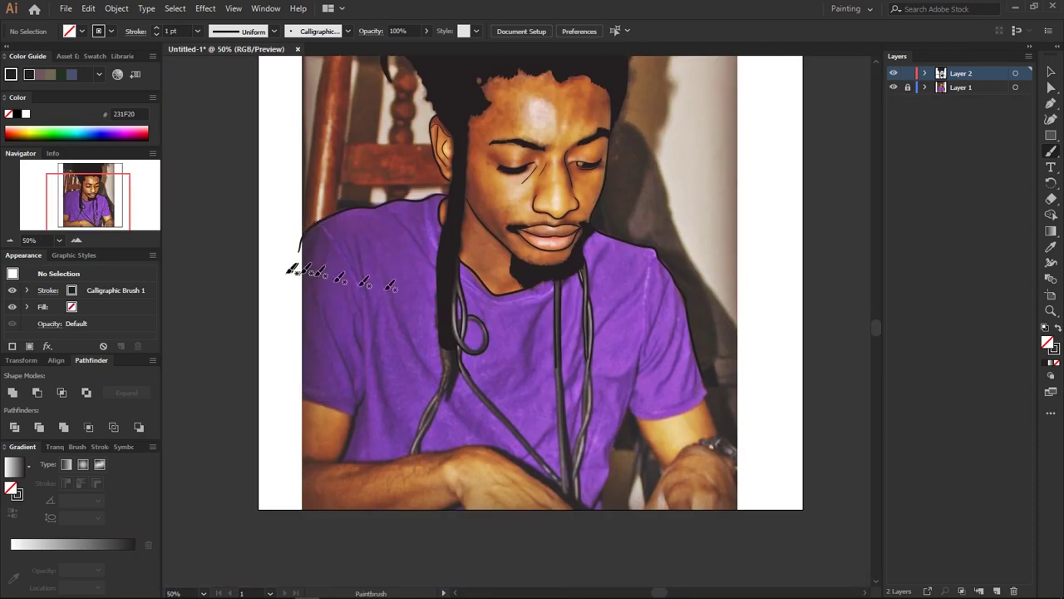
Try several dripping lines across the shirt from the left shoulder, undoing each attempt
{"action": "scroll", "coordinate": [303, 233], "scroll_direction": "up", "scroll_amount": 1}
{"action": "mouse_move", "coordinate": [292, 264]}
{"action": "left_mouse_down"}
{"action": "mouse_move", "coordinate": [499, 380]}
{"action": "mouse_move", "coordinate": [479, 384]}
{"action": "left_mouse_up"}
{"action": "key", "text": "ctrl+z"}
{"action": "key", "text": "ctrl+z"}
{"action": "left_click_drag", "start_coordinate": [293, 268], "coordinate": [441, 328]}
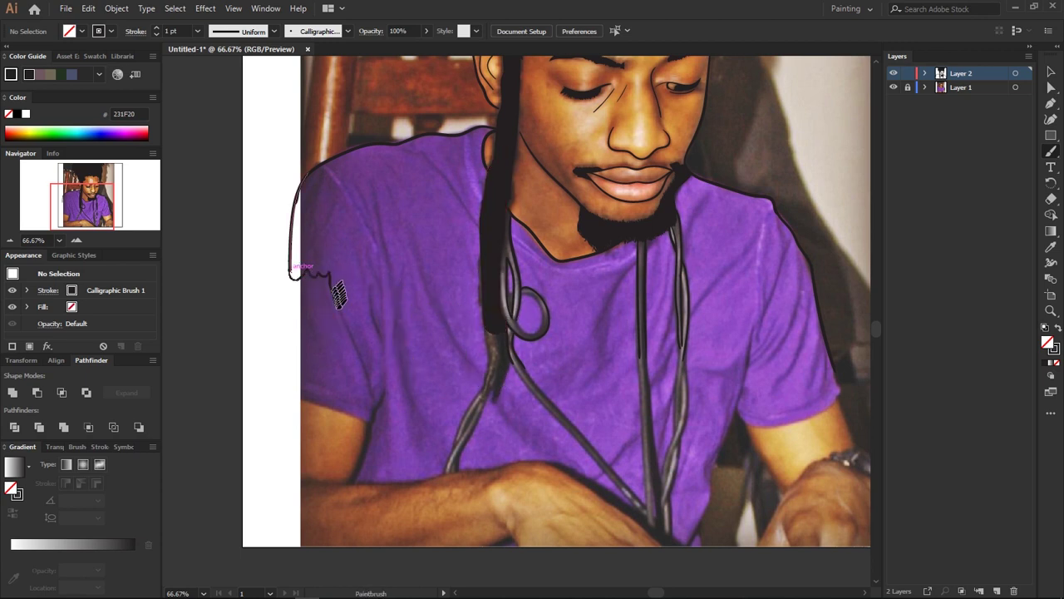
{"action": "key", "text": "ctrl+z"}
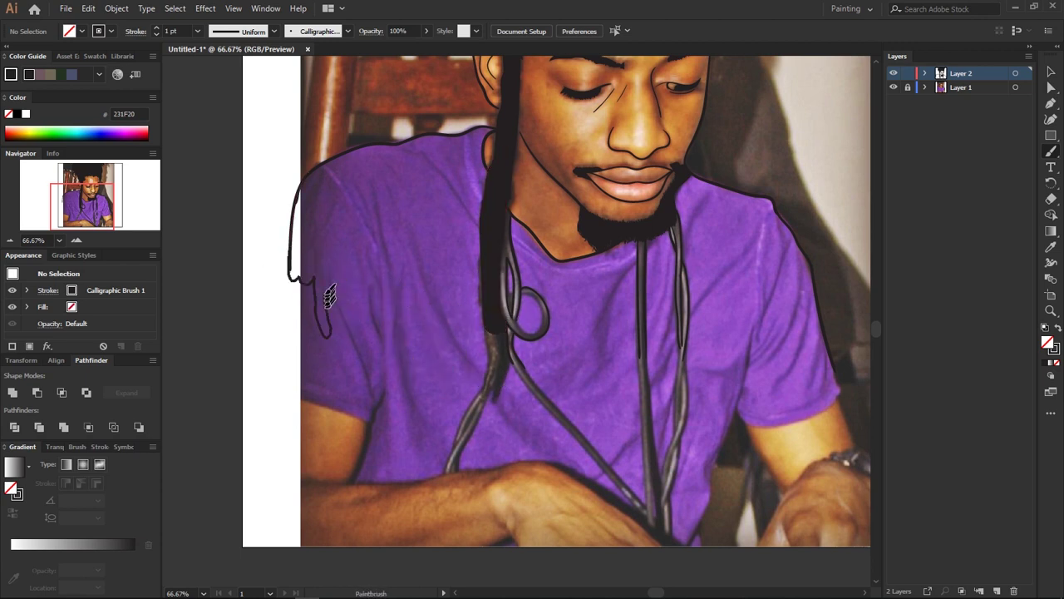
{"action": "left_click_drag", "start_coordinate": [341, 287], "coordinate": [465, 307]}
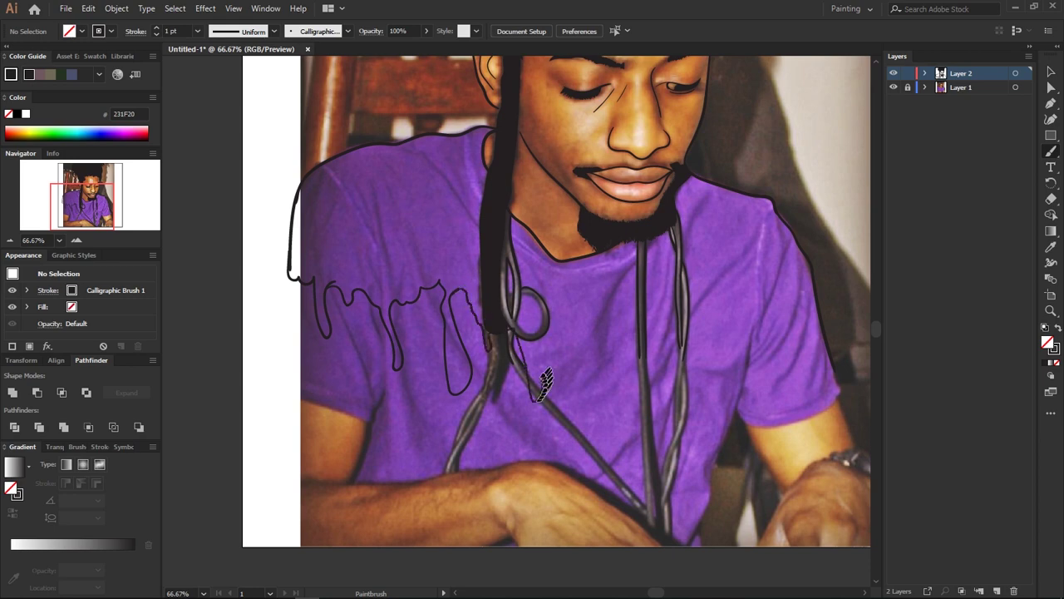
{"action": "key", "text": "ctrl+z"}
{"action": "mouse_move", "coordinate": [291, 278]}
{"action": "left_mouse_down"}
{"action": "mouse_move", "coordinate": [532, 316]}
{"action": "mouse_move", "coordinate": [819, 266]}
{"action": "mouse_move", "coordinate": [340, 278]}
{"action": "mouse_move", "coordinate": [569, 323]}
{"action": "left_mouse_up"}
{"action": "key", "text": "ctrl+z"}
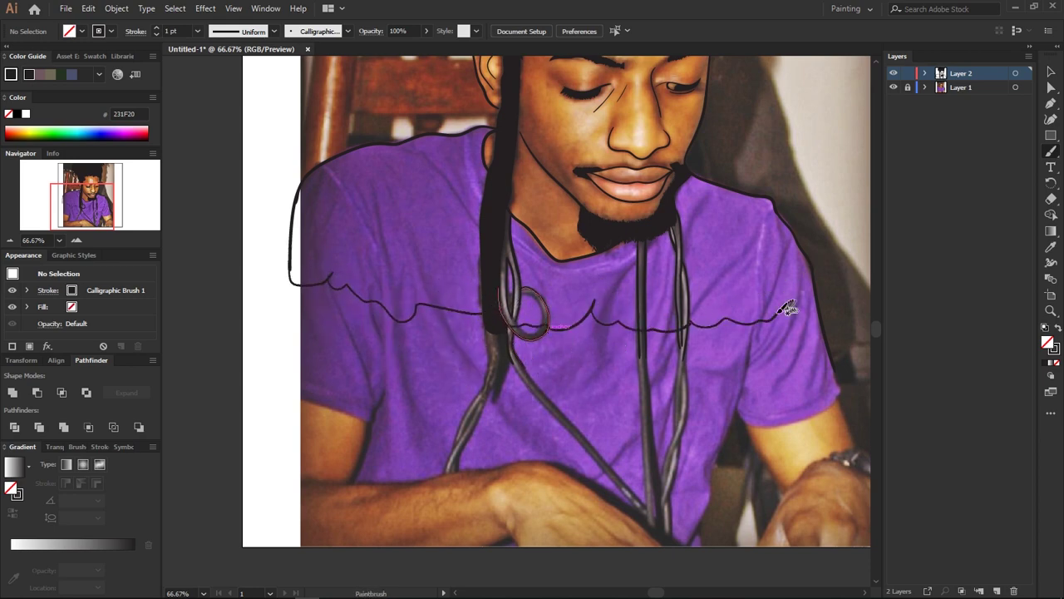
Check the line work without the photo, then extend the drip line to the shirt's right side
{"action": "left_click", "coordinate": [894, 87]}
{"action": "left_click", "coordinate": [894, 86]}
{"action": "key", "text": "ctrl+z"}
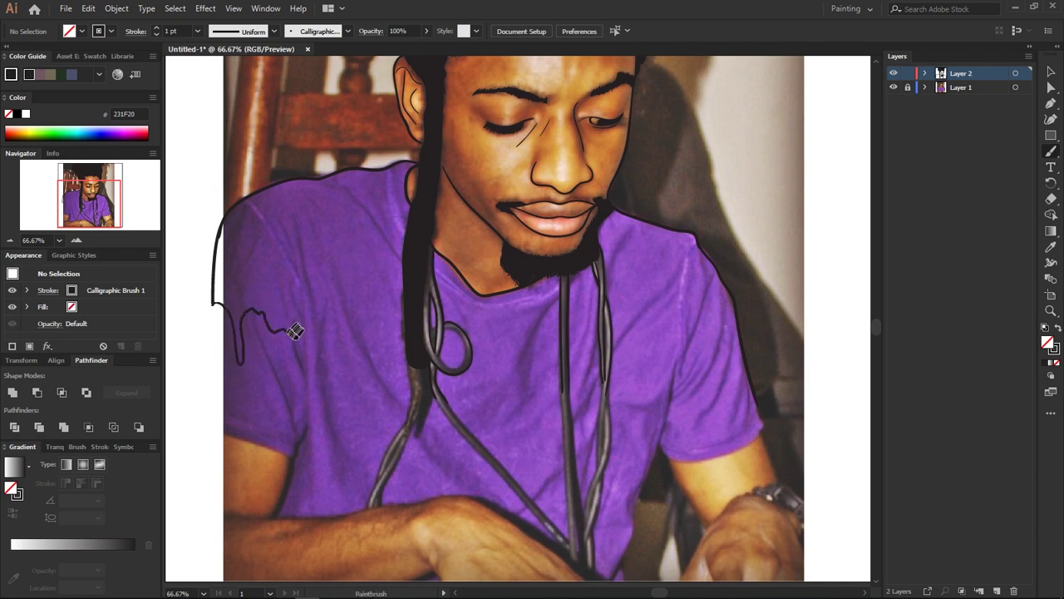
{"action": "left_click_drag", "start_coordinate": [290, 330], "coordinate": [331, 327]}
{"action": "key", "text": "ctrl+z"}
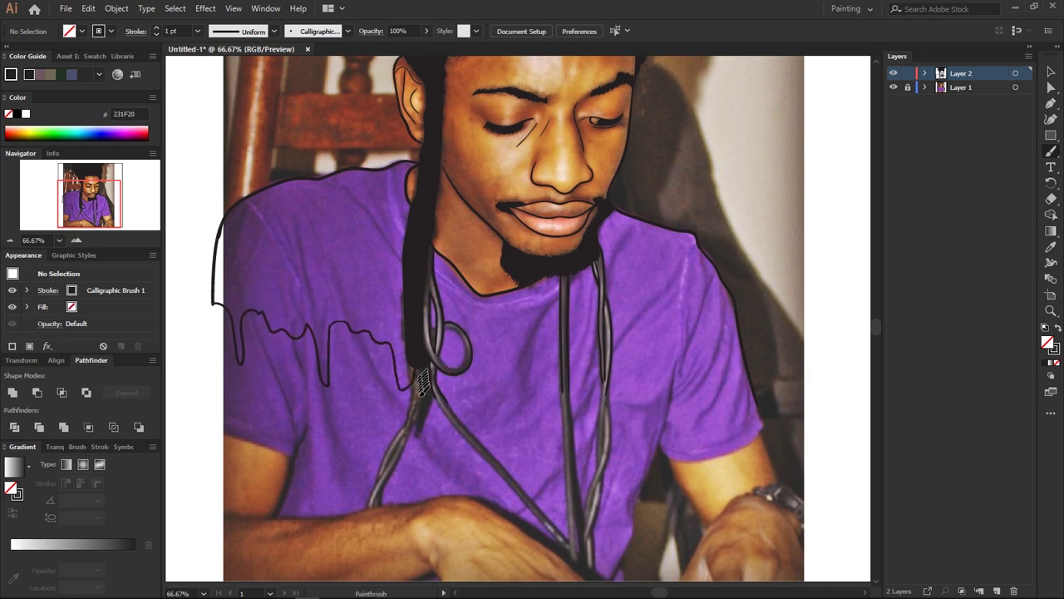
{"action": "left_click_drag", "start_coordinate": [501, 441], "coordinate": [525, 390]}
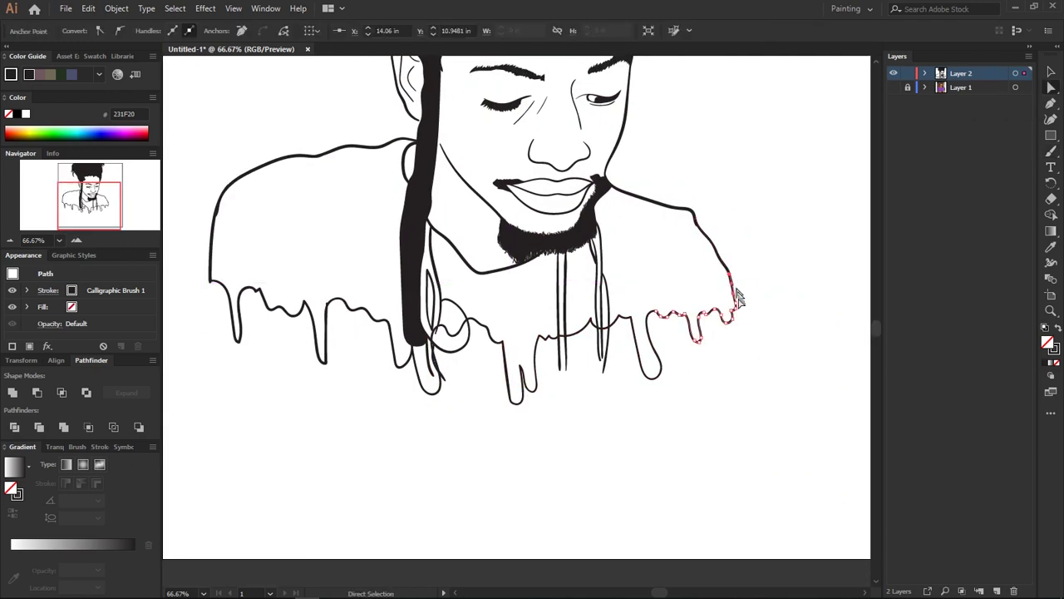
Extend the hair lock down over the drips and reshape the line below the beard
{"action": "left_click_drag", "start_coordinate": [339, 427], "coordinate": [402, 429]}
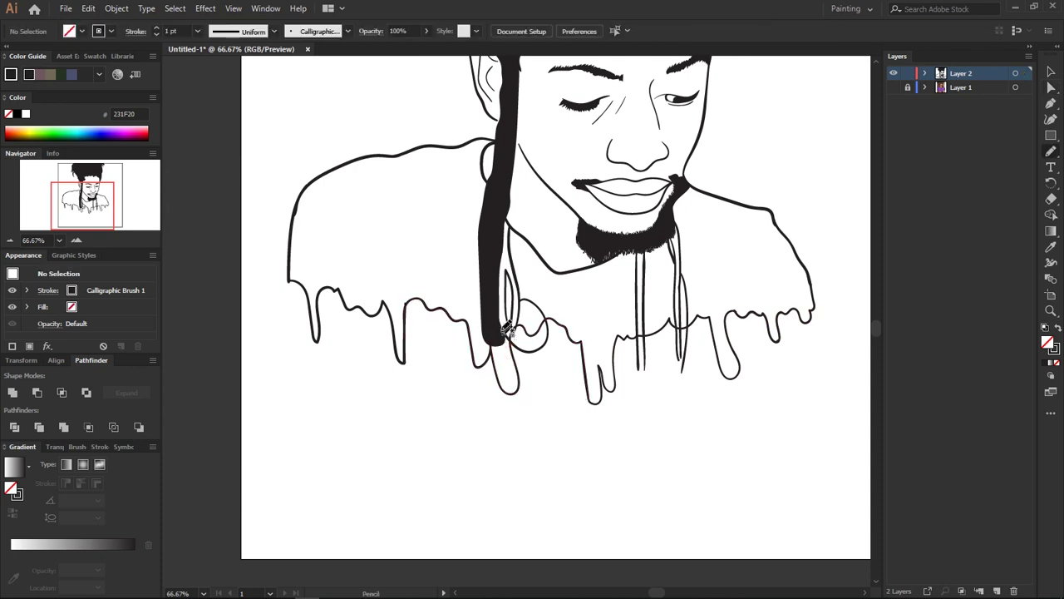
{"action": "left_click_drag", "start_coordinate": [508, 333], "coordinate": [494, 344]}
{"action": "mouse_move", "coordinate": [649, 358]}
{"action": "left_mouse_down"}
{"action": "mouse_move", "coordinate": [605, 374]}
{"action": "mouse_move", "coordinate": [675, 349]}
{"action": "mouse_move", "coordinate": [651, 329]}
{"action": "left_mouse_up"}
{"action": "left_click", "coordinate": [602, 366]}
{"action": "left_click", "coordinate": [633, 341]}
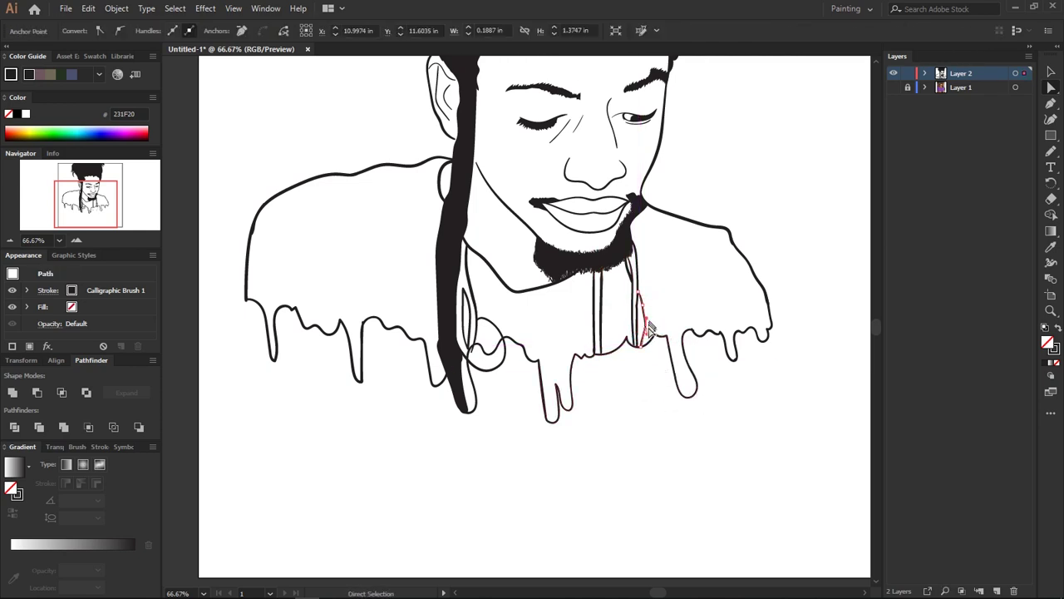
{"action": "left_click", "coordinate": [634, 375]}
Review the whole drawing with the photo shown and switch to the Paintbrush over the shirt
{"action": "key", "text": "ctrl+0"}
{"action": "left_click", "coordinate": [893, 87]}
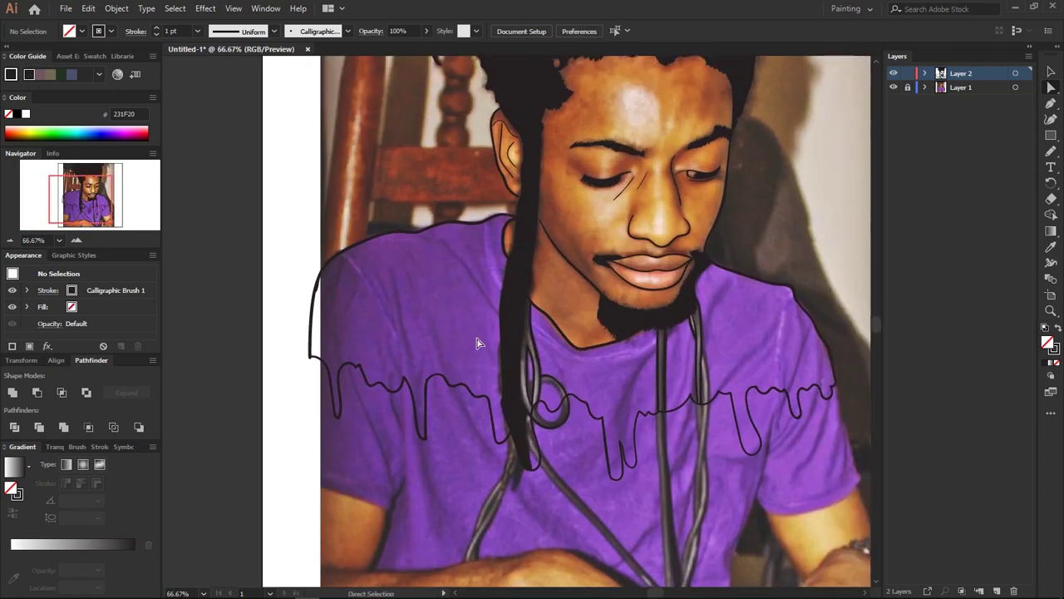
{"action": "key", "text": "b"}
{"action": "key", "text": "ctrl+plus"}
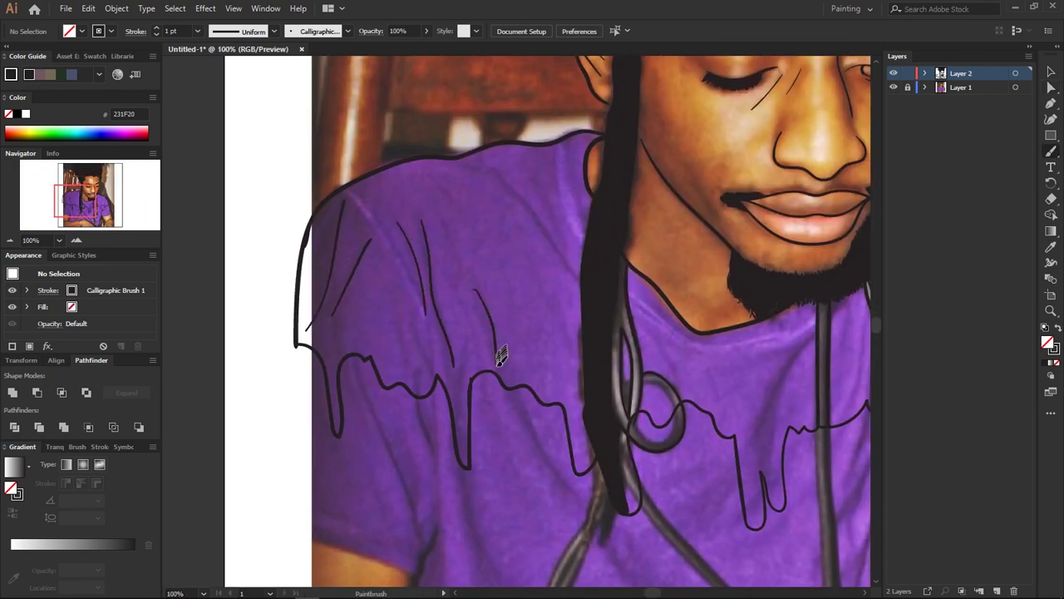
{"action": "scroll", "coordinate": [565, 305], "scroll_direction": "down", "scroll_amount": 3}
{"action": "scroll", "coordinate": [582, 333], "scroll_direction": "right", "scroll_amount": 5}
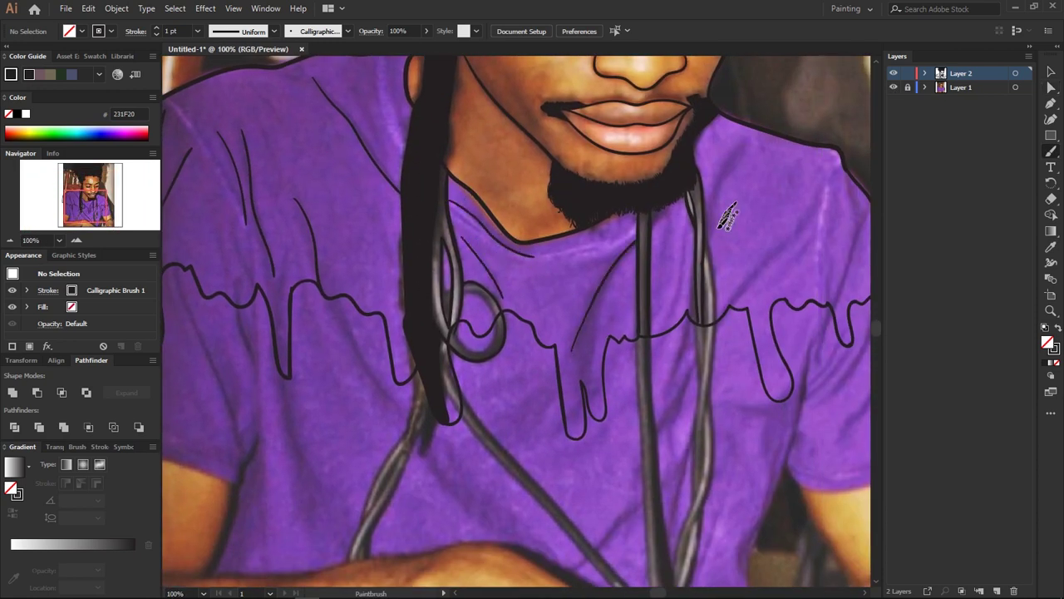
{"action": "scroll", "coordinate": [791, 231], "scroll_direction": "up", "scroll_amount": 2}
{"action": "scroll", "coordinate": [696, 185], "scroll_direction": "right", "scroll_amount": 3}
{"action": "scroll", "coordinate": [605, 285], "scroll_direction": "left", "scroll_amount": 2}
Trace a filled closed shape along the hair's right edge
{"action": "key", "text": "ctrl+minus"}
{"action": "key", "text": "ctrl+minus"}
{"action": "key", "text": "ctrl+minus"}
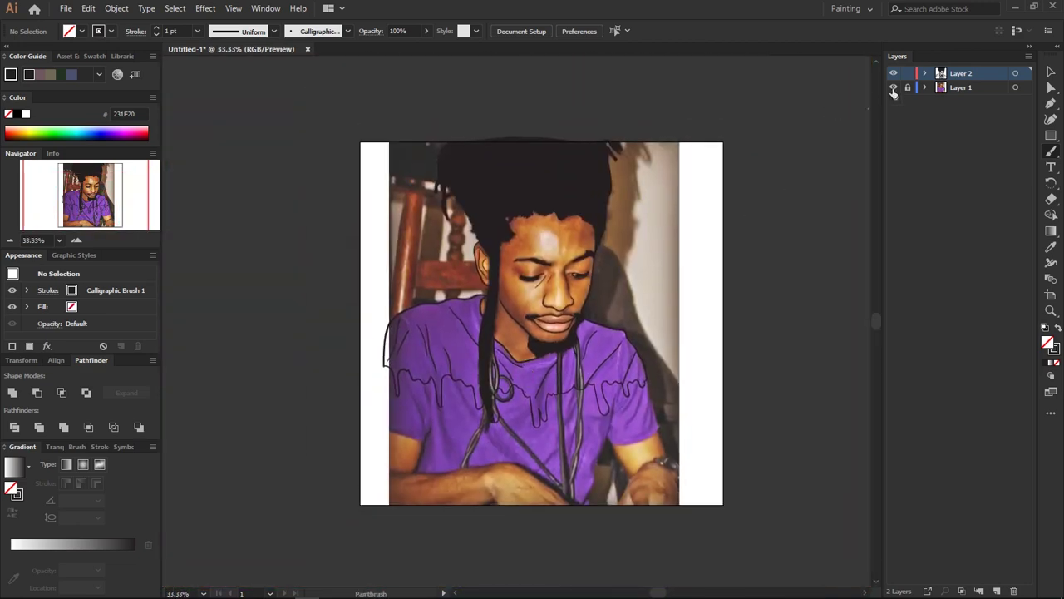
{"action": "left_click", "coordinate": [894, 87]}
{"action": "left_click", "coordinate": [894, 87]}
{"action": "key", "text": "ctrl+plus"}
{"action": "key", "text": "ctrl+plus"}
{"action": "key", "text": "ctrl+plus"}
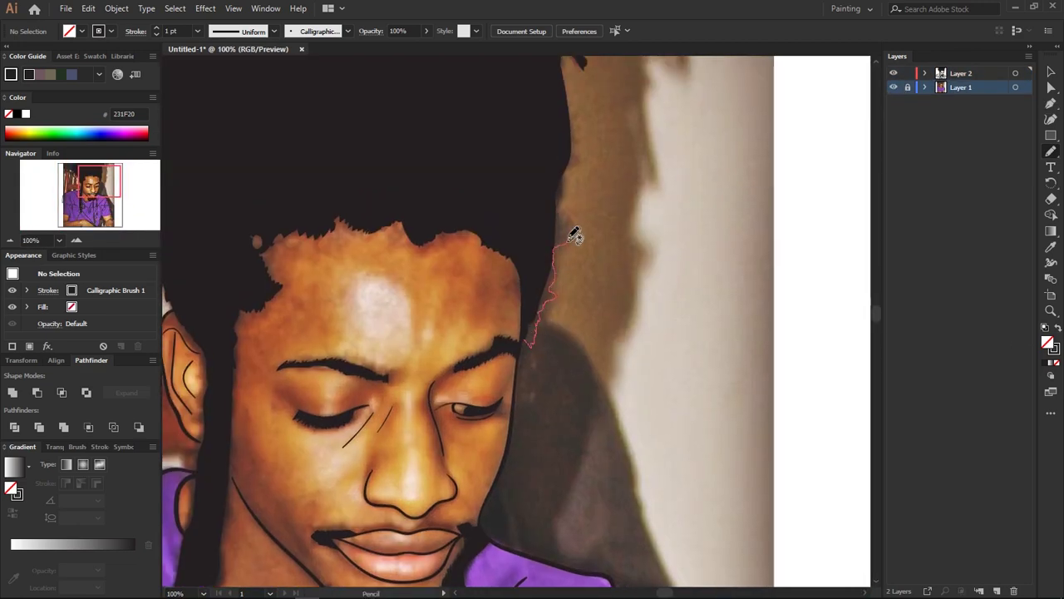
{"action": "left_click_drag", "start_coordinate": [574, 237], "coordinate": [526, 345]}
{"action": "key", "text": "shift+x"}
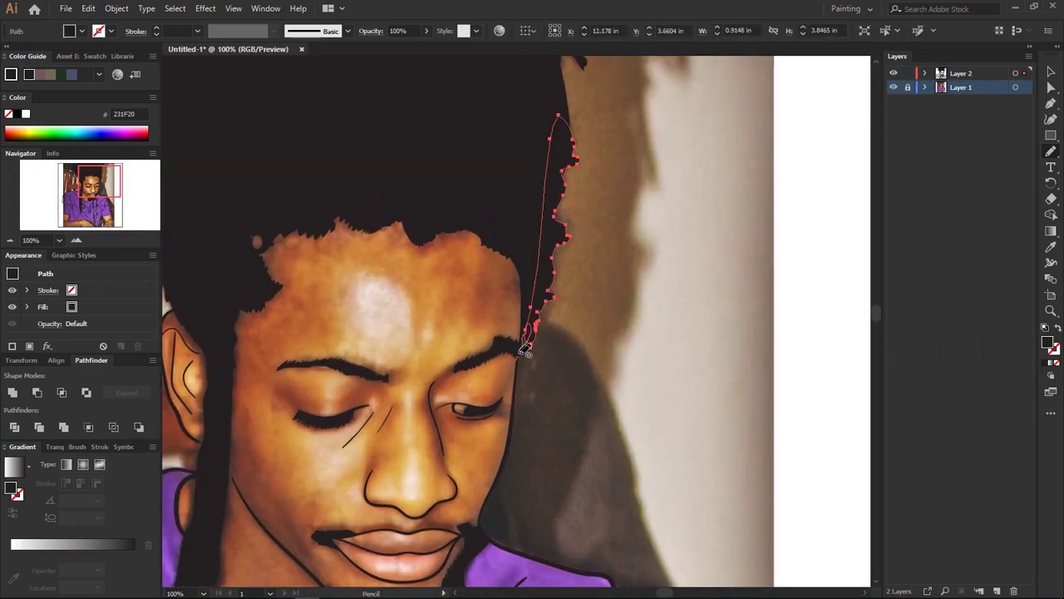
Trace a filled hair shape along the top and side of the head, plus a small hairline piece
{"action": "scroll", "coordinate": [525, 350], "scroll_direction": "up", "scroll_amount": 3}
{"action": "left_click_drag", "start_coordinate": [593, 269], "coordinate": [601, 209]}
{"action": "scroll", "coordinate": [601, 209], "scroll_direction": "up", "scroll_amount": 1}
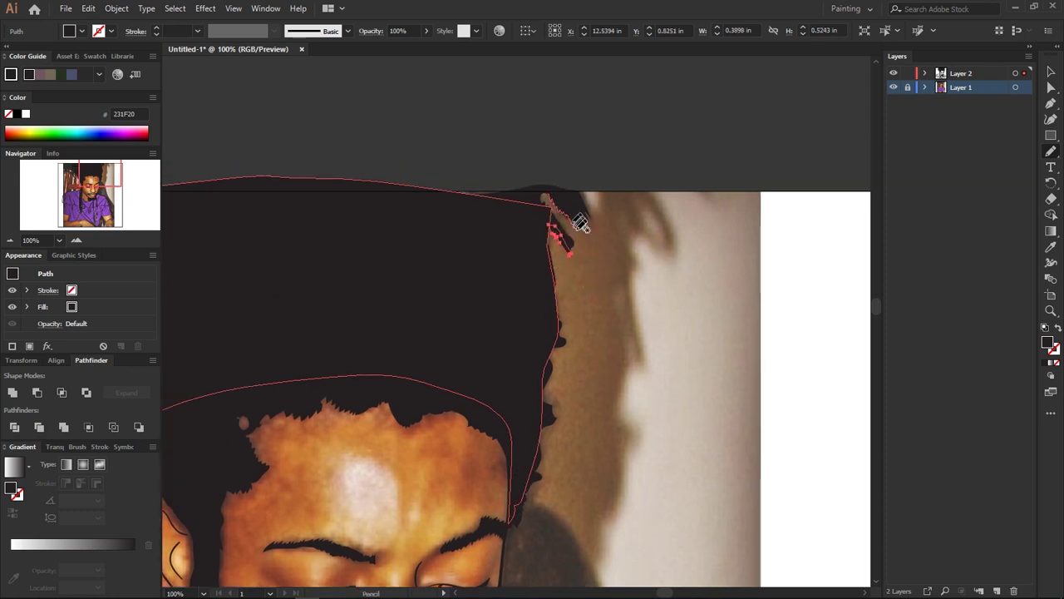
{"action": "scroll", "coordinate": [585, 197], "scroll_direction": "down", "scroll_amount": 2}
{"action": "scroll", "coordinate": [357, 216], "scroll_direction": "left", "scroll_amount": 5}
{"action": "mouse_move", "coordinate": [374, 143]}
{"action": "left_mouse_down"}
{"action": "mouse_move", "coordinate": [364, 231]}
{"action": "mouse_move", "coordinate": [400, 311]}
{"action": "left_mouse_up"}
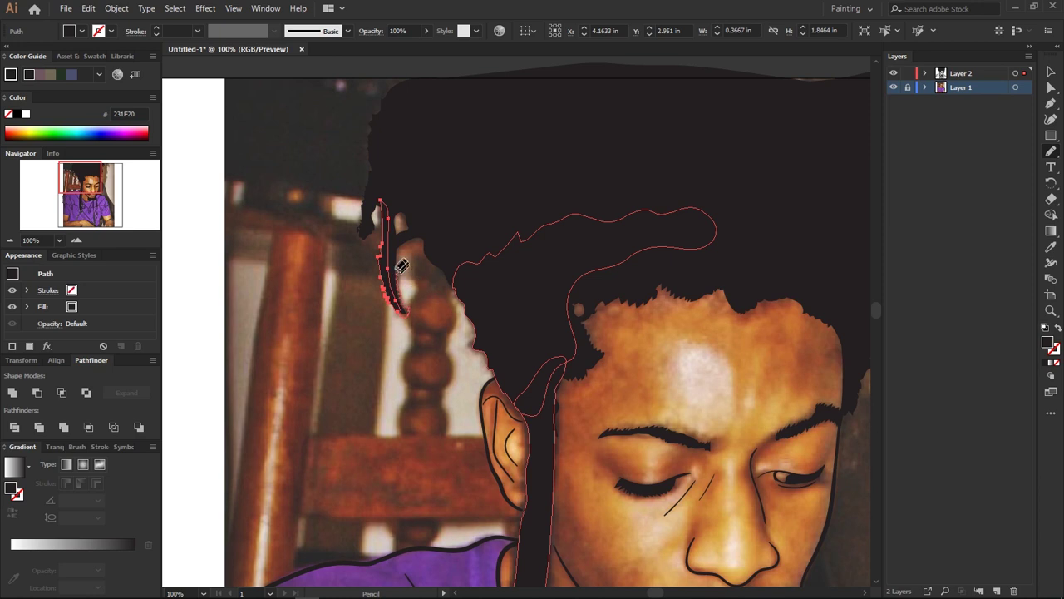
{"action": "mouse_move", "coordinate": [391, 251]}
{"action": "left_mouse_down"}
{"action": "mouse_move", "coordinate": [430, 242]}
{"action": "mouse_move", "coordinate": [456, 281]}
{"action": "left_mouse_up"}
{"action": "left_click_drag", "start_coordinate": [499, 375], "coordinate": [501, 376]}
{"action": "scroll", "coordinate": [491, 291], "scroll_direction": "up", "scroll_amount": 4}
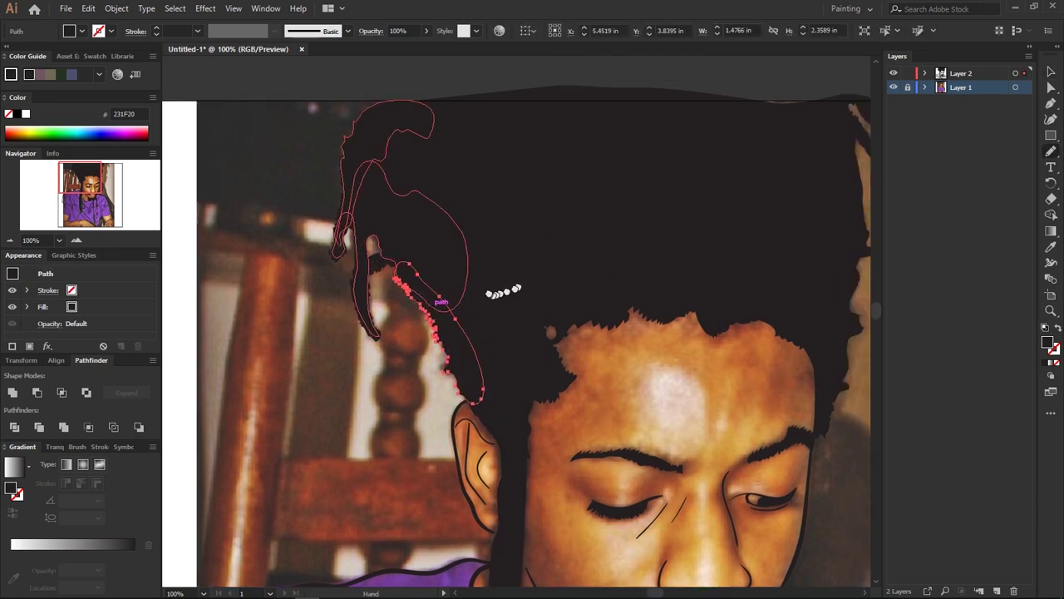
{"action": "left_click_drag", "start_coordinate": [407, 292], "coordinate": [416, 300]}
{"action": "key", "text": "v"}
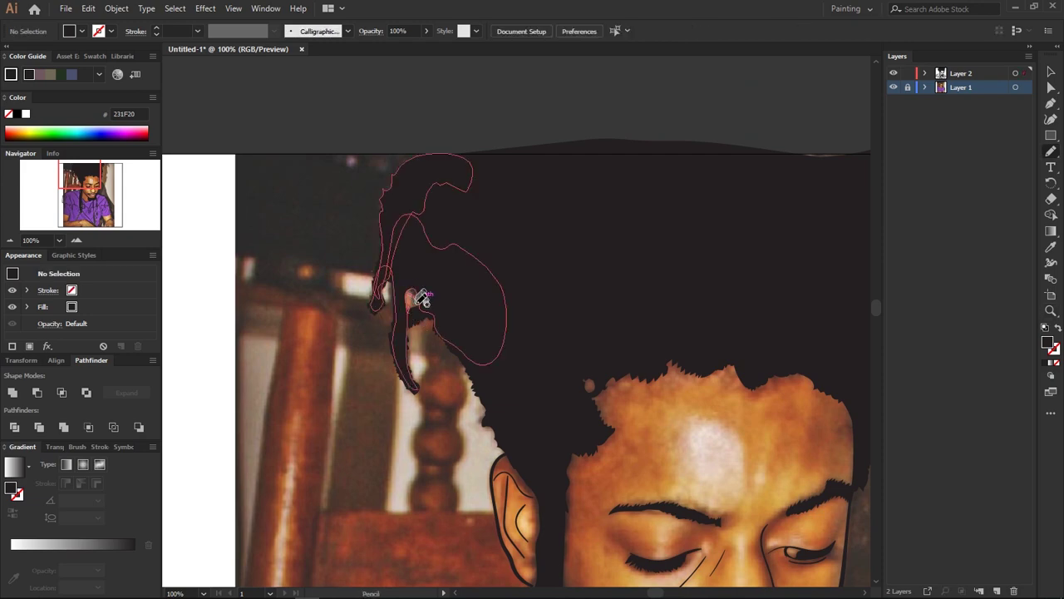
Add small pencil strands to the lower dreadlock near the shirt drips
{"action": "scroll", "coordinate": [415, 299], "scroll_direction": "down", "scroll_amount": 3}
{"action": "scroll", "coordinate": [374, 374], "scroll_direction": "down", "scroll_amount": 6}
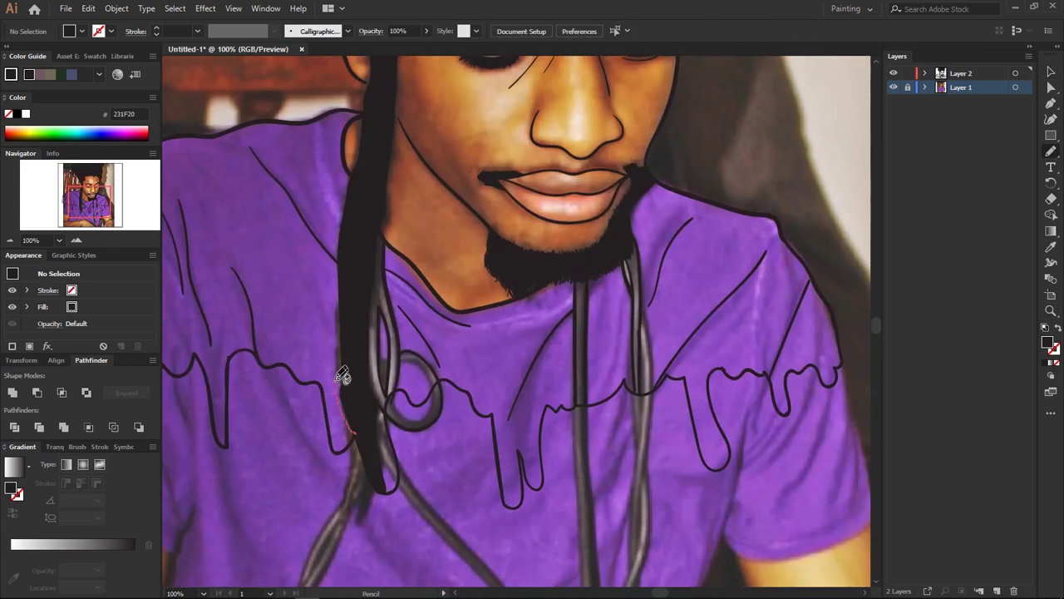
{"action": "left_click_drag", "start_coordinate": [362, 430], "coordinate": [363, 432]}
{"action": "scroll", "coordinate": [365, 466], "scroll_direction": "up", "scroll_amount": 3}
{"action": "left_click_drag", "start_coordinate": [350, 391], "coordinate": [348, 394]}
{"action": "scroll", "coordinate": [333, 415], "scroll_direction": "up", "scroll_amount": 3}
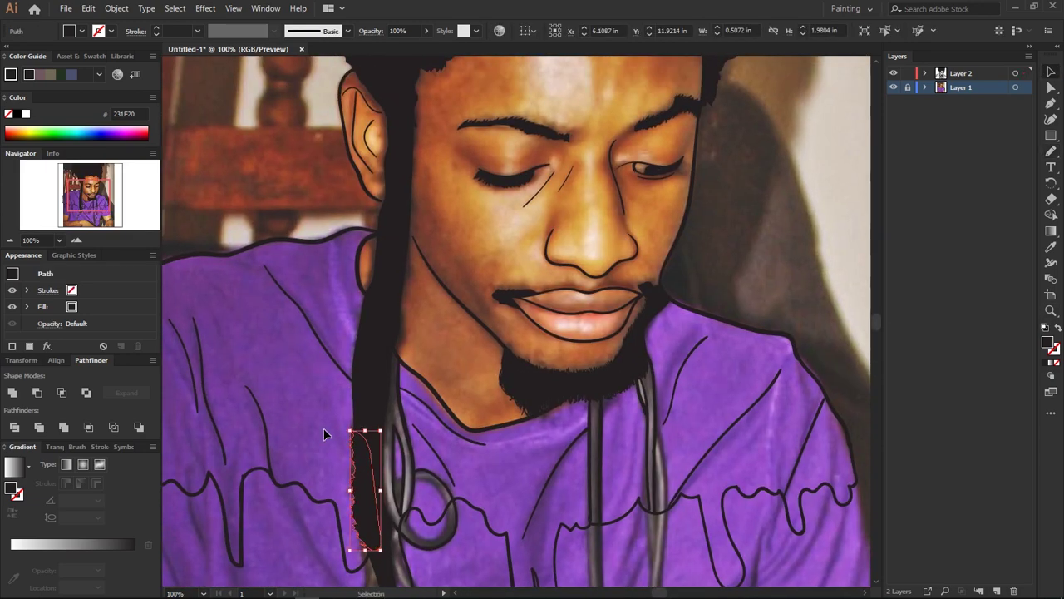
{"action": "left_click_drag", "start_coordinate": [353, 463], "coordinate": [356, 422]}
Trace the long hanging lock beside the face up to the hairline
{"action": "left_click_drag", "start_coordinate": [381, 295], "coordinate": [381, 296]}
{"action": "scroll", "coordinate": [349, 416], "scroll_direction": "down", "scroll_amount": 5}
{"action": "scroll", "coordinate": [333, 497], "scroll_direction": "right", "scroll_amount": 3}
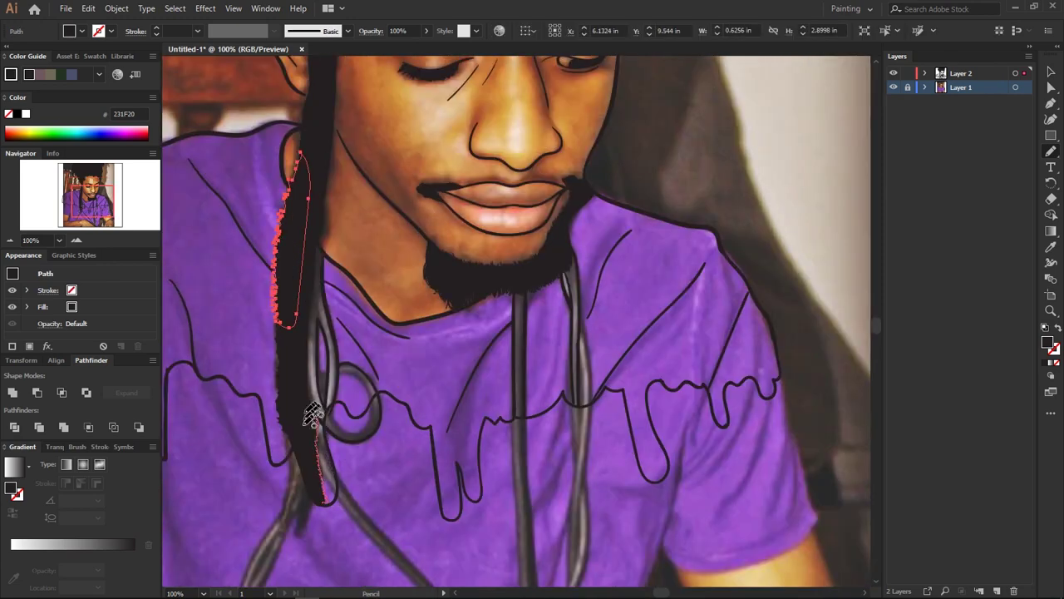
{"action": "left_click_drag", "start_coordinate": [312, 415], "coordinate": [309, 391]}
{"action": "scroll", "coordinate": [309, 399], "scroll_direction": "up", "scroll_amount": 5}
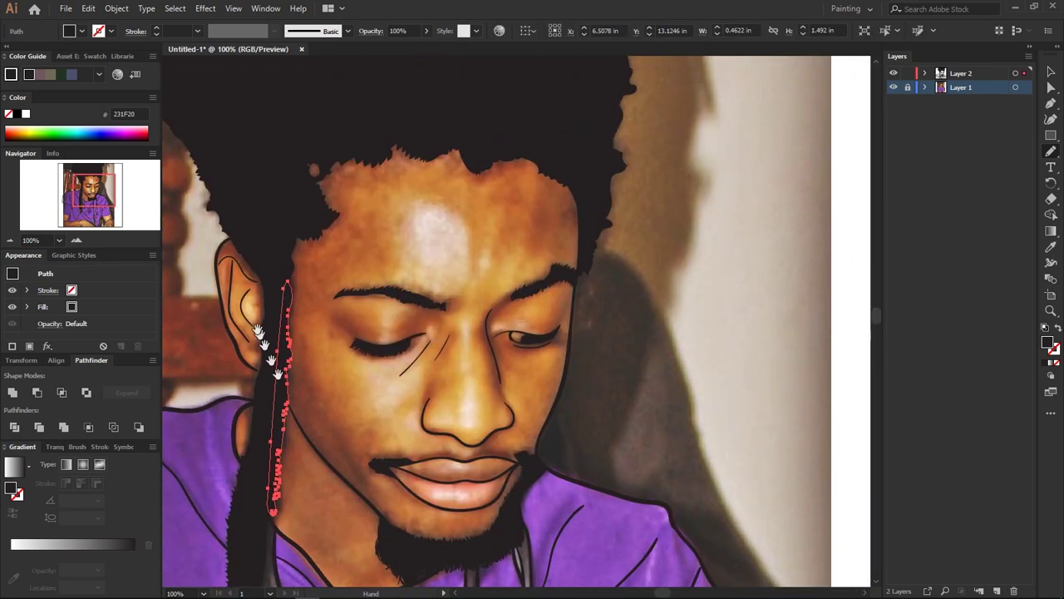
{"action": "left_click_drag", "start_coordinate": [287, 287], "coordinate": [296, 231]}
{"action": "left_click_drag", "start_coordinate": [296, 280], "coordinate": [308, 297]}
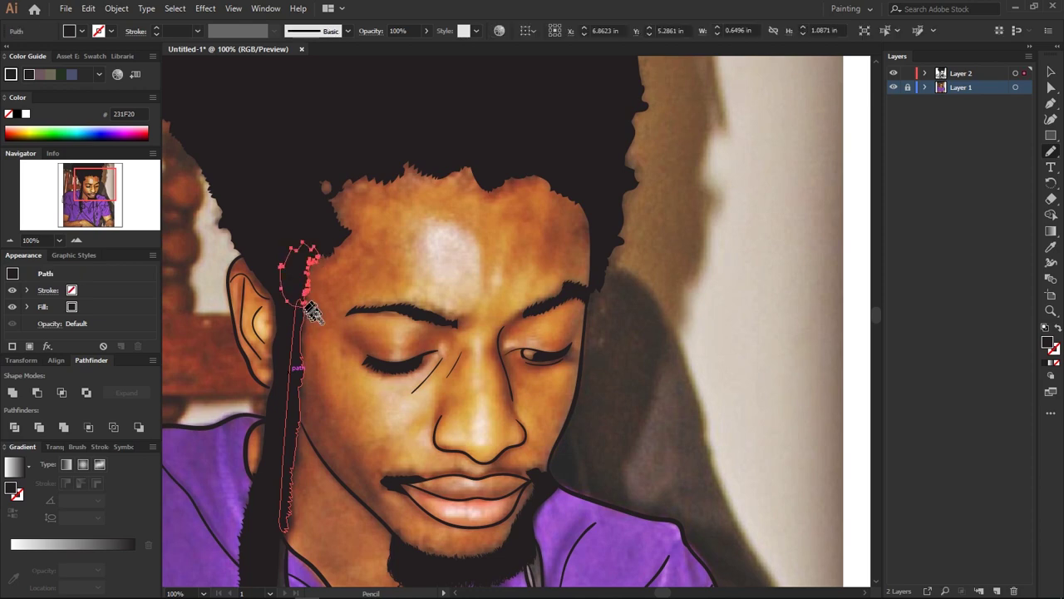
{"action": "key", "text": "ctrl+shift+a"}
{"action": "key", "text": "b"}
{"action": "scroll", "coordinate": [447, 289], "scroll_direction": "down", "scroll_amount": 3}
Zoom in on the lips and set the stroke weight to 0.5 pt
{"action": "scroll", "coordinate": [537, 280], "scroll_direction": "up", "scroll_amount": 3}
{"action": "left_click", "coordinate": [197, 31]}
{"action": "left_click", "coordinate": [207, 87]}
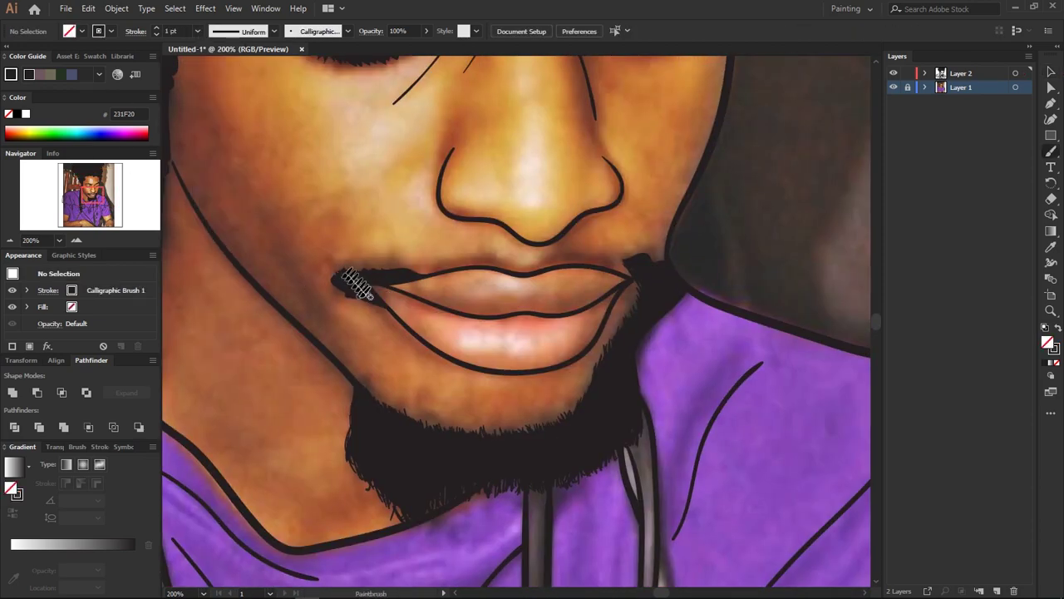
{"action": "left_click", "coordinate": [197, 31]}
{"action": "left_click", "coordinate": [207, 59]}
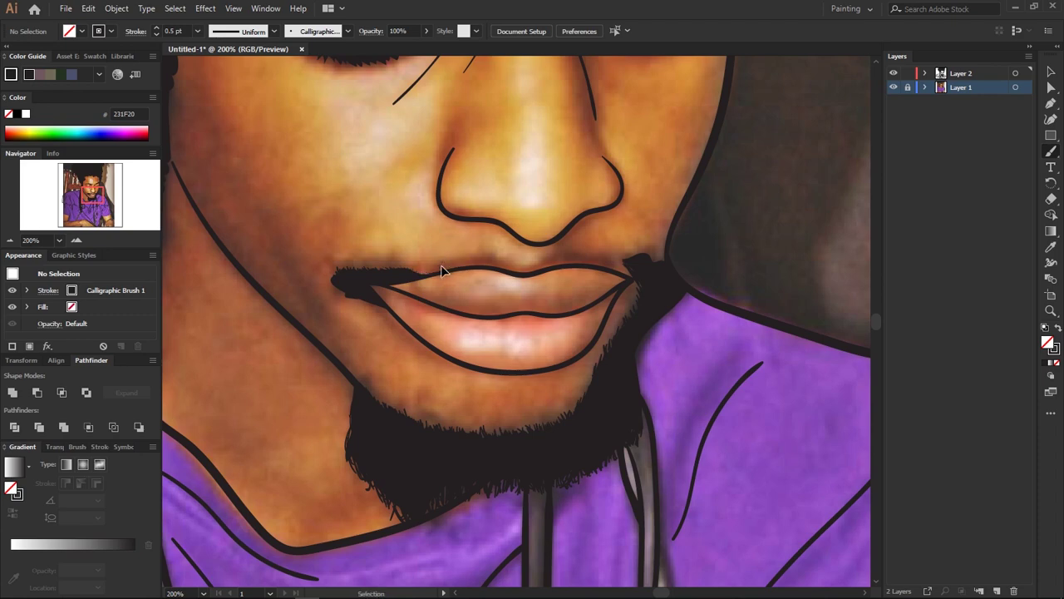
Trace the upper lip line into a solid moustache, then zoom out to the whole artboard
{"action": "left_click_drag", "start_coordinate": [441, 268], "coordinate": [370, 277]}
{"action": "left_click_drag", "start_coordinate": [358, 287], "coordinate": [359, 291]}
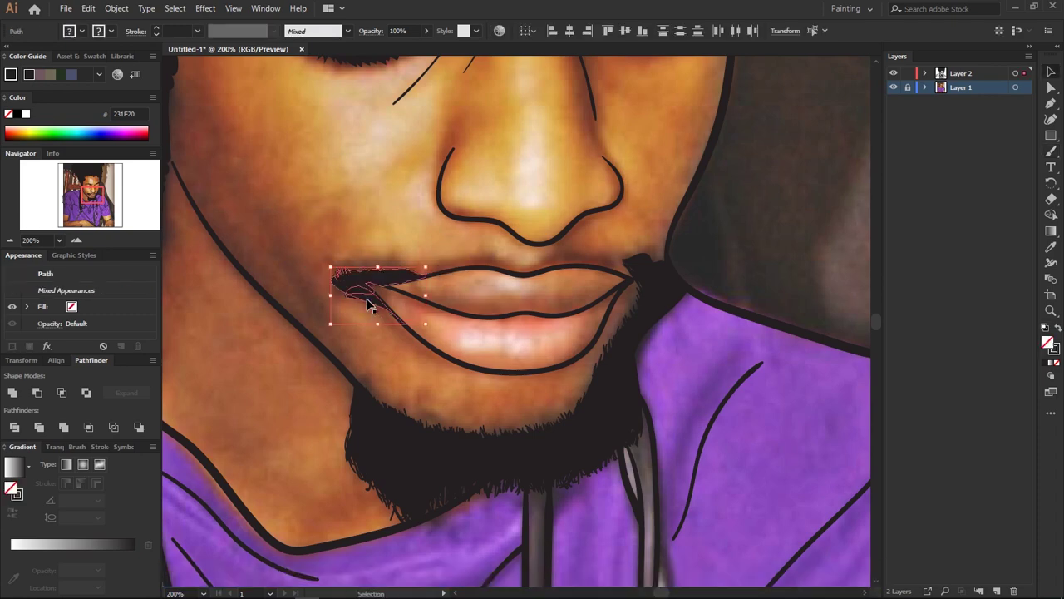
{"action": "key", "text": "b"}
{"action": "scroll", "coordinate": [374, 349], "scroll_direction": "up", "scroll_amount": 2}
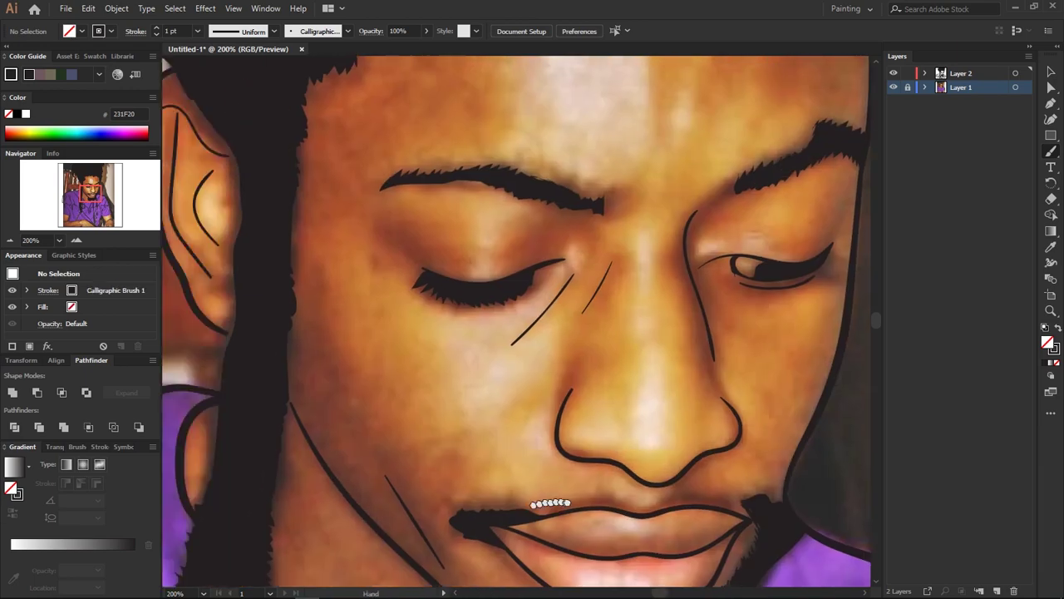
{"action": "mouse_move", "coordinate": [631, 380]}
{"action": "left_mouse_down"}
{"action": "mouse_move", "coordinate": [514, 336]}
{"action": "mouse_move", "coordinate": [435, 325]}
{"action": "left_mouse_up"}
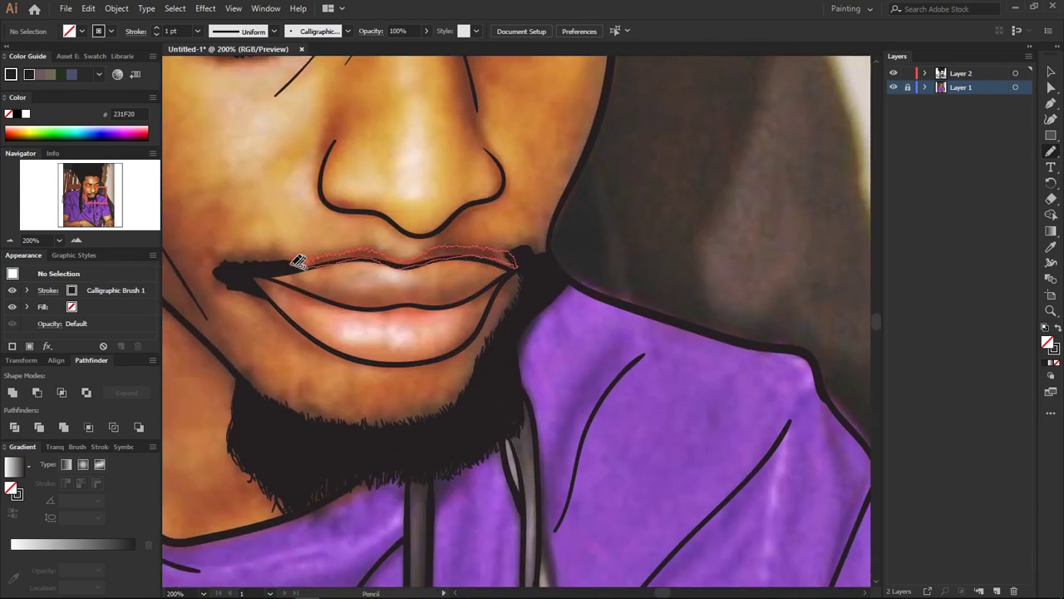
{"action": "left_click_drag", "start_coordinate": [298, 261], "coordinate": [300, 263]}
{"action": "key", "text": "ctrl+shift+a"}
{"action": "key", "text": "ctrl+minus"}
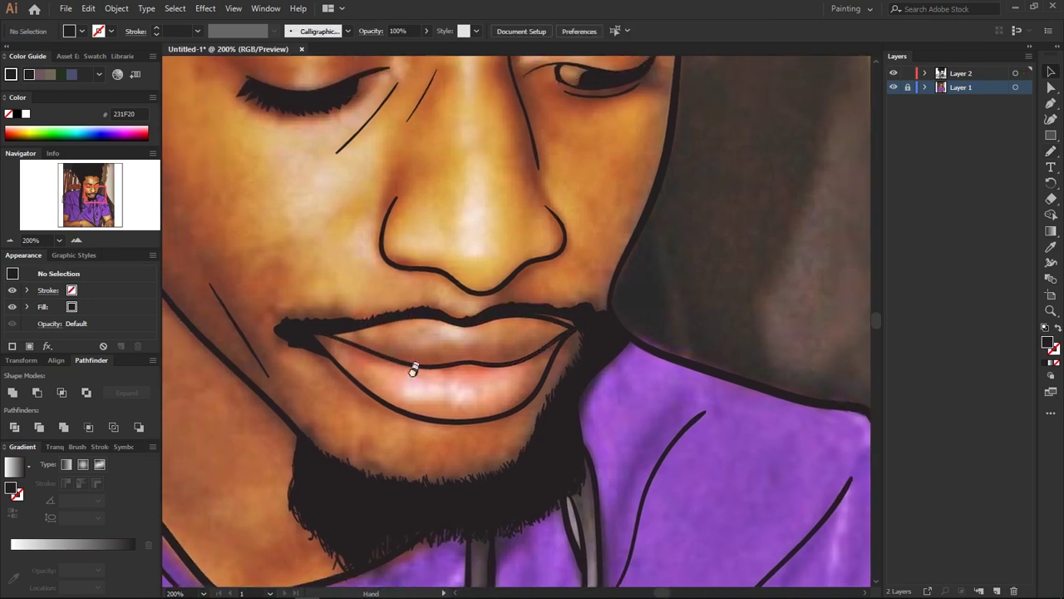
{"action": "key", "text": "ctrl+minus"}
{"action": "key", "text": "ctrl+minus"}
{"action": "key", "text": "ctrl+minus"}
{"action": "key", "text": "ctrl+minus"}
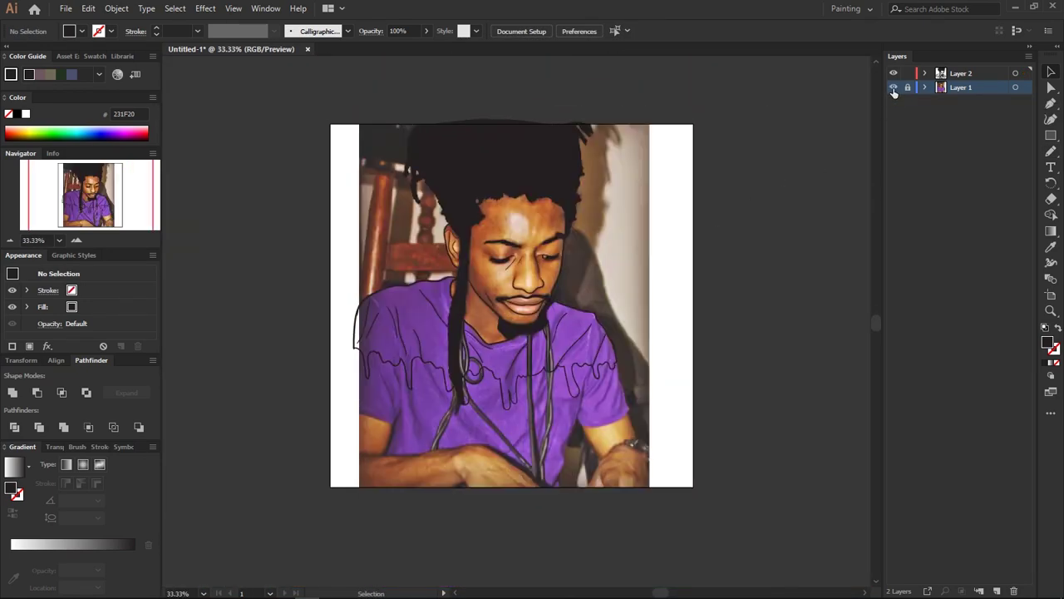
Hide the reference photo and move all the line art lower on the artboard
{"action": "left_click", "coordinate": [894, 88]}
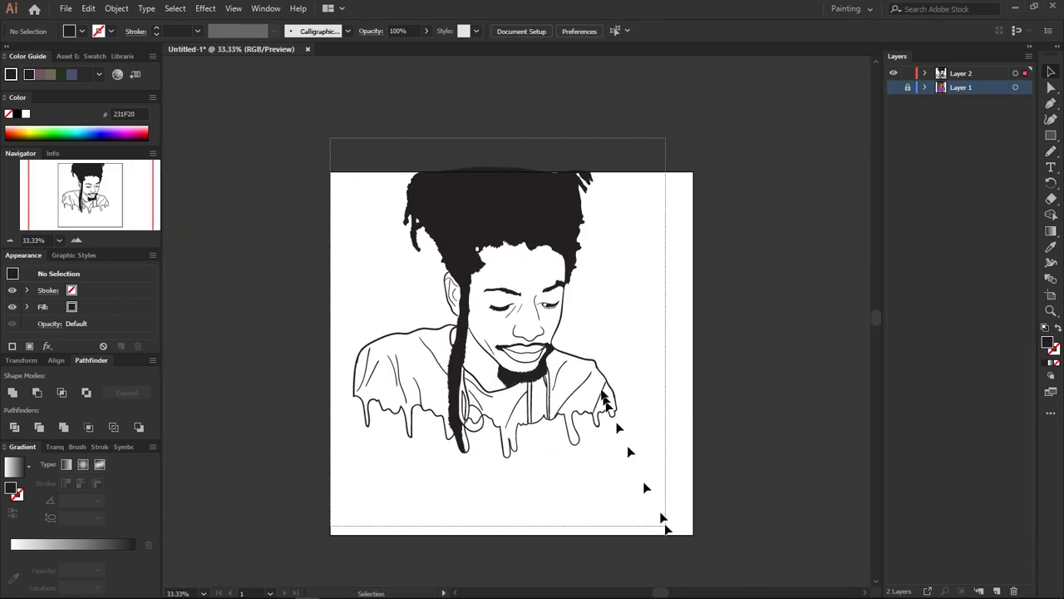
{"action": "left_click_drag", "start_coordinate": [355, 376], "coordinate": [665, 524]}
{"action": "left_click_drag", "start_coordinate": [606, 417], "coordinate": [629, 444]}
{"action": "key", "text": "ctrl+shift+a"}
{"action": "key", "text": "ctrl+plus"}
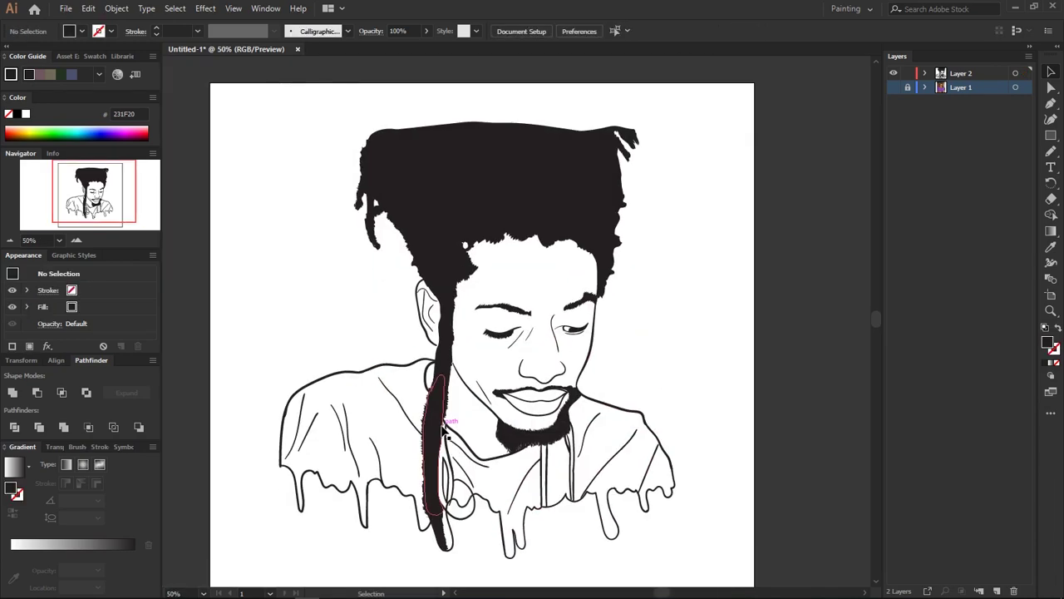
{"action": "key", "text": "ctrl+plus"}
{"action": "key", "text": "ctrl+plus"}
{"action": "key", "text": "ctrl+plus"}
Draw Pencil outlines along the dreadlock beside the ear and thin the brush to 0.25 pt
{"action": "key", "text": "n"}
{"action": "left_click_drag", "start_coordinate": [385, 283], "coordinate": [388, 407]}
{"action": "scroll", "coordinate": [355, 344], "scroll_direction": "up", "scroll_amount": 3}
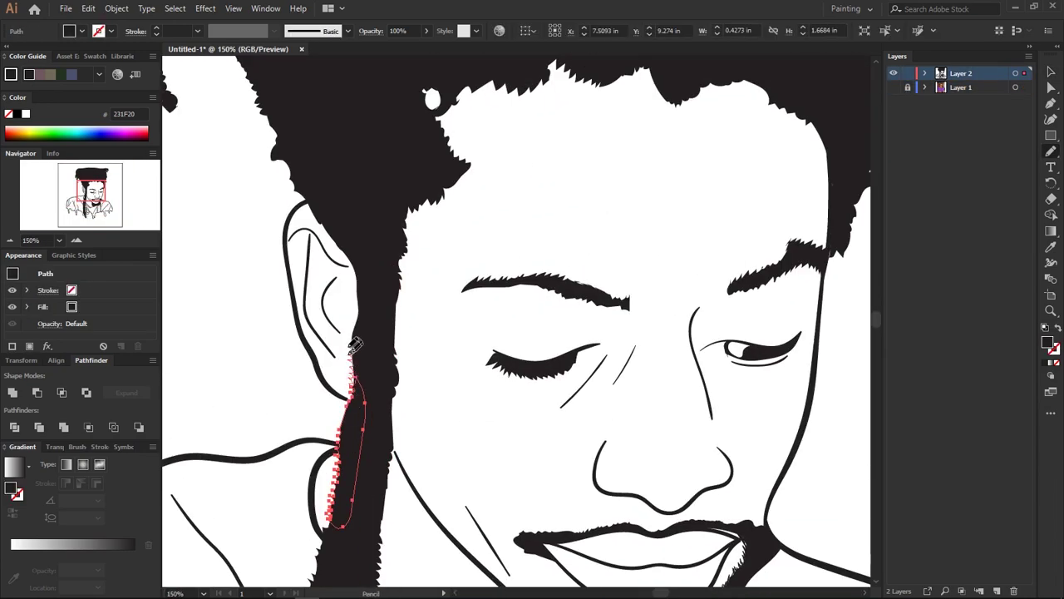
{"action": "left_click_drag", "start_coordinate": [329, 226], "coordinate": [356, 474]}
{"action": "scroll", "coordinate": [356, 475], "scroll_direction": "down", "scroll_amount": 2}
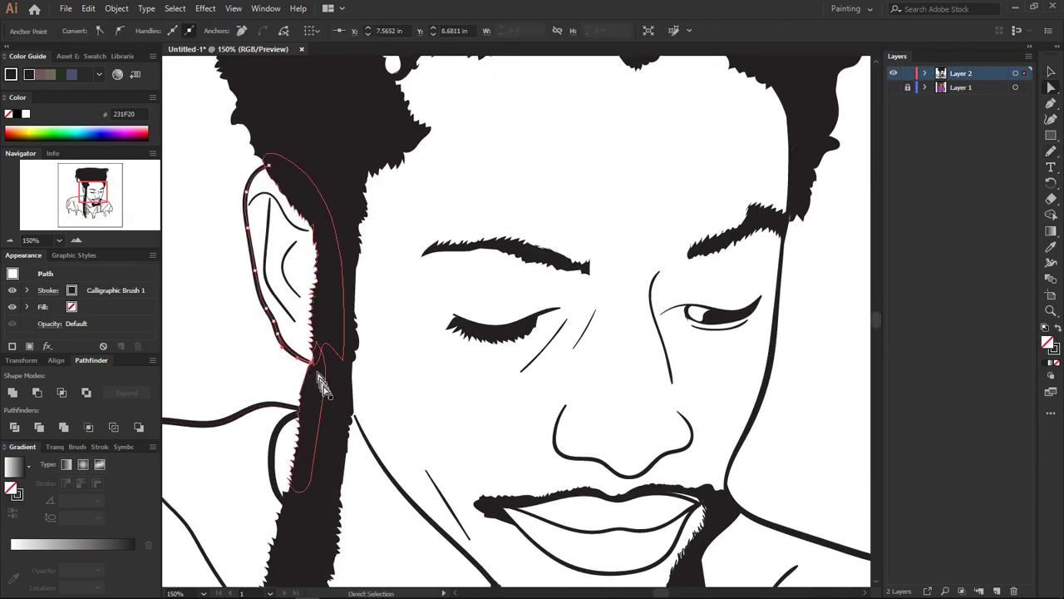
{"action": "mouse_move", "coordinate": [321, 380]}
{"action": "left_mouse_down"}
{"action": "mouse_move", "coordinate": [383, 461]}
{"action": "mouse_move", "coordinate": [623, 181]}
{"action": "mouse_move", "coordinate": [263, 73]}
{"action": "left_mouse_up"}
{"action": "key", "text": "b"}
{"action": "left_click", "coordinate": [157, 34]}
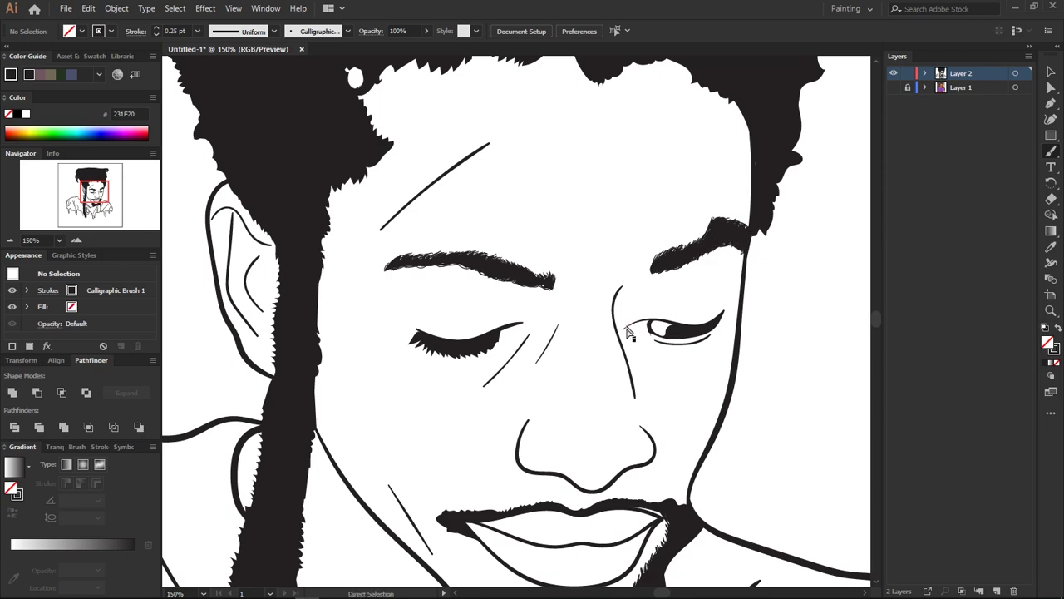
Fill each drip along the shirt hem with solid black shapes, from left drip to right
{"action": "scroll", "coordinate": [629, 331], "scroll_direction": "down", "scroll_amount": 4}
{"action": "scroll", "coordinate": [369, 405], "scroll_direction": "up", "scroll_amount": 2}
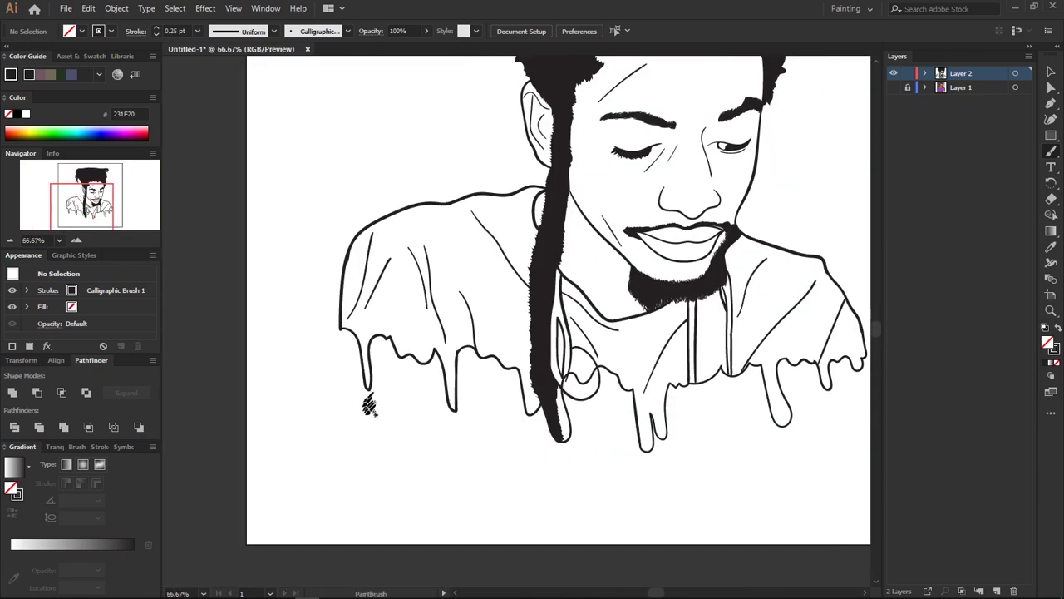
{"action": "mouse_move", "coordinate": [363, 359]}
{"action": "left_mouse_down"}
{"action": "mouse_move", "coordinate": [433, 372]}
{"action": "mouse_move", "coordinate": [425, 359]}
{"action": "left_mouse_up"}
{"action": "mouse_move", "coordinate": [461, 383]}
{"action": "left_mouse_down"}
{"action": "mouse_move", "coordinate": [382, 347]}
{"action": "mouse_move", "coordinate": [446, 339]}
{"action": "mouse_move", "coordinate": [453, 366]}
{"action": "left_mouse_up"}
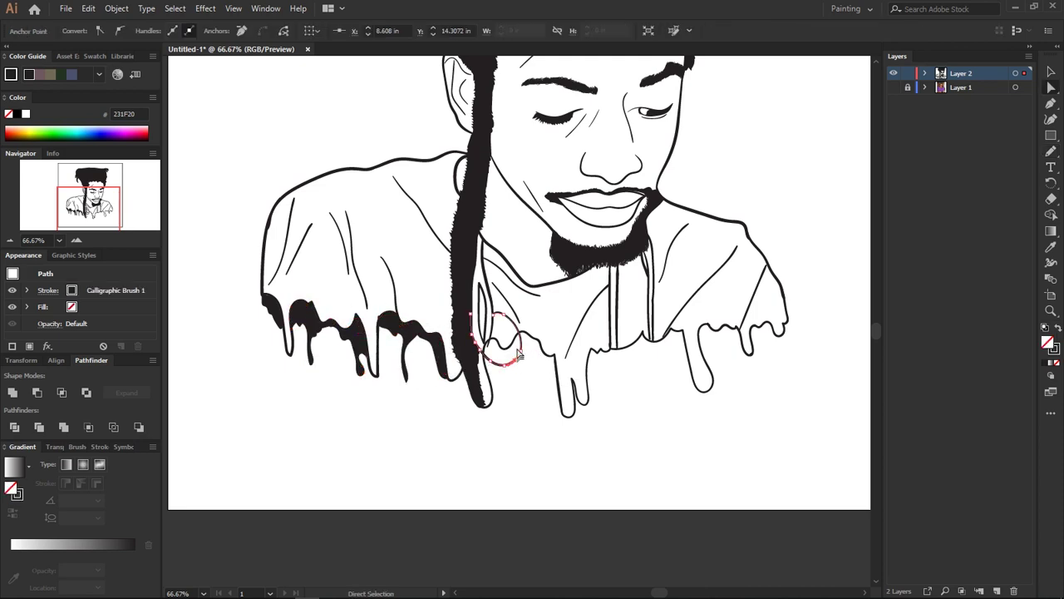
{"action": "left_click", "coordinate": [504, 358], "text": "ctrl"}
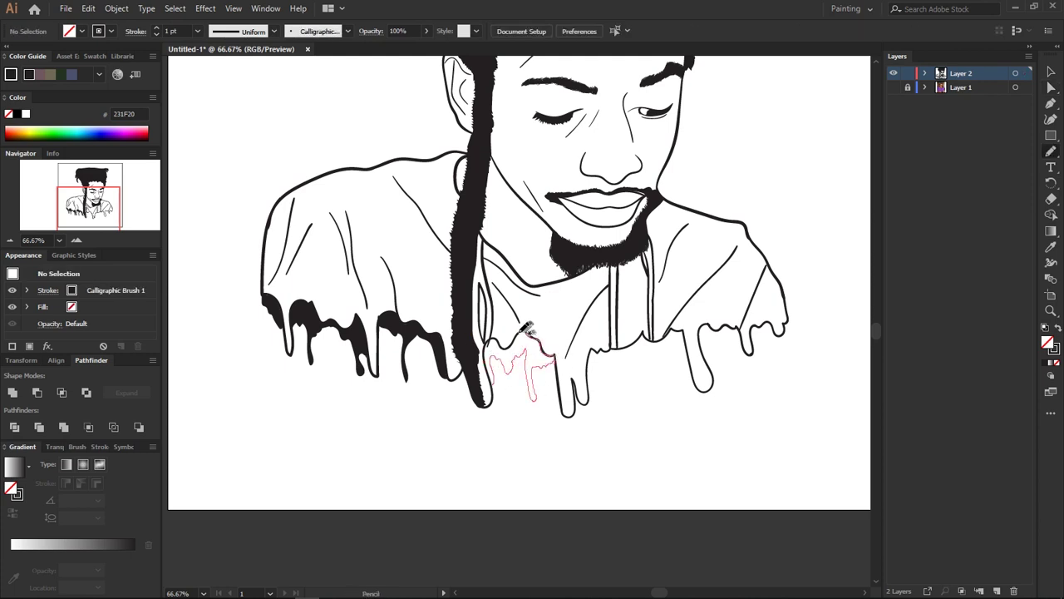
{"action": "left_click_drag", "start_coordinate": [493, 375], "coordinate": [580, 340]}
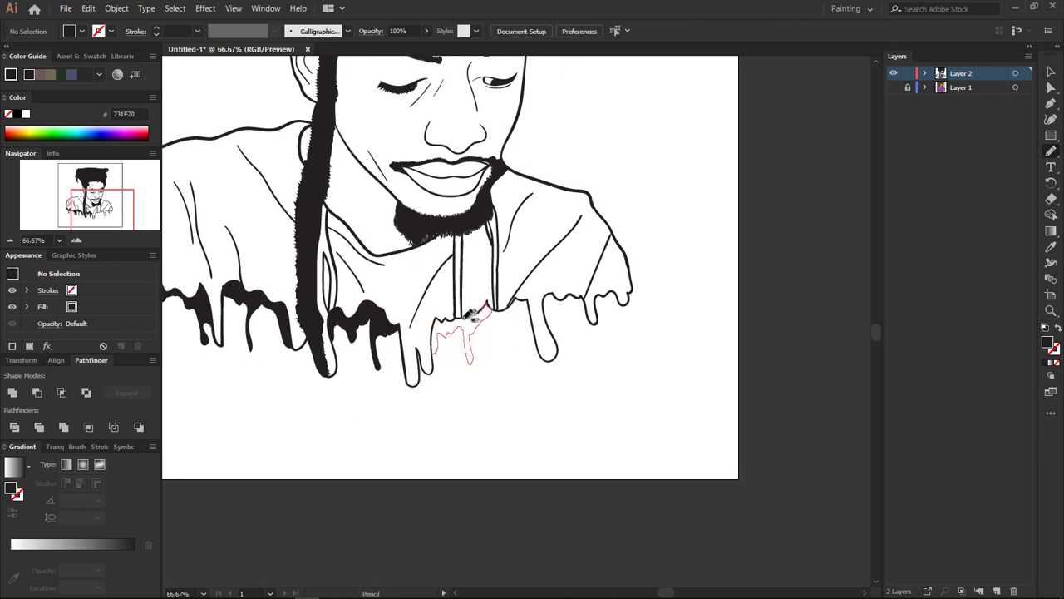
{"action": "left_click_drag", "start_coordinate": [432, 353], "coordinate": [434, 354]}
{"action": "left_click_drag", "start_coordinate": [491, 309], "coordinate": [520, 359]}
{"action": "left_click_drag", "start_coordinate": [494, 304], "coordinate": [553, 301]}
Select all the artwork and duplicate the line-art layer
{"action": "key", "text": "ctrl+minus"}
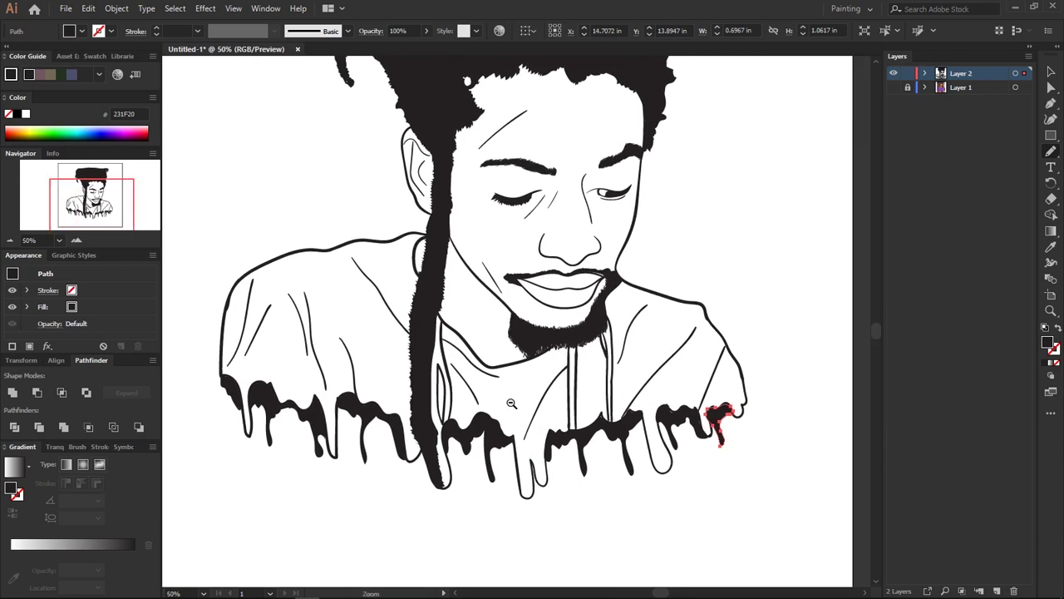
{"action": "key", "text": "ctrl+minus"}
{"action": "key", "text": "v"}
{"action": "key", "text": "ctrl+a"}
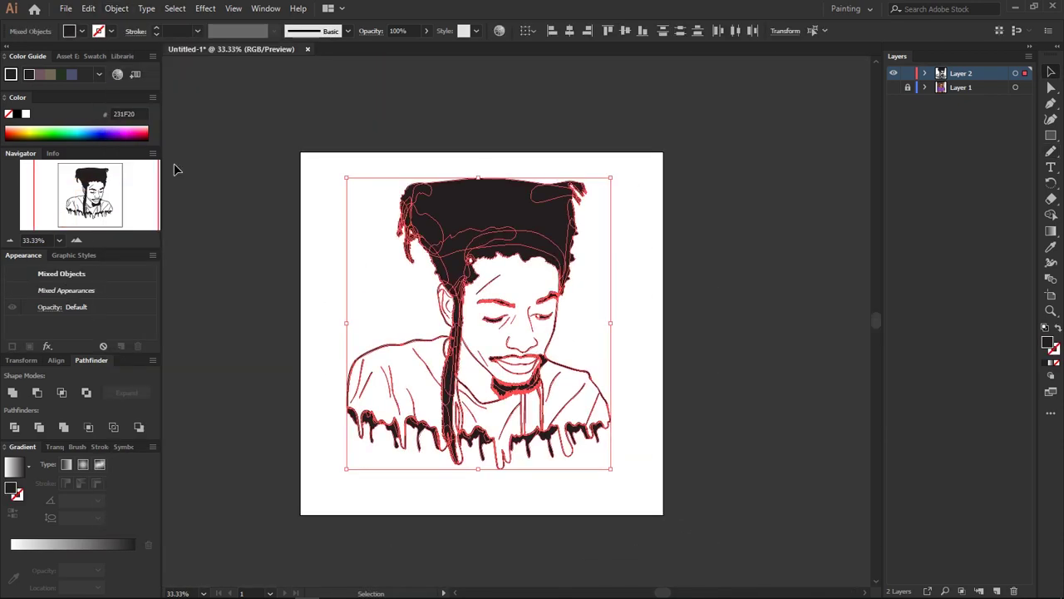
{"action": "left_click", "coordinate": [173, 269]}
Try a dark brown fill on a rectangle over the artboard, then undo it
{"action": "double_click", "coordinate": [9, 114]}
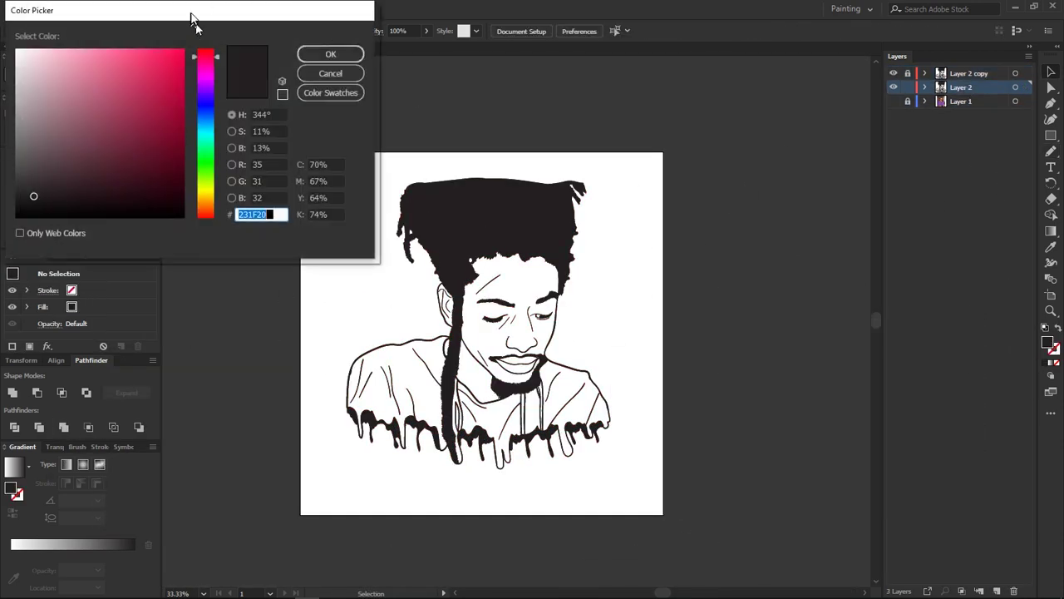
{"action": "left_click_drag", "start_coordinate": [195, 20], "coordinate": [851, 11]}
{"action": "left_click", "coordinate": [825, 181]}
{"action": "left_click", "coordinate": [915, 54]}
{"action": "key", "text": "m"}
{"action": "mouse_move", "coordinate": [298, 146]}
{"action": "left_mouse_down"}
{"action": "mouse_move", "coordinate": [441, 468]}
{"action": "mouse_move", "coordinate": [660, 508]}
{"action": "left_mouse_up"}
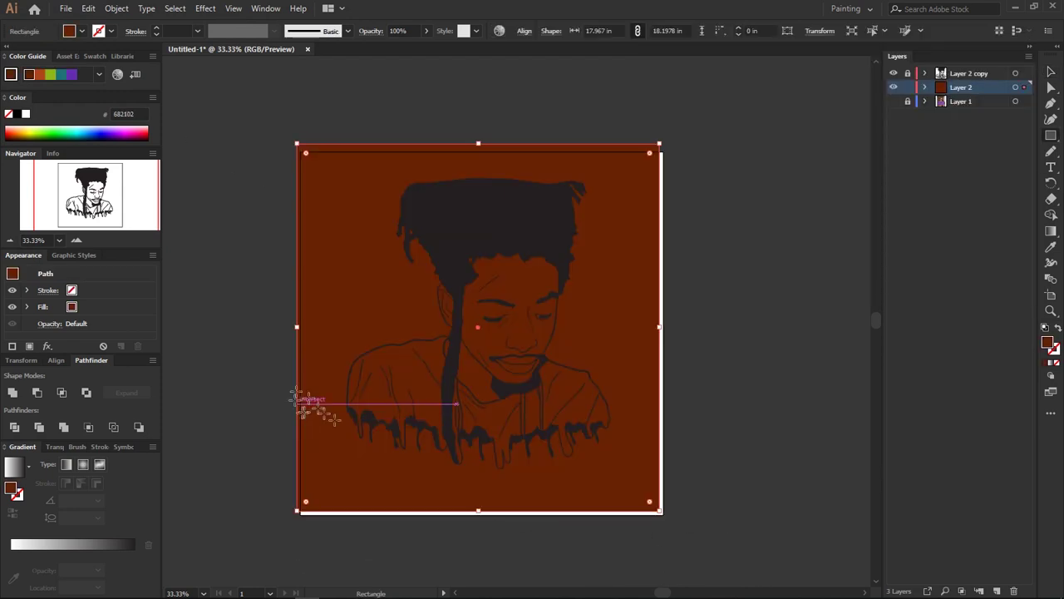
{"action": "key", "text": "ctrl+z"}
Redraw the artboard rectangle in brown 84401A and isolate the Layer 2 group
{"action": "double_click", "coordinate": [9, 114]}
{"action": "left_click", "coordinate": [803, 160]}
{"action": "left_click", "coordinate": [915, 85]}
{"action": "mouse_move", "coordinate": [301, 152]}
{"action": "left_mouse_down"}
{"action": "mouse_move", "coordinate": [602, 502]}
{"action": "mouse_move", "coordinate": [663, 514]}
{"action": "left_mouse_up"}
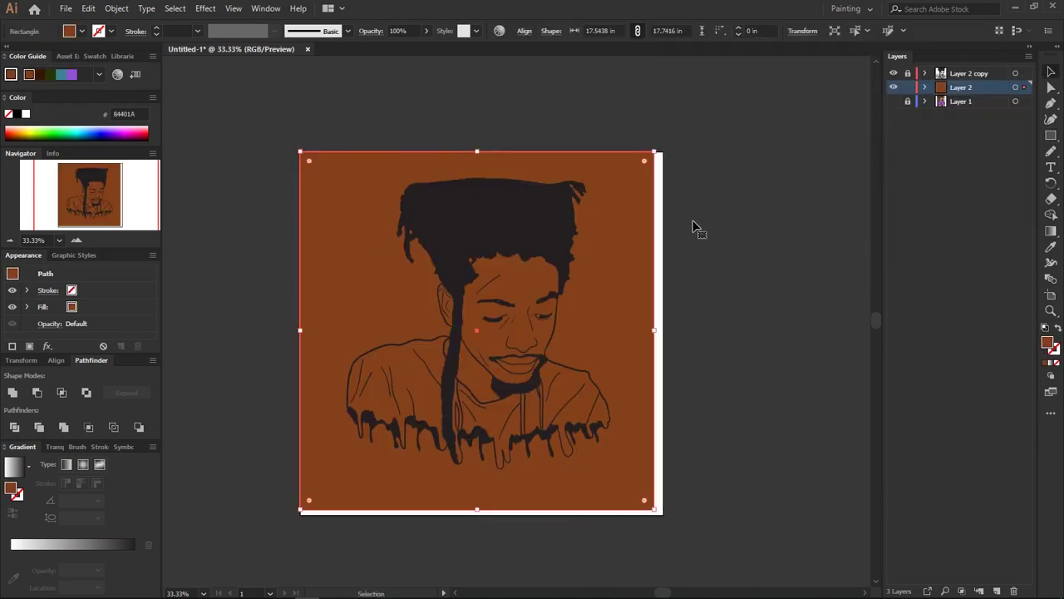
{"action": "left_click_drag", "start_coordinate": [238, 114], "coordinate": [744, 558]}
{"action": "double_click", "coordinate": [707, 392]}
Recolor the whole artwork, lightening the brown skin toward orange
{"action": "key", "text": "ctrl+a"}
{"action": "left_click", "coordinate": [88, 8]}
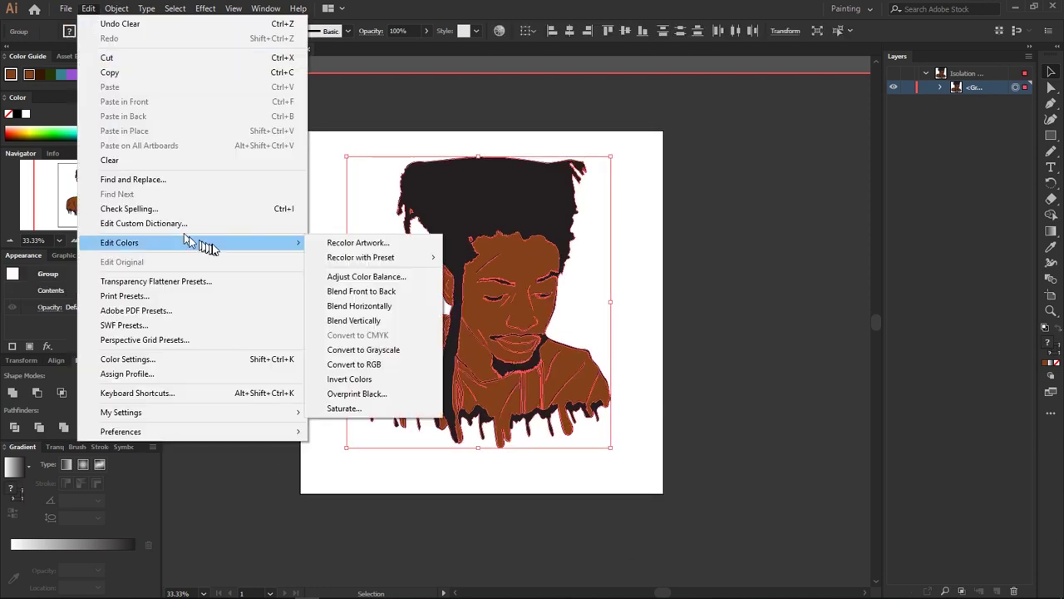
{"action": "left_click", "coordinate": [357, 176]}
{"action": "left_click_drag", "start_coordinate": [692, 372], "coordinate": [698, 354]}
{"action": "left_click_drag", "start_coordinate": [701, 375], "coordinate": [705, 372]}
{"action": "key", "text": "Return"}
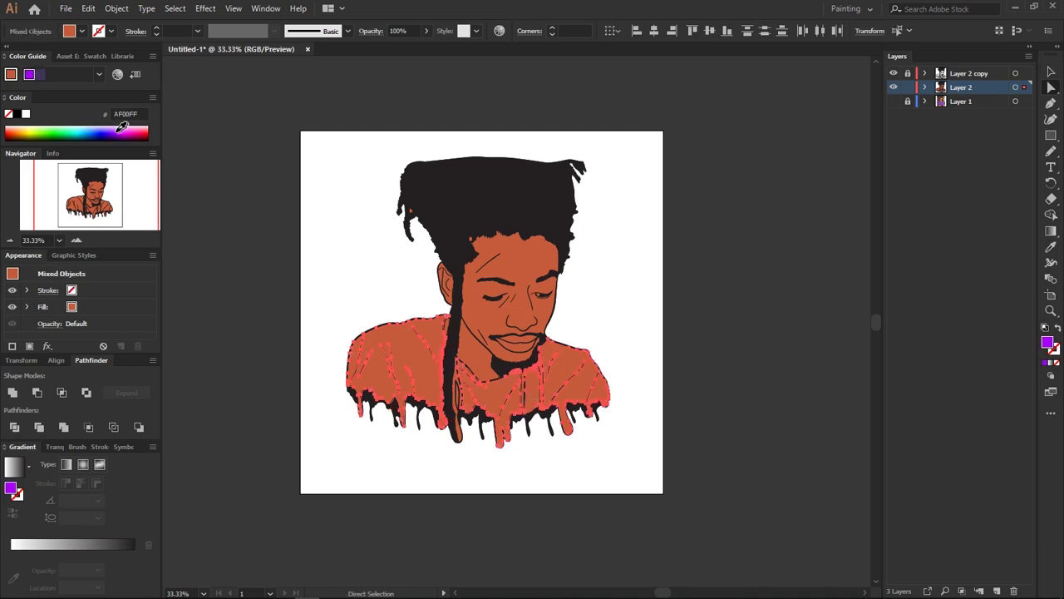
Change the shirt fill to a deep purple
{"action": "left_click", "coordinate": [121, 126]}
{"action": "double_click", "coordinate": [1048, 343]}
{"action": "left_click", "coordinate": [973, 86]}
{"action": "left_click", "coordinate": [635, 416]}
{"action": "scroll", "coordinate": [490, 449], "scroll_direction": "down", "scroll_amount": 2}
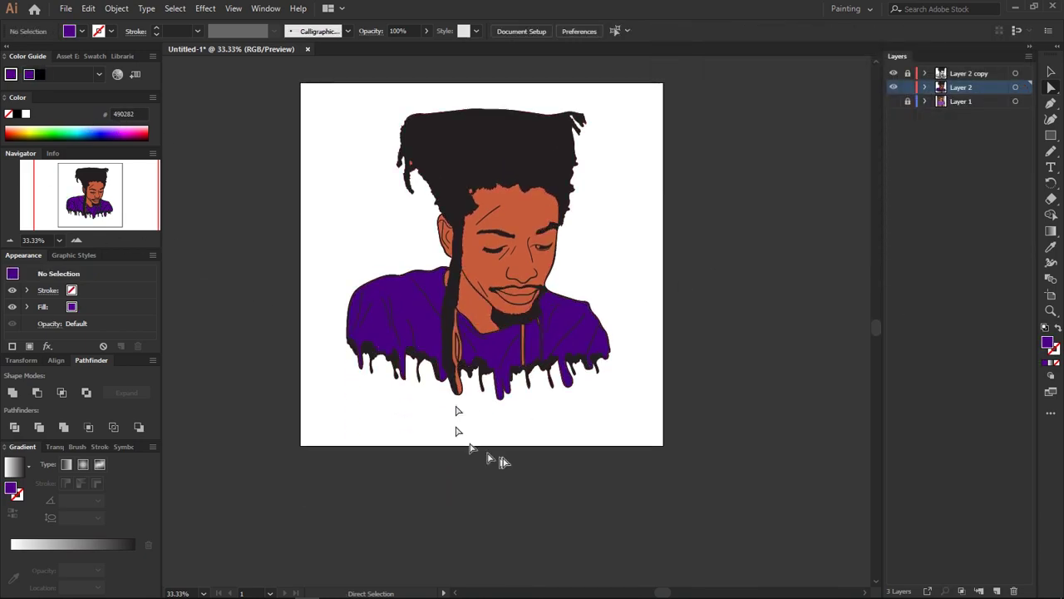
{"action": "scroll", "coordinate": [503, 462], "scroll_direction": "up", "scroll_amount": 5}
Eyedrop the purple shirt colour onto the small gap inside the hair strand
{"action": "left_click", "coordinate": [407, 316]}
{"action": "double_click", "coordinate": [1047, 342]}
{"action": "key", "text": "Escape"}
{"action": "key", "text": "i"}
{"action": "left_click", "coordinate": [626, 297]}
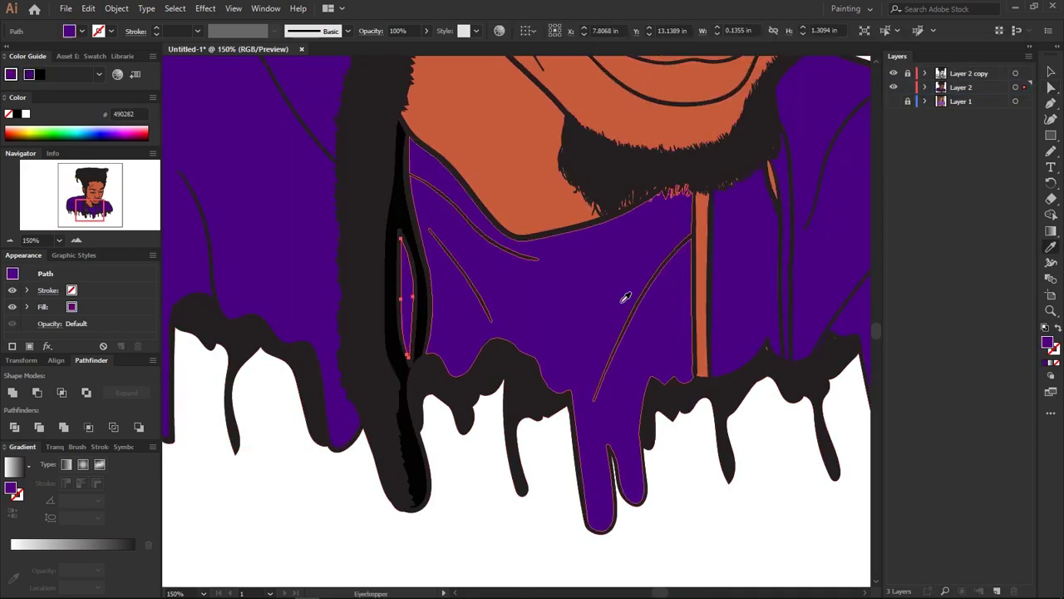
{"action": "key", "text": "v"}
Eyedrop the orange skin colour onto the small sliver beside the long hair strand
{"action": "scroll", "coordinate": [527, 479], "scroll_direction": "up", "scroll_amount": 1}
{"action": "left_click", "coordinate": [408, 349]}
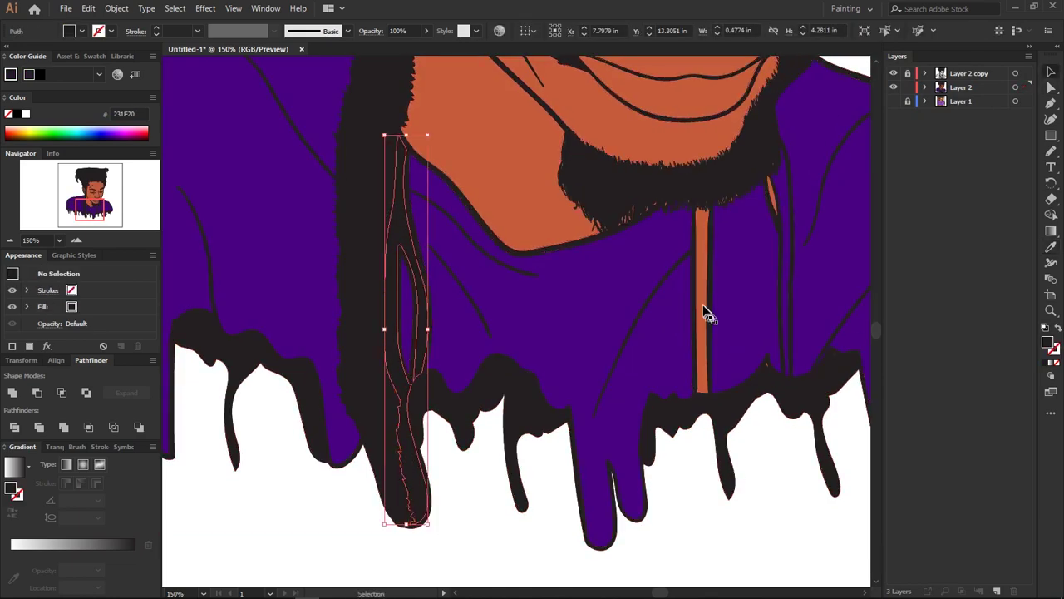
{"action": "key", "text": "i"}
{"action": "left_click", "coordinate": [705, 314]}
{"action": "scroll", "coordinate": [724, 225], "scroll_direction": "up", "scroll_amount": 3}
{"action": "scroll", "coordinate": [716, 245], "scroll_direction": "up", "scroll_amount": 2}
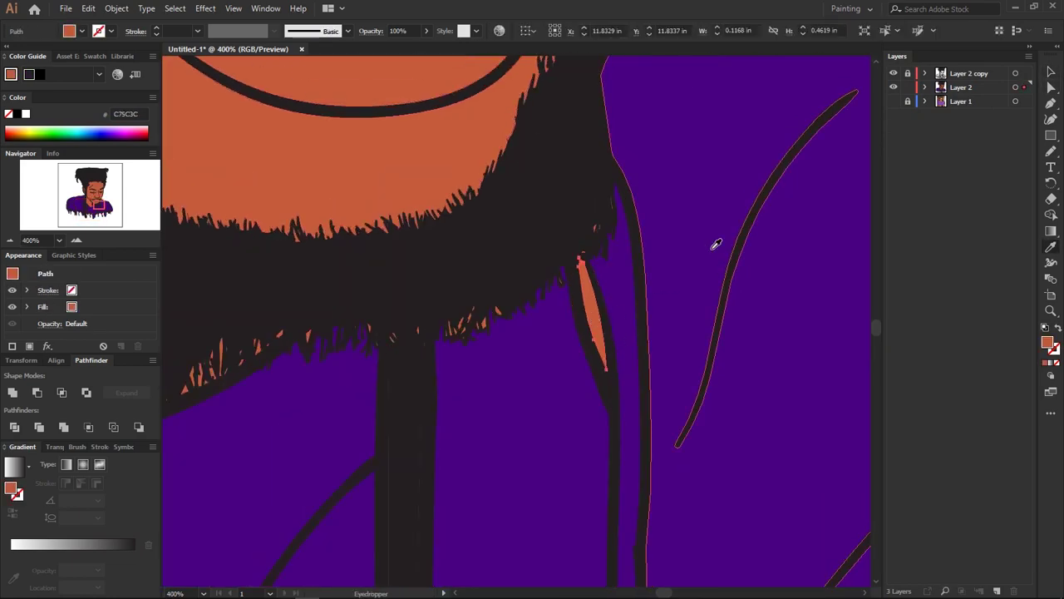
{"action": "scroll", "coordinate": [716, 245], "scroll_direction": "down", "scroll_amount": 1}
{"action": "scroll", "coordinate": [423, 380], "scroll_direction": "down", "scroll_amount": 2}
Check Layer 2's contents and select a path beneath the beard near the collar
{"action": "key", "text": "a"}
{"action": "scroll", "coordinate": [570, 304], "scroll_direction": "down", "scroll_amount": 1}
{"action": "key", "text": "ctrl+shift+a"}
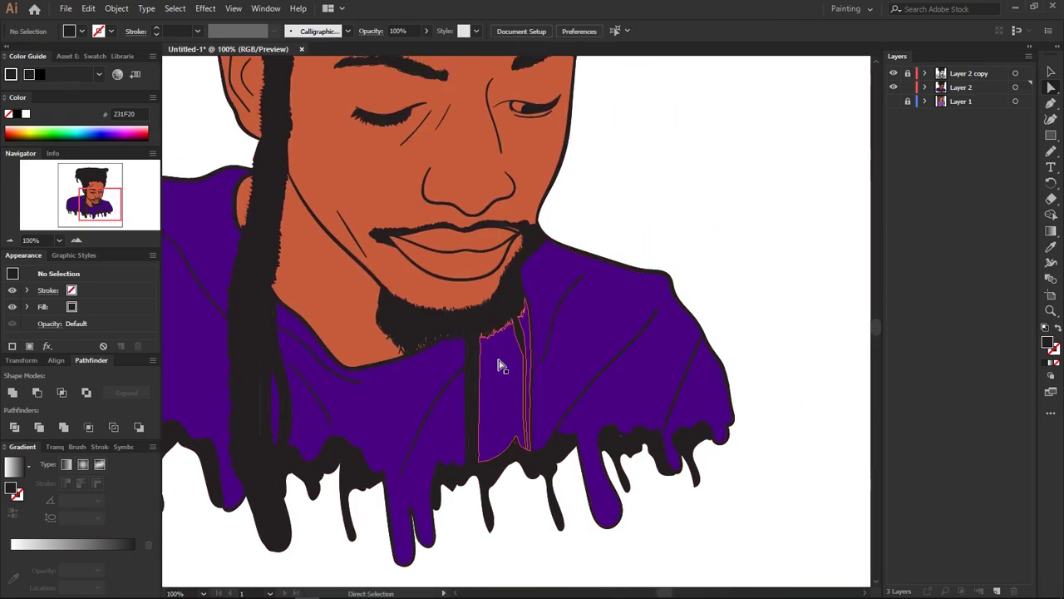
{"action": "scroll", "coordinate": [501, 366], "scroll_direction": "up", "scroll_amount": 3}
{"action": "left_click", "coordinate": [926, 87]}
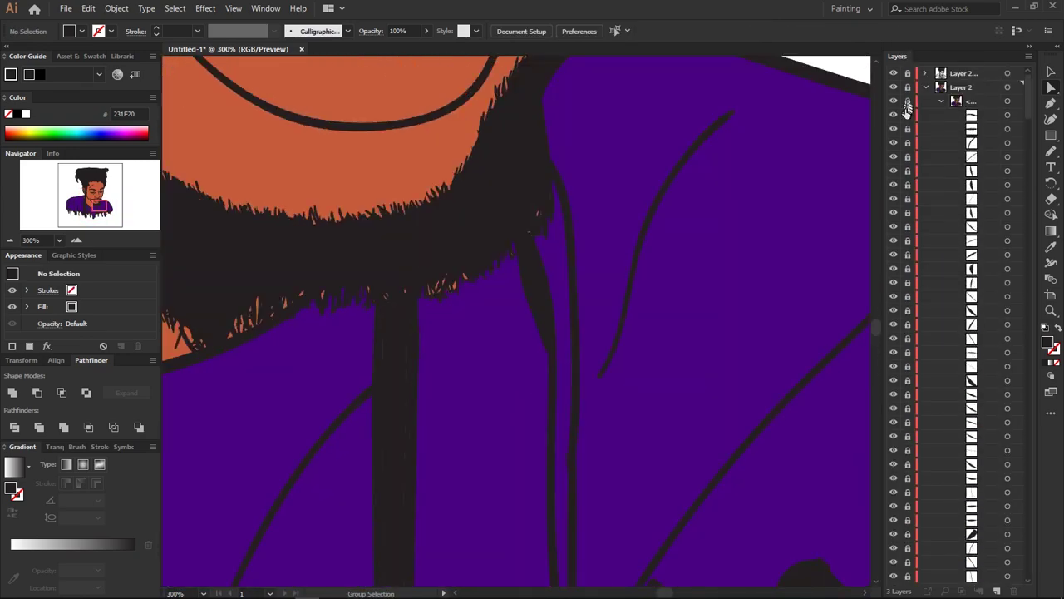
{"action": "left_click", "coordinate": [925, 88]}
{"action": "left_click_drag", "start_coordinate": [397, 248], "coordinate": [447, 290]}
{"action": "left_click", "coordinate": [546, 364]}
{"action": "left_click", "coordinate": [835, 73]}
Select the fur-edge points under the beard and sample the orange skin colour onto them
{"action": "left_click_drag", "start_coordinate": [537, 285], "coordinate": [562, 333]}
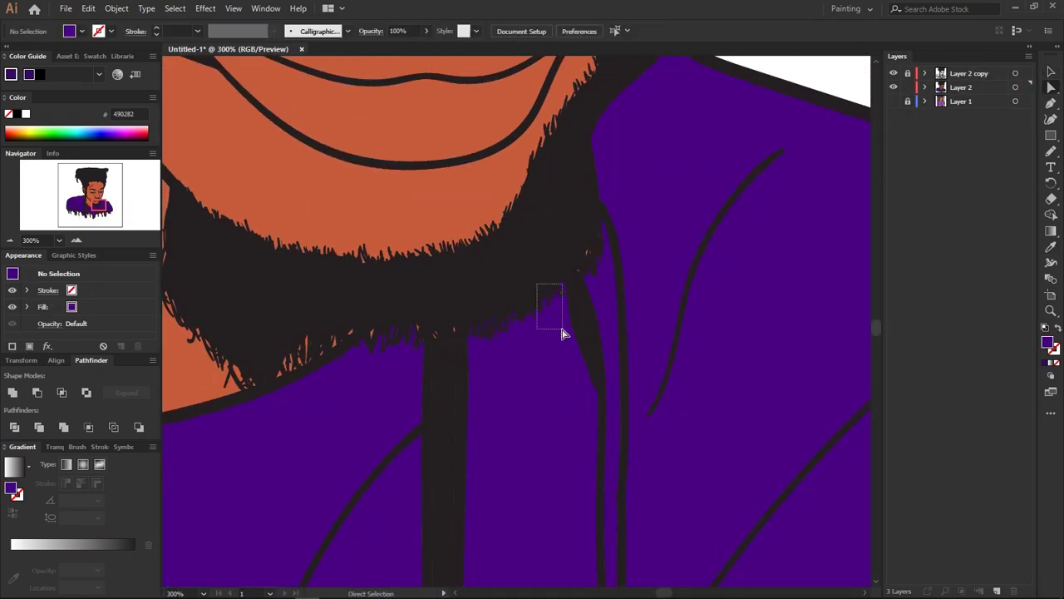
{"action": "scroll", "coordinate": [420, 258], "scroll_direction": "right", "scroll_amount": 3}
{"action": "scroll", "coordinate": [420, 258], "scroll_direction": "up", "scroll_amount": 1}
{"action": "left_click", "coordinate": [420, 257]}
{"action": "left_click_drag", "start_coordinate": [453, 308], "coordinate": [454, 309]}
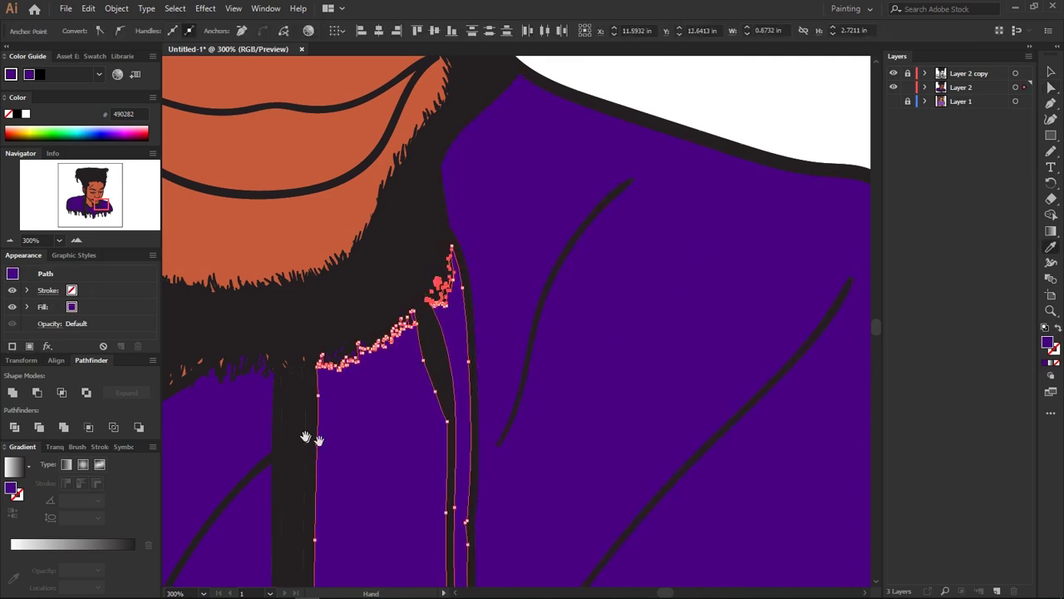
{"action": "scroll", "coordinate": [435, 337], "scroll_direction": "left", "scroll_amount": 3}
{"action": "left_click", "coordinate": [1048, 341]}
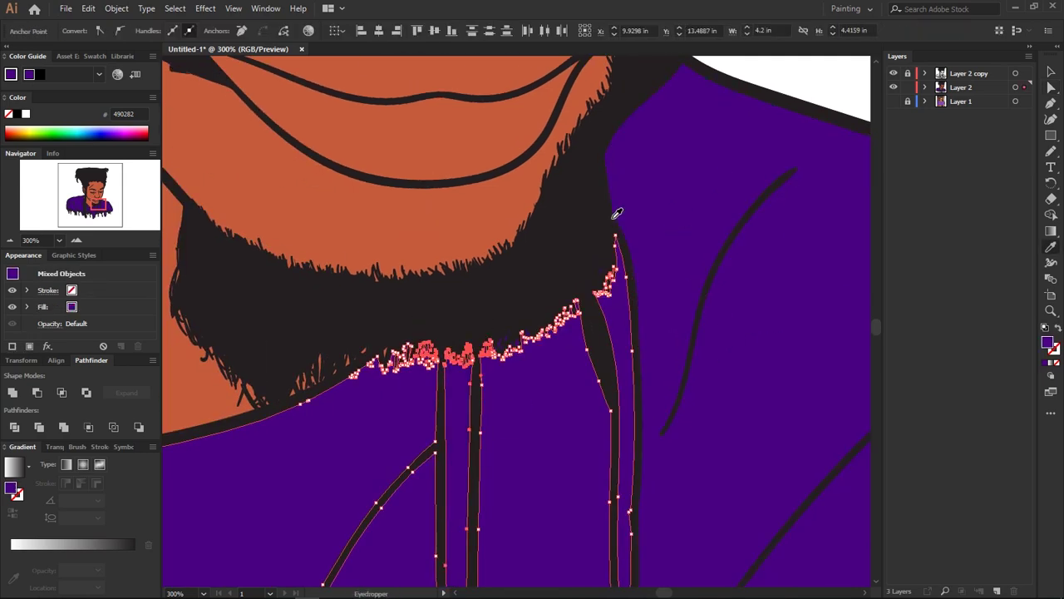
{"action": "scroll", "coordinate": [458, 349], "scroll_direction": "down", "scroll_amount": 2}
{"action": "key", "text": "i"}
{"action": "key", "text": "ctrl+0"}
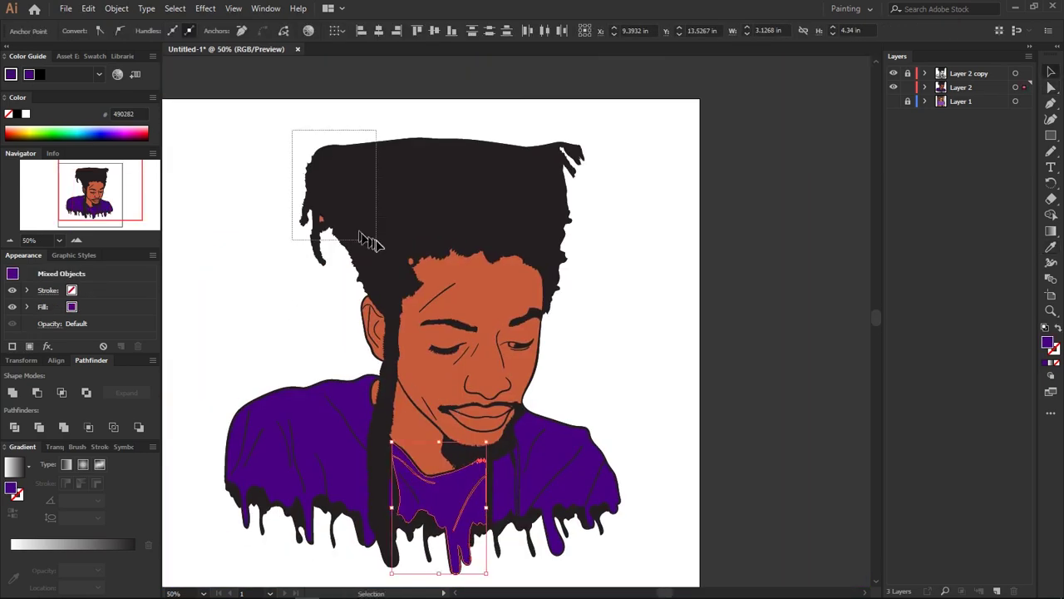
{"action": "key", "text": "ctrl+shift+a"}
{"action": "left_click", "coordinate": [344, 280]}
Zoom to 50% and select the white of the open eye to edit its fill
{"action": "key", "text": "a"}
{"action": "key", "text": "ctrl+plus"}
{"action": "scroll", "coordinate": [668, 394], "scroll_direction": "up", "scroll_amount": 3}
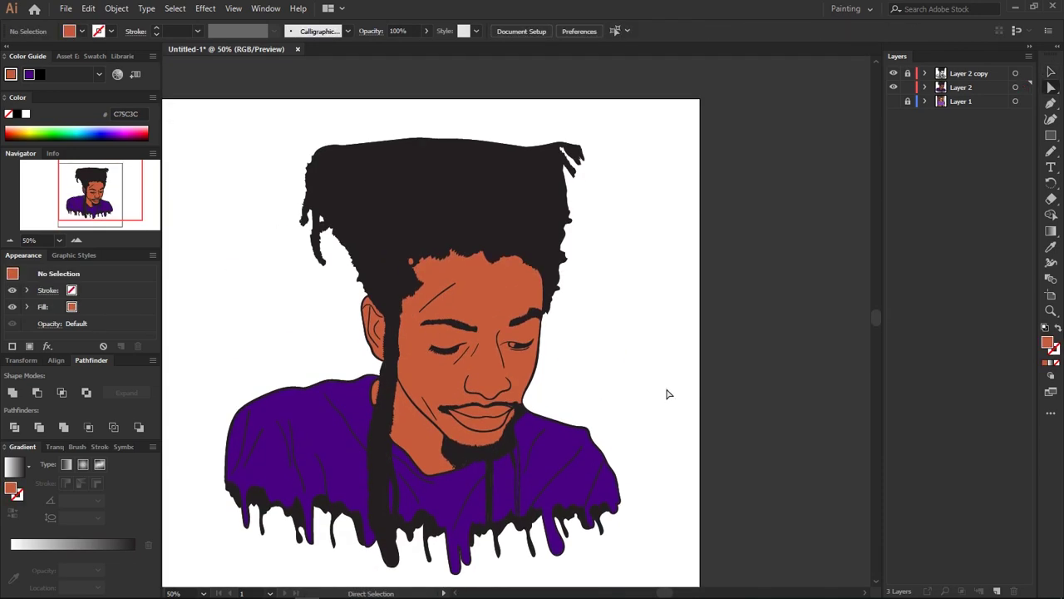
{"action": "scroll", "coordinate": [563, 428], "scroll_direction": "up", "scroll_amount": 3}
{"action": "left_click", "coordinate": [451, 332]}
{"action": "double_click", "coordinate": [8, 113]}
Apply the light grey BFBFBF fill to the eye white and refit the portrait view
{"action": "key", "text": "Return"}
{"action": "key", "text": "ctrl+shift+a"}
{"action": "key", "text": "ctrl+0"}
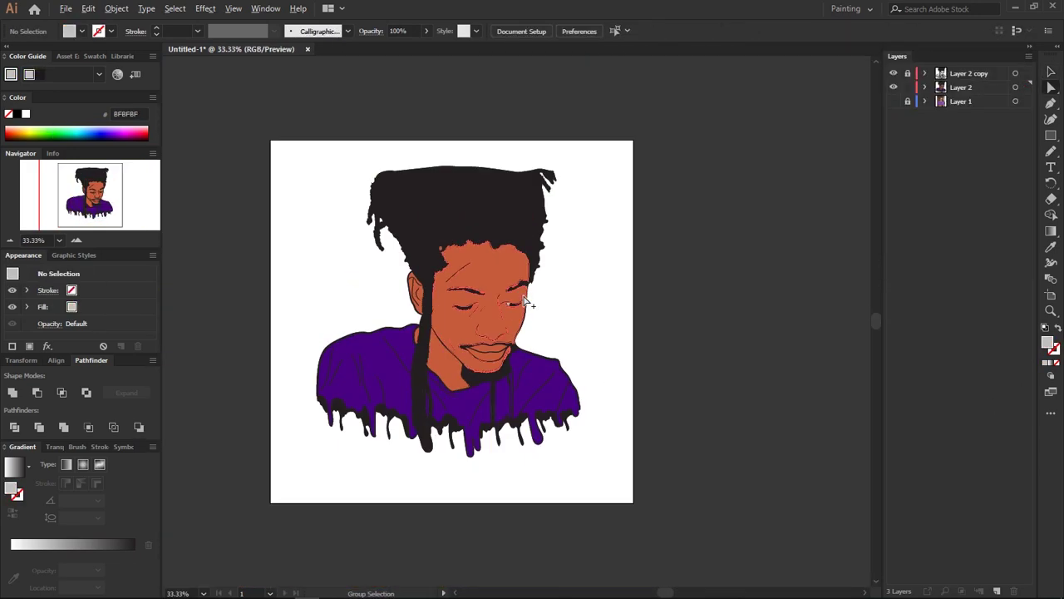
{"action": "key", "text": "ctrl+plus"}
{"action": "key", "text": "ctrl+plus"}
{"action": "key", "text": "ctrl+plus"}
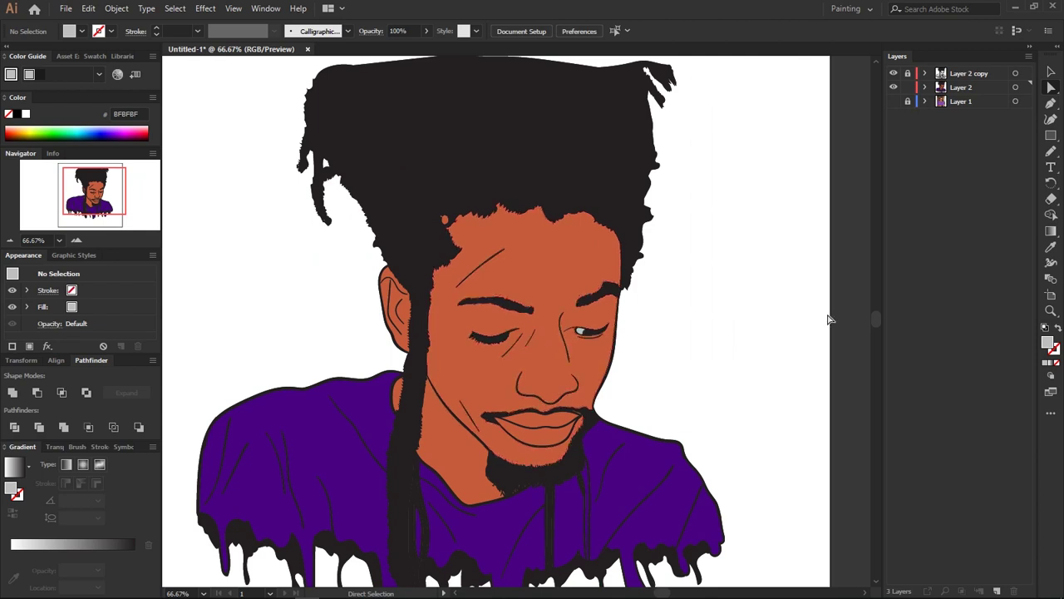
Set the fill to dark red-brown 932C15 for shadows, after first trying 7F2018
{"action": "double_click", "coordinate": [1048, 343]}
{"action": "type", "text": "7F2018"}
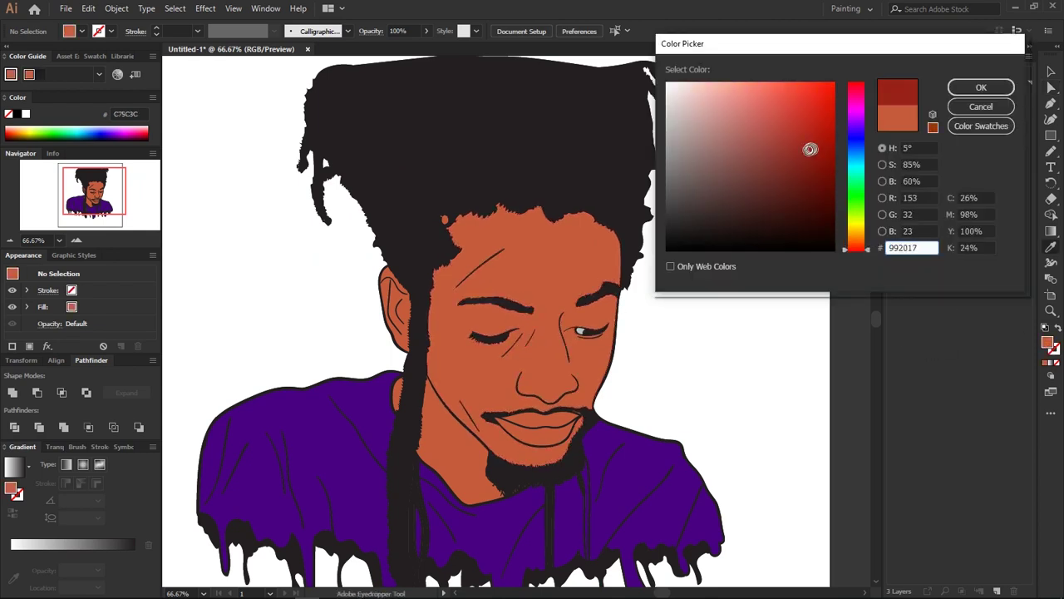
{"action": "key", "text": "Return"}
{"action": "key", "text": "i"}
{"action": "double_click", "coordinate": [1048, 342]}
{"action": "left_click", "coordinate": [808, 155]}
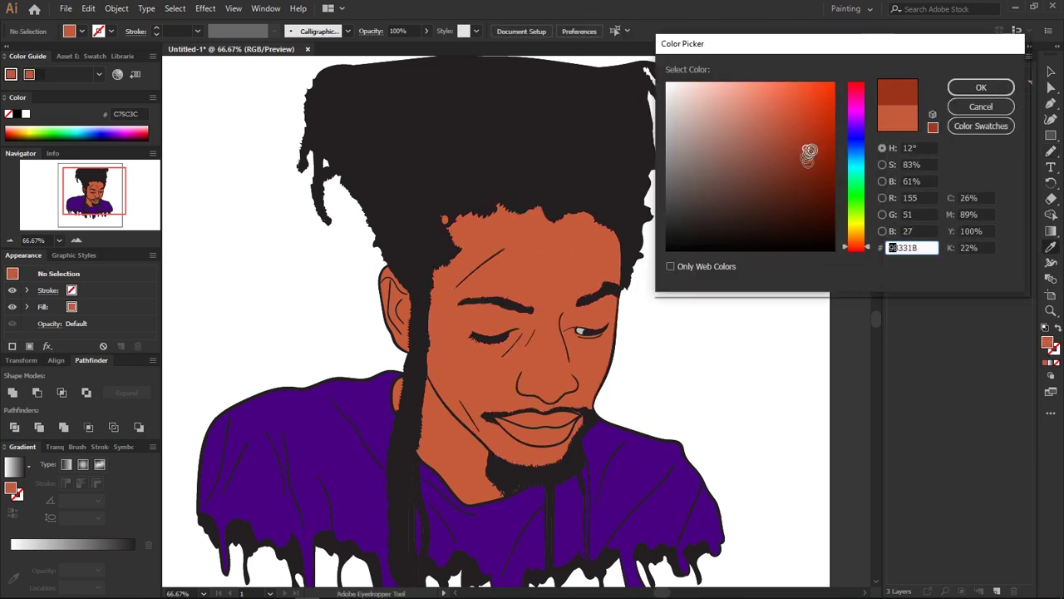
{"action": "left_click", "coordinate": [979, 89]}
{"action": "key", "text": "n"}
{"action": "scroll", "coordinate": [499, 308], "scroll_direction": "down", "scroll_amount": 3}
Add a new layer and draw shadow shapes on the cheek, eyelid, nose, nostril and lip corner
{"action": "key", "text": "ctrl+l"}
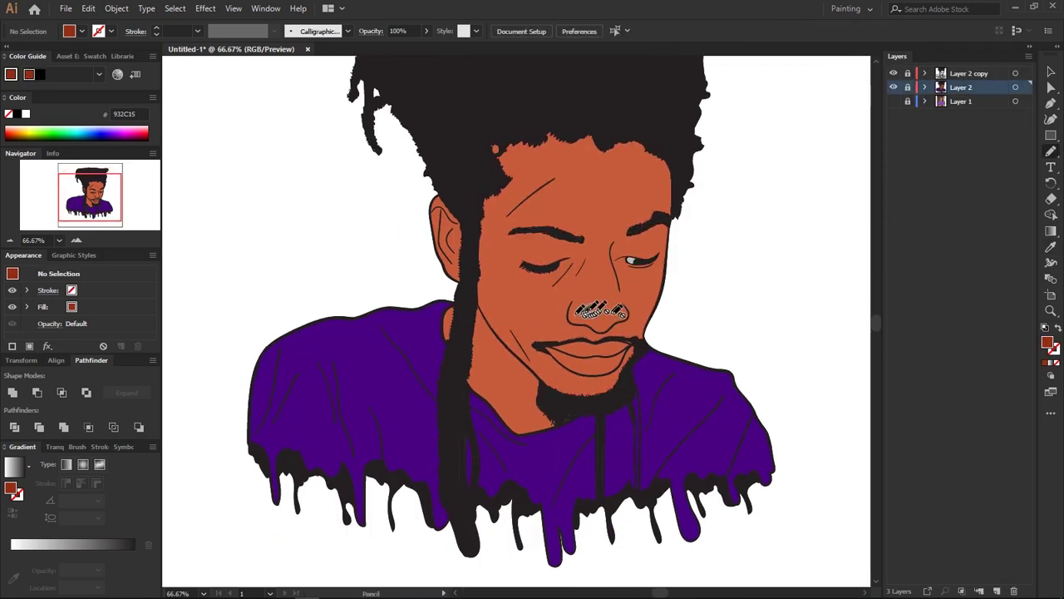
{"action": "scroll", "coordinate": [464, 301], "scroll_direction": "down", "scroll_amount": 2}
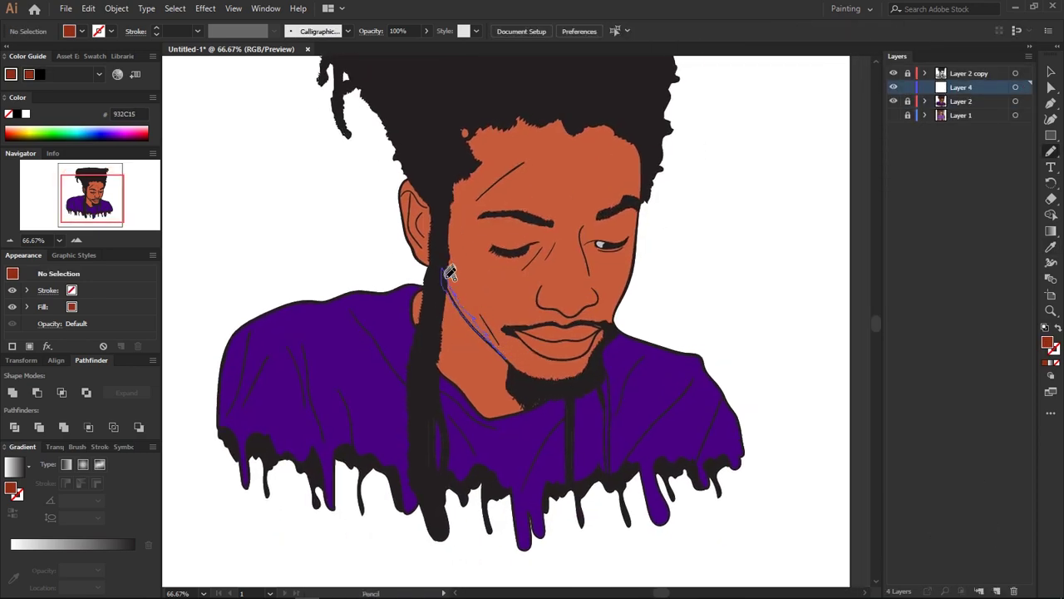
{"action": "scroll", "coordinate": [468, 277], "scroll_direction": "down", "scroll_amount": 1}
{"action": "left_click_drag", "start_coordinate": [449, 273], "coordinate": [495, 318]}
{"action": "scroll", "coordinate": [465, 275], "scroll_direction": "up", "scroll_amount": 1}
{"action": "scroll", "coordinate": [466, 275], "scroll_direction": "right", "scroll_amount": 2}
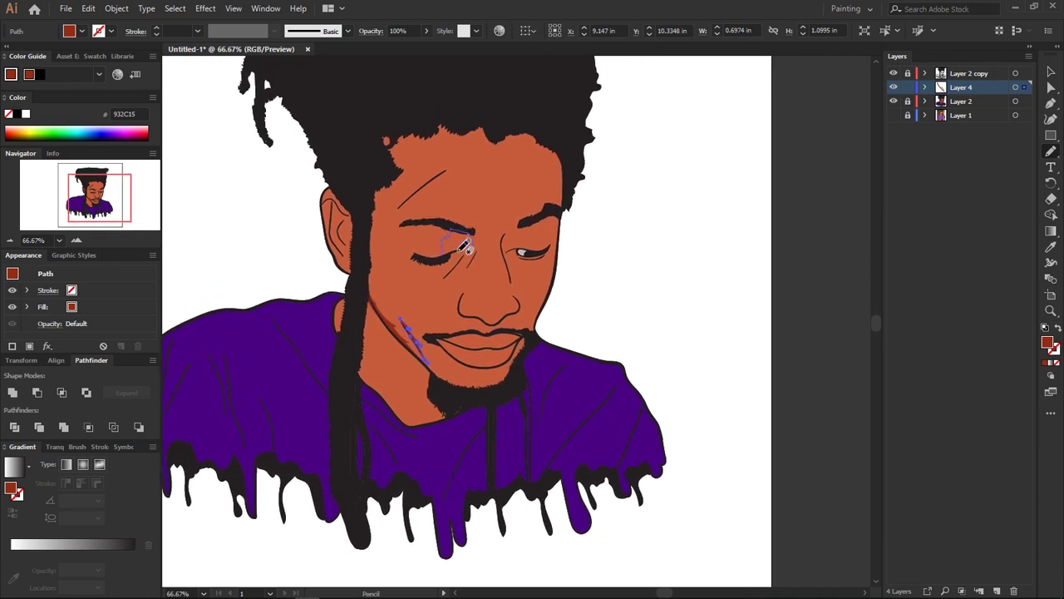
{"action": "left_click_drag", "start_coordinate": [466, 247], "coordinate": [450, 250]}
{"action": "scroll", "coordinate": [449, 249], "scroll_direction": "down", "scroll_amount": 1}
{"action": "scroll", "coordinate": [449, 250], "scroll_direction": "right", "scroll_amount": 1}
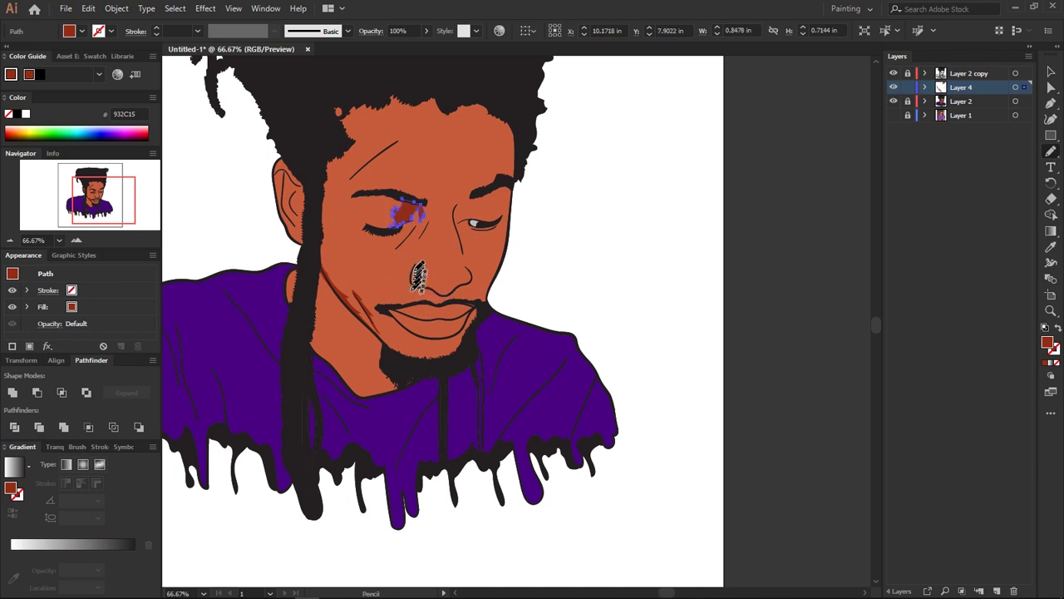
{"action": "left_click_drag", "start_coordinate": [430, 286], "coordinate": [423, 305]}
{"action": "scroll", "coordinate": [449, 274], "scroll_direction": "down", "scroll_amount": 1}
{"action": "key", "text": "ctrl+z"}
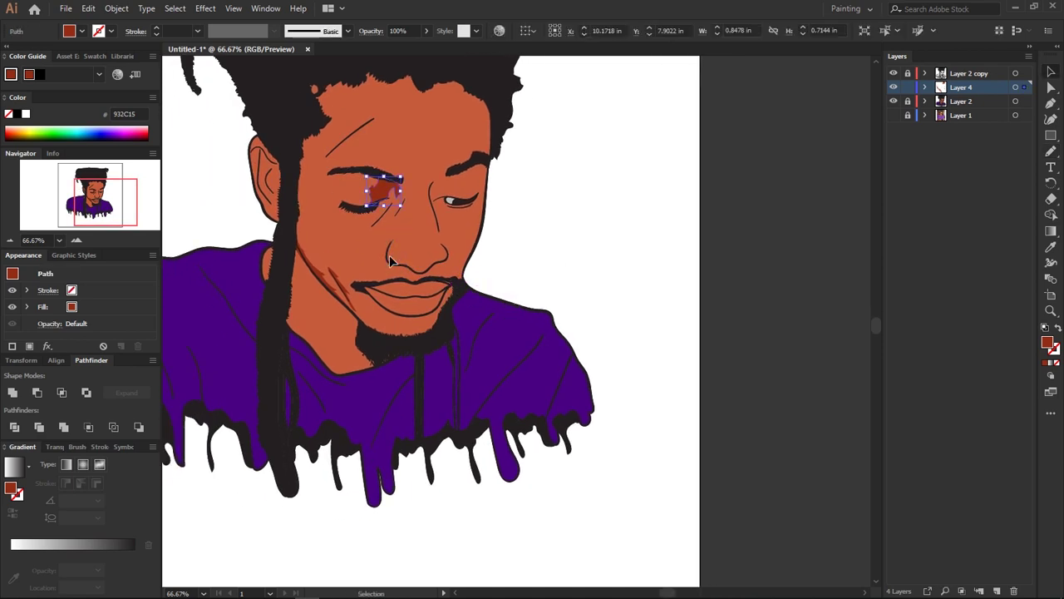
{"action": "left_click_drag", "start_coordinate": [385, 249], "coordinate": [378, 243]}
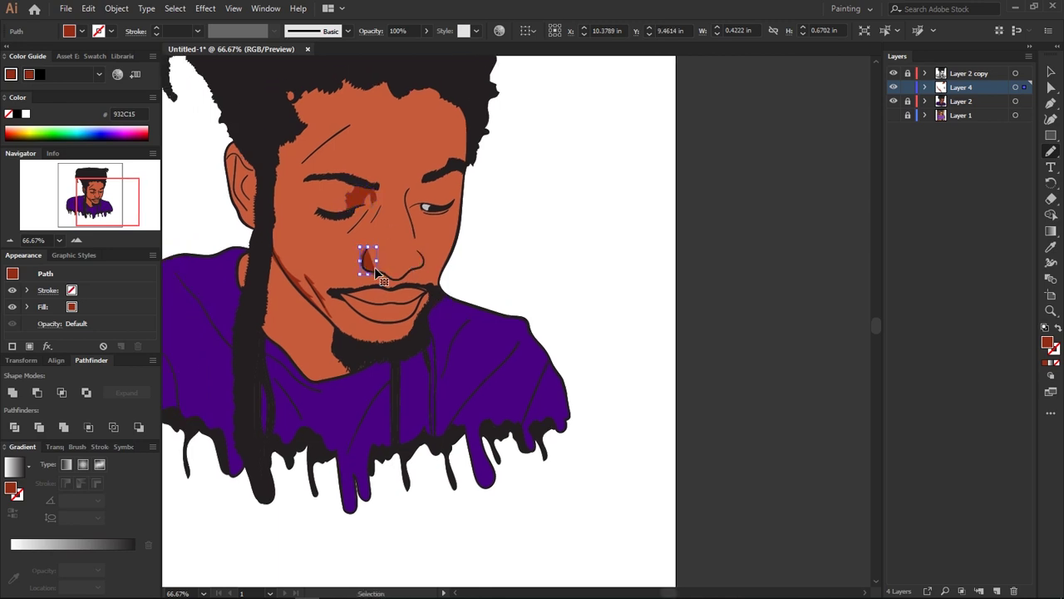
{"action": "scroll", "coordinate": [374, 267], "scroll_direction": "up", "scroll_amount": 2}
{"action": "left_click_drag", "start_coordinate": [442, 292], "coordinate": [445, 299]}
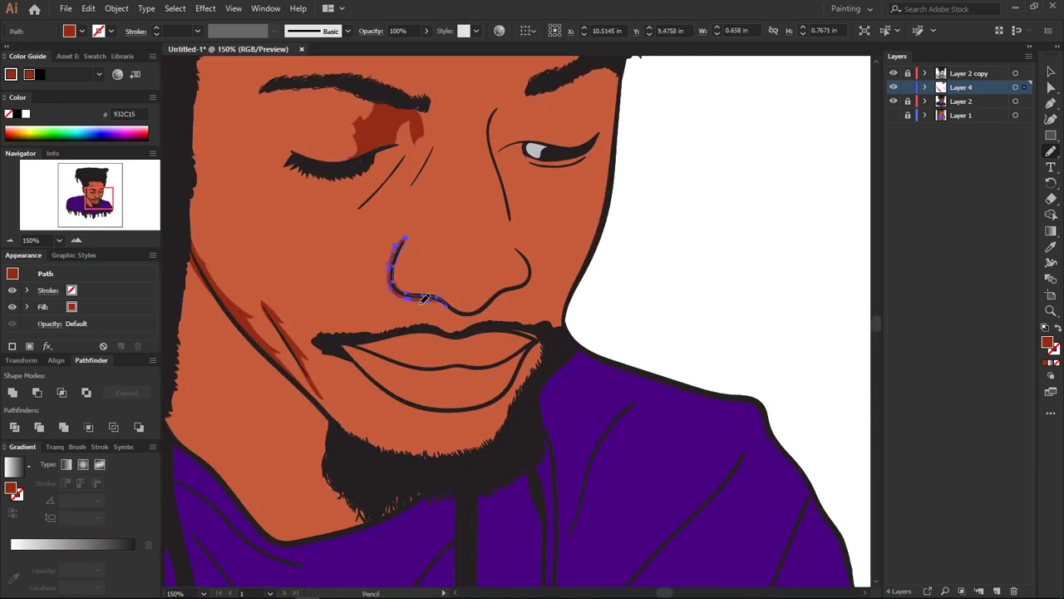
{"action": "scroll", "coordinate": [401, 291], "scroll_direction": "right", "scroll_amount": 3}
{"action": "scroll", "coordinate": [376, 218], "scroll_direction": "up", "scroll_amount": 1}
{"action": "left_click_drag", "start_coordinate": [373, 175], "coordinate": [367, 199]}
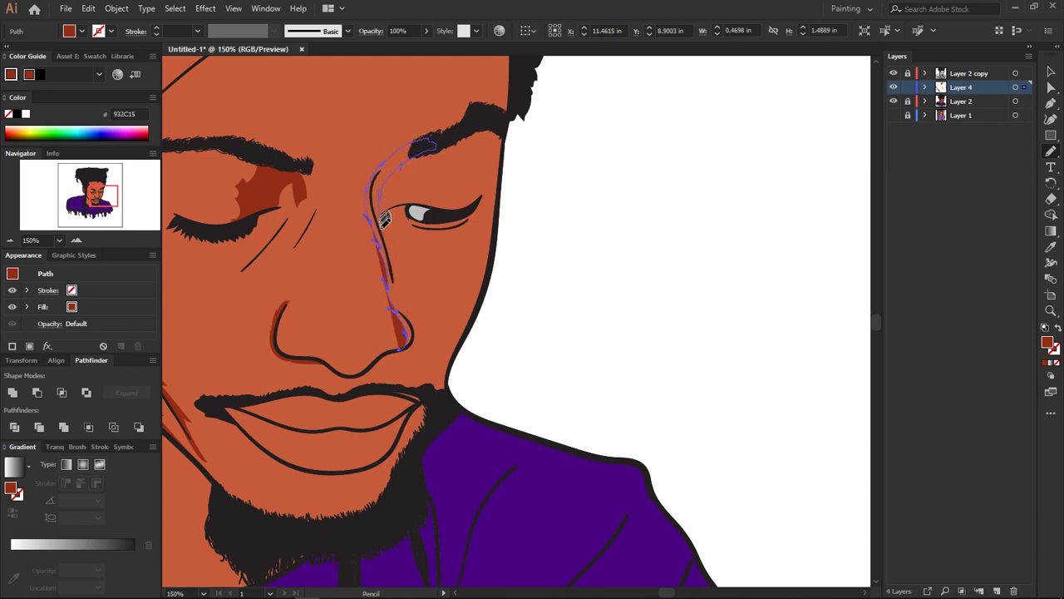
{"action": "left_click_drag", "start_coordinate": [402, 348], "coordinate": [404, 349]}
{"action": "scroll", "coordinate": [449, 333], "scroll_direction": "down", "scroll_amount": 2}
{"action": "scroll", "coordinate": [491, 326], "scroll_direction": "left", "scroll_amount": 2}
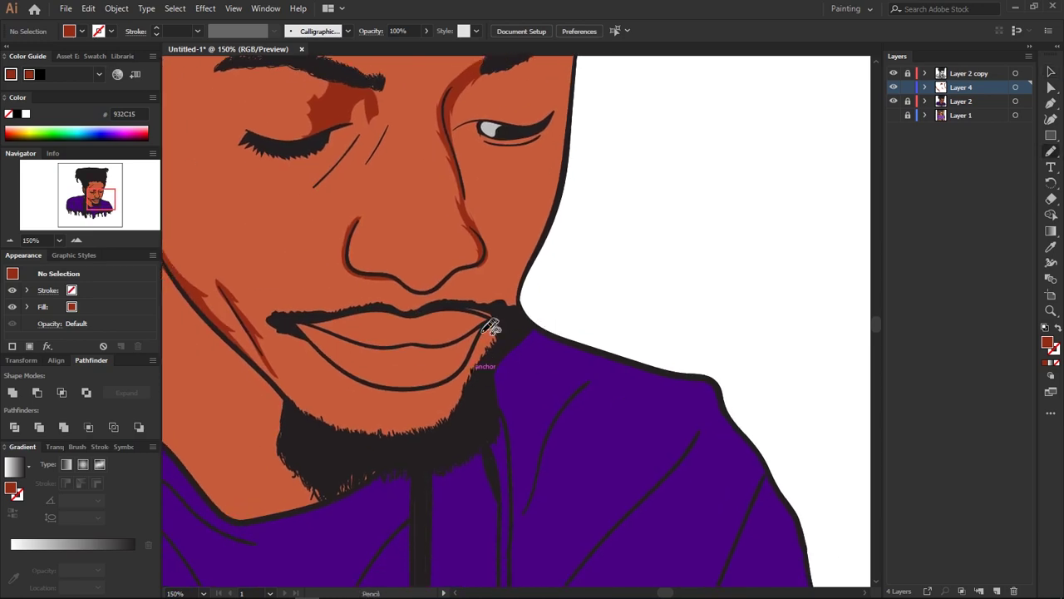
{"action": "left_click_drag", "start_coordinate": [488, 326], "coordinate": [489, 327]}
{"action": "scroll", "coordinate": [499, 324], "scroll_direction": "up", "scroll_amount": 2}
{"action": "scroll", "coordinate": [499, 325], "scroll_direction": "left", "scroll_amount": 4}
{"action": "scroll", "coordinate": [377, 347], "scroll_direction": "up", "scroll_amount": 2}
{"action": "scroll", "coordinate": [376, 348], "scroll_direction": "left", "scroll_amount": 2}
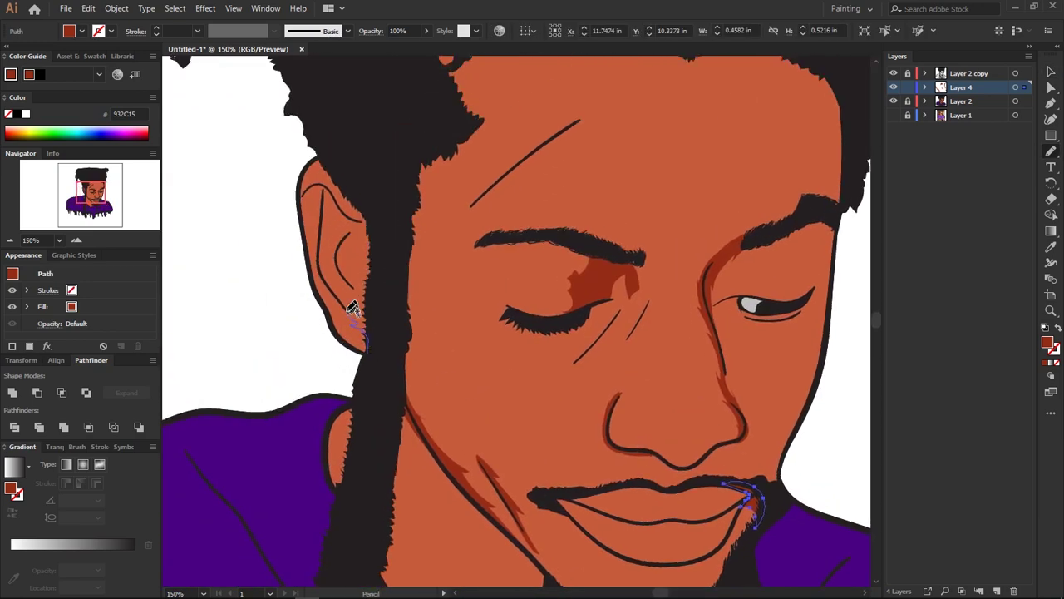
Draw shadows inside and below the ear, under the open eye and nose tip, beneath the chin and along the jaw
{"action": "left_click_drag", "start_coordinate": [305, 194], "coordinate": [309, 188]}
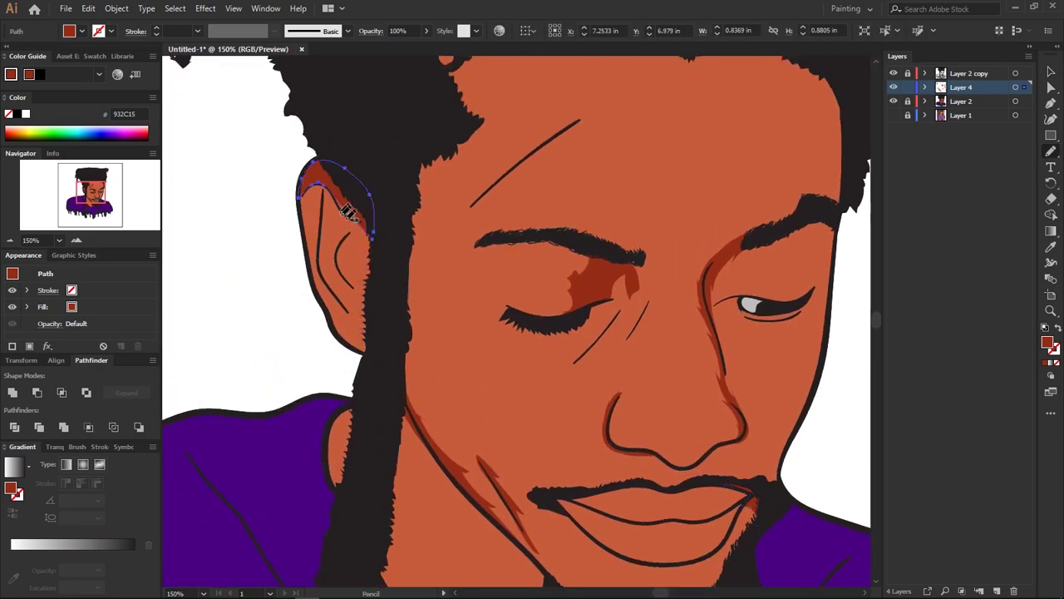
{"action": "scroll", "coordinate": [368, 409], "scroll_direction": "right", "scroll_amount": 1}
{"action": "scroll", "coordinate": [369, 409], "scroll_direction": "down", "scroll_amount": 1}
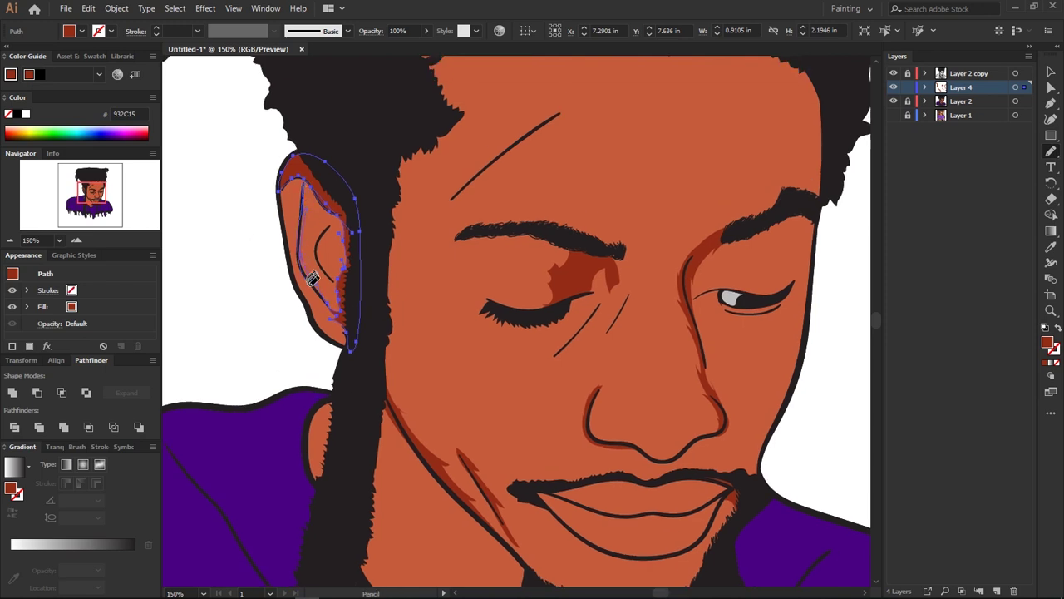
{"action": "scroll", "coordinate": [408, 341], "scroll_direction": "down", "scroll_amount": 1}
{"action": "scroll", "coordinate": [409, 340], "scroll_direction": "right", "scroll_amount": 1}
{"action": "scroll", "coordinate": [452, 347], "scroll_direction": "down", "scroll_amount": 1}
{"action": "scroll", "coordinate": [451, 347], "scroll_direction": "right", "scroll_amount": 2}
{"action": "scroll", "coordinate": [580, 302], "scroll_direction": "down", "scroll_amount": 1}
{"action": "scroll", "coordinate": [579, 302], "scroll_direction": "right", "scroll_amount": 1}
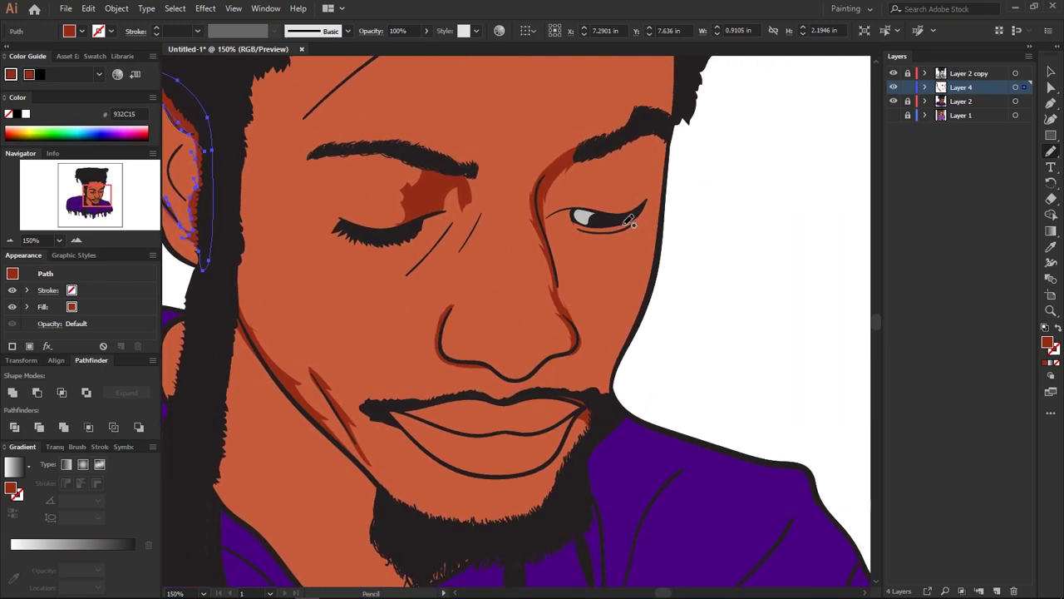
{"action": "left_click_drag", "start_coordinate": [574, 230], "coordinate": [611, 230]}
{"action": "scroll", "coordinate": [613, 264], "scroll_direction": "up", "scroll_amount": 1}
{"action": "scroll", "coordinate": [587, 269], "scroll_direction": "left", "scroll_amount": 2}
{"action": "scroll", "coordinate": [486, 248], "scroll_direction": "left", "scroll_amount": 1}
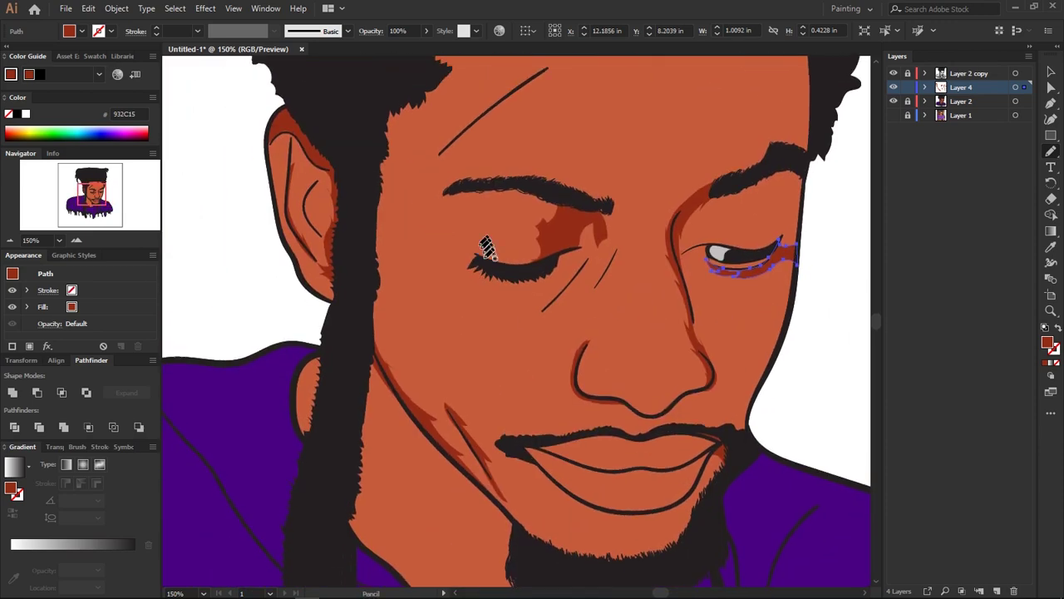
{"action": "scroll", "coordinate": [532, 266], "scroll_direction": "down", "scroll_amount": 3}
{"action": "scroll", "coordinate": [533, 266], "scroll_direction": "right", "scroll_amount": 2}
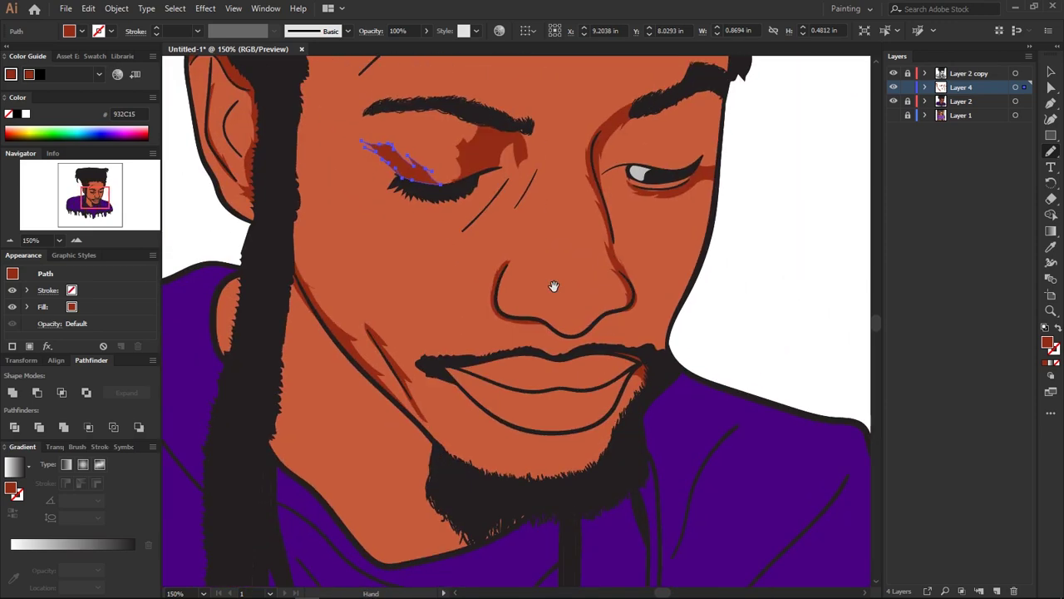
{"action": "scroll", "coordinate": [516, 266], "scroll_direction": "down", "scroll_amount": 1}
{"action": "scroll", "coordinate": [499, 258], "scroll_direction": "right", "scroll_amount": 1}
{"action": "left_click_drag", "start_coordinate": [489, 252], "coordinate": [489, 253]}
{"action": "scroll", "coordinate": [494, 333], "scroll_direction": "down", "scroll_amount": 3}
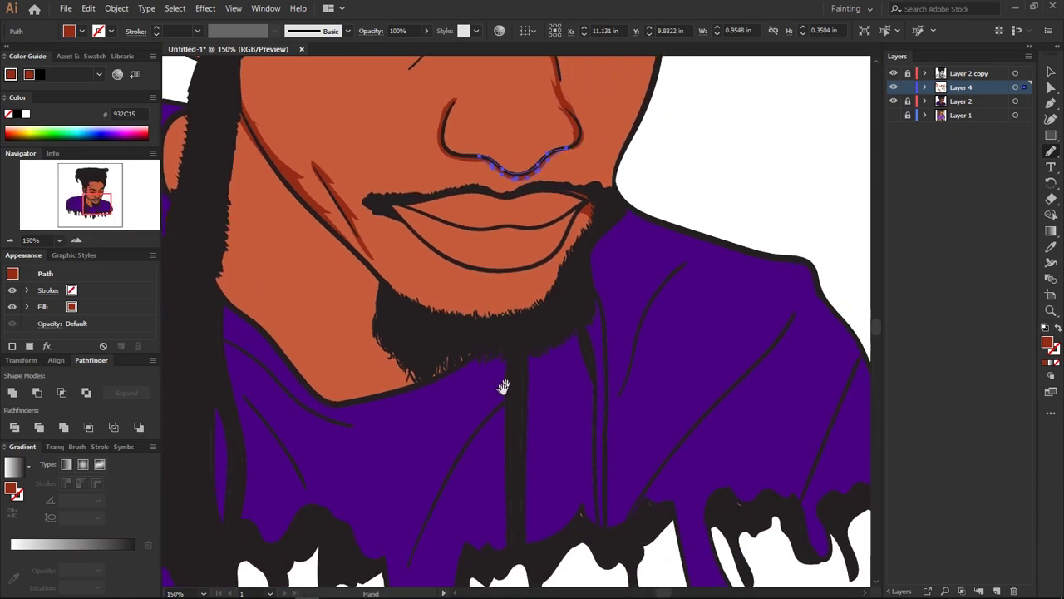
{"action": "scroll", "coordinate": [499, 349], "scroll_direction": "right", "scroll_amount": 1}
{"action": "scroll", "coordinate": [600, 440], "scroll_direction": "up", "scroll_amount": 3}
{"action": "scroll", "coordinate": [597, 370], "scroll_direction": "left", "scroll_amount": 3}
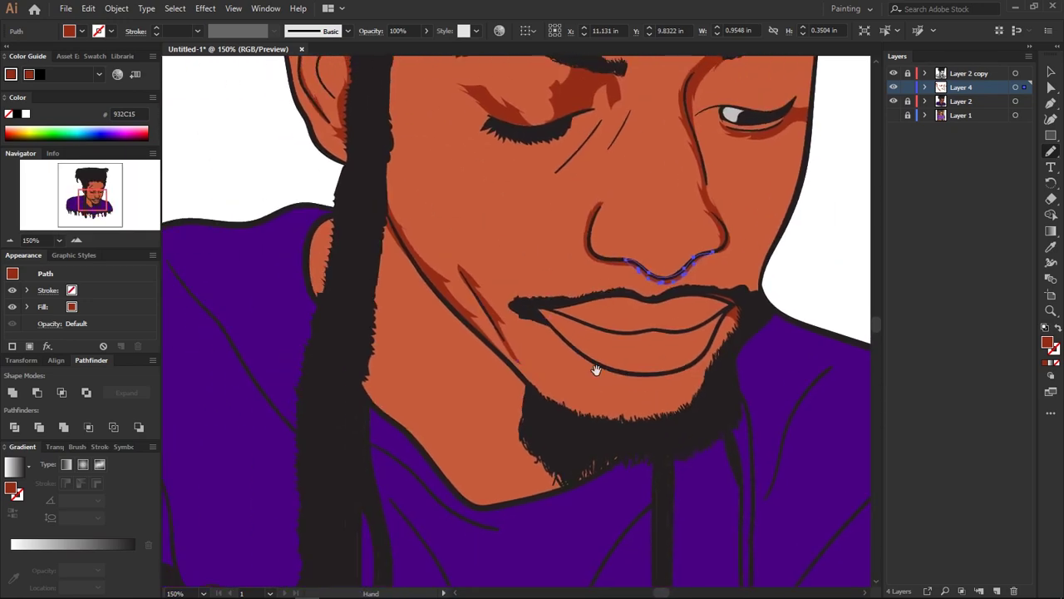
{"action": "left_click_drag", "start_coordinate": [343, 217], "coordinate": [343, 218]}
{"action": "scroll", "coordinate": [582, 366], "scroll_direction": "down", "scroll_amount": 3}
{"action": "scroll", "coordinate": [586, 363], "scroll_direction": "left", "scroll_amount": 2}
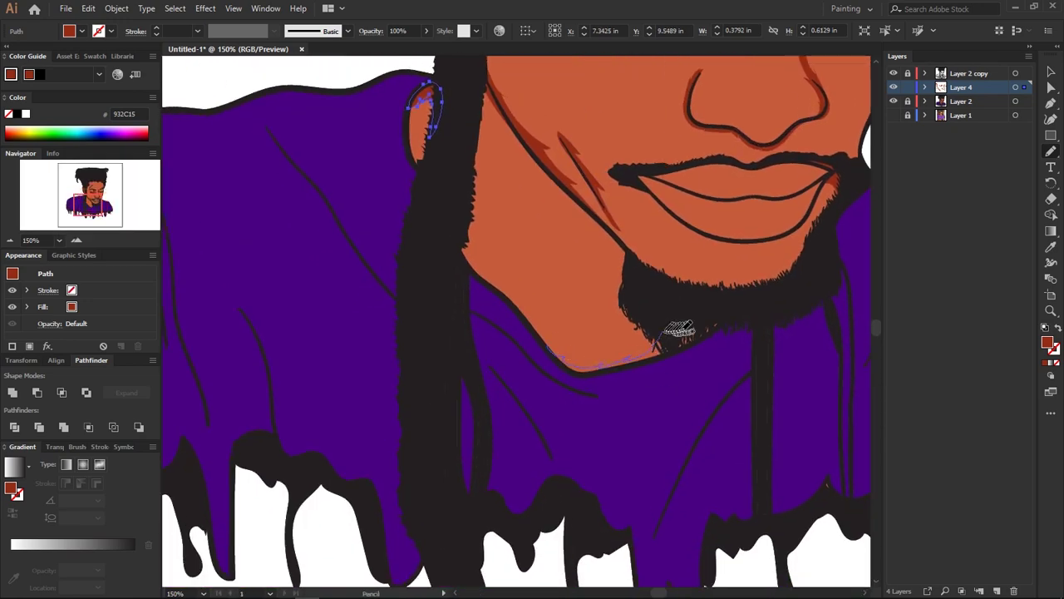
{"action": "left_click_drag", "start_coordinate": [664, 338], "coordinate": [720, 315]}
{"action": "scroll", "coordinate": [441, 341], "scroll_direction": "up", "scroll_amount": 1}
{"action": "scroll", "coordinate": [441, 341], "scroll_direction": "right", "scroll_amount": 1}
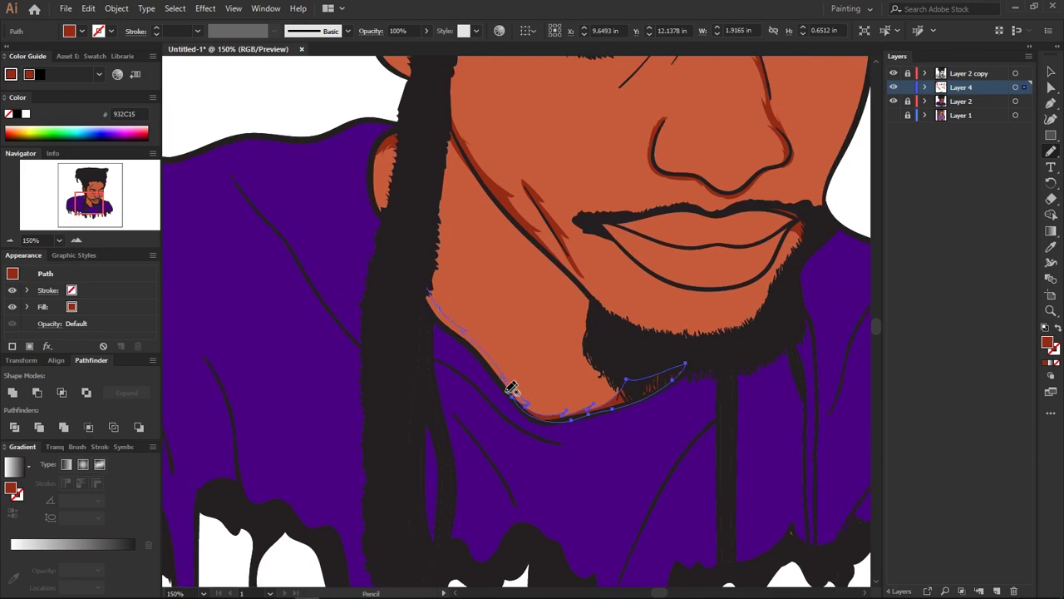
{"action": "left_click_drag", "start_coordinate": [511, 389], "coordinate": [507, 366]}
{"action": "scroll", "coordinate": [527, 439], "scroll_direction": "up", "scroll_amount": 2}
{"action": "scroll", "coordinate": [528, 439], "scroll_direction": "right", "scroll_amount": 2}
{"action": "scroll", "coordinate": [516, 332], "scroll_direction": "right", "scroll_amount": 3}
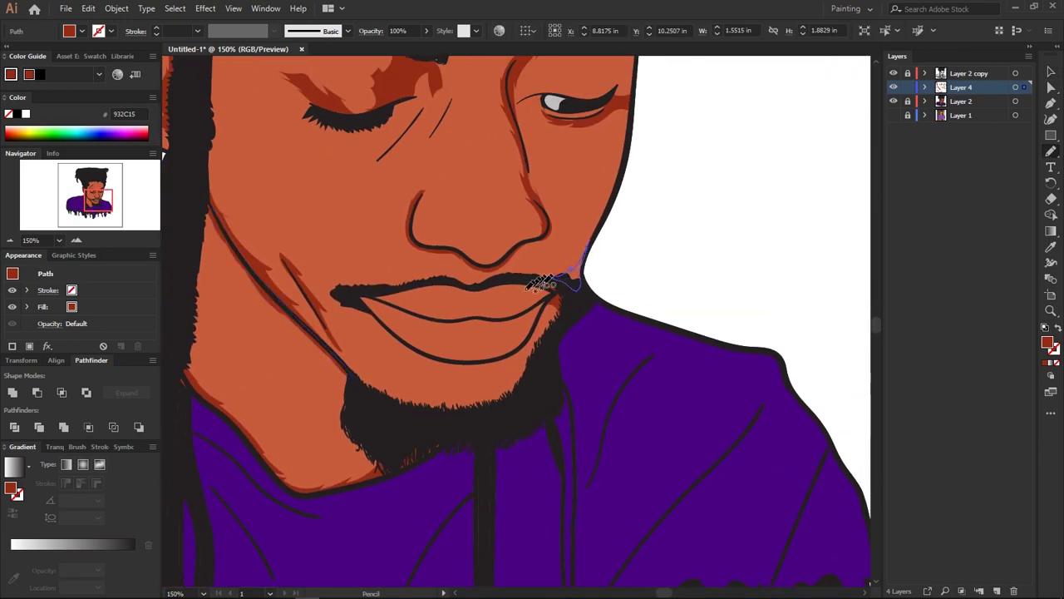
{"action": "scroll", "coordinate": [521, 301], "scroll_direction": "left", "scroll_amount": 5}
{"action": "scroll", "coordinate": [521, 302], "scroll_direction": "up", "scroll_amount": 3}
{"action": "scroll", "coordinate": [521, 302], "scroll_direction": "up", "scroll_amount": 3}
{"action": "scroll", "coordinate": [456, 389], "scroll_direction": "up", "scroll_amount": 1}
{"action": "scroll", "coordinate": [455, 389], "scroll_direction": "right", "scroll_amount": 1}
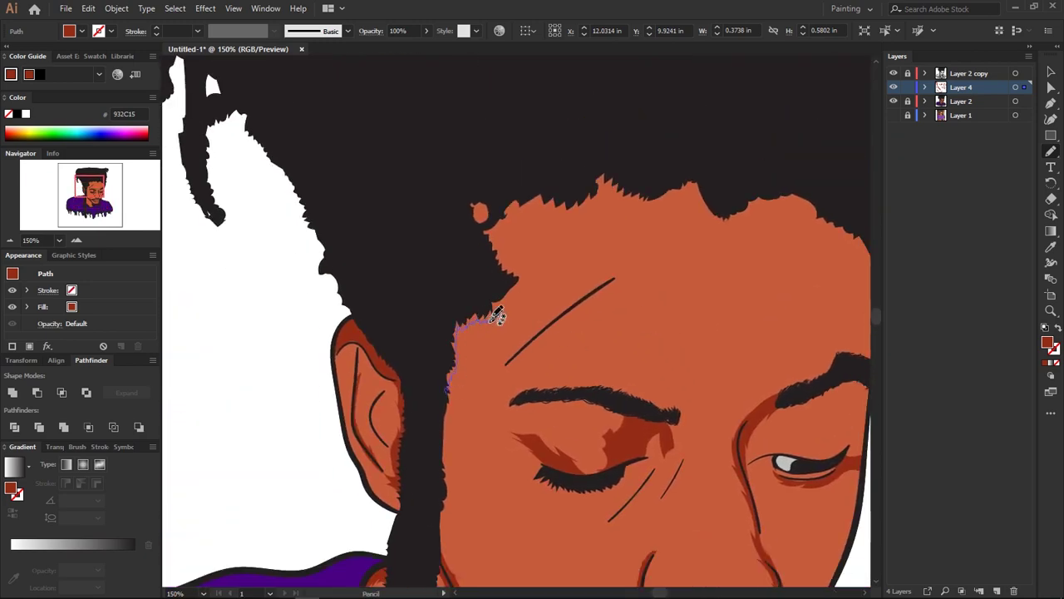
Draw a shadow shape along the forehead hairline beneath the hair
{"action": "left_click_drag", "start_coordinate": [666, 197], "coordinate": [447, 380]}
{"action": "scroll", "coordinate": [450, 387], "scroll_direction": "right", "scroll_amount": 2}
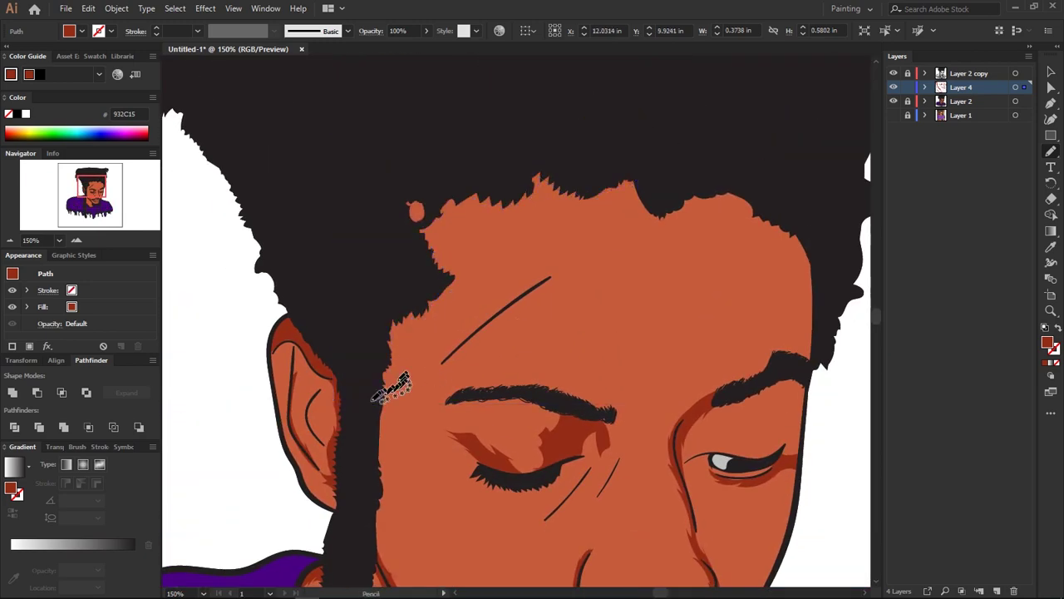
{"action": "left_click_drag", "start_coordinate": [376, 379], "coordinate": [379, 381]}
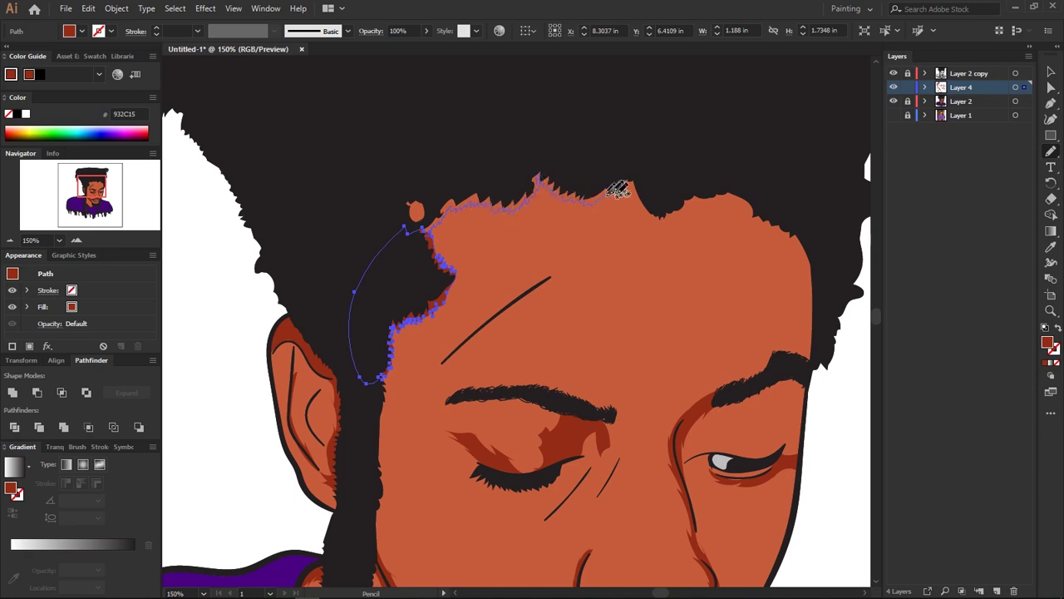
{"action": "left_click_drag", "start_coordinate": [617, 190], "coordinate": [705, 187]}
{"action": "left_click_drag", "start_coordinate": [813, 264], "coordinate": [637, 171]}
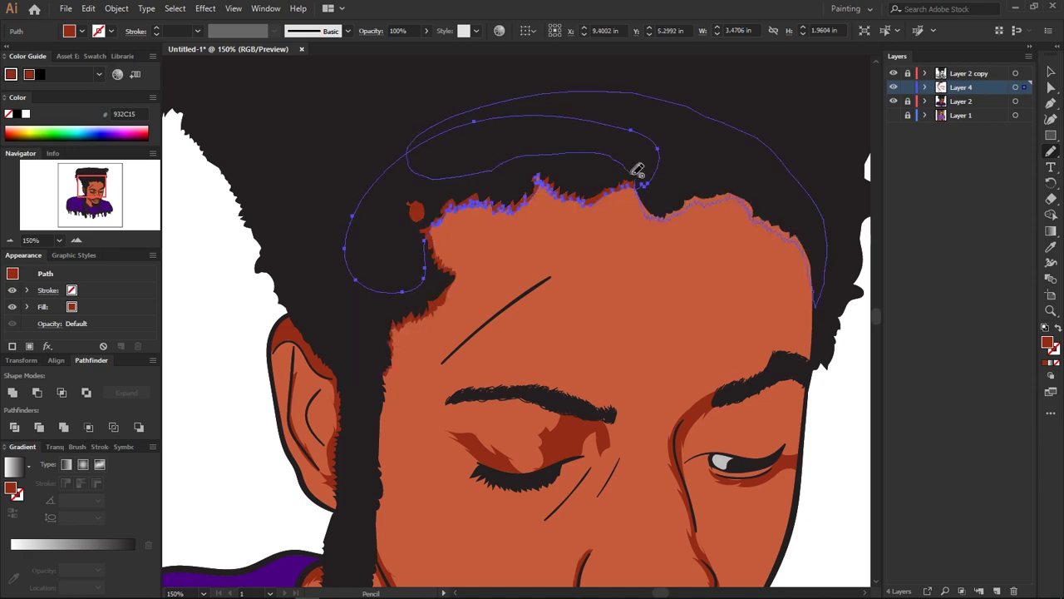
Darken the face shadow shapes with Recolor Artwork, lowering brightness to about 33
{"action": "key", "text": "v"}
{"action": "key", "text": "ctrl+minus"}
{"action": "key", "text": "ctrl+minus"}
{"action": "left_click", "coordinate": [757, 533]}
{"action": "left_click", "coordinate": [465, 295]}
{"action": "left_click", "coordinate": [88, 8]}
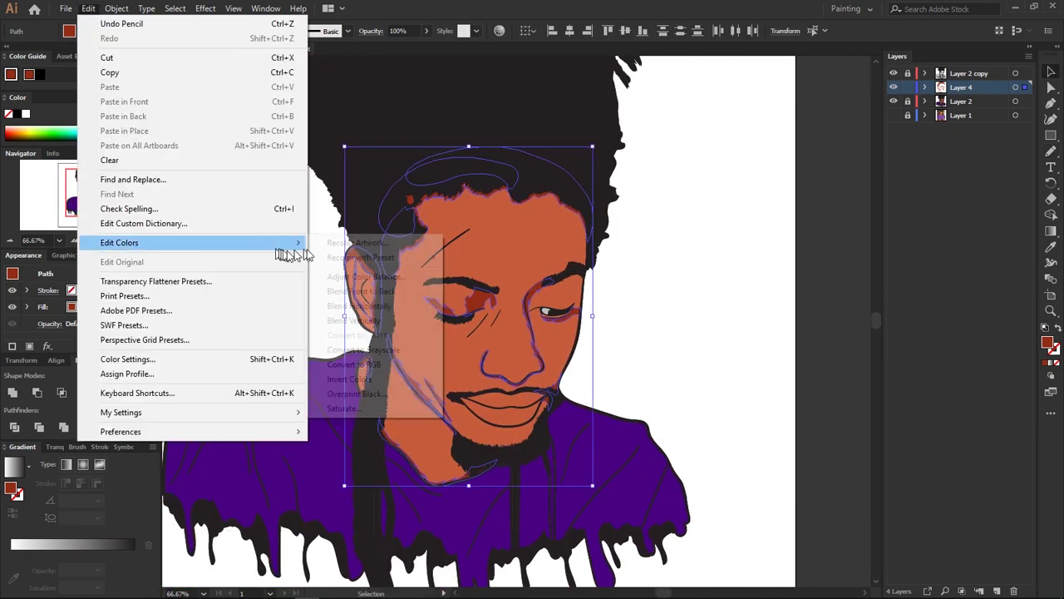
{"action": "left_click", "coordinate": [391, 274]}
{"action": "mouse_move", "coordinate": [713, 373]}
{"action": "left_mouse_down"}
{"action": "mouse_move", "coordinate": [670, 376]}
{"action": "mouse_move", "coordinate": [681, 375]}
{"action": "left_mouse_up"}
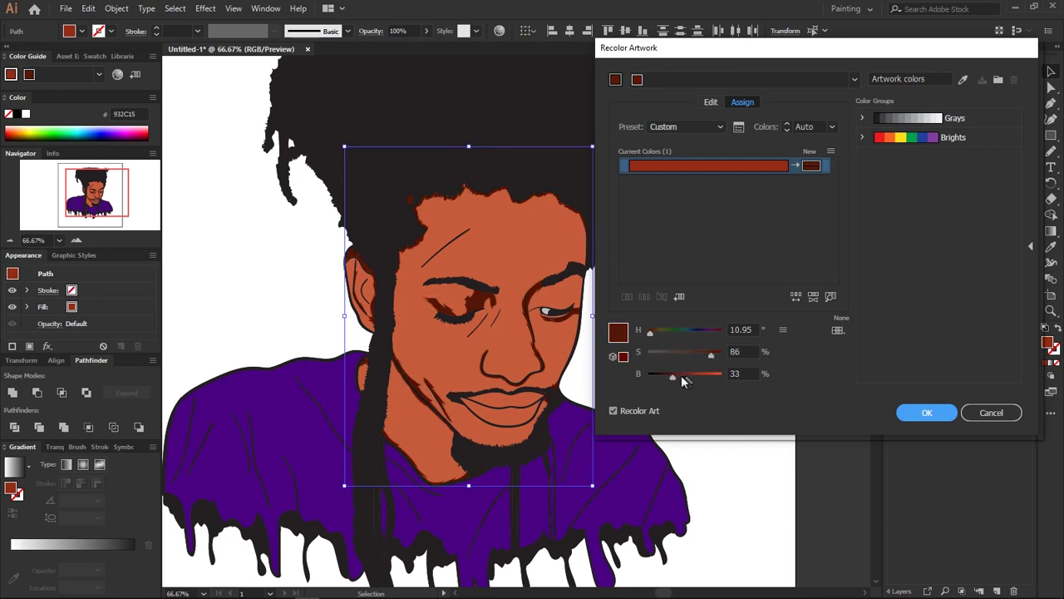
{"action": "left_click", "coordinate": [927, 412]}
Set the fill colour to A03820 for the next shading
{"action": "double_click", "coordinate": [1049, 344]}
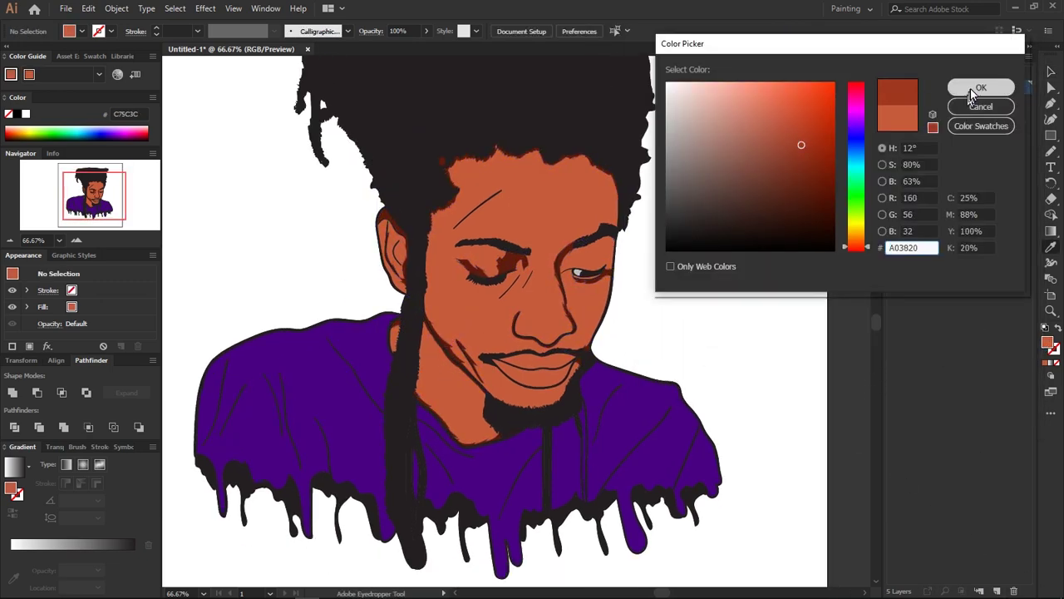
{"action": "left_click", "coordinate": [984, 84]}
{"action": "key", "text": "ctrl+plus"}
{"action": "key", "text": "ctrl+plus"}
Draw closed Pencil shadow shapes along the left jaw and cheek
{"action": "key", "text": "n"}
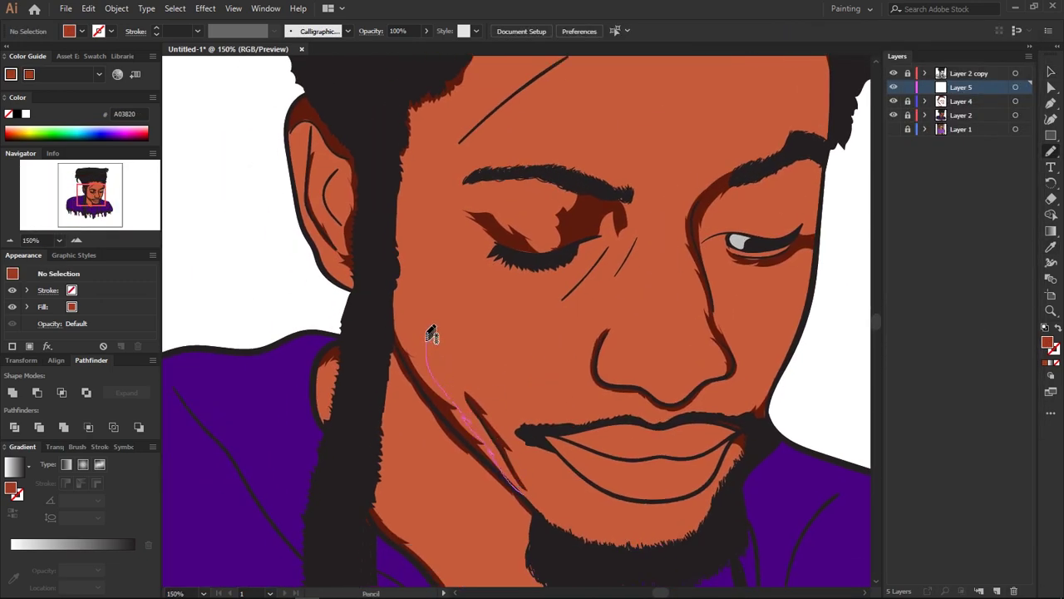
{"action": "left_click_drag", "start_coordinate": [431, 332], "coordinate": [518, 487]}
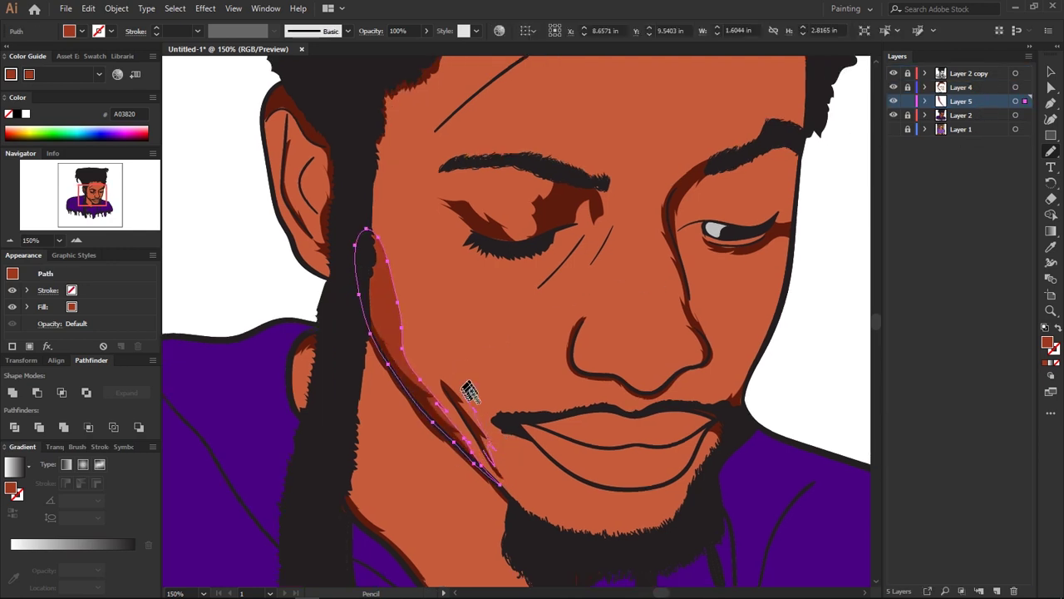
{"action": "left_click_drag", "start_coordinate": [423, 304], "coordinate": [488, 461]}
{"action": "key", "text": "ctrl+z"}
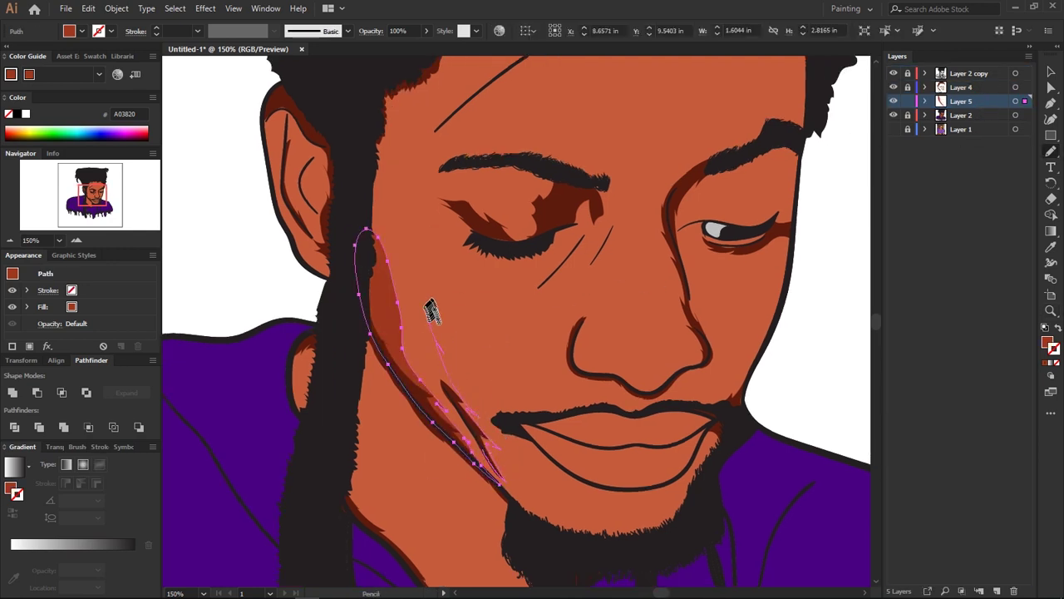
{"action": "left_click_drag", "start_coordinate": [430, 311], "coordinate": [435, 290]}
{"action": "key", "text": "ctrl+z"}
{"action": "left_click_drag", "start_coordinate": [372, 208], "coordinate": [399, 242]}
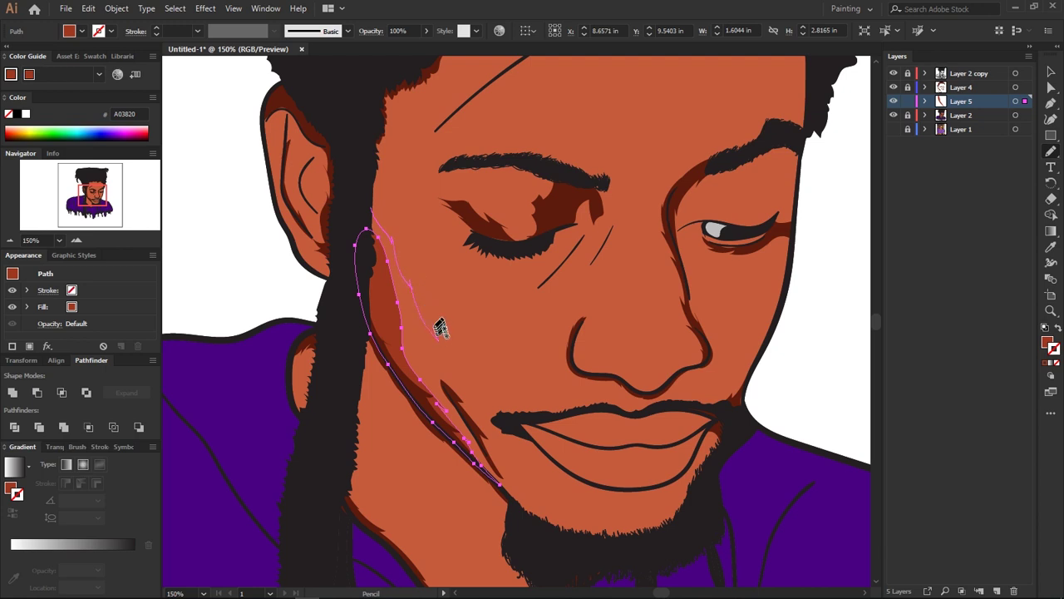
{"action": "key", "text": "ctrl+z"}
{"action": "left_click_drag", "start_coordinate": [440, 328], "coordinate": [476, 435]}
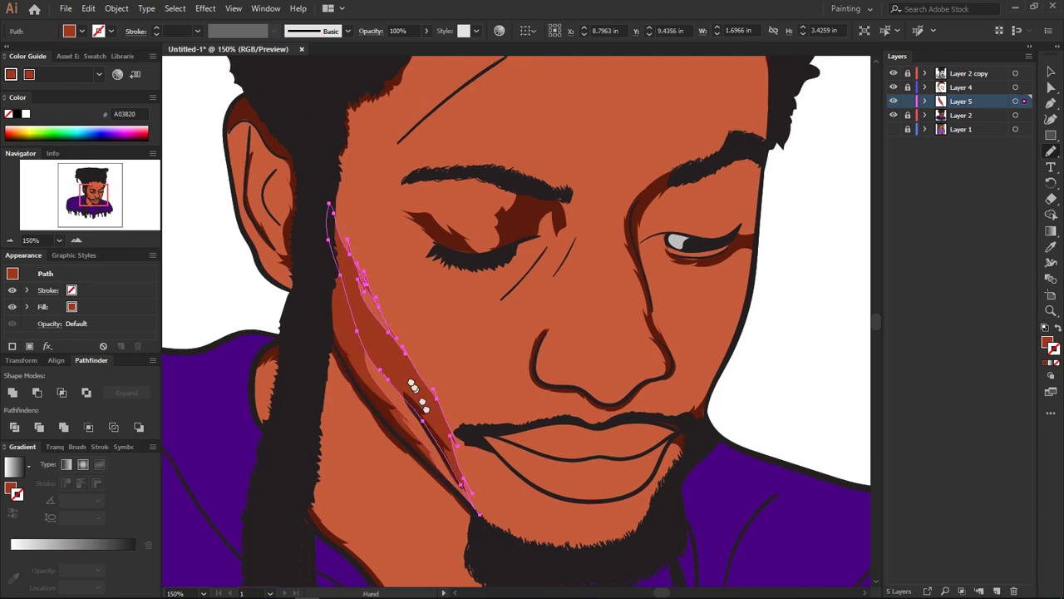
{"action": "mouse_move", "coordinate": [416, 392]}
{"action": "left_mouse_down"}
{"action": "mouse_move", "coordinate": [357, 256]}
{"action": "mouse_move", "coordinate": [364, 272]}
{"action": "left_mouse_up"}
{"action": "left_click_drag", "start_coordinate": [398, 328], "coordinate": [441, 405]}
{"action": "left_click_drag", "start_coordinate": [354, 248], "coordinate": [352, 179]}
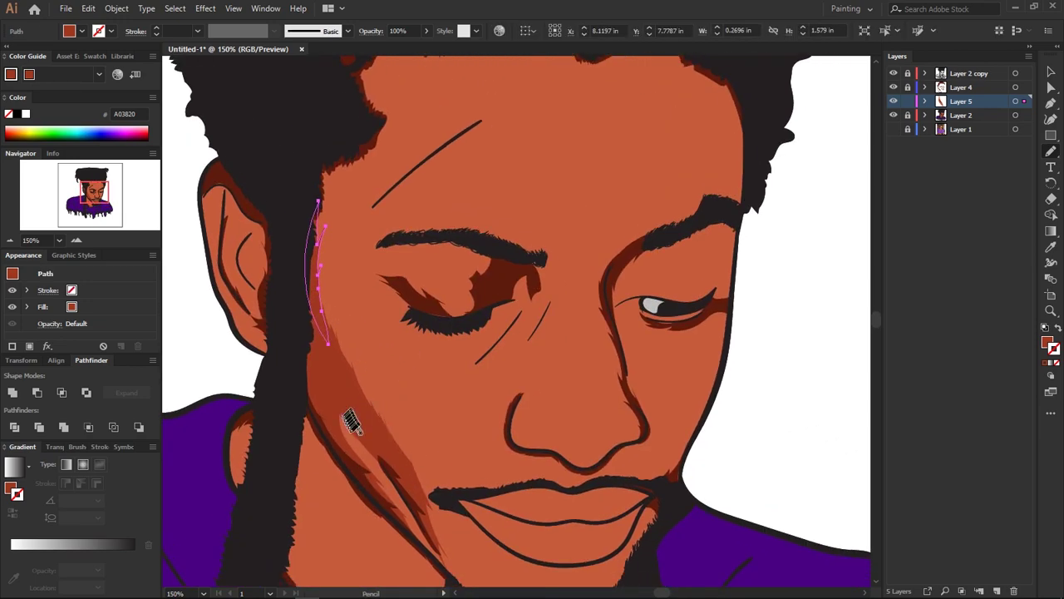
Draw shadow shapes under the forehead hairline and along the left temple, then deselect
{"action": "left_click_drag", "start_coordinate": [351, 422], "coordinate": [439, 465]}
{"action": "left_click_drag", "start_coordinate": [298, 301], "coordinate": [358, 378]}
{"action": "scroll", "coordinate": [540, 246], "scroll_direction": "up", "scroll_amount": 5}
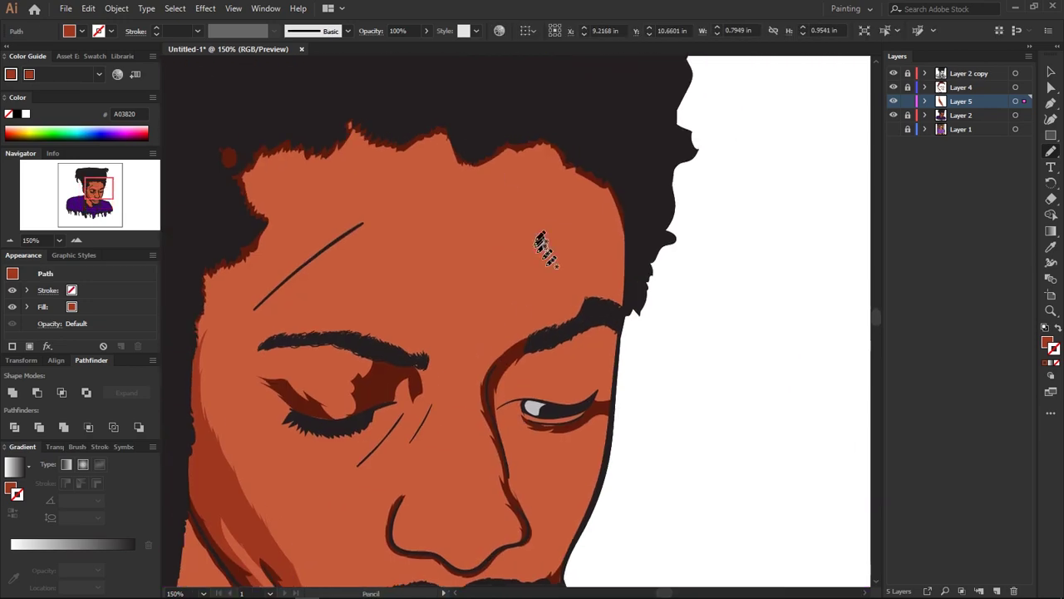
{"action": "mouse_move", "coordinate": [569, 259]}
{"action": "left_mouse_down"}
{"action": "mouse_move", "coordinate": [553, 152]}
{"action": "mouse_move", "coordinate": [535, 235]}
{"action": "left_mouse_up"}
{"action": "left_click_drag", "start_coordinate": [630, 237], "coordinate": [536, 138]}
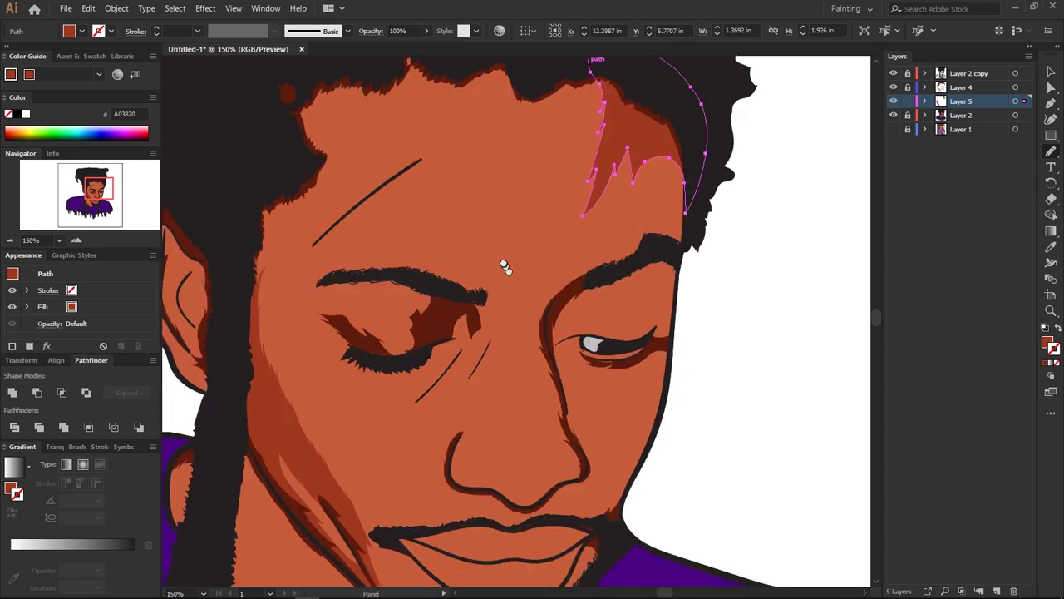
{"action": "scroll", "coordinate": [504, 266], "scroll_direction": "left", "scroll_amount": 5}
{"action": "left_click_drag", "start_coordinate": [365, 329], "coordinate": [383, 291]}
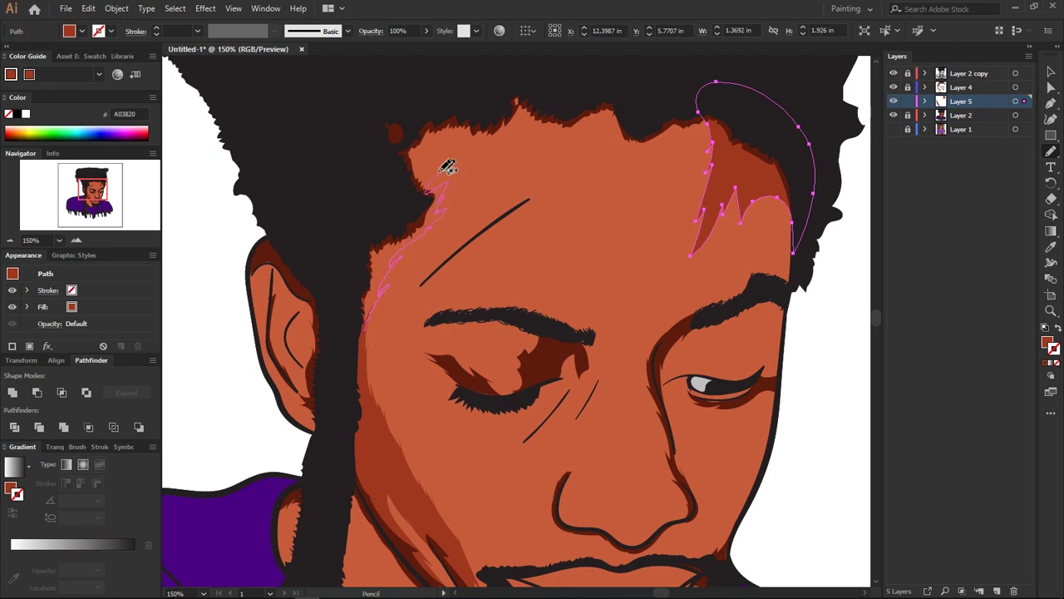
{"action": "left_click_drag", "start_coordinate": [447, 166], "coordinate": [449, 164]}
{"action": "key", "text": "ctrl+shift+a"}
Select the face shadow shapes and slightly darken them with Recolor Artwork
{"action": "key", "text": "ctrl+minus"}
{"action": "key", "text": "ctrl+minus"}
{"action": "key", "text": "ctrl+minus"}
{"action": "key", "text": "a"}
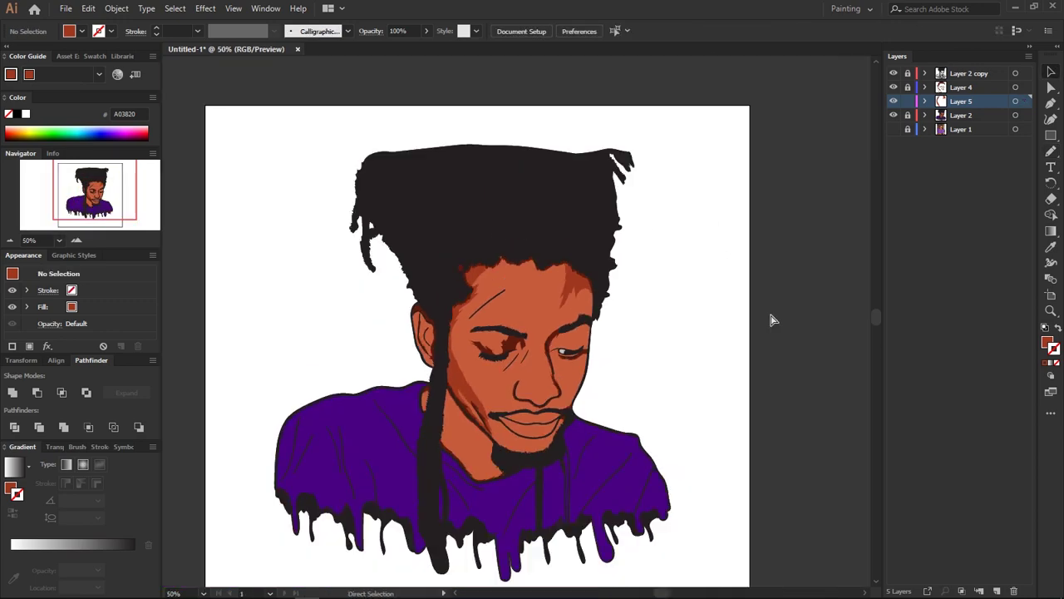
{"action": "key", "text": "ctrl+plus"}
{"action": "key", "text": "ctrl+plus"}
{"action": "key", "text": "ctrl+minus"}
{"action": "key", "text": "v"}
{"action": "left_click_drag", "start_coordinate": [214, 92], "coordinate": [767, 484]}
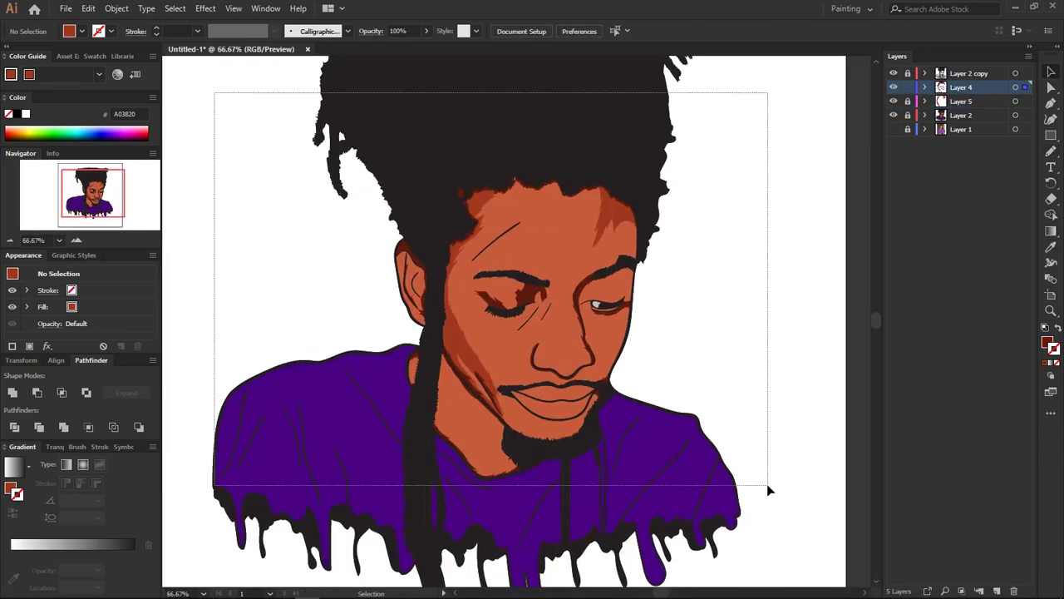
{"action": "left_click", "coordinate": [88, 8]}
{"action": "left_click", "coordinate": [403, 239]}
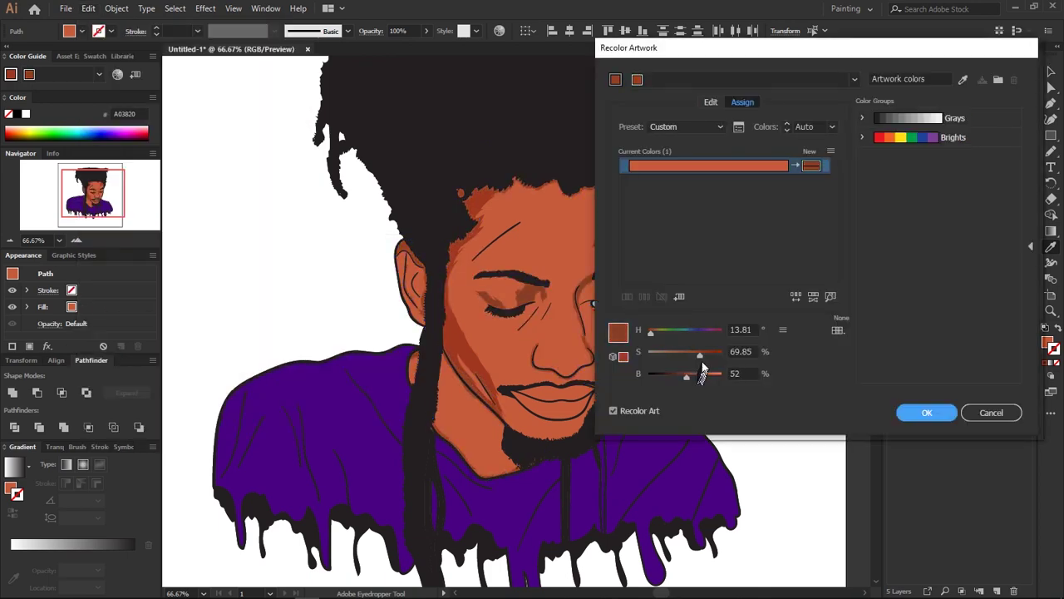
{"action": "left_click_drag", "start_coordinate": [685, 381], "coordinate": [680, 381]}
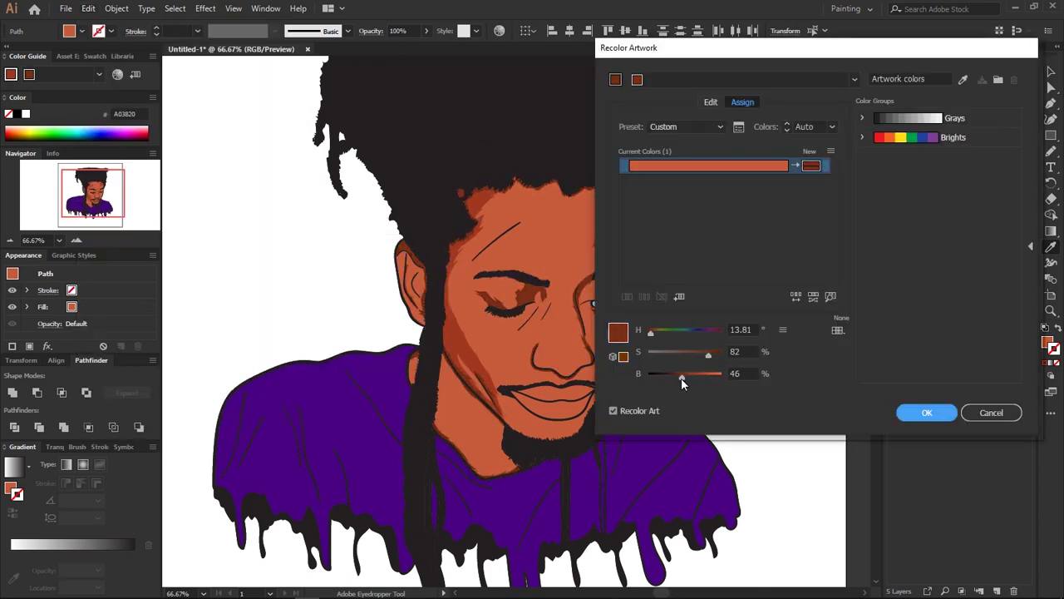
{"action": "key", "text": "Return"}
Adjust the brightness of the new cheek and hairline shadows with Recolor Artwork
{"action": "left_click", "coordinate": [257, 105]}
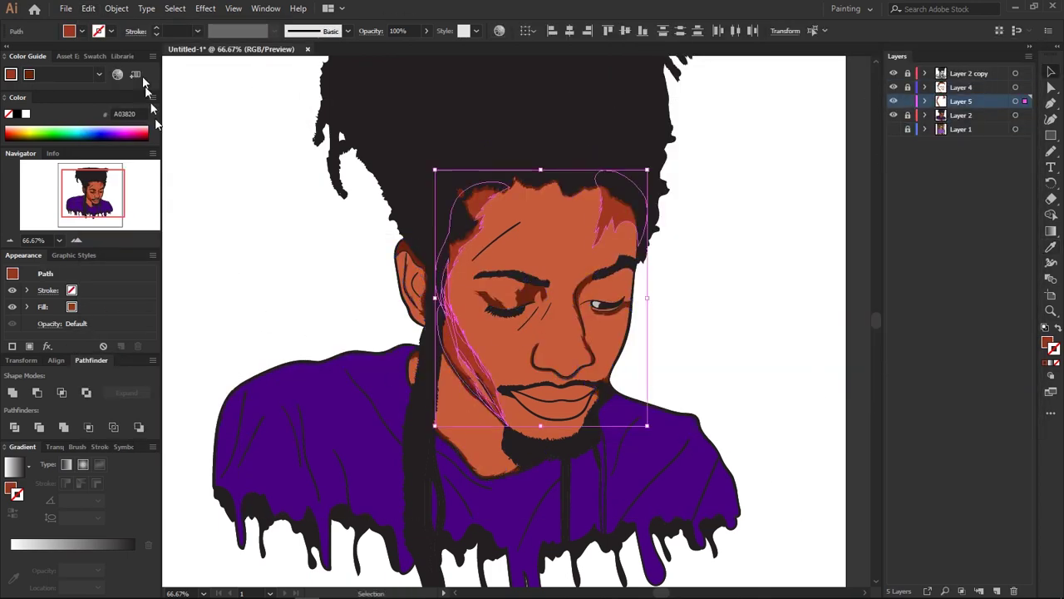
{"action": "left_click", "coordinate": [88, 7]}
{"action": "left_click", "coordinate": [403, 239]}
{"action": "left_click_drag", "start_coordinate": [681, 376], "coordinate": [685, 376]}
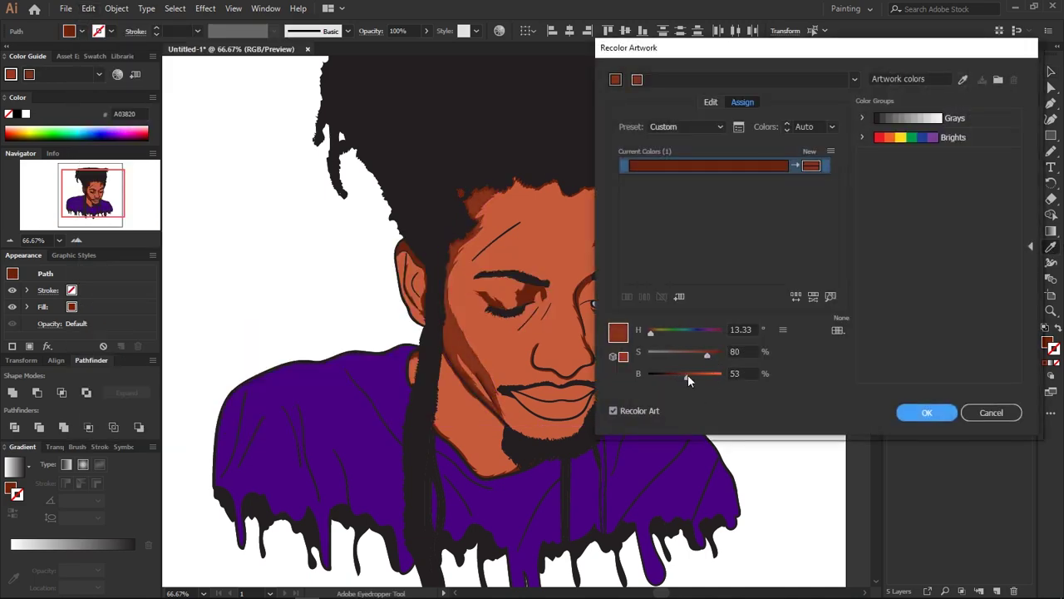
{"action": "key", "text": "Return"}
Darken the older face shadows further with the Recolor Artwork brightness slider
{"action": "left_click", "coordinate": [88, 8]}
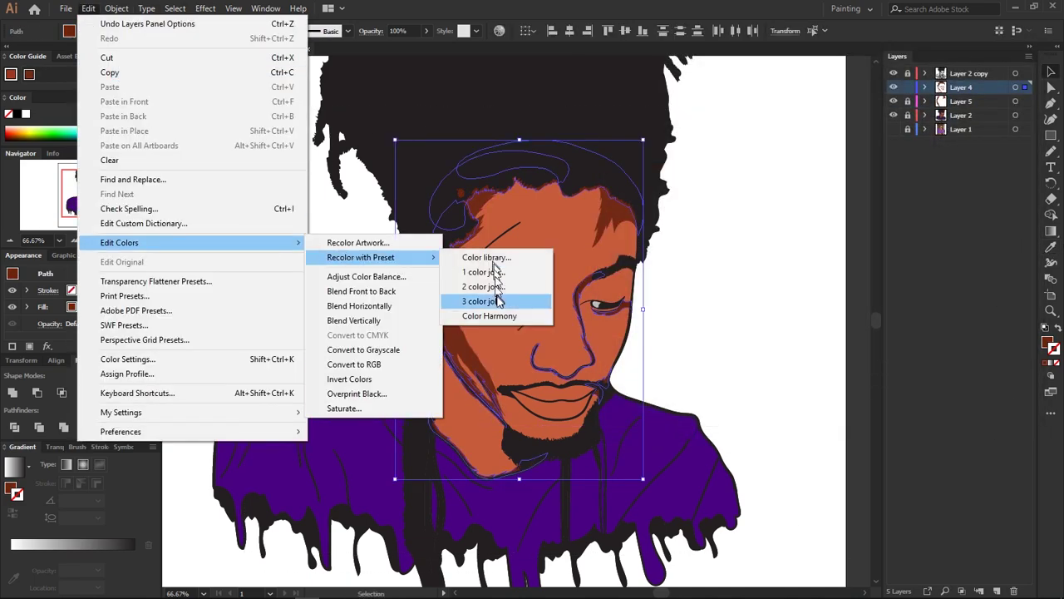
{"action": "left_click", "coordinate": [487, 296]}
{"action": "left_click_drag", "start_coordinate": [684, 373], "coordinate": [673, 373]}
Apply the recolor, target Layer 5, and pencil shadows on the neck, under the chin and beside the dreadlock
{"action": "key", "text": "Return"}
{"action": "key", "text": "ctrl+plus"}
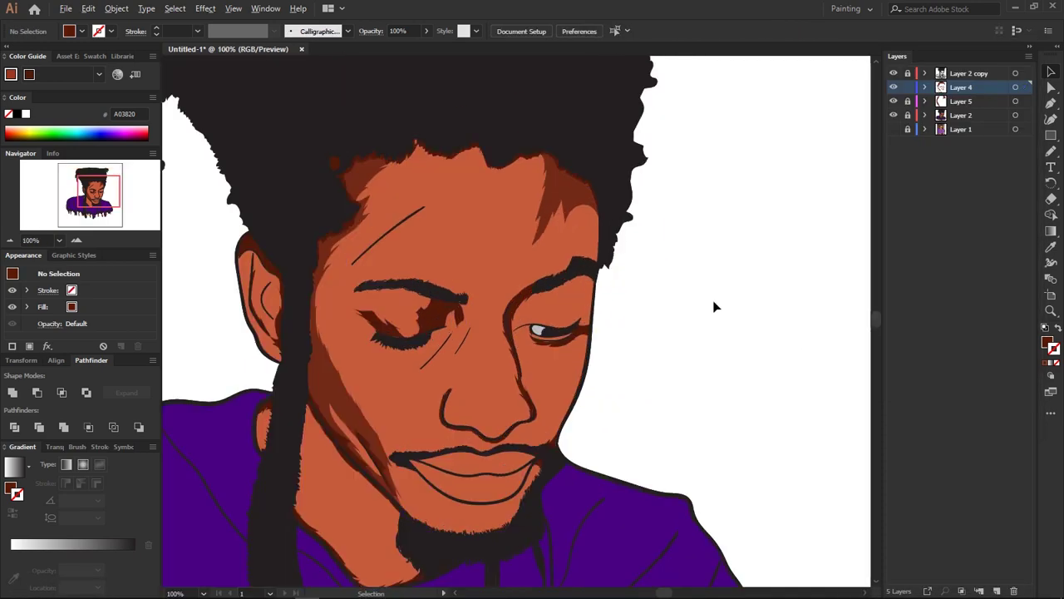
{"action": "left_click", "coordinate": [956, 101]}
{"action": "scroll", "coordinate": [381, 346], "scroll_direction": "down", "scroll_amount": 2}
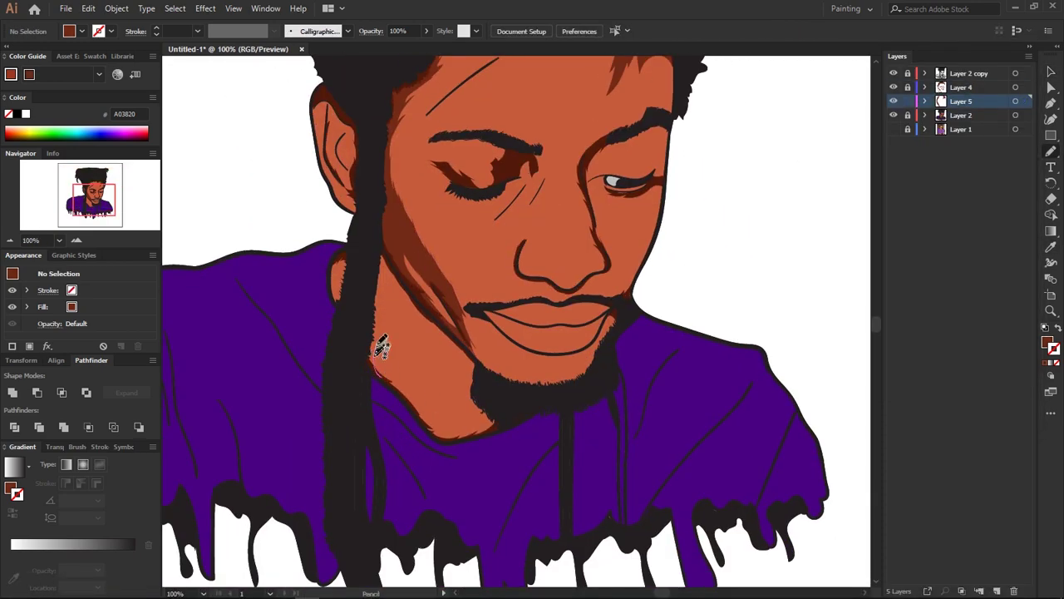
{"action": "left_click_drag", "start_coordinate": [381, 246], "coordinate": [379, 248]}
{"action": "scroll", "coordinate": [405, 380], "scroll_direction": "down", "scroll_amount": 1}
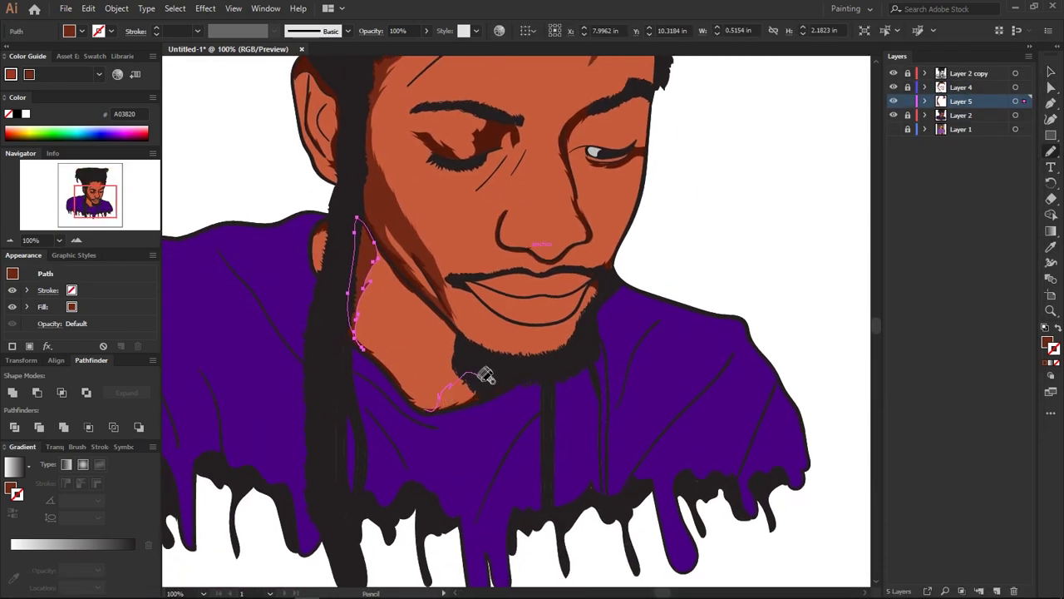
{"action": "scroll", "coordinate": [432, 406], "scroll_direction": "up", "scroll_amount": 1}
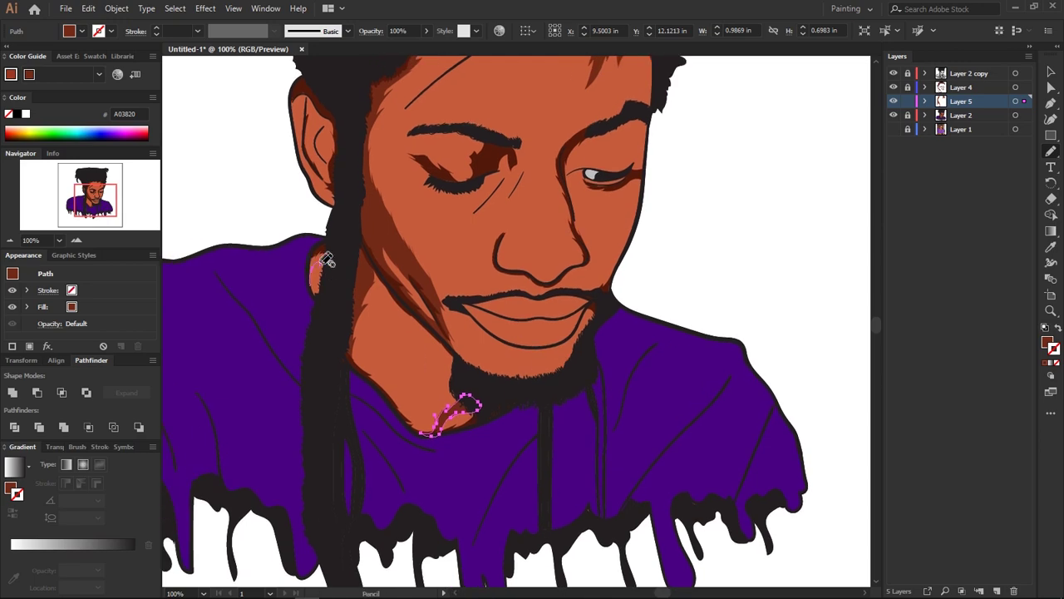
{"action": "left_click_drag", "start_coordinate": [330, 261], "coordinate": [319, 273]}
{"action": "scroll", "coordinate": [297, 290], "scroll_direction": "up", "scroll_amount": 1}
{"action": "left_click_drag", "start_coordinate": [287, 215], "coordinate": [333, 333]}
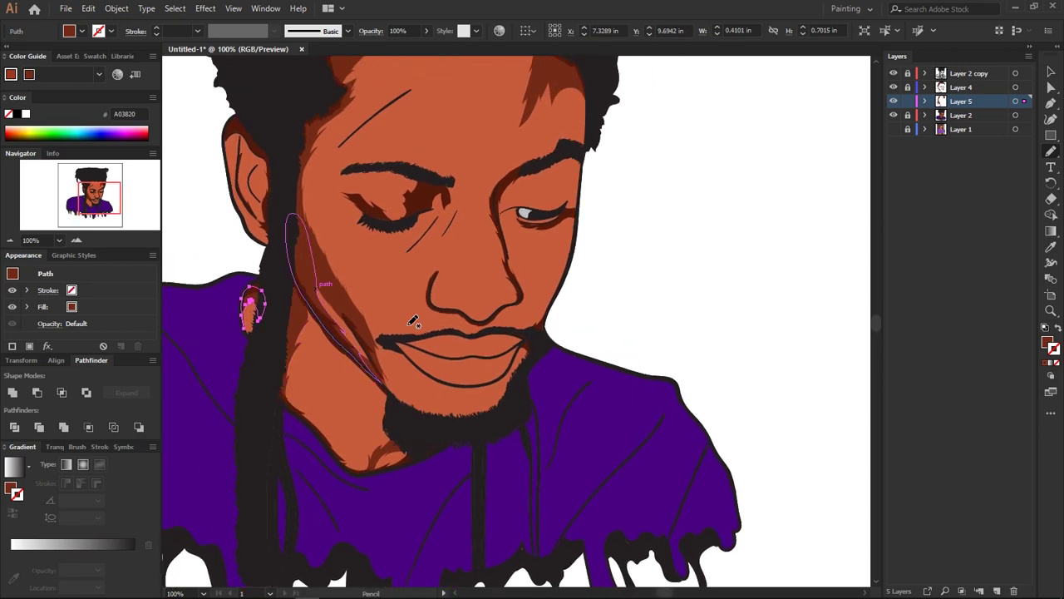
{"action": "scroll", "coordinate": [374, 274], "scroll_direction": "up", "scroll_amount": 1}
{"action": "scroll", "coordinate": [461, 266], "scroll_direction": "up", "scroll_amount": 1}
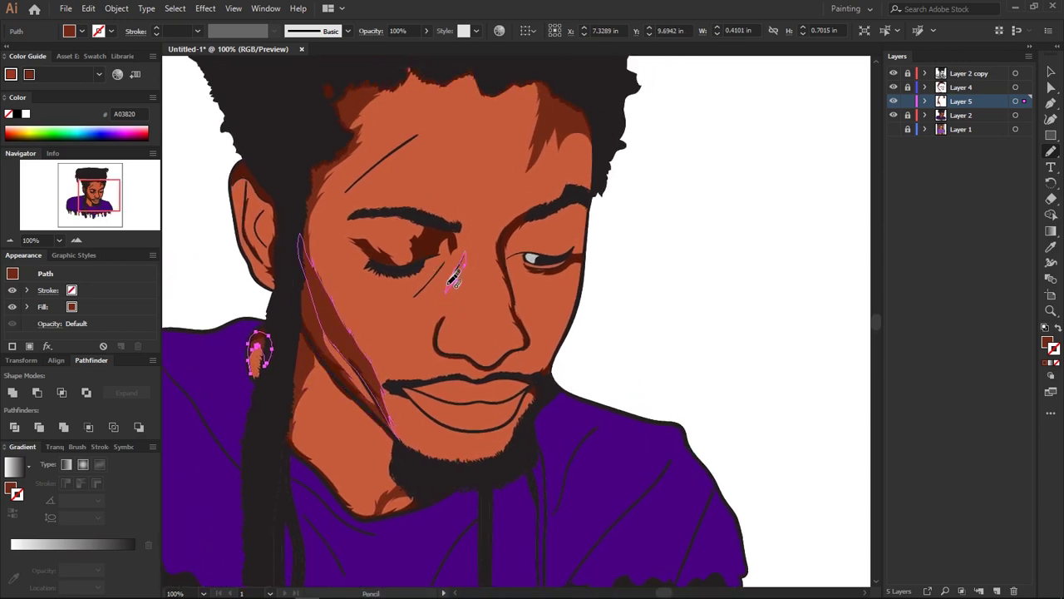
Draw shadows on the nose side, under the right eyebrow, around both eyes and at the lip corner
{"action": "left_click_drag", "start_coordinate": [456, 279], "coordinate": [446, 290]}
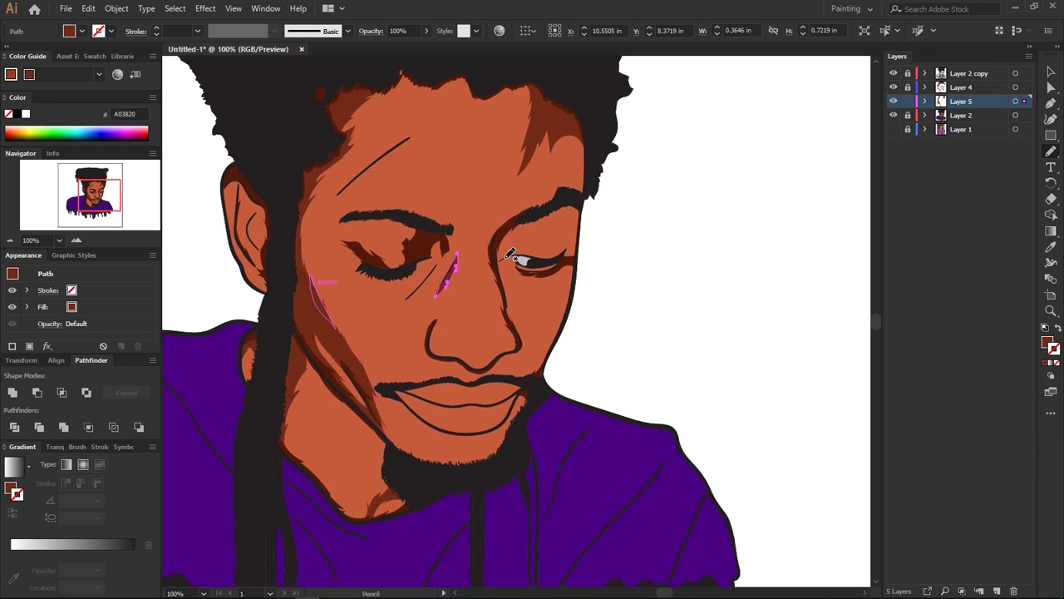
{"action": "mouse_move", "coordinate": [525, 267]}
{"action": "left_mouse_down"}
{"action": "mouse_move", "coordinate": [539, 251]}
{"action": "mouse_move", "coordinate": [530, 251]}
{"action": "mouse_move", "coordinate": [524, 211]}
{"action": "left_mouse_up"}
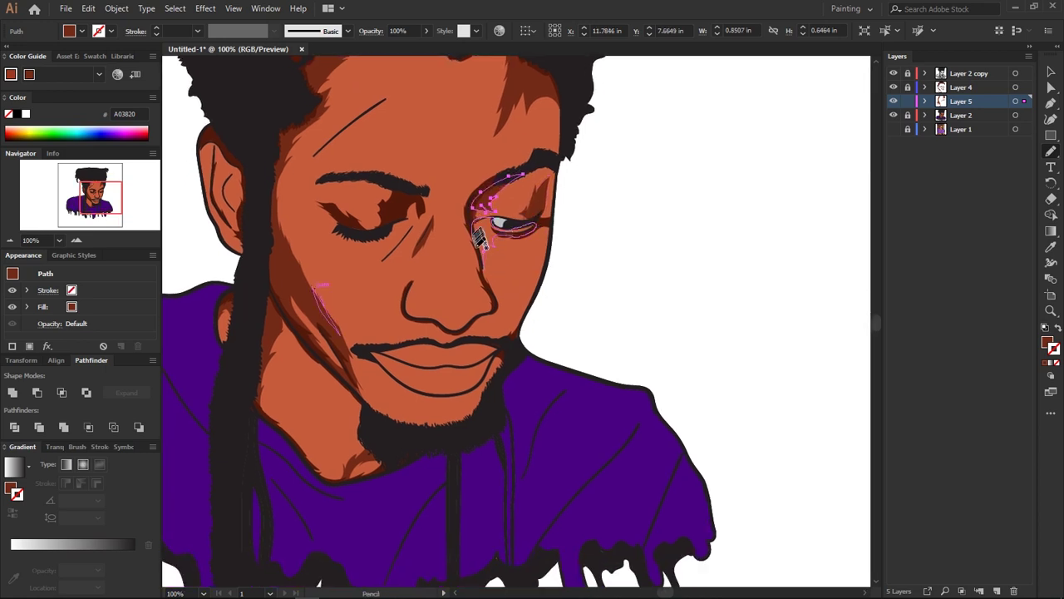
{"action": "left_click_drag", "start_coordinate": [480, 241], "coordinate": [509, 231]}
{"action": "left_click_drag", "start_coordinate": [503, 395], "coordinate": [536, 333]}
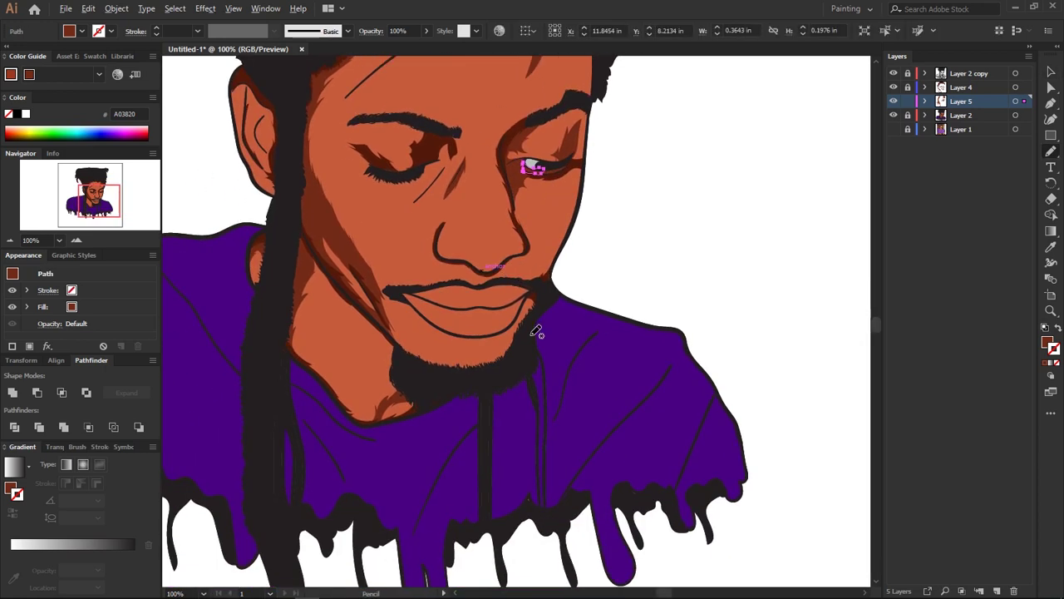
{"action": "mouse_move", "coordinate": [466, 310]}
{"action": "left_mouse_down"}
{"action": "mouse_move", "coordinate": [502, 279]}
{"action": "mouse_move", "coordinate": [502, 343]}
{"action": "mouse_move", "coordinate": [509, 328]}
{"action": "mouse_move", "coordinate": [664, 412]}
{"action": "left_mouse_up"}
{"action": "mouse_move", "coordinate": [439, 258]}
{"action": "left_mouse_down"}
{"action": "mouse_move", "coordinate": [459, 298]}
{"action": "mouse_move", "coordinate": [526, 318]}
{"action": "left_mouse_up"}
{"action": "key", "text": "ctrl+shift+a"}
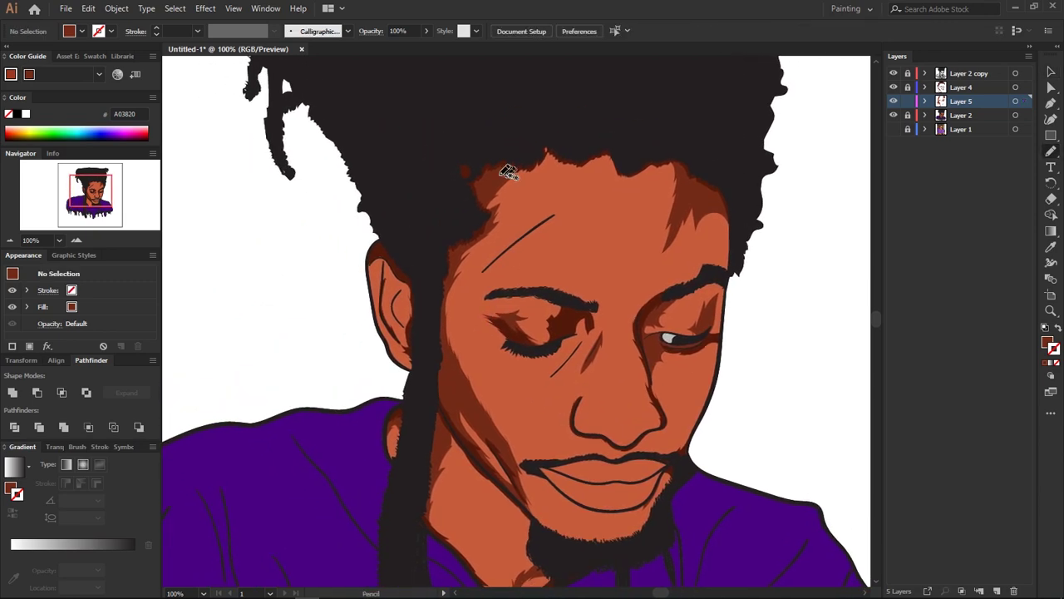
Draw shadow shapes along the hairline, the right hair edge, over the right eye and down the left face edge
{"action": "left_click_drag", "start_coordinate": [544, 162], "coordinate": [482, 206]}
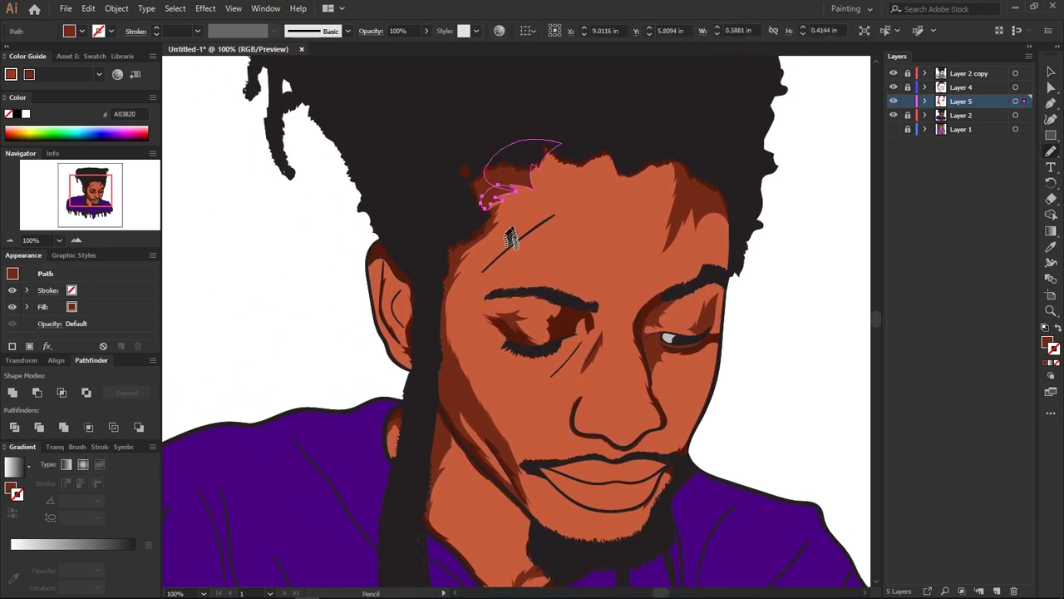
{"action": "mouse_move", "coordinate": [642, 259]}
{"action": "left_mouse_down"}
{"action": "mouse_move", "coordinate": [549, 206]}
{"action": "mouse_move", "coordinate": [545, 248]}
{"action": "left_mouse_up"}
{"action": "mouse_move", "coordinate": [657, 180]}
{"action": "left_mouse_down"}
{"action": "mouse_move", "coordinate": [668, 249]}
{"action": "mouse_move", "coordinate": [773, 202]}
{"action": "left_mouse_up"}
{"action": "left_click_drag", "start_coordinate": [657, 253], "coordinate": [623, 296]}
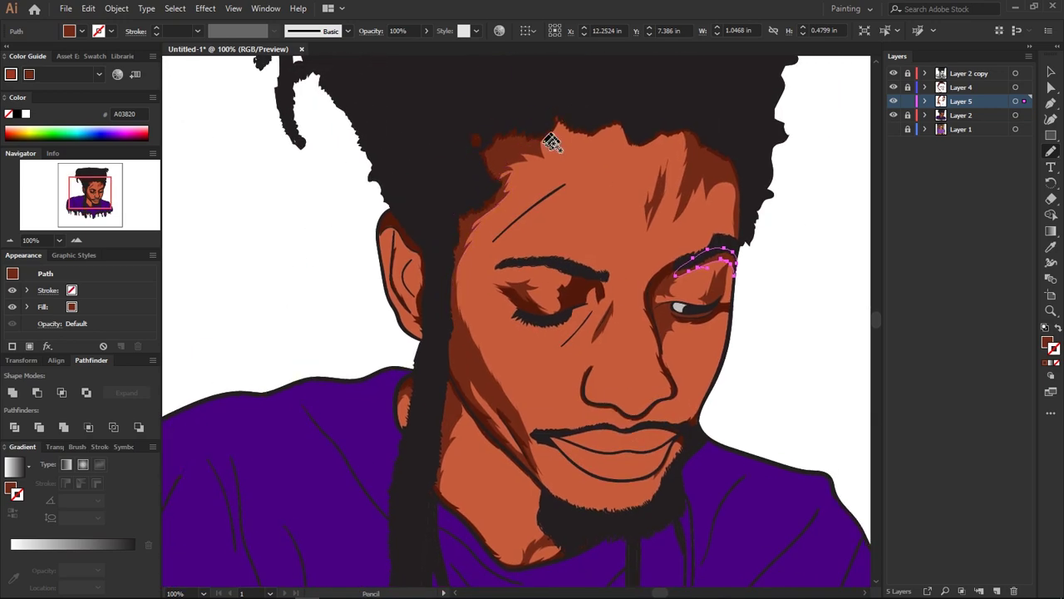
{"action": "mouse_move", "coordinate": [590, 136]}
{"action": "left_mouse_down"}
{"action": "mouse_move", "coordinate": [542, 147]}
{"action": "mouse_move", "coordinate": [601, 285]}
{"action": "left_mouse_up"}
{"action": "left_click_drag", "start_coordinate": [582, 87], "coordinate": [503, 274]}
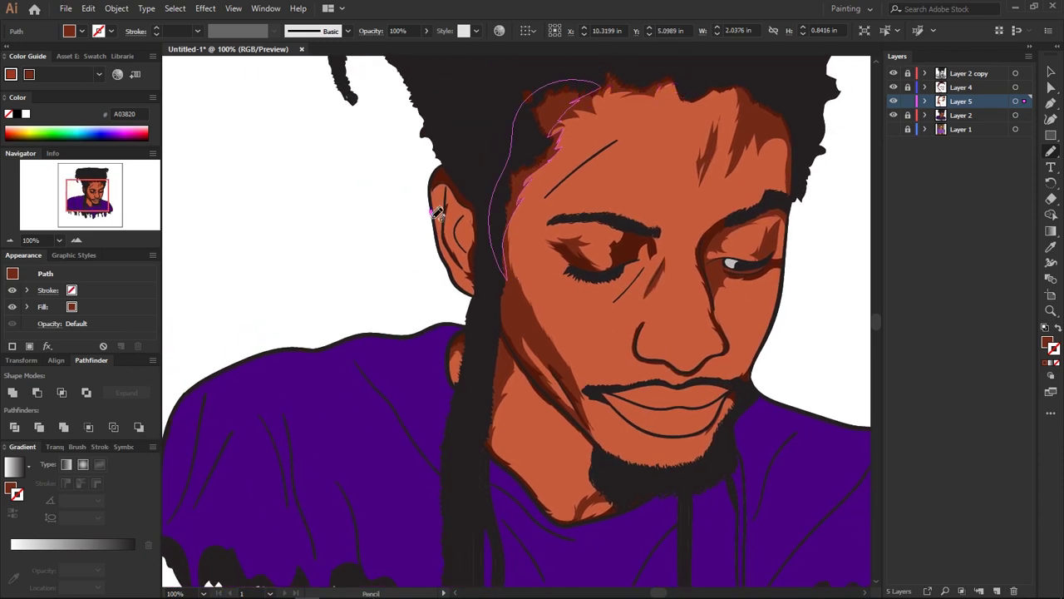
{"action": "key", "text": "ctrl+shift+a"}
Add shadow shapes inside the ear, along the nose and along the chin above the beard
{"action": "mouse_move", "coordinate": [443, 195]}
{"action": "left_mouse_down"}
{"action": "mouse_move", "coordinate": [427, 202]}
{"action": "mouse_move", "coordinate": [459, 225]}
{"action": "left_mouse_up"}
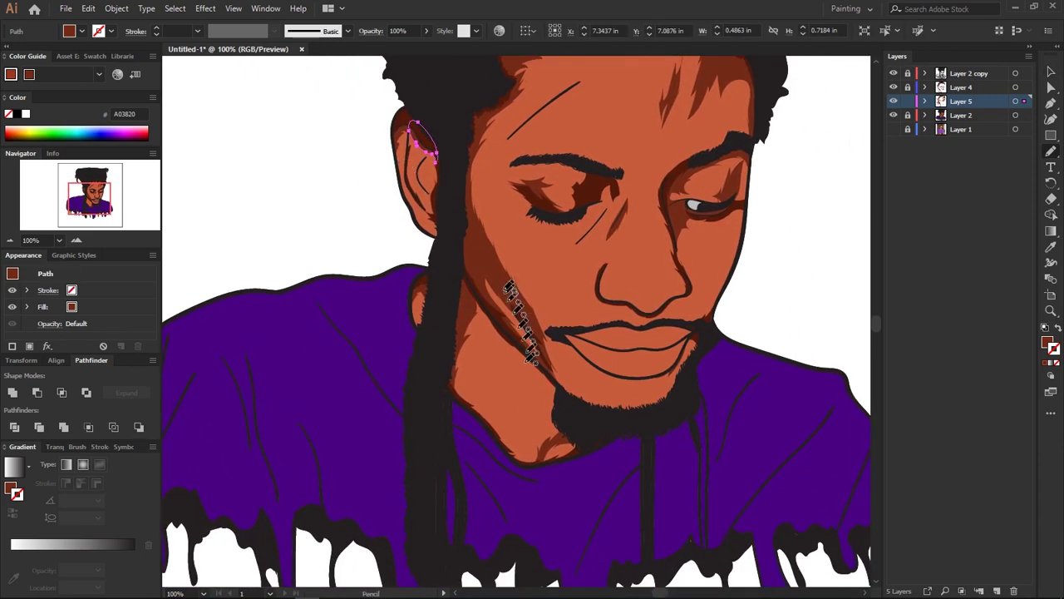
{"action": "mouse_move", "coordinate": [652, 409]}
{"action": "left_mouse_down"}
{"action": "mouse_move", "coordinate": [588, 342]}
{"action": "mouse_move", "coordinate": [612, 302]}
{"action": "mouse_move", "coordinate": [593, 278]}
{"action": "mouse_move", "coordinate": [608, 372]}
{"action": "left_mouse_up"}
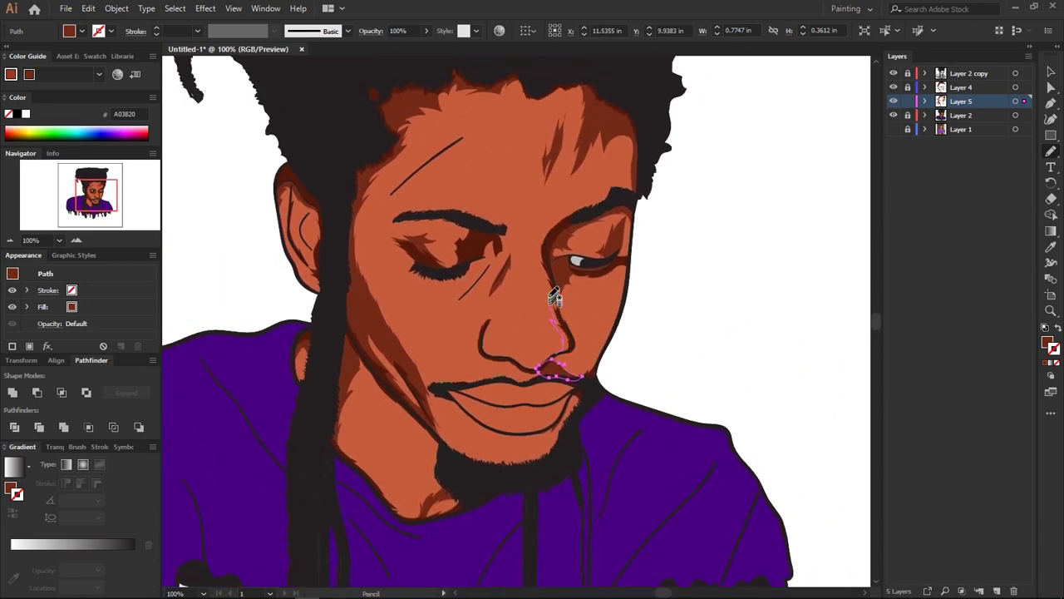
{"action": "left_click_drag", "start_coordinate": [552, 264], "coordinate": [571, 347]}
{"action": "mouse_move", "coordinate": [479, 280]}
{"action": "left_mouse_down"}
{"action": "mouse_move", "coordinate": [565, 310]}
{"action": "mouse_move", "coordinate": [544, 235]}
{"action": "left_mouse_up"}
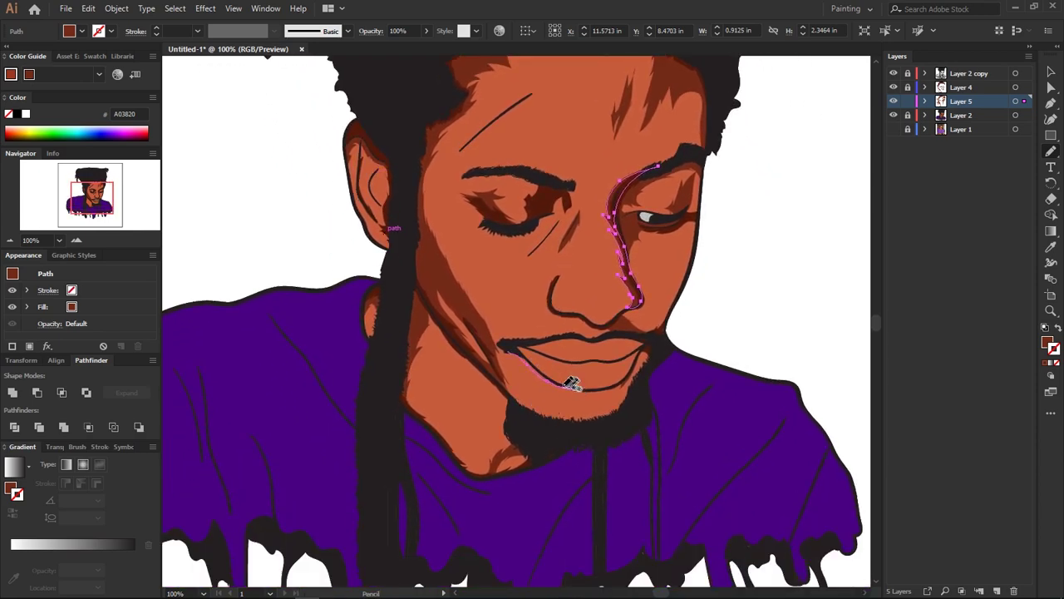
{"action": "left_click_drag", "start_coordinate": [565, 379], "coordinate": [574, 384]}
{"action": "scroll", "coordinate": [613, 328], "scroll_direction": "down", "scroll_amount": 3}
{"action": "mouse_move", "coordinate": [493, 239]}
{"action": "left_mouse_down"}
{"action": "mouse_move", "coordinate": [557, 284]}
{"action": "mouse_move", "coordinate": [535, 308]}
{"action": "left_mouse_up"}
{"action": "key", "text": "ctrl+shift+a"}
{"action": "scroll", "coordinate": [594, 330], "scroll_direction": "up", "scroll_amount": 1}
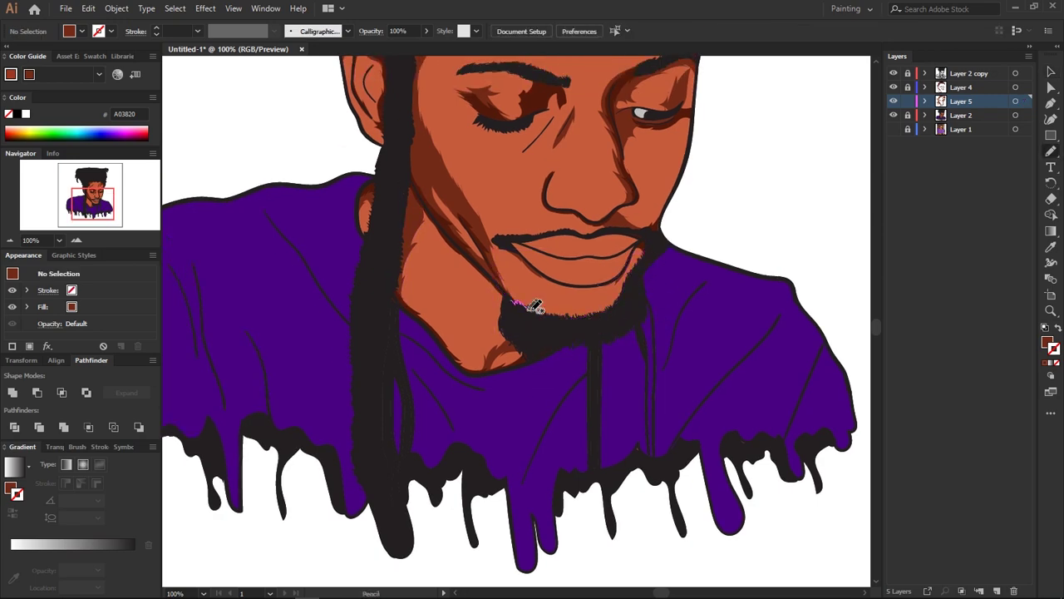
{"action": "mouse_move", "coordinate": [652, 127]}
{"action": "left_mouse_down"}
{"action": "mouse_move", "coordinate": [652, 355]}
{"action": "mouse_move", "coordinate": [722, 295]}
{"action": "left_mouse_up"}
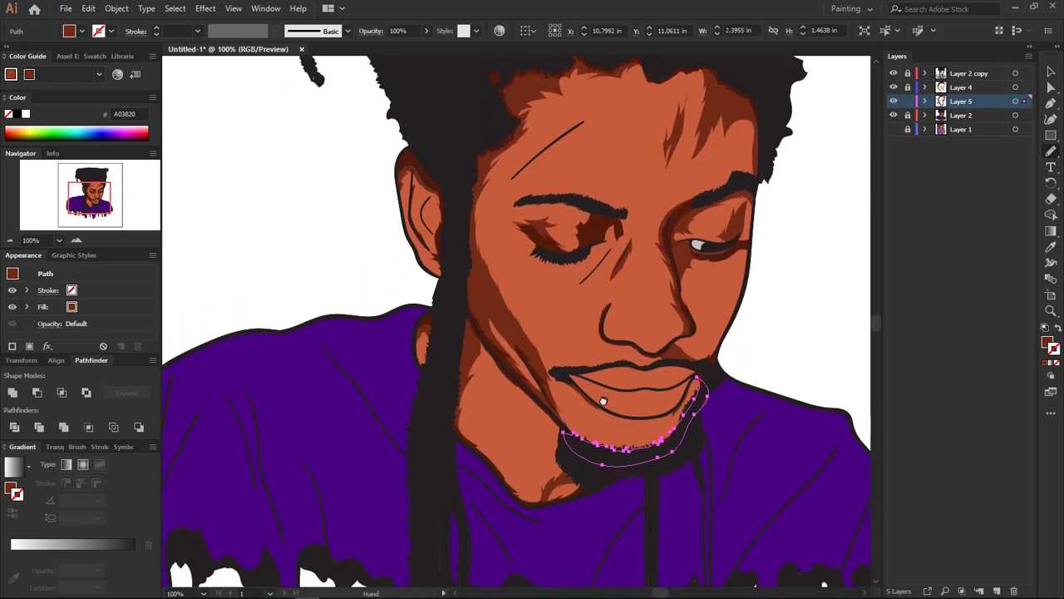
{"action": "scroll", "coordinate": [510, 352], "scroll_direction": "down", "scroll_amount": 3}
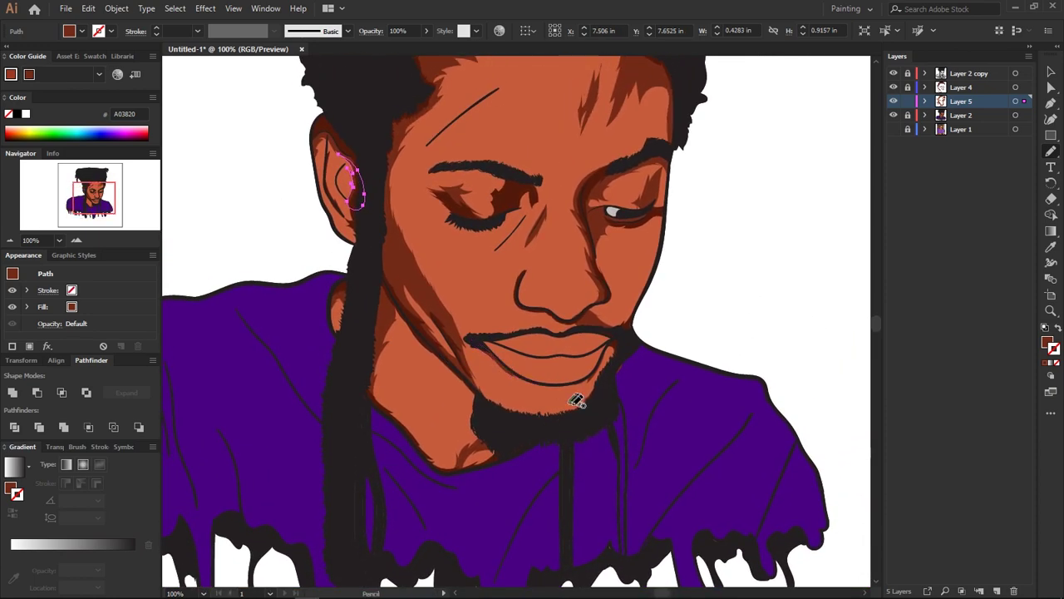
{"action": "key", "text": "ctrl+minus"}
{"action": "key", "text": "ctrl+minus"}
Select all the artwork and apply Recolor Artwork to it
{"action": "key", "text": "v"}
{"action": "key", "text": "ctrl+shift+a"}
{"action": "key", "text": "ctrl+a"}
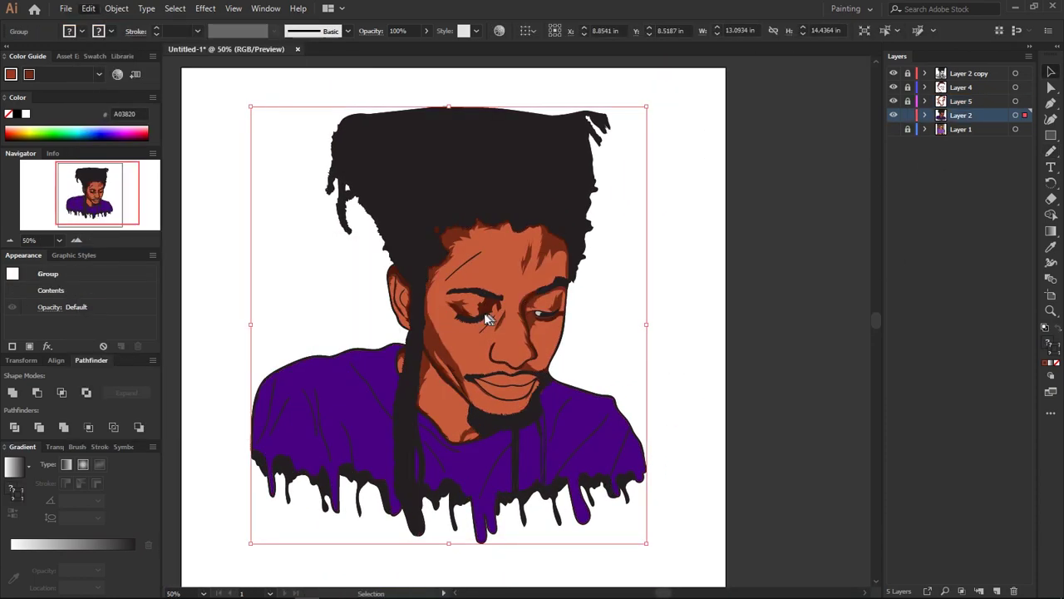
{"action": "left_click", "coordinate": [499, 31]}
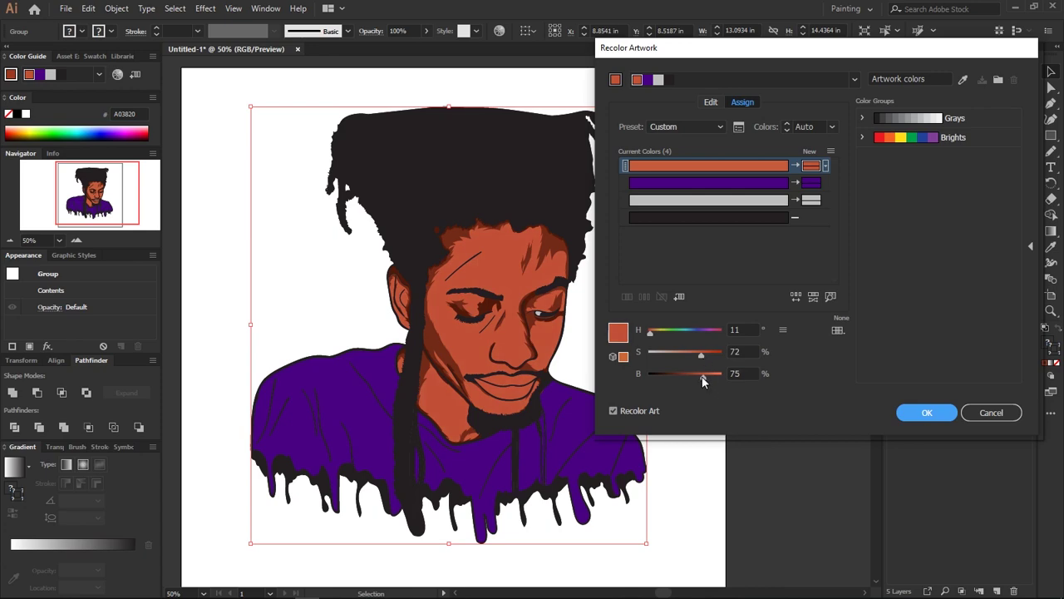
{"action": "left_click", "coordinate": [927, 412]}
Sample the AA3926 reddish-brown fill, return to the pencil and zoom in on the face
{"action": "key", "text": "i"}
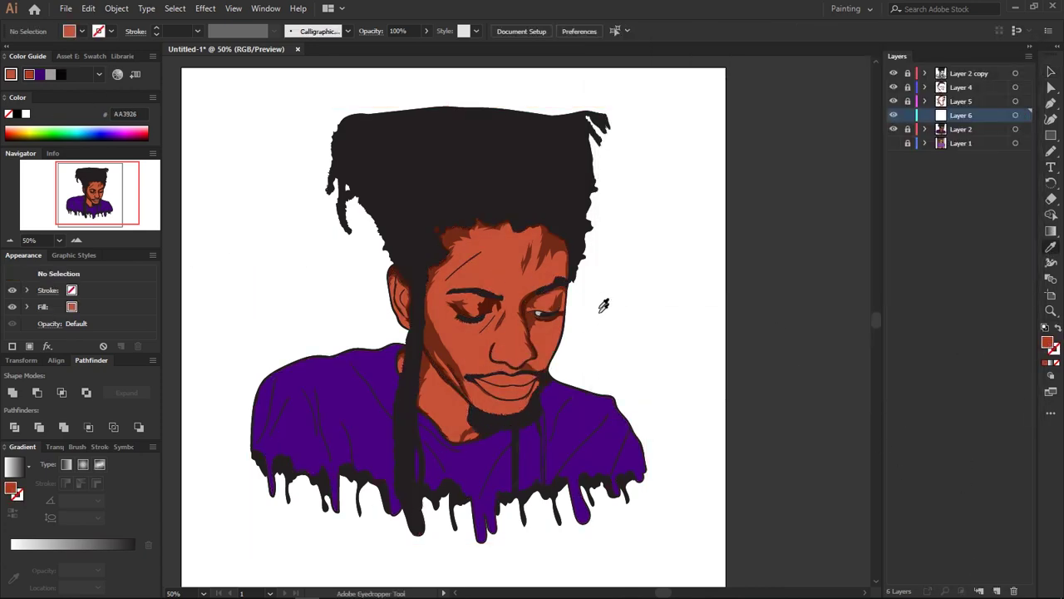
{"action": "key", "text": "b"}
{"action": "left_click_drag", "start_coordinate": [511, 297], "coordinate": [428, 226]}
{"action": "left_click", "coordinate": [453, 356], "text": "ctrl+space"}
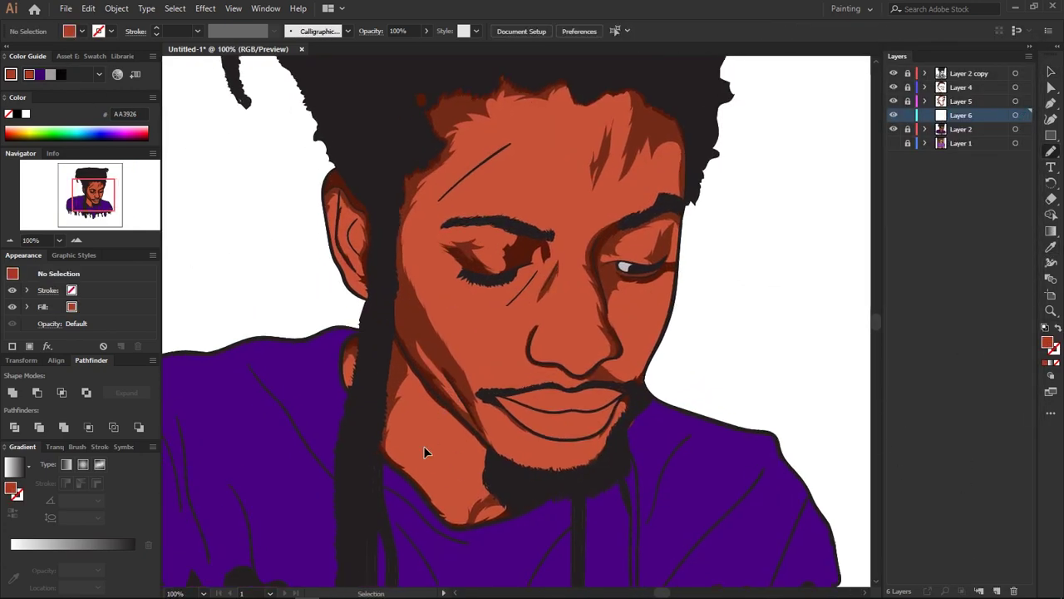
Draw an AA3926 tone shape up the nose bridge, undoing the stray strokes beside it
{"action": "key", "text": "ctrl+equal"}
{"action": "left_click_drag", "start_coordinate": [577, 293], "coordinate": [524, 296]}
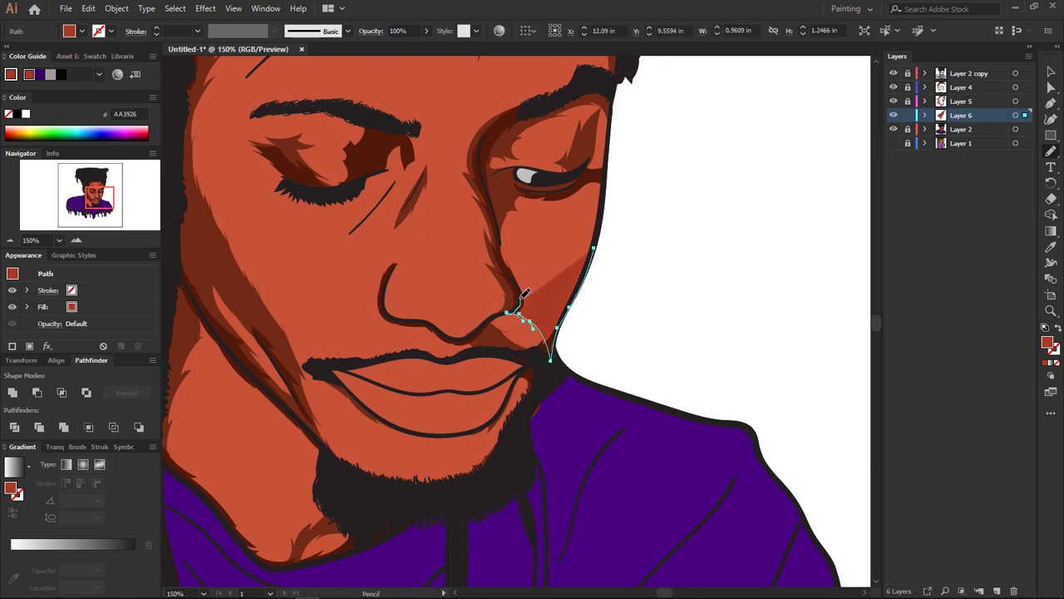
{"action": "left_click_drag", "start_coordinate": [588, 214], "coordinate": [592, 209]}
{"action": "scroll", "coordinate": [622, 342], "scroll_direction": "down", "scroll_amount": 2}
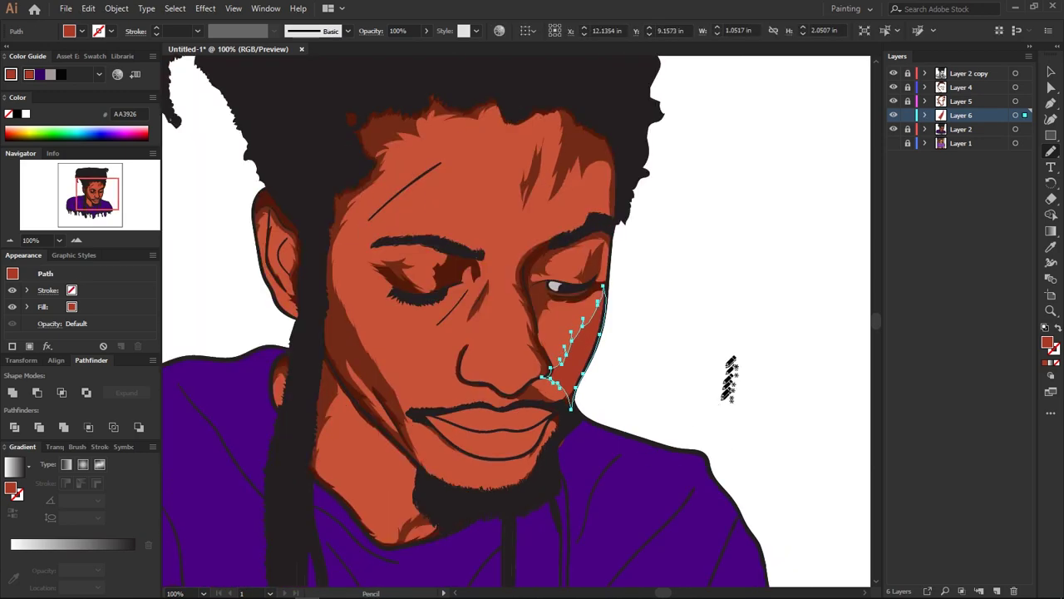
{"action": "scroll", "coordinate": [622, 343], "scroll_direction": "up", "scroll_amount": 3}
{"action": "key", "text": "ctrl+z"}
{"action": "mouse_move", "coordinate": [493, 313]}
{"action": "left_mouse_down"}
{"action": "mouse_move", "coordinate": [547, 269]}
{"action": "mouse_move", "coordinate": [613, 339]}
{"action": "left_mouse_up"}
{"action": "scroll", "coordinate": [551, 280], "scroll_direction": "down", "scroll_amount": 2}
{"action": "scroll", "coordinate": [642, 285], "scroll_direction": "up", "scroll_amount": 2}
{"action": "key", "text": "ctrl+z"}
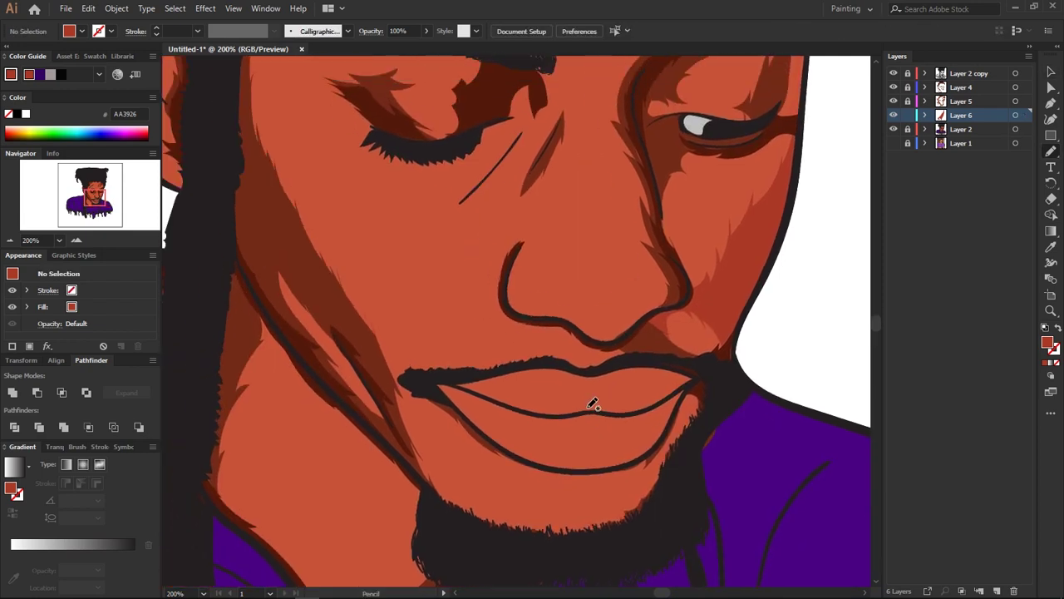
{"action": "scroll", "coordinate": [593, 403], "scroll_direction": "down", "scroll_amount": 1}
{"action": "scroll", "coordinate": [535, 309], "scroll_direction": "up", "scroll_amount": 1}
{"action": "left_click_drag", "start_coordinate": [570, 258], "coordinate": [582, 197]}
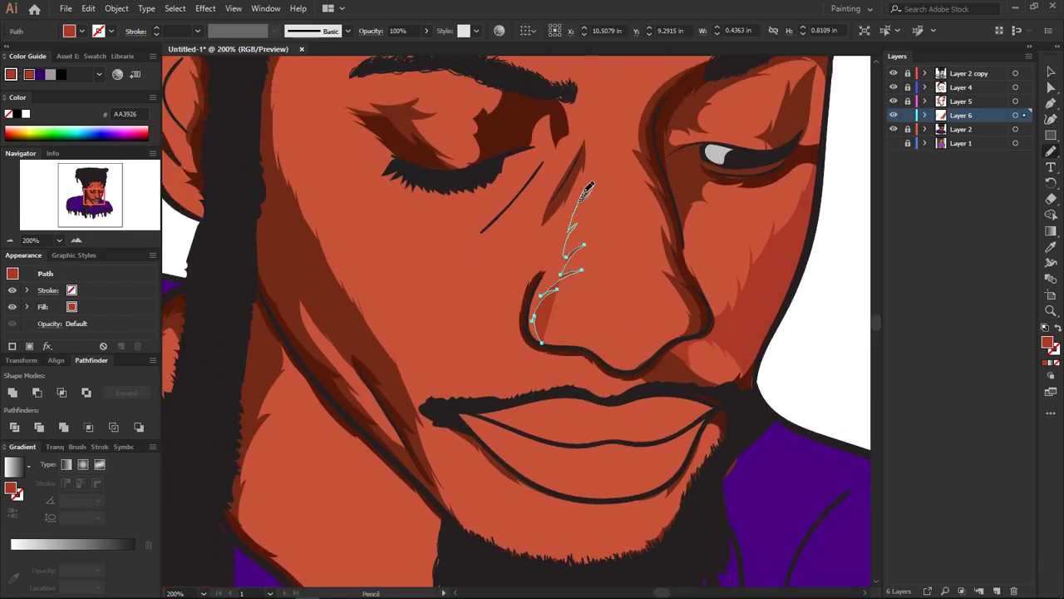
{"action": "left_click_drag", "start_coordinate": [529, 263], "coordinate": [540, 337]}
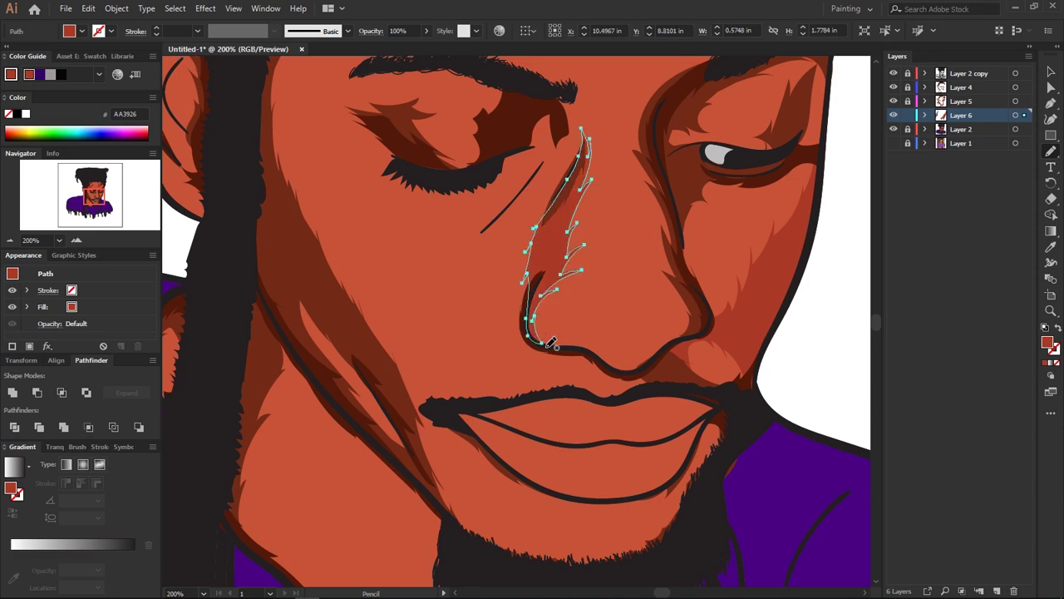
{"action": "scroll", "coordinate": [594, 435], "scroll_direction": "up", "scroll_amount": 3}
{"action": "scroll", "coordinate": [594, 435], "scroll_direction": "right", "scroll_amount": 1}
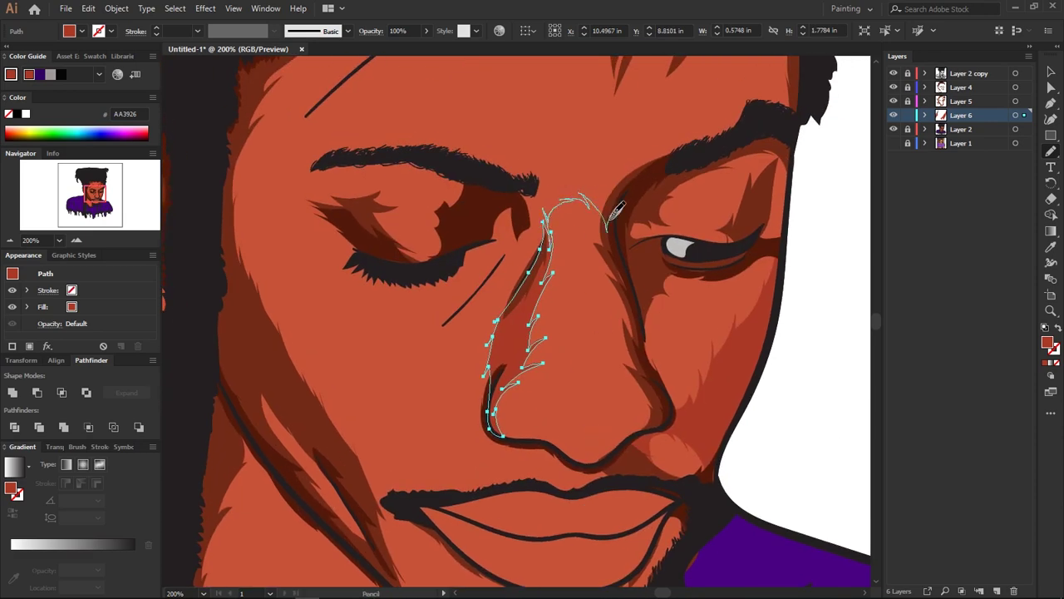
{"action": "scroll", "coordinate": [553, 238], "scroll_direction": "left", "scroll_amount": 1}
{"action": "left_click", "coordinate": [529, 294], "text": "ctrl"}
{"action": "scroll", "coordinate": [494, 342], "scroll_direction": "down", "scroll_amount": 2}
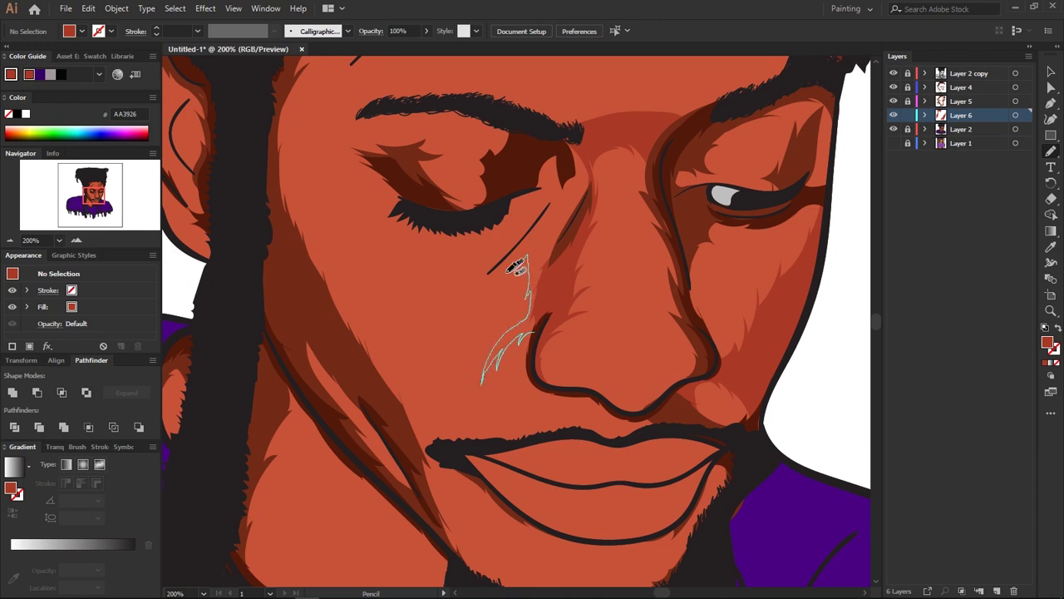
Draw a shape from the eyebrow down beside the nose, tracing around the nostril
{"action": "left_click_drag", "start_coordinate": [531, 238], "coordinate": [535, 223]}
{"action": "scroll", "coordinate": [536, 337], "scroll_direction": "right", "scroll_amount": 3}
{"action": "mouse_move", "coordinate": [591, 141]}
{"action": "left_mouse_down"}
{"action": "mouse_move", "coordinate": [537, 337]}
{"action": "mouse_move", "coordinate": [532, 220]}
{"action": "left_mouse_up"}
{"action": "scroll", "coordinate": [450, 371], "scroll_direction": "up", "scroll_amount": 1}
{"action": "scroll", "coordinate": [536, 337], "scroll_direction": "up", "scroll_amount": 2}
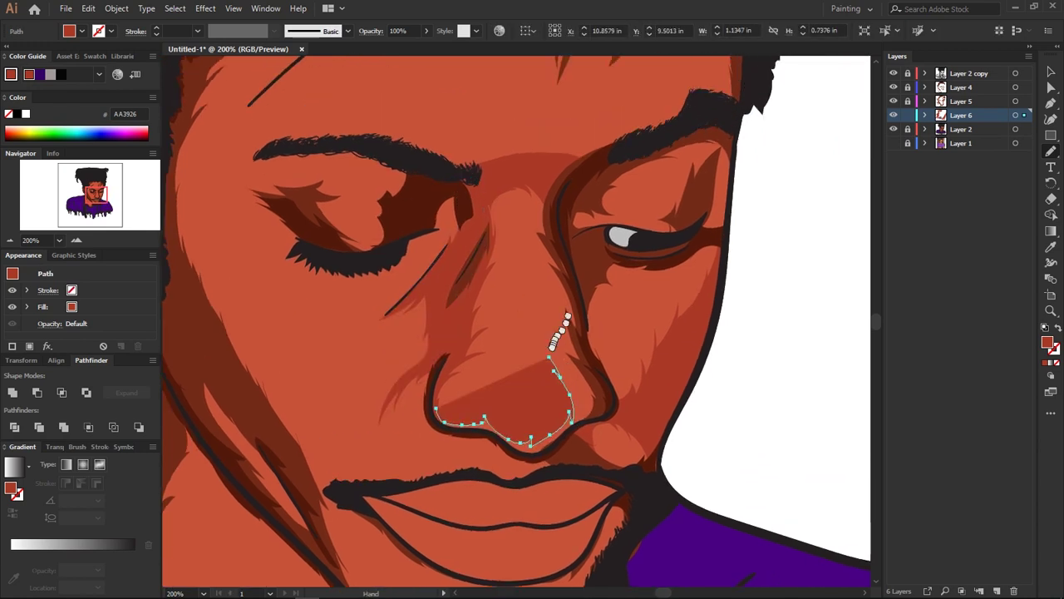
{"action": "scroll", "coordinate": [541, 340], "scroll_direction": "up", "scroll_amount": 1}
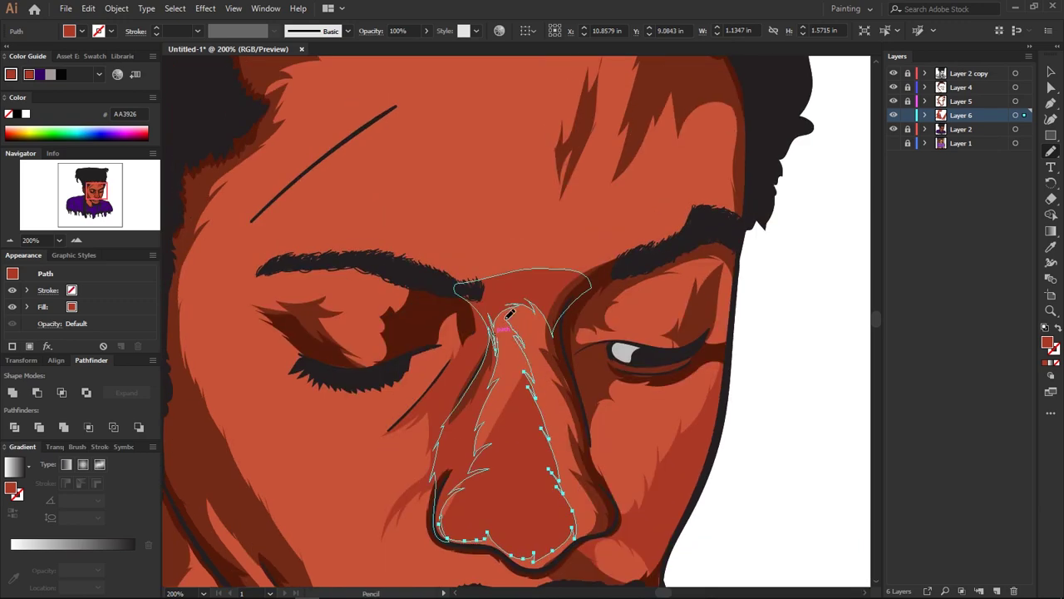
{"action": "left_click_drag", "start_coordinate": [510, 312], "coordinate": [513, 310]}
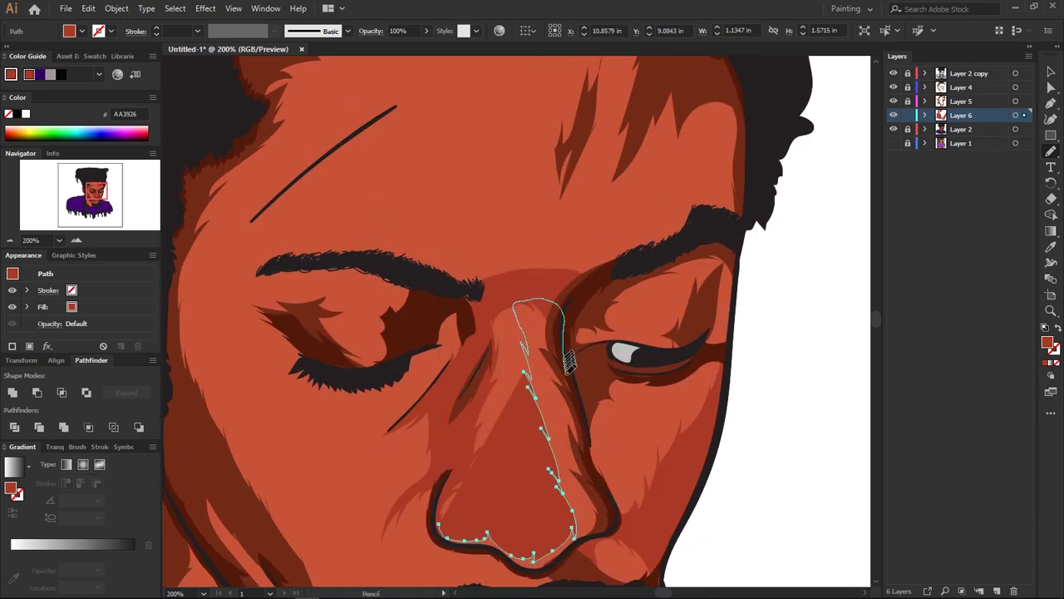
{"action": "scroll", "coordinate": [568, 364], "scroll_direction": "down", "scroll_amount": 3}
{"action": "left_click_drag", "start_coordinate": [568, 364], "coordinate": [416, 403]}
{"action": "left_click_drag", "start_coordinate": [487, 438], "coordinate": [501, 438]}
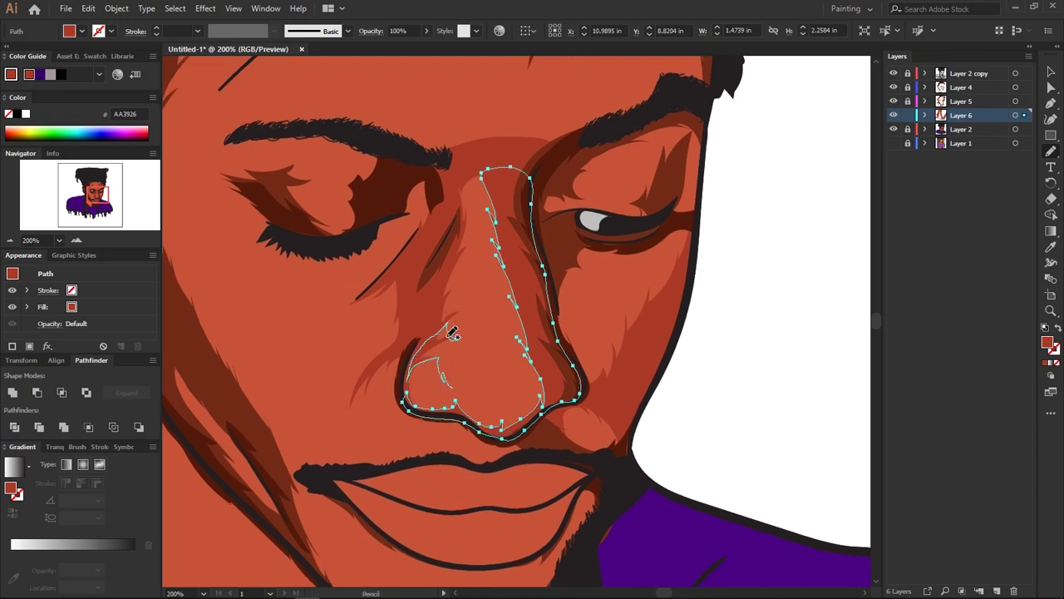
{"action": "left_click_drag", "start_coordinate": [453, 333], "coordinate": [458, 381]}
{"action": "key", "text": "v"}
{"action": "key", "text": "ctrl+shift+a"}
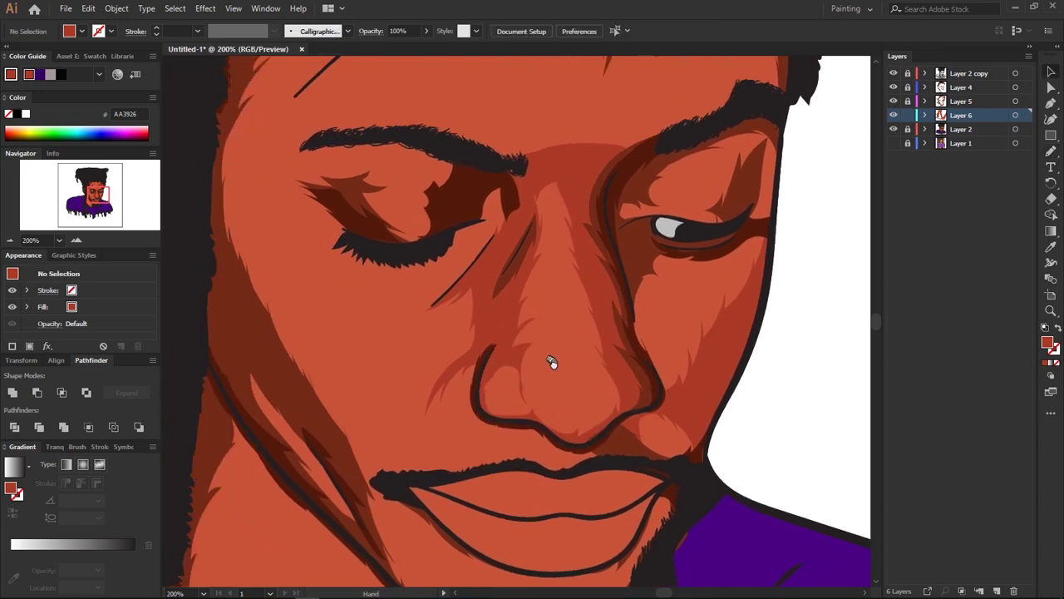
{"action": "scroll", "coordinate": [551, 361], "scroll_direction": "down", "scroll_amount": 4}
{"action": "scroll", "coordinate": [504, 333], "scroll_direction": "up", "scroll_amount": 3}
{"action": "scroll", "coordinate": [480, 408], "scroll_direction": "down", "scroll_amount": 3}
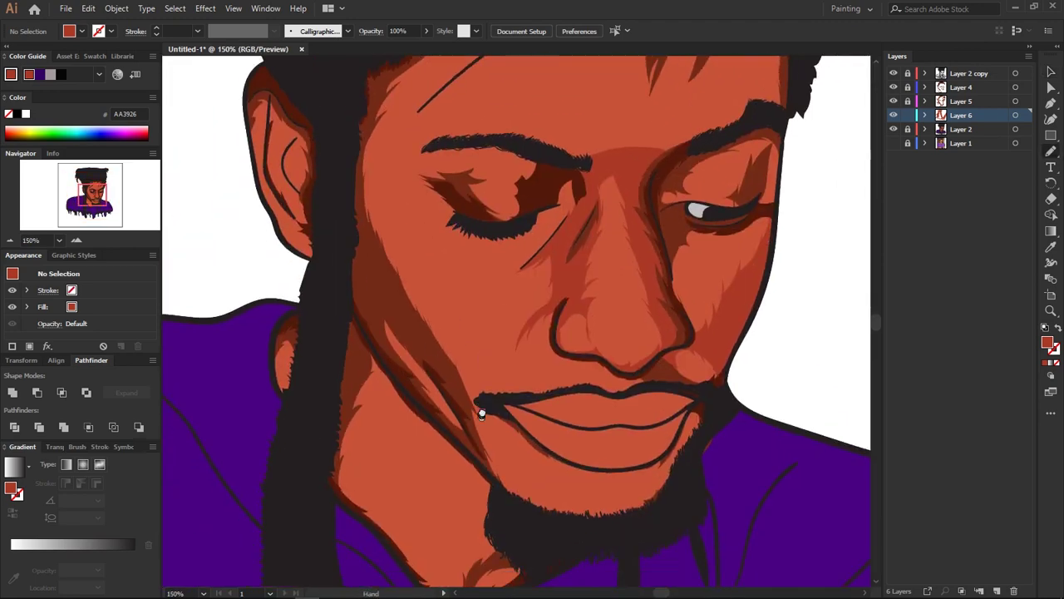
{"action": "scroll", "coordinate": [590, 463], "scroll_direction": "left", "scroll_amount": 1}
{"action": "scroll", "coordinate": [589, 464], "scroll_direction": "up", "scroll_amount": 1}
Draw a closed tone shape along the chin, undoing a misdrawn temple shadow
{"action": "key", "text": "n"}
{"action": "left_click_drag", "start_coordinate": [572, 326], "coordinate": [593, 318]}
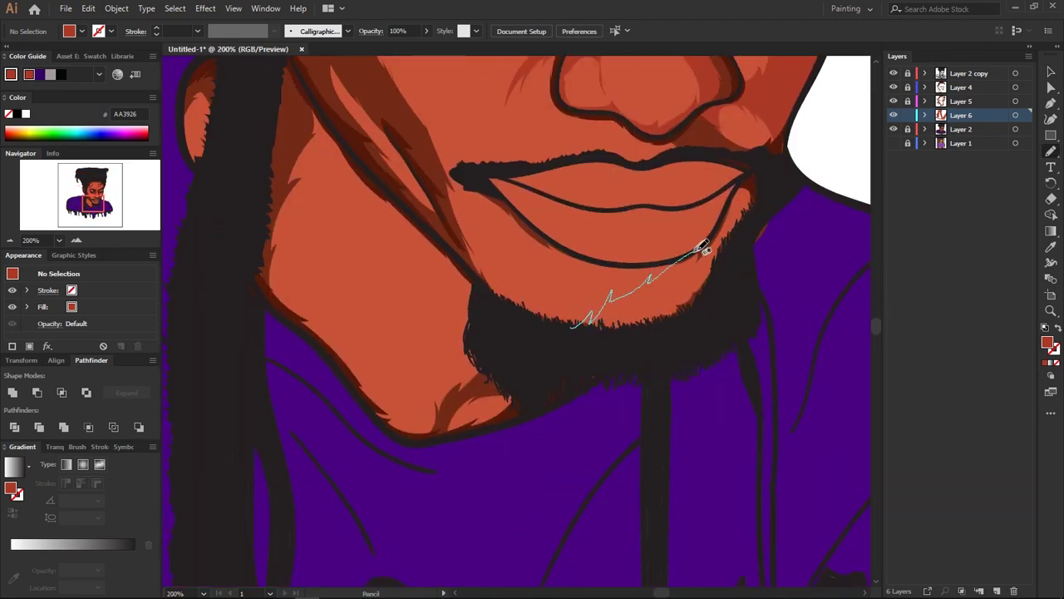
{"action": "left_click_drag", "start_coordinate": [703, 247], "coordinate": [570, 329]}
{"action": "scroll", "coordinate": [582, 350], "scroll_direction": "up", "scroll_amount": 3}
{"action": "scroll", "coordinate": [618, 375], "scroll_direction": "left", "scroll_amount": 2}
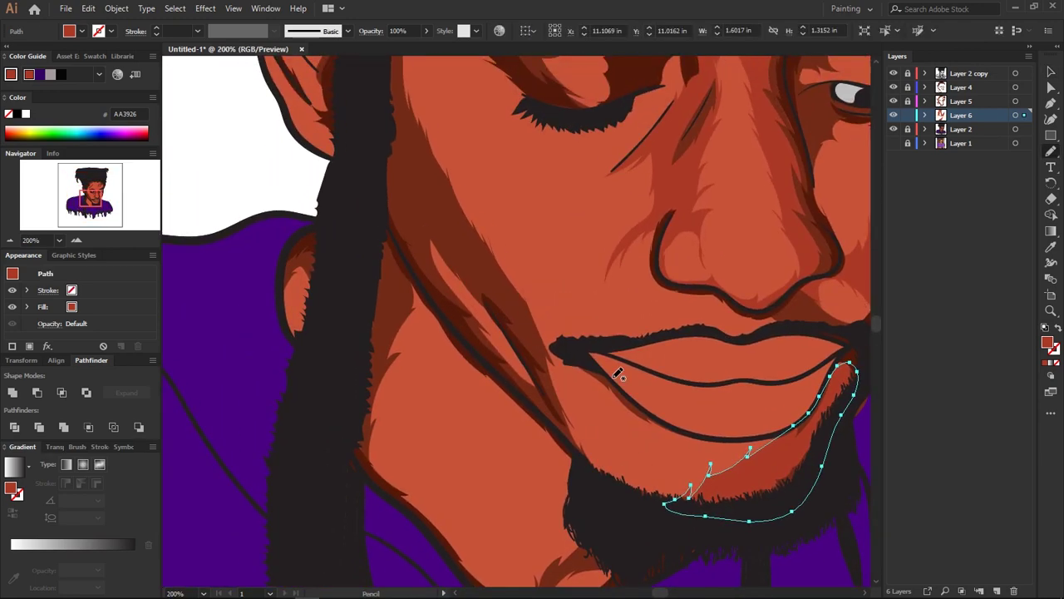
{"action": "scroll", "coordinate": [583, 366], "scroll_direction": "up", "scroll_amount": 3}
{"action": "scroll", "coordinate": [573, 362], "scroll_direction": "down", "scroll_amount": 3}
{"action": "scroll", "coordinate": [513, 375], "scroll_direction": "up", "scroll_amount": 1}
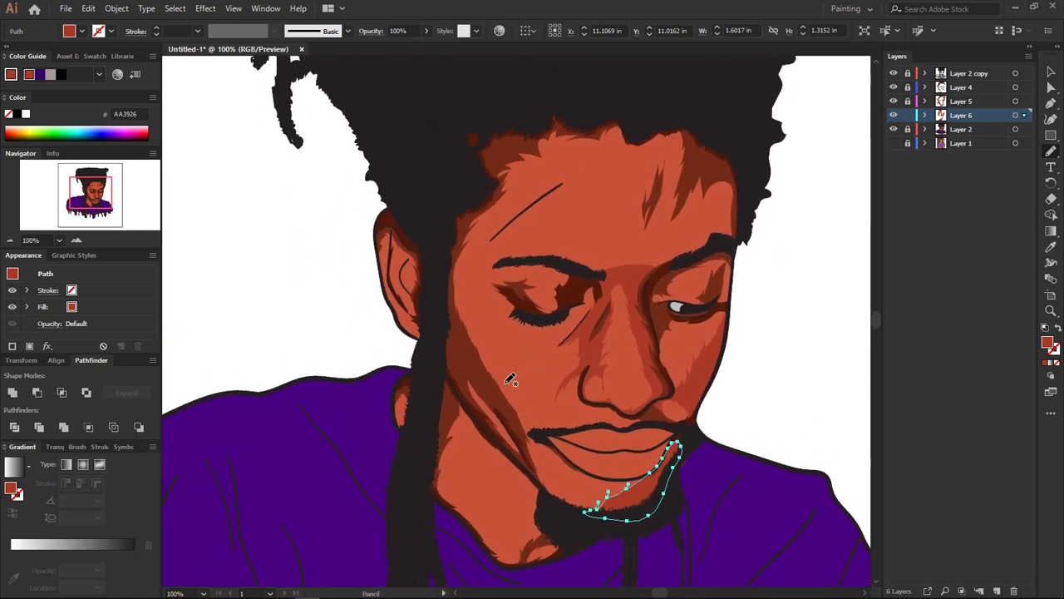
{"action": "scroll", "coordinate": [541, 408], "scroll_direction": "up", "scroll_amount": 2}
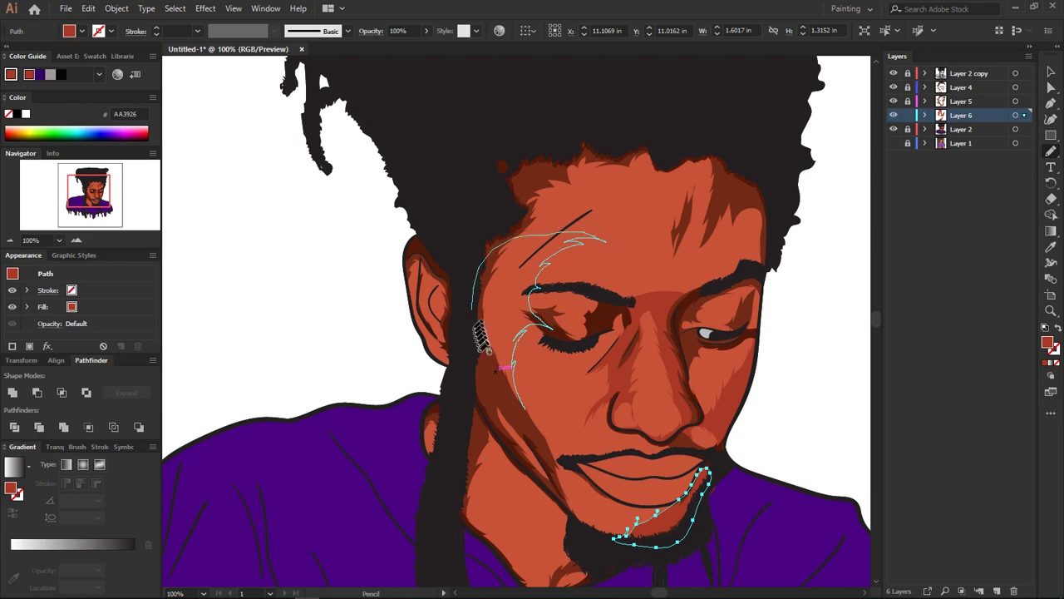
{"action": "left_click_drag", "start_coordinate": [612, 240], "coordinate": [526, 403]}
{"action": "scroll", "coordinate": [514, 363], "scroll_direction": "up", "scroll_amount": 3}
{"action": "key", "text": "ctrl+z"}
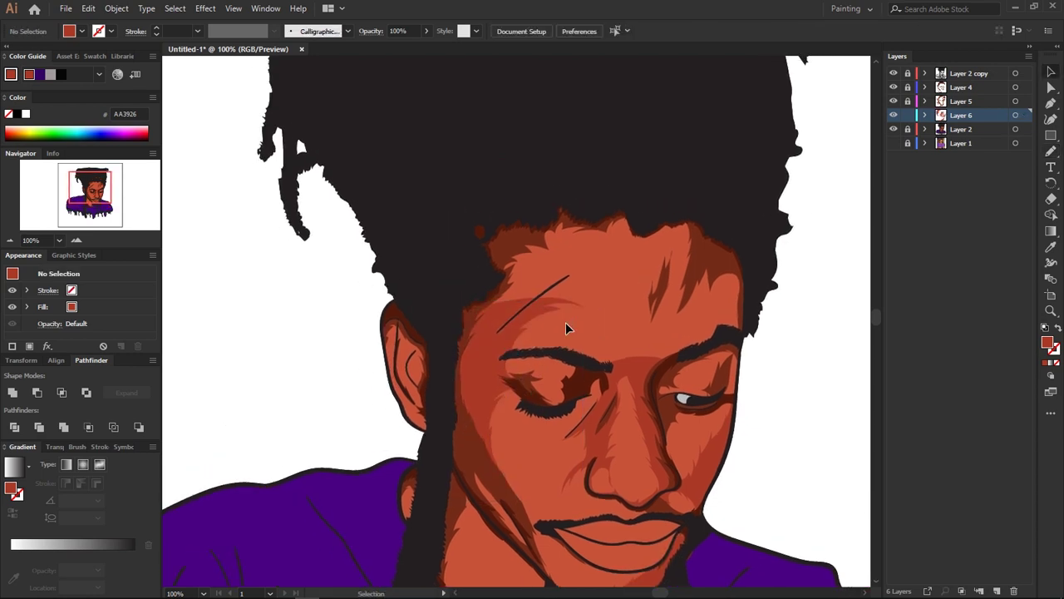
Shade the forehead up into the hairline, above the brow, and on the cheek beside the nose
{"action": "left_click_drag", "start_coordinate": [640, 242], "coordinate": [644, 246]}
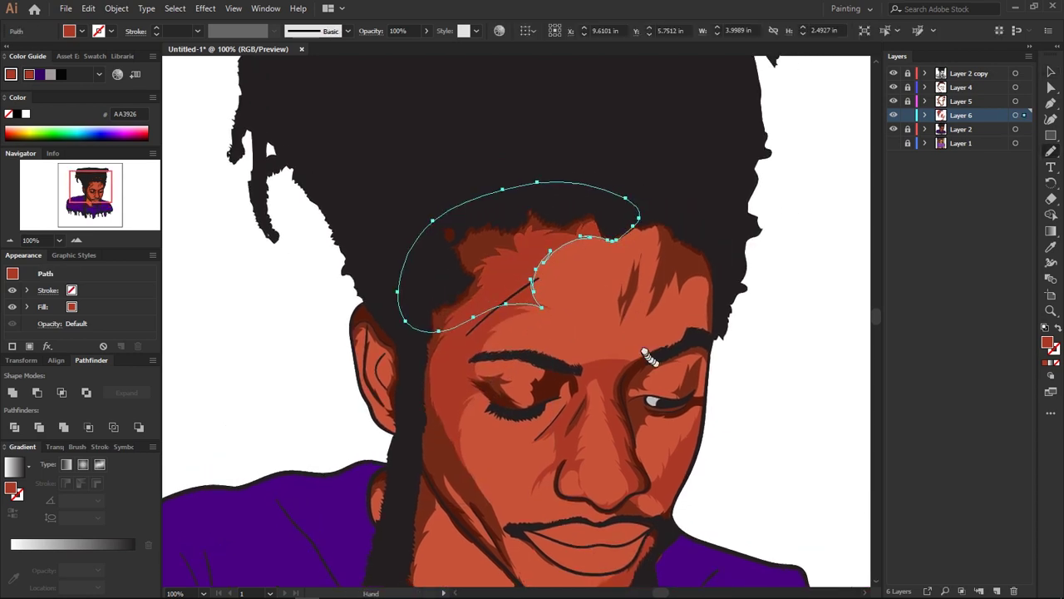
{"action": "mouse_move", "coordinate": [664, 308]}
{"action": "left_mouse_down"}
{"action": "mouse_move", "coordinate": [632, 251]}
{"action": "mouse_move", "coordinate": [588, 284]}
{"action": "left_mouse_up"}
{"action": "key", "text": "ctrl+z"}
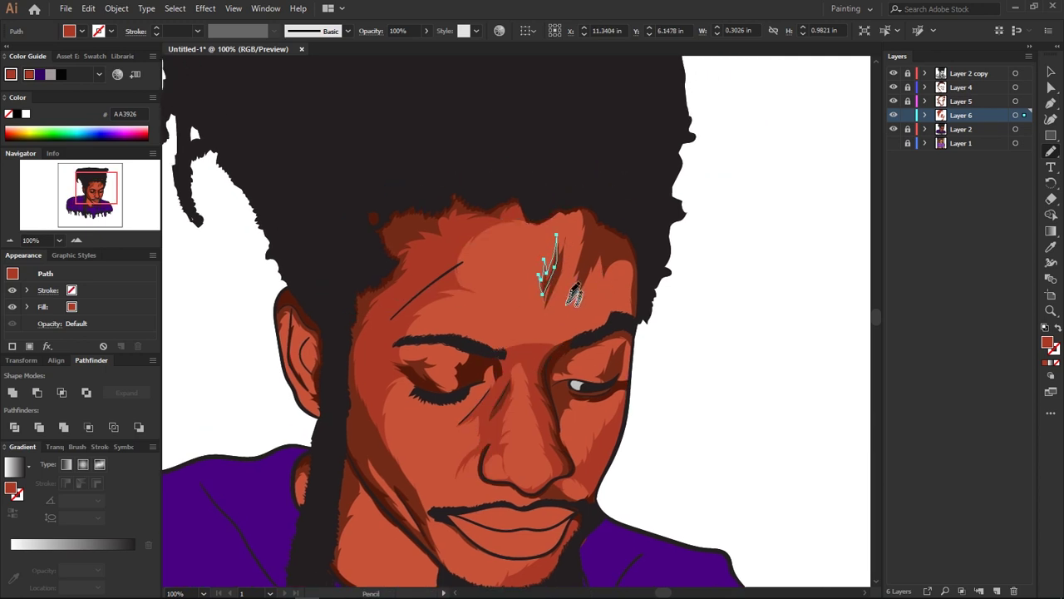
{"action": "mouse_move", "coordinate": [572, 203]}
{"action": "left_mouse_down"}
{"action": "mouse_move", "coordinate": [548, 283]}
{"action": "mouse_move", "coordinate": [639, 265]}
{"action": "left_mouse_up"}
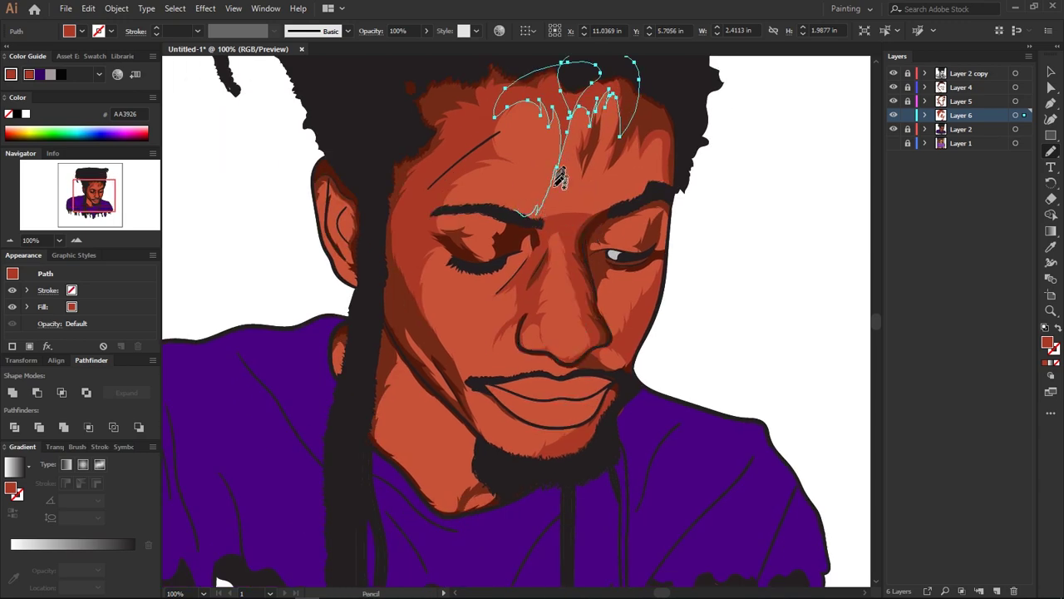
{"action": "left_click_drag", "start_coordinate": [549, 223], "coordinate": [542, 222]}
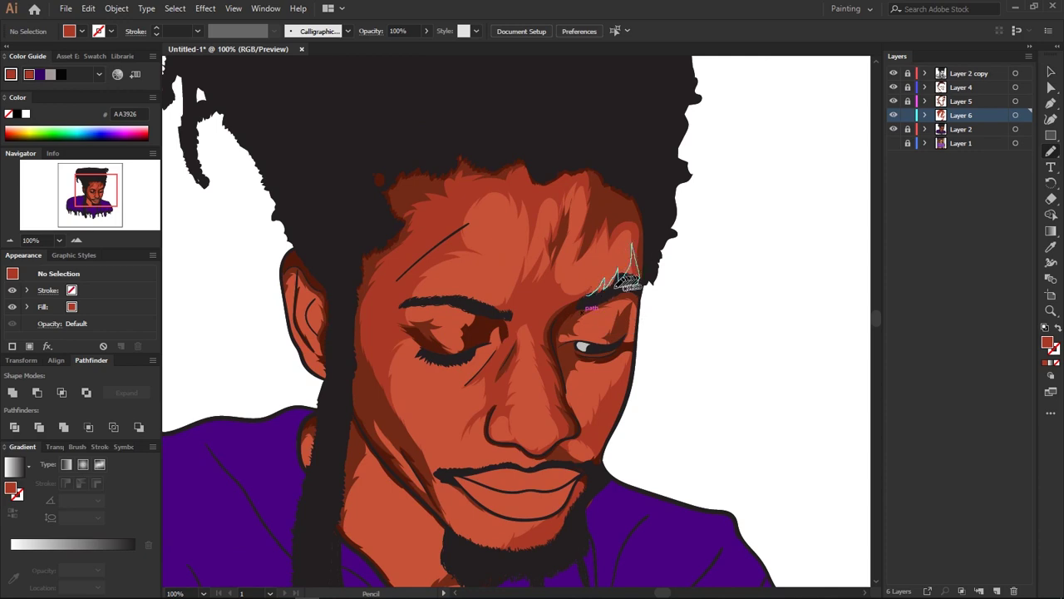
{"action": "left_click_drag", "start_coordinate": [628, 281], "coordinate": [630, 280]}
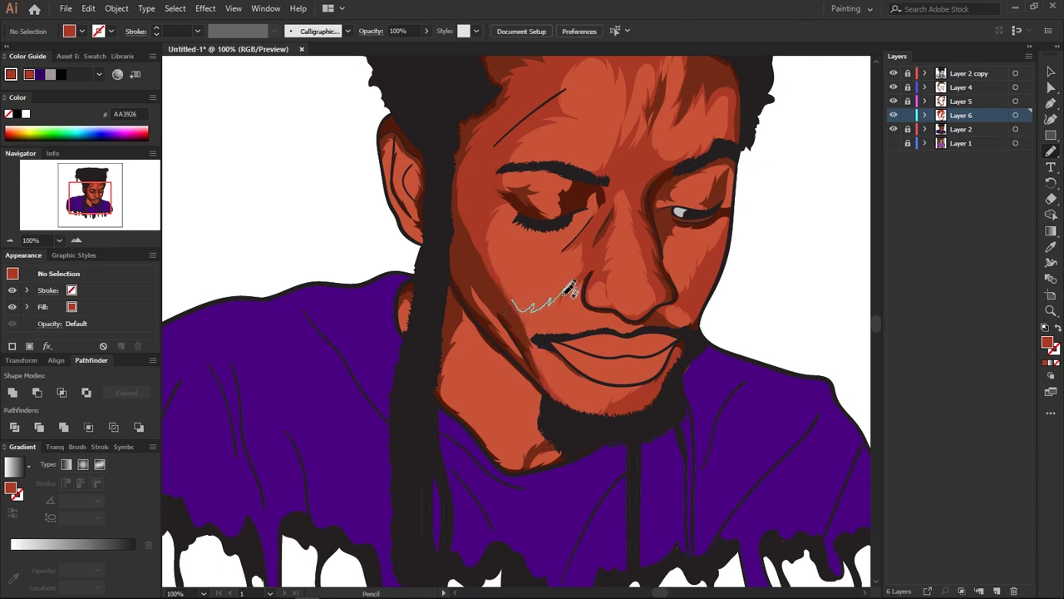
{"action": "left_click_drag", "start_coordinate": [518, 299], "coordinate": [520, 314]}
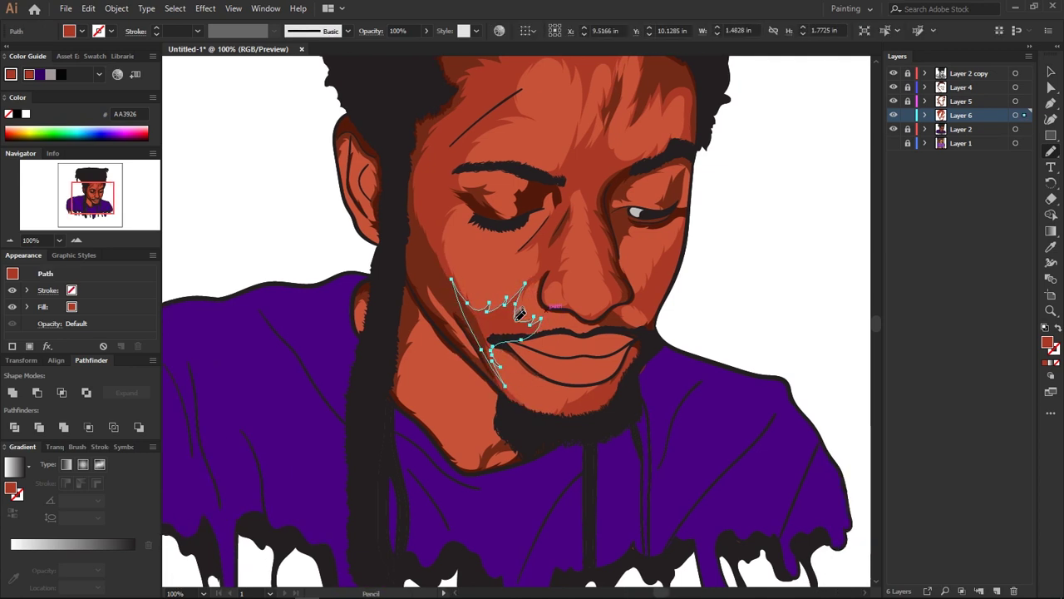
{"action": "key", "text": "ctrl+shift+a"}
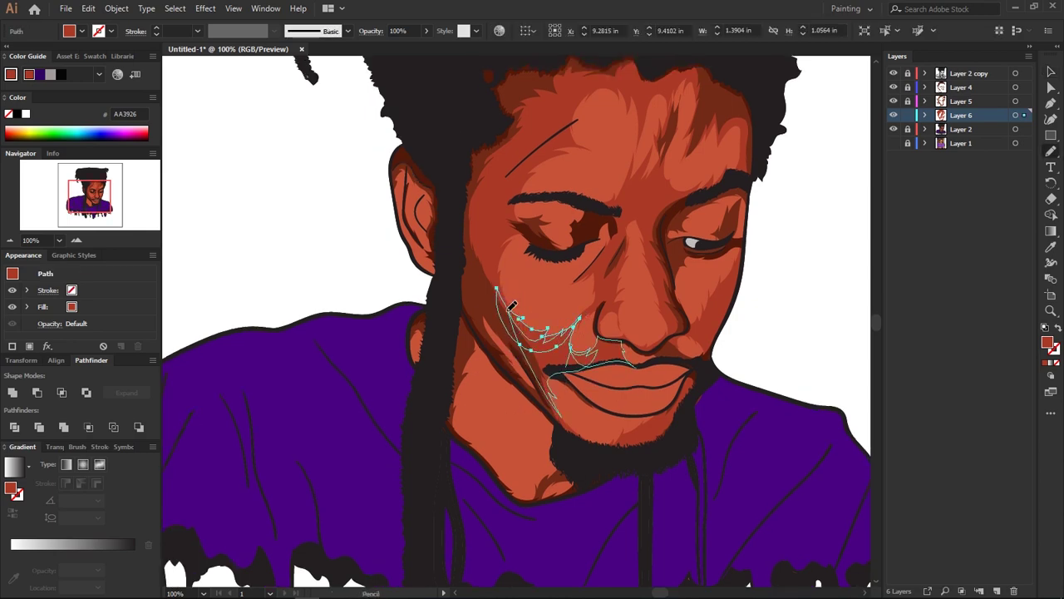
Add shadow shapes along the chin and beside the closed eyelid
{"action": "key", "text": "v"}
{"action": "scroll", "coordinate": [607, 313], "scroll_direction": "down", "scroll_amount": 3}
{"action": "scroll", "coordinate": [608, 314], "scroll_direction": "up", "scroll_amount": 3}
{"action": "scroll", "coordinate": [657, 333], "scroll_direction": "left", "scroll_amount": 3}
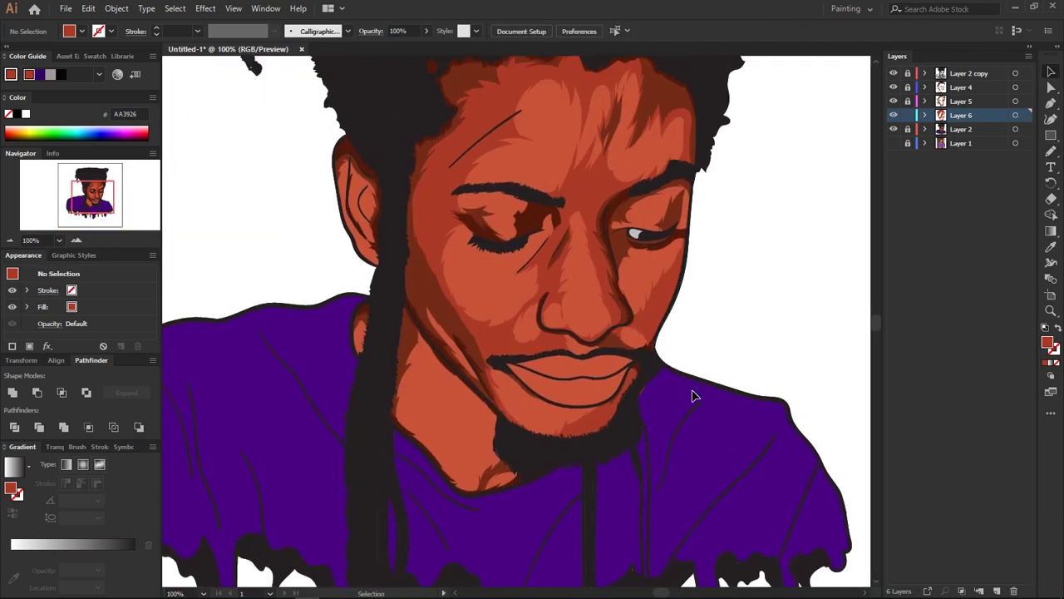
{"action": "key", "text": "n"}
{"action": "scroll", "coordinate": [577, 385], "scroll_direction": "up", "scroll_amount": 2}
{"action": "scroll", "coordinate": [578, 385], "scroll_direction": "down", "scroll_amount": 2}
{"action": "scroll", "coordinate": [569, 324], "scroll_direction": "down", "scroll_amount": 1}
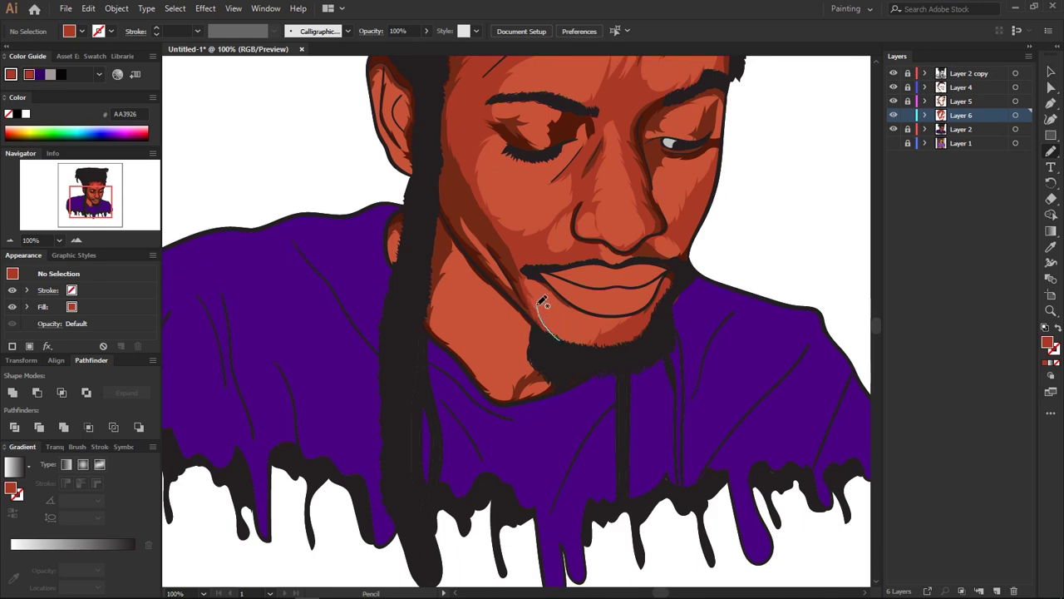
{"action": "mouse_move", "coordinate": [520, 274]}
{"action": "left_mouse_down"}
{"action": "mouse_move", "coordinate": [553, 322]}
{"action": "mouse_move", "coordinate": [509, 301]}
{"action": "left_mouse_up"}
{"action": "scroll", "coordinate": [533, 300], "scroll_direction": "up", "scroll_amount": 3}
{"action": "scroll", "coordinate": [805, 337], "scroll_direction": "down", "scroll_amount": 2}
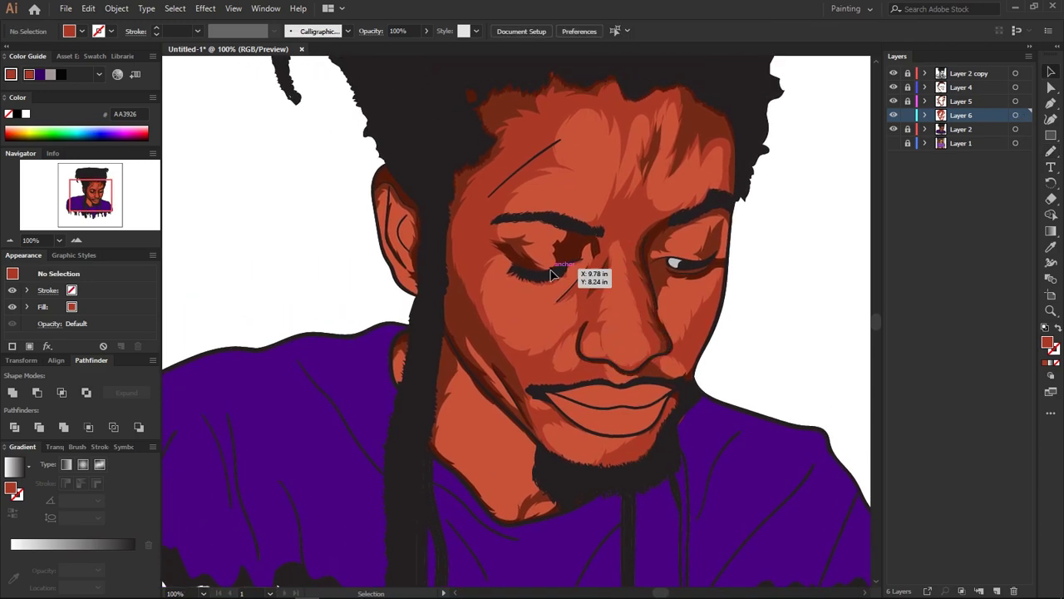
{"action": "scroll", "coordinate": [582, 259], "scroll_direction": "down", "scroll_amount": 1}
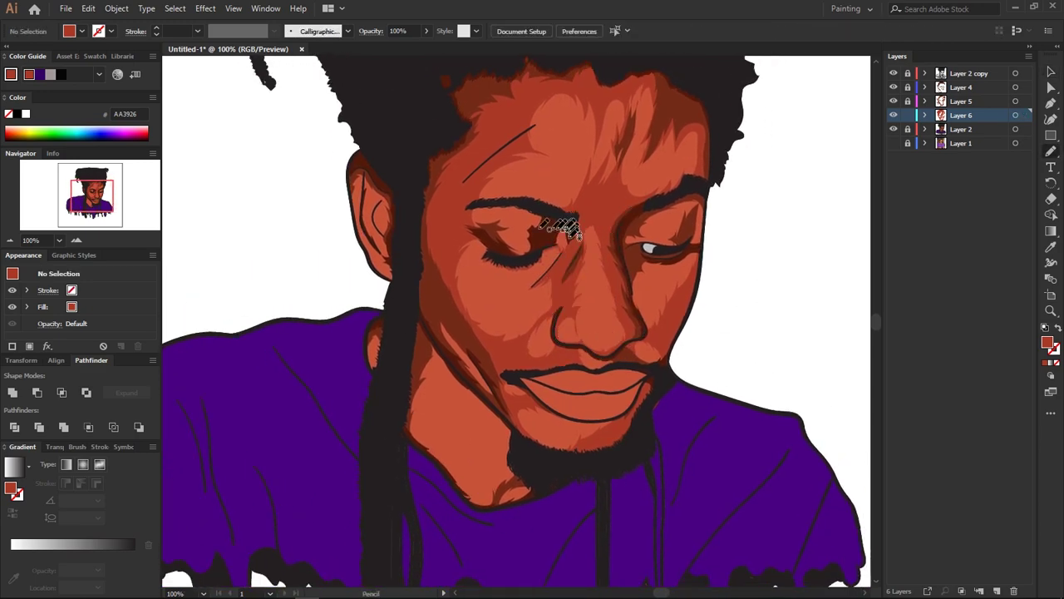
{"action": "left_click_drag", "start_coordinate": [564, 233], "coordinate": [539, 257]}
{"action": "scroll", "coordinate": [549, 246], "scroll_direction": "right", "scroll_amount": 3}
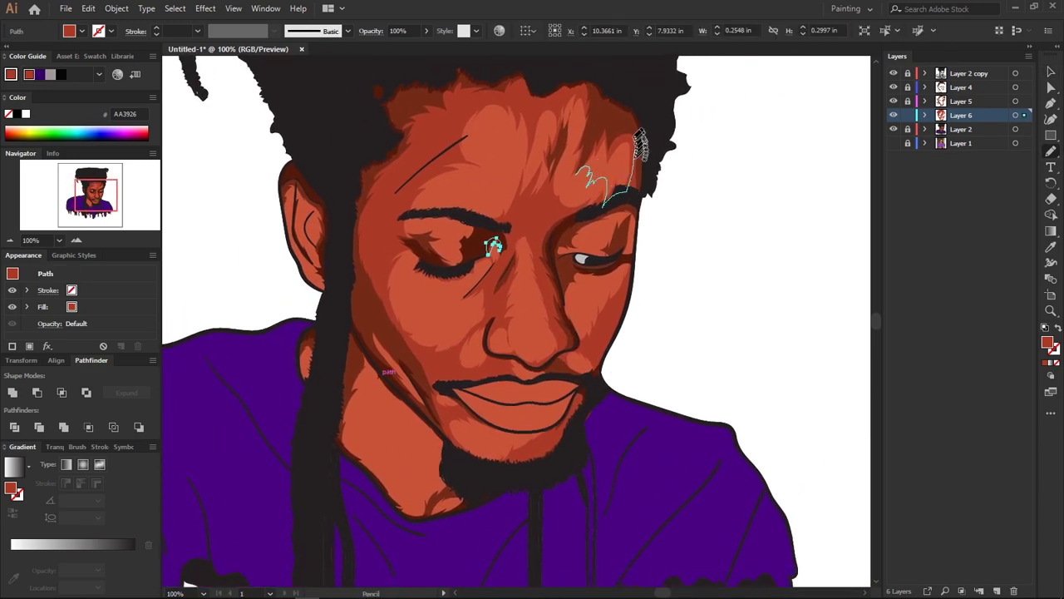
{"action": "mouse_move", "coordinate": [641, 146]}
{"action": "left_mouse_down"}
{"action": "mouse_move", "coordinate": [607, 316]}
{"action": "mouse_move", "coordinate": [737, 229]}
{"action": "left_mouse_up"}
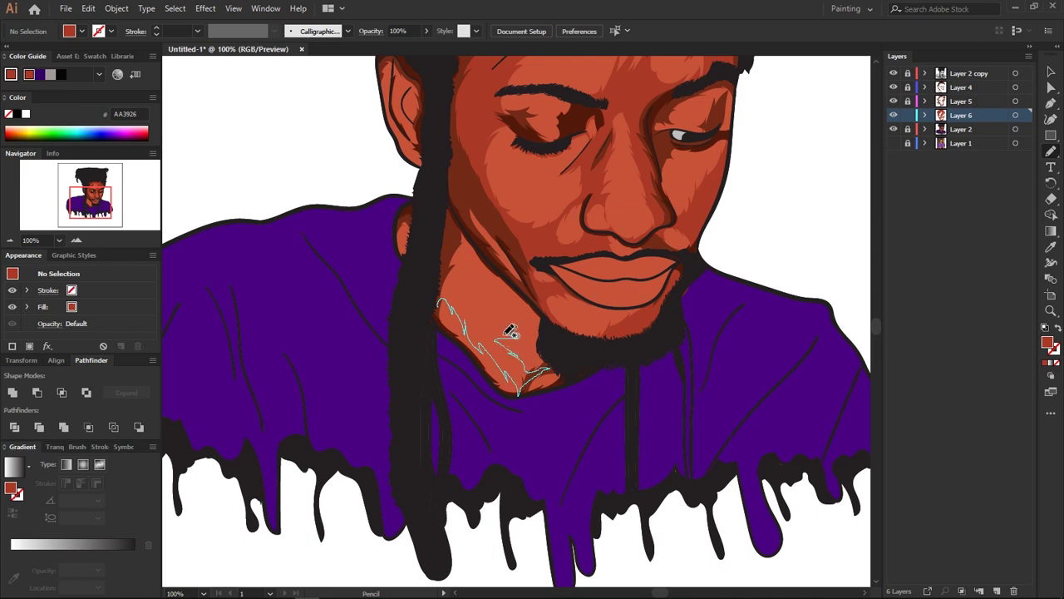
Draw shadow shapes down the chin into the neck and inside the ear
{"action": "left_click_drag", "start_coordinate": [518, 280], "coordinate": [541, 341]}
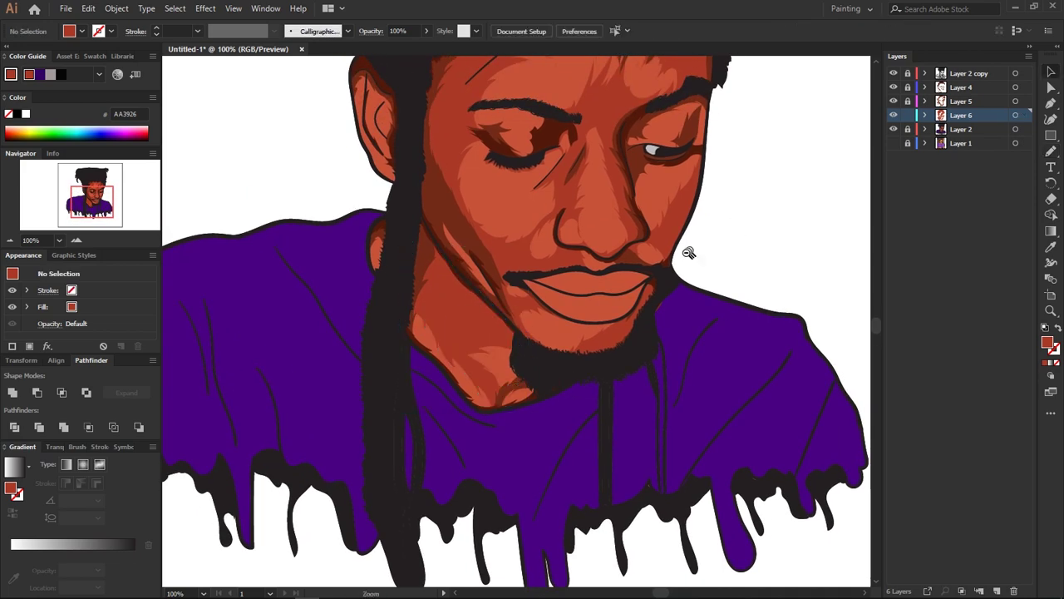
{"action": "key", "text": "ctrl+minus"}
{"action": "key", "text": "ctrl+plus"}
{"action": "key", "text": "ctrl+plus"}
{"action": "key", "text": "ctrl+plus"}
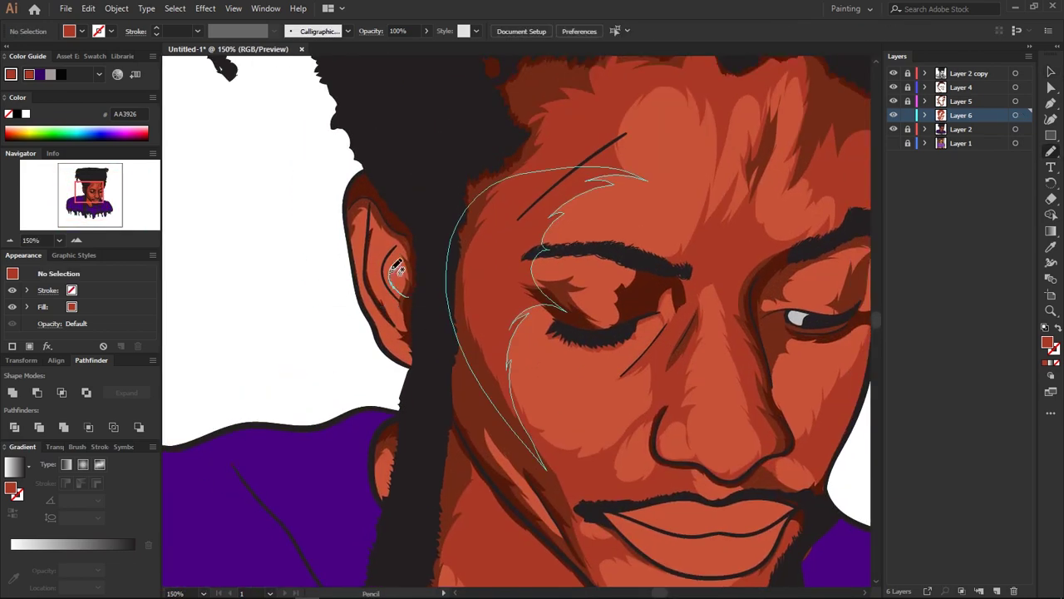
{"action": "left_click_drag", "start_coordinate": [410, 330], "coordinate": [422, 391]}
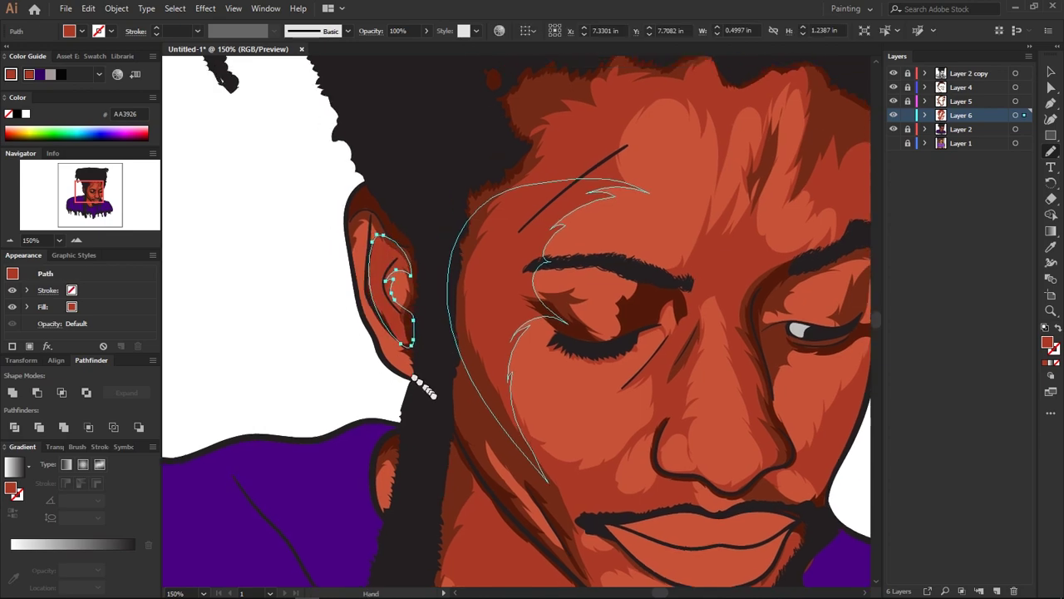
{"action": "key", "text": "ctrl+minus"}
{"action": "key", "text": "ctrl+minus"}
{"action": "key", "text": "ctrl+minus"}
Zoom in on the shirt and sample its purple 260249 for fold shading
{"action": "key", "text": "ctrl+plus"}
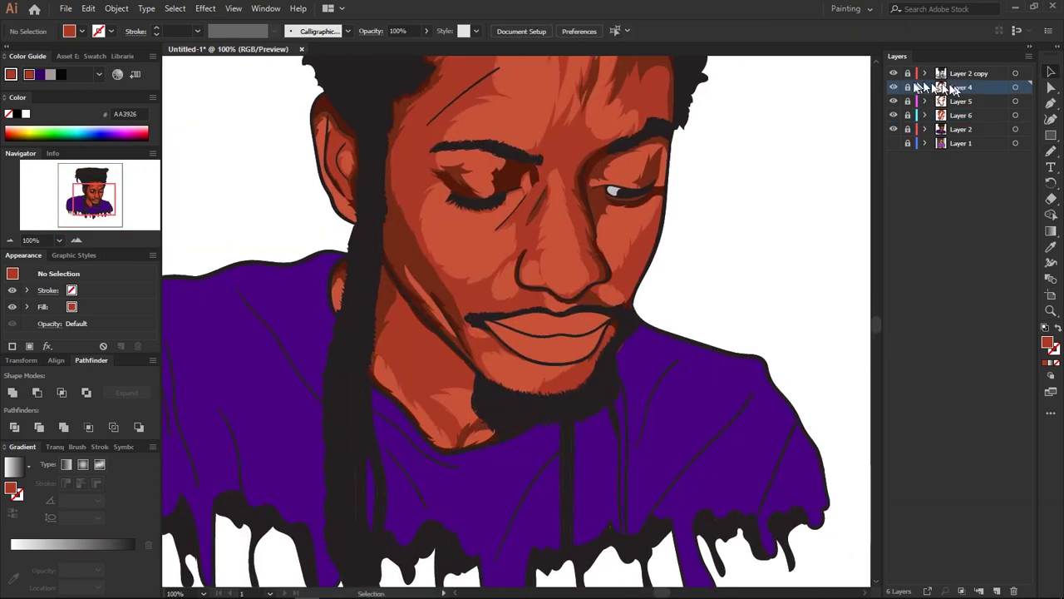
{"action": "scroll", "coordinate": [468, 375], "scroll_direction": "down", "scroll_amount": 3}
{"action": "scroll", "coordinate": [469, 375], "scroll_direction": "left", "scroll_amount": 2}
{"action": "left_click", "coordinate": [468, 375]}
{"action": "key", "text": "n"}
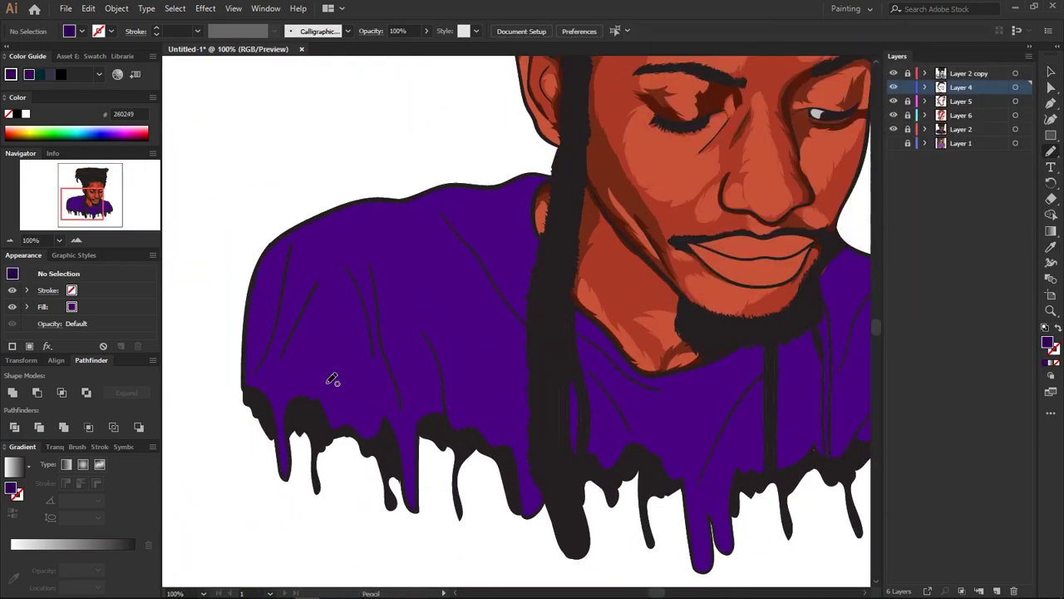
Draw freehand fold shading shapes along the shoulder edge and mid-shirt
{"action": "scroll", "coordinate": [319, 337], "scroll_direction": "left", "scroll_amount": 2}
{"action": "scroll", "coordinate": [318, 337], "scroll_direction": "up", "scroll_amount": 1}
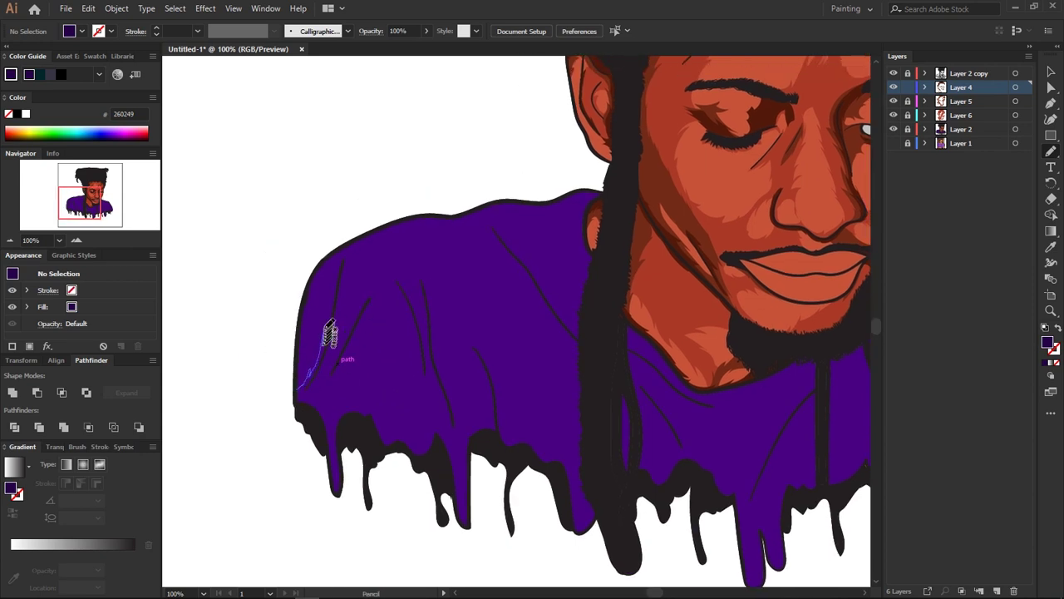
{"action": "left_click_drag", "start_coordinate": [330, 332], "coordinate": [304, 390]}
{"action": "scroll", "coordinate": [351, 330], "scroll_direction": "left", "scroll_amount": 1}
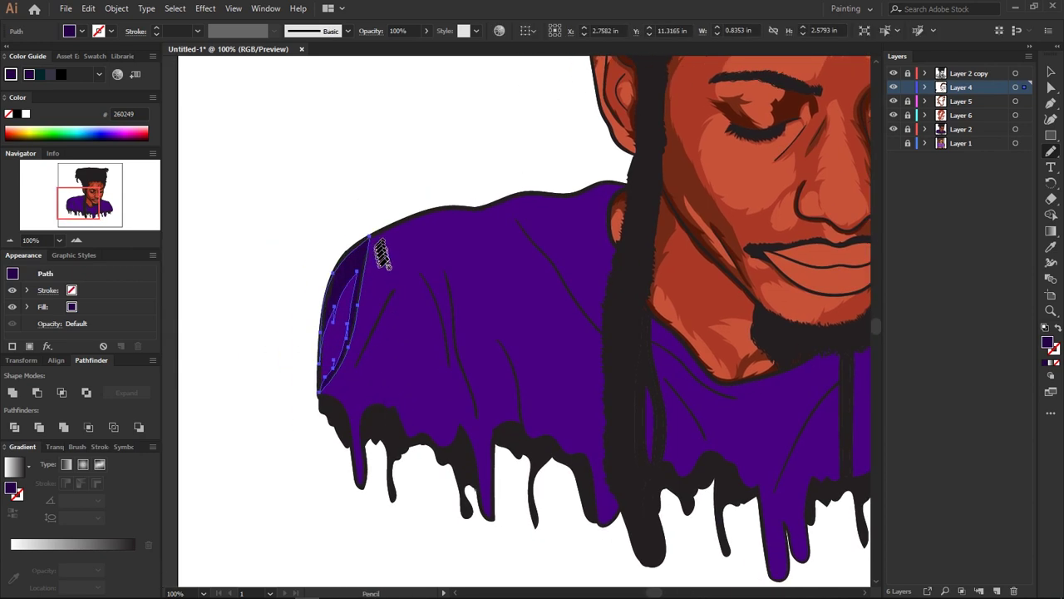
{"action": "left_click_drag", "start_coordinate": [378, 250], "coordinate": [357, 366]}
{"action": "scroll", "coordinate": [424, 300], "scroll_direction": "down", "scroll_amount": 1}
{"action": "scroll", "coordinate": [424, 299], "scroll_direction": "right", "scroll_amount": 1}
{"action": "mouse_move", "coordinate": [429, 337]}
{"action": "left_mouse_down"}
{"action": "mouse_move", "coordinate": [403, 246]}
{"action": "mouse_move", "coordinate": [463, 381]}
{"action": "left_mouse_up"}
{"action": "scroll", "coordinate": [449, 266], "scroll_direction": "down", "scroll_amount": 2}
{"action": "scroll", "coordinate": [475, 286], "scroll_direction": "up", "scroll_amount": 2}
{"action": "scroll", "coordinate": [475, 285], "scroll_direction": "right", "scroll_amount": 1}
{"action": "left_click_drag", "start_coordinate": [452, 156], "coordinate": [556, 291]}
{"action": "scroll", "coordinate": [451, 175], "scroll_direction": "down", "scroll_amount": 2}
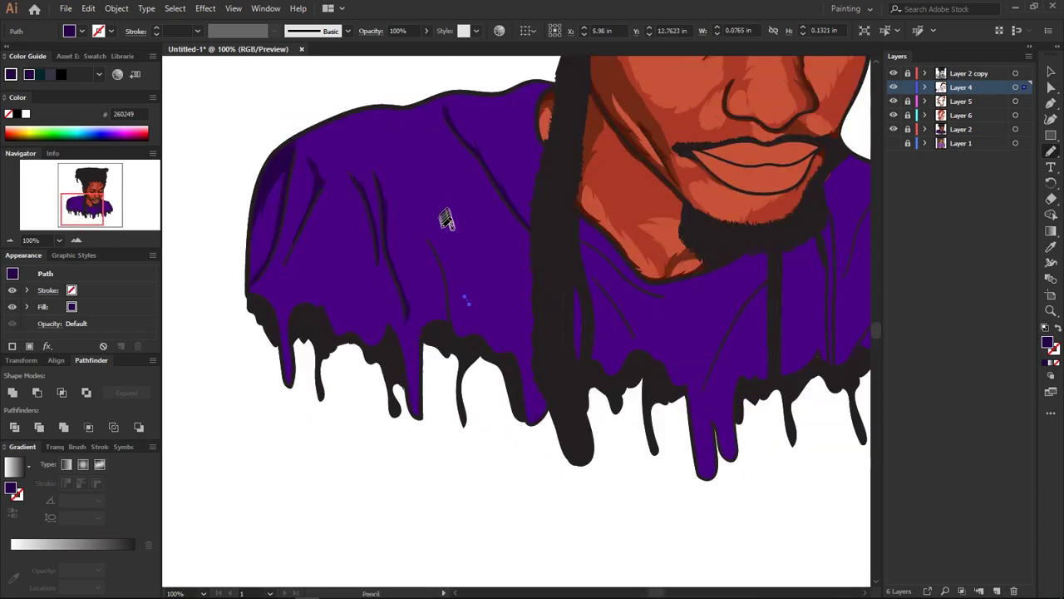
{"action": "scroll", "coordinate": [444, 218], "scroll_direction": "right", "scroll_amount": 1}
{"action": "scroll", "coordinate": [453, 221], "scroll_direction": "down", "scroll_amount": 2}
{"action": "scroll", "coordinate": [439, 248], "scroll_direction": "right", "scroll_amount": 1}
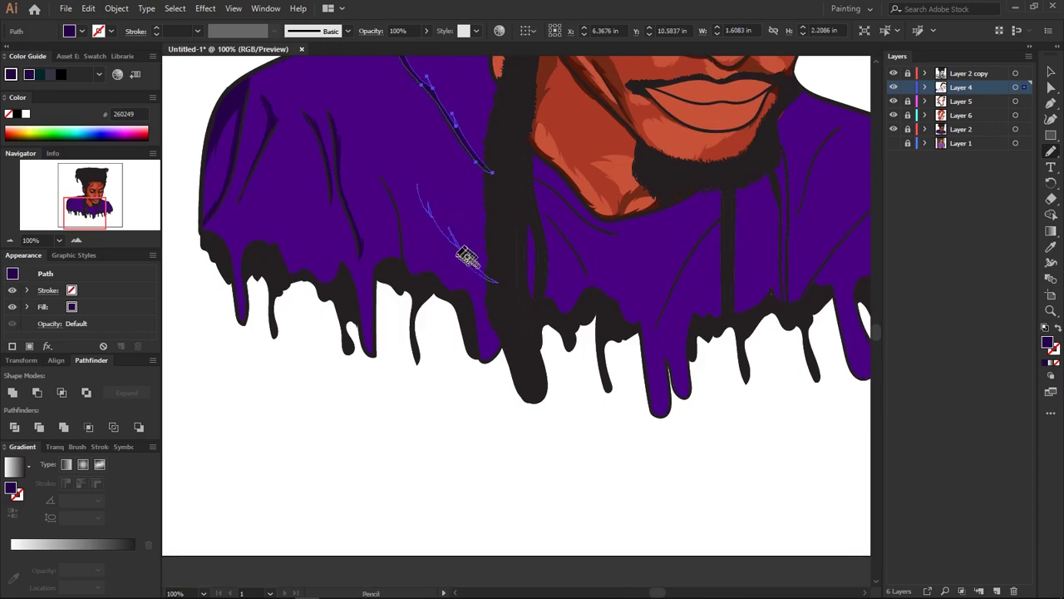
Add more fold lines across the shirt front, left shoulder and sleeve drip
{"action": "left_click_drag", "start_coordinate": [466, 256], "coordinate": [474, 266]}
{"action": "scroll", "coordinate": [466, 257], "scroll_direction": "down", "scroll_amount": 2}
{"action": "scroll", "coordinate": [465, 256], "scroll_direction": "right", "scroll_amount": 1}
{"action": "scroll", "coordinate": [442, 247], "scroll_direction": "up", "scroll_amount": 2}
{"action": "scroll", "coordinate": [441, 247], "scroll_direction": "left", "scroll_amount": 3}
{"action": "left_click_drag", "start_coordinate": [335, 183], "coordinate": [375, 264]}
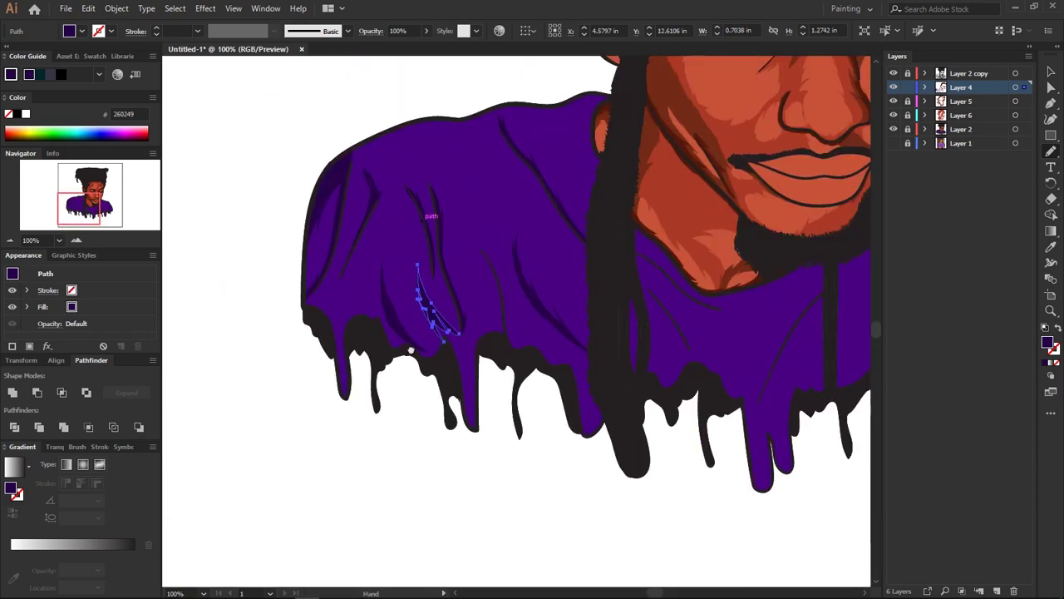
{"action": "left_click_drag", "start_coordinate": [297, 285], "coordinate": [329, 378]}
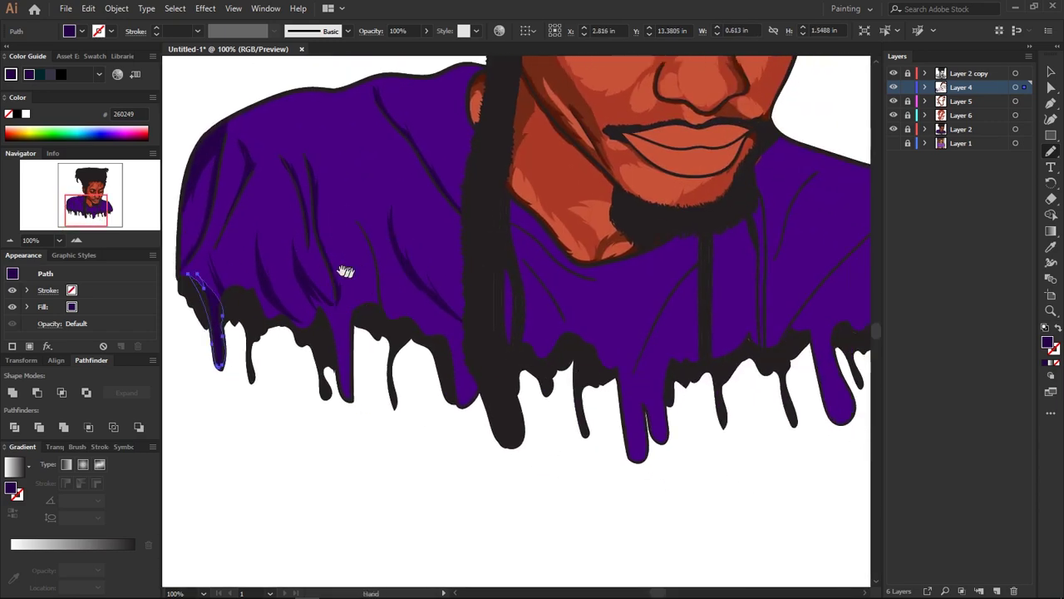
{"action": "left_click_drag", "start_coordinate": [283, 156], "coordinate": [343, 217]}
{"action": "left_click_drag", "start_coordinate": [308, 155], "coordinate": [309, 158]}
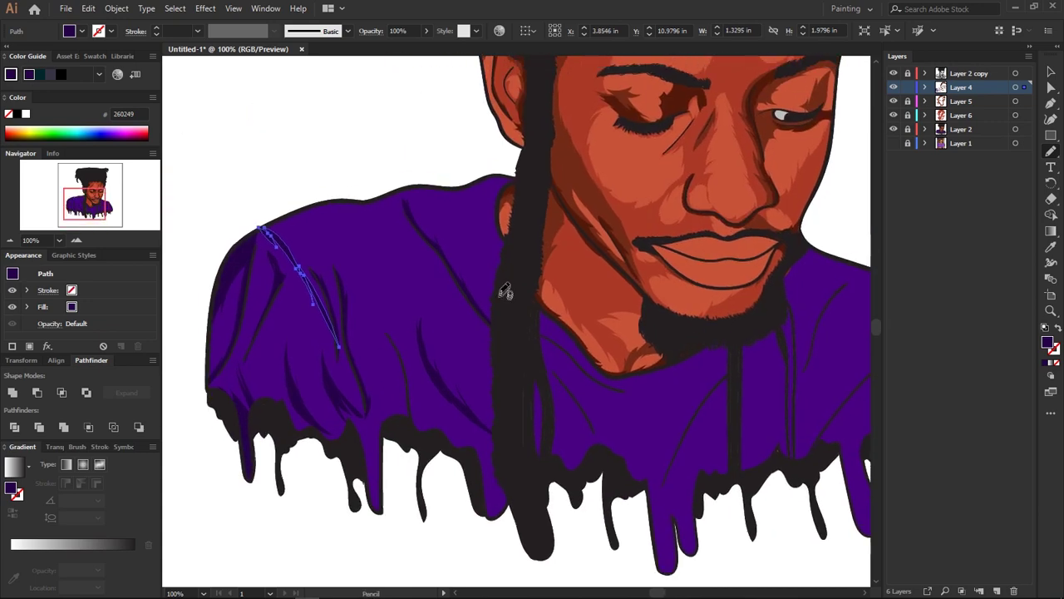
{"action": "left_click_drag", "start_coordinate": [494, 182], "coordinate": [497, 184]}
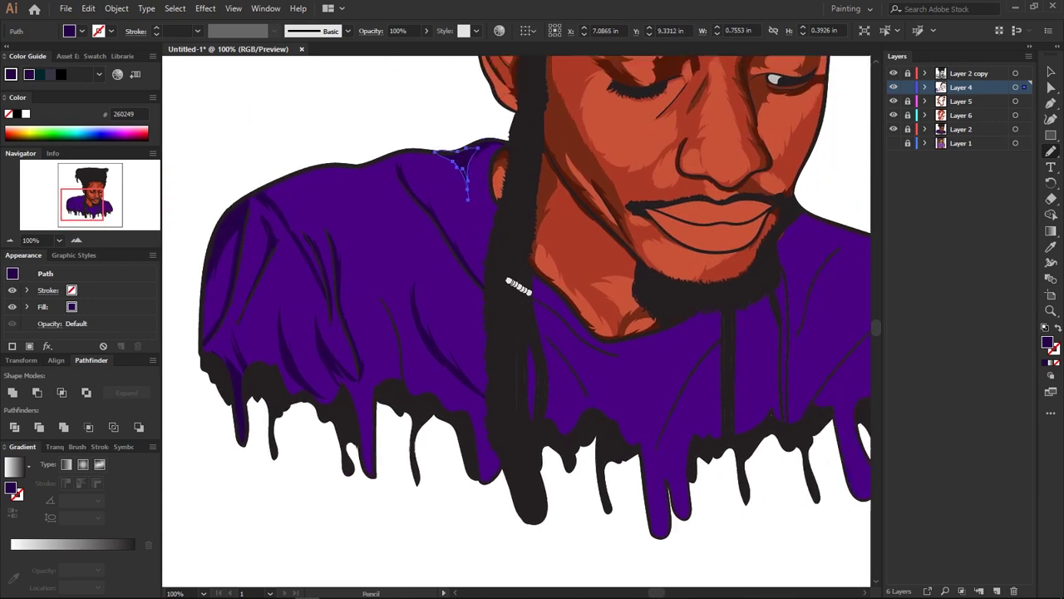
{"action": "scroll", "coordinate": [464, 235], "scroll_direction": "down", "scroll_amount": 3}
{"action": "left_click_drag", "start_coordinate": [440, 226], "coordinate": [483, 253]}
{"action": "mouse_move", "coordinate": [561, 350]}
{"action": "left_mouse_down"}
{"action": "mouse_move", "coordinate": [552, 320]}
{"action": "mouse_move", "coordinate": [541, 366]}
{"action": "left_mouse_up"}
{"action": "scroll", "coordinate": [543, 332], "scroll_direction": "down", "scroll_amount": 2}
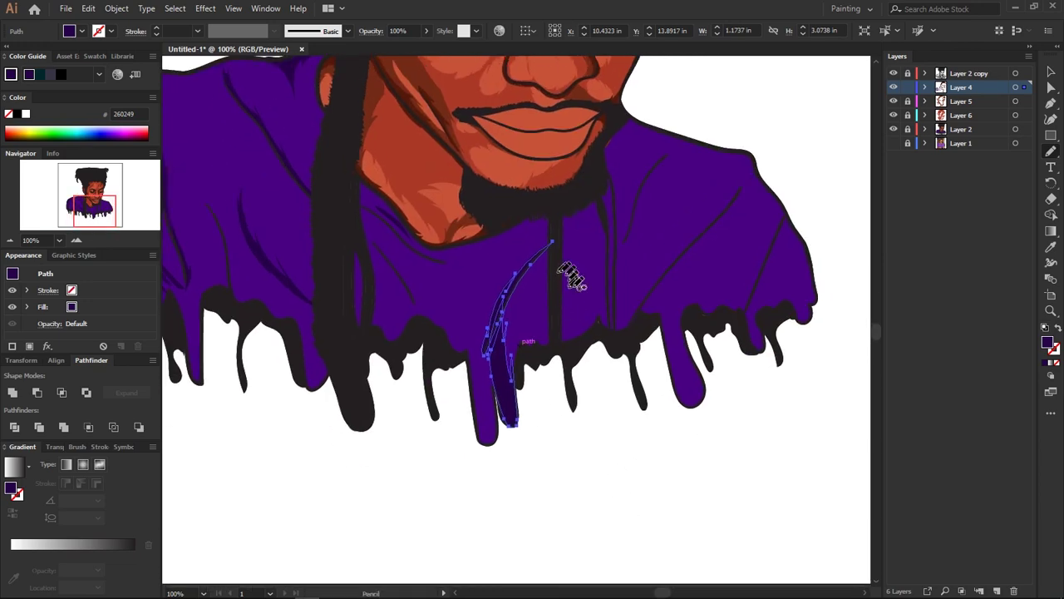
{"action": "left_click_drag", "start_coordinate": [657, 237], "coordinate": [612, 232]}
Select all fold strokes and recolour them with the purple's saturation lowered to 72
{"action": "key", "text": "ctrl+minus"}
{"action": "key", "text": "ctrl+minus"}
{"action": "key", "text": "ctrl+minus"}
{"action": "key", "text": "v"}
{"action": "key", "text": "ctrl+a"}
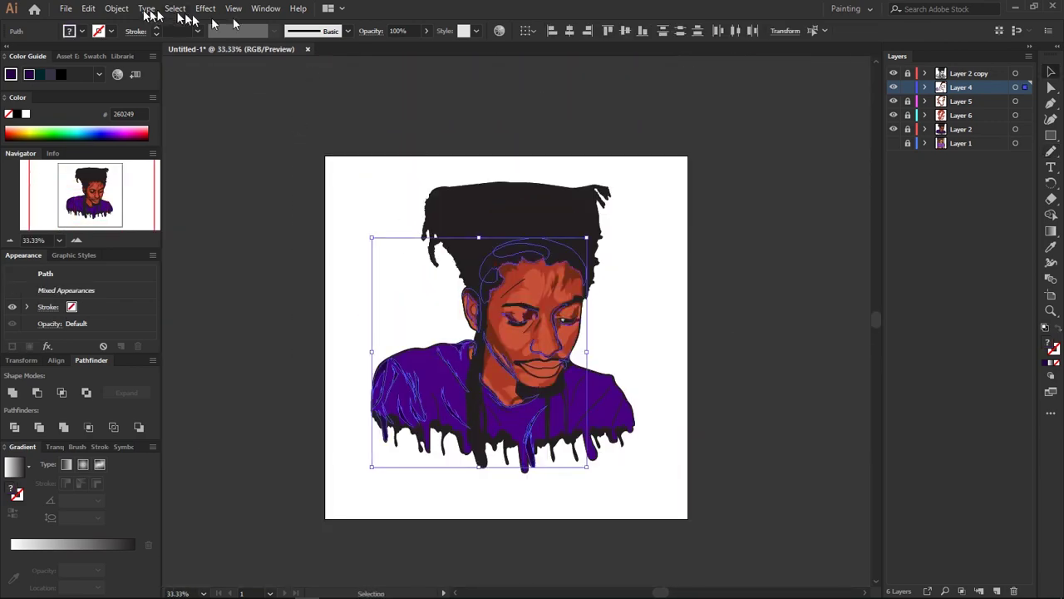
{"action": "left_click_drag", "start_coordinate": [723, 353], "coordinate": [703, 365]}
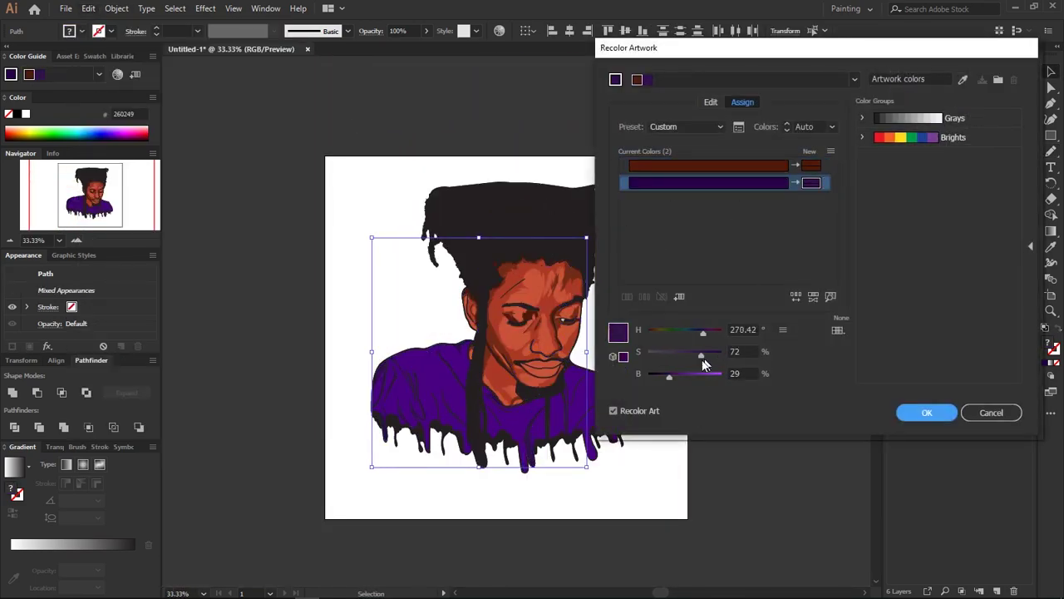
{"action": "left_click", "coordinate": [926, 412]}
Deselect the artwork, check the fill colour, and return to 100% zoom
{"action": "key", "text": "ctrl+shift+a"}
{"action": "double_click", "coordinate": [1048, 343]}
{"action": "key", "text": "Escape"}
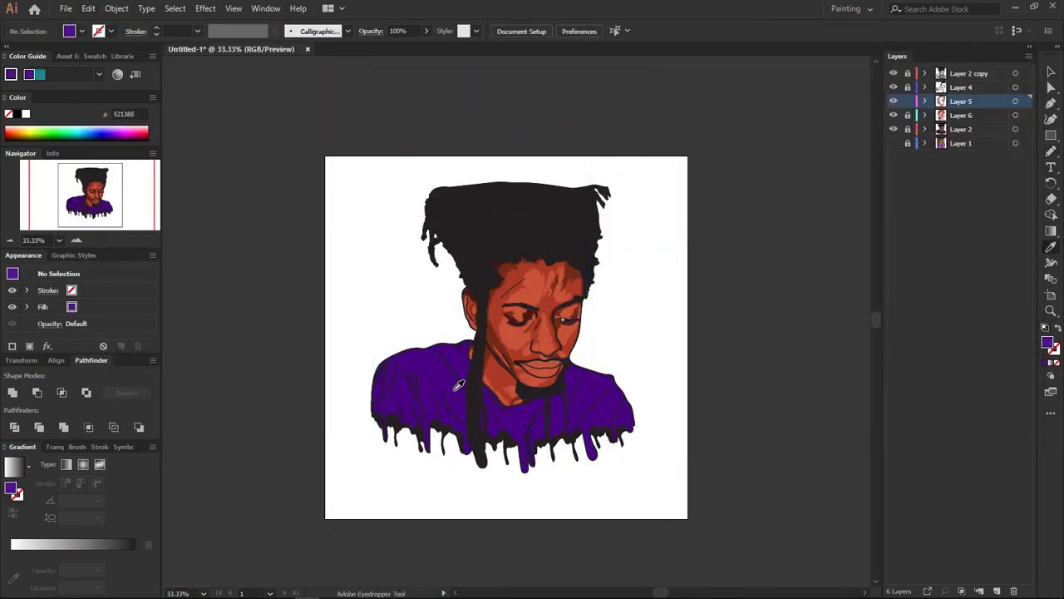
{"action": "key", "text": "ctrl+1"}
Draw pencil highlight shapes on the left sleeve, left shoulder, and collar under the chin
{"action": "key", "text": "n"}
{"action": "left_click_drag", "start_coordinate": [211, 356], "coordinate": [322, 327]}
{"action": "left_click_drag", "start_coordinate": [363, 390], "coordinate": [329, 322]}
{"action": "scroll", "coordinate": [312, 371], "scroll_direction": "up", "scroll_amount": 3}
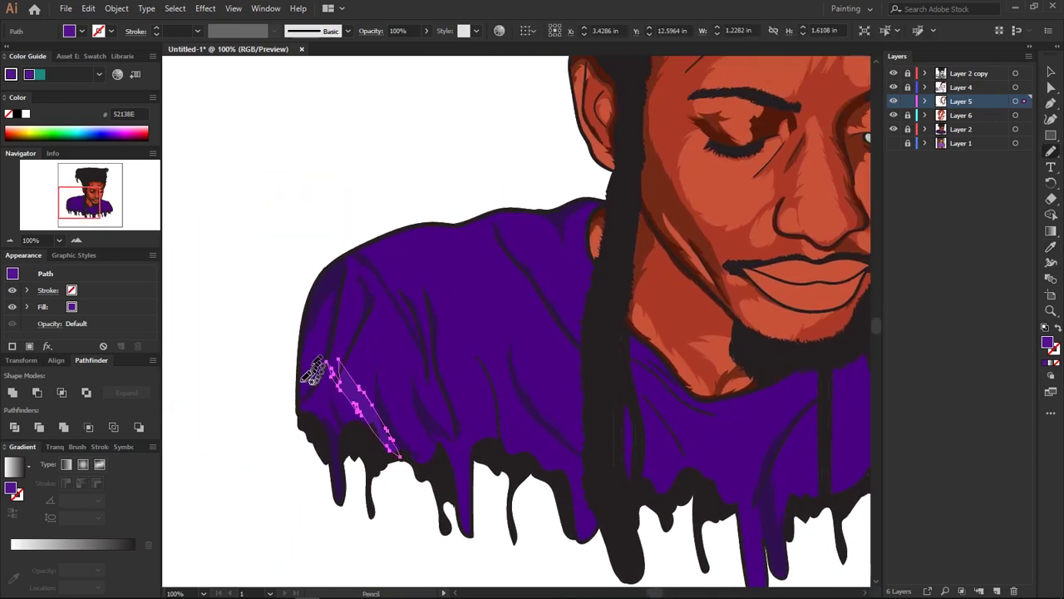
{"action": "scroll", "coordinate": [306, 391], "scroll_direction": "up", "scroll_amount": 2}
{"action": "left_click_drag", "start_coordinate": [356, 249], "coordinate": [291, 349]}
{"action": "scroll", "coordinate": [291, 349], "scroll_direction": "right", "scroll_amount": 2}
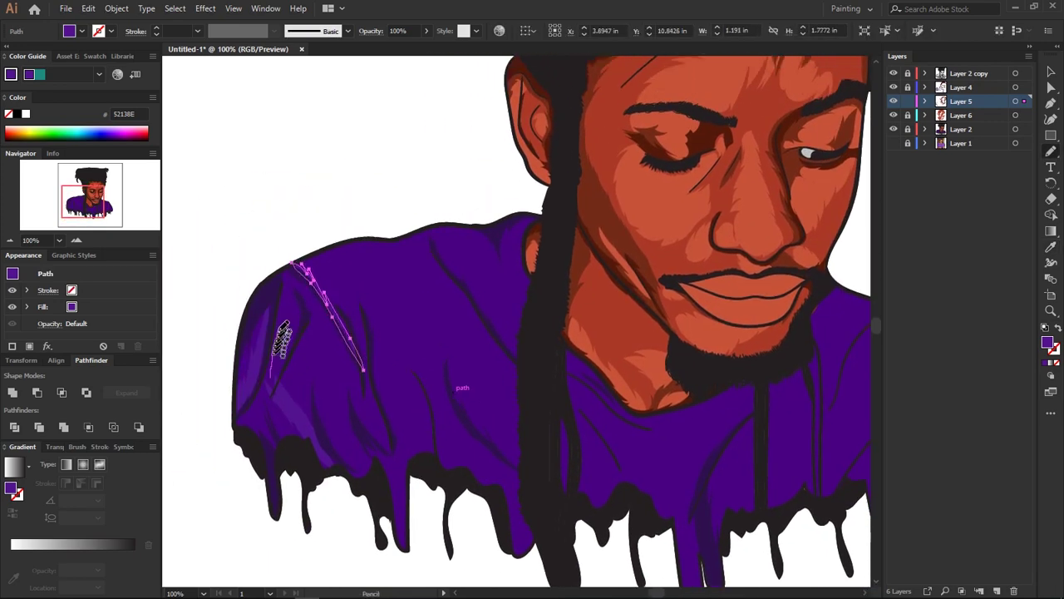
{"action": "left_click_drag", "start_coordinate": [284, 287], "coordinate": [274, 354]}
{"action": "scroll", "coordinate": [267, 291], "scroll_direction": "down", "scroll_amount": 2}
{"action": "scroll", "coordinate": [258, 226], "scroll_direction": "right", "scroll_amount": 3}
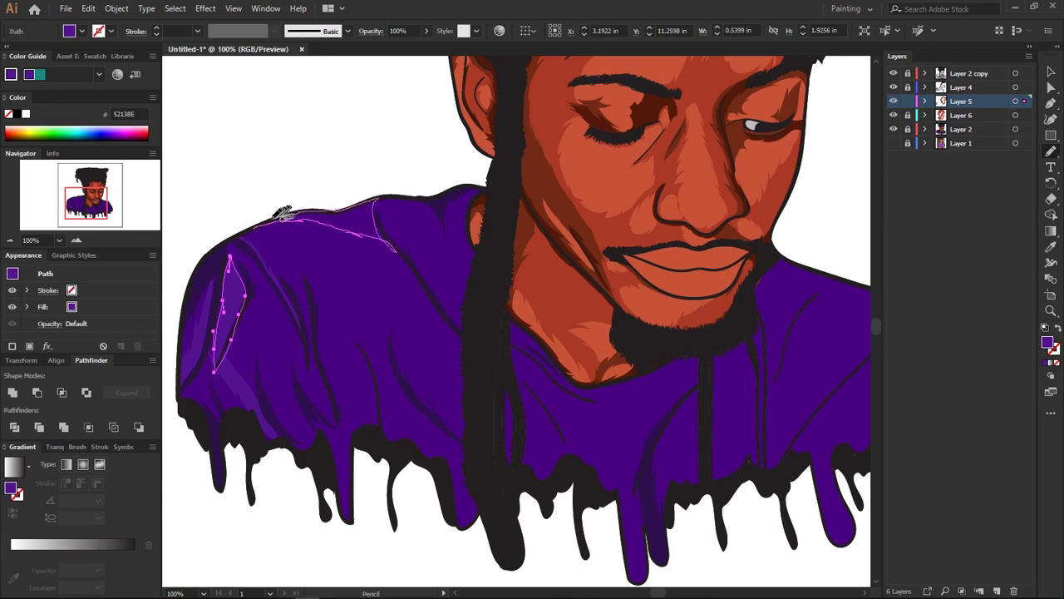
{"action": "left_click_drag", "start_coordinate": [283, 212], "coordinate": [266, 223]}
{"action": "scroll", "coordinate": [432, 203], "scroll_direction": "right", "scroll_amount": 2}
{"action": "left_click_drag", "start_coordinate": [467, 312], "coordinate": [503, 336]}
{"action": "scroll", "coordinate": [449, 296], "scroll_direction": "down", "scroll_amount": 2}
{"action": "scroll", "coordinate": [449, 295], "scroll_direction": "right", "scroll_amount": 2}
{"action": "scroll", "coordinate": [503, 335], "scroll_direction": "down", "scroll_amount": 1}
{"action": "scroll", "coordinate": [503, 335], "scroll_direction": "right", "scroll_amount": 1}
{"action": "left_click_drag", "start_coordinate": [613, 309], "coordinate": [621, 298]}
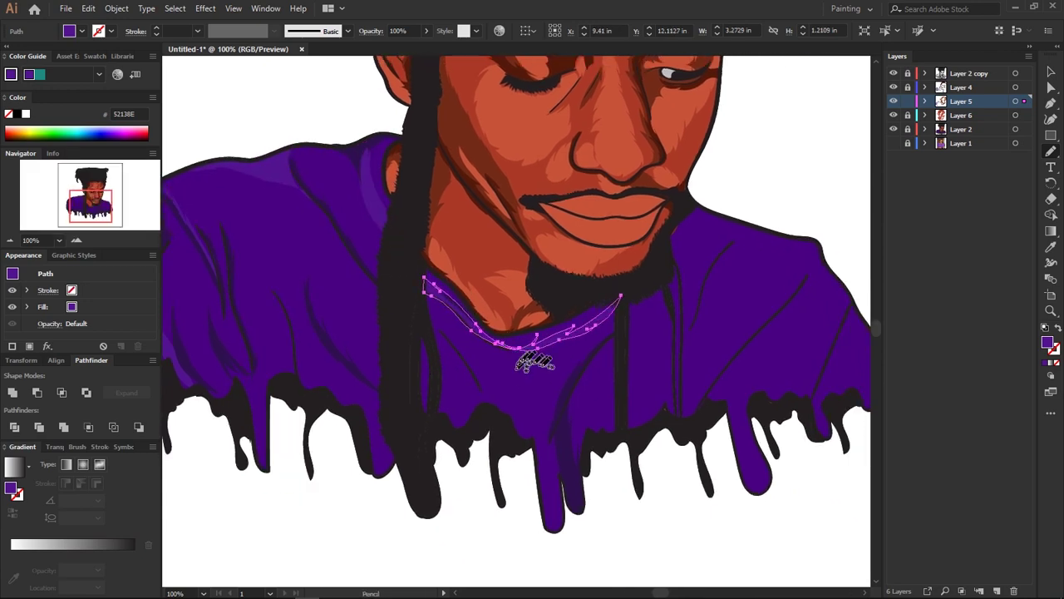
{"action": "scroll", "coordinate": [627, 222], "scroll_direction": "down", "scroll_amount": 1}
{"action": "scroll", "coordinate": [628, 223], "scroll_direction": "right", "scroll_amount": 2}
{"action": "left_click_drag", "start_coordinate": [625, 191], "coordinate": [626, 190]}
{"action": "scroll", "coordinate": [657, 204], "scroll_direction": "down", "scroll_amount": 1}
{"action": "scroll", "coordinate": [657, 203], "scroll_direction": "right", "scroll_amount": 2}
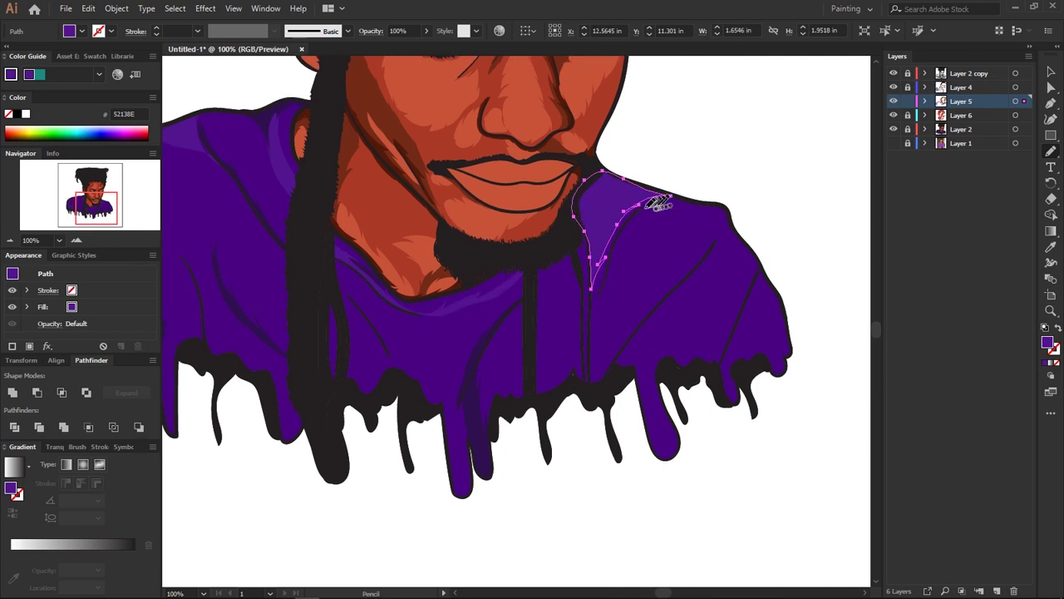
Add highlight streaks across the right chest, right shoulder edge, and left sleeve
{"action": "left_click_drag", "start_coordinate": [706, 197], "coordinate": [732, 229]}
{"action": "scroll", "coordinate": [665, 249], "scroll_direction": "down", "scroll_amount": 2}
{"action": "scroll", "coordinate": [542, 265], "scroll_direction": "right", "scroll_amount": 1}
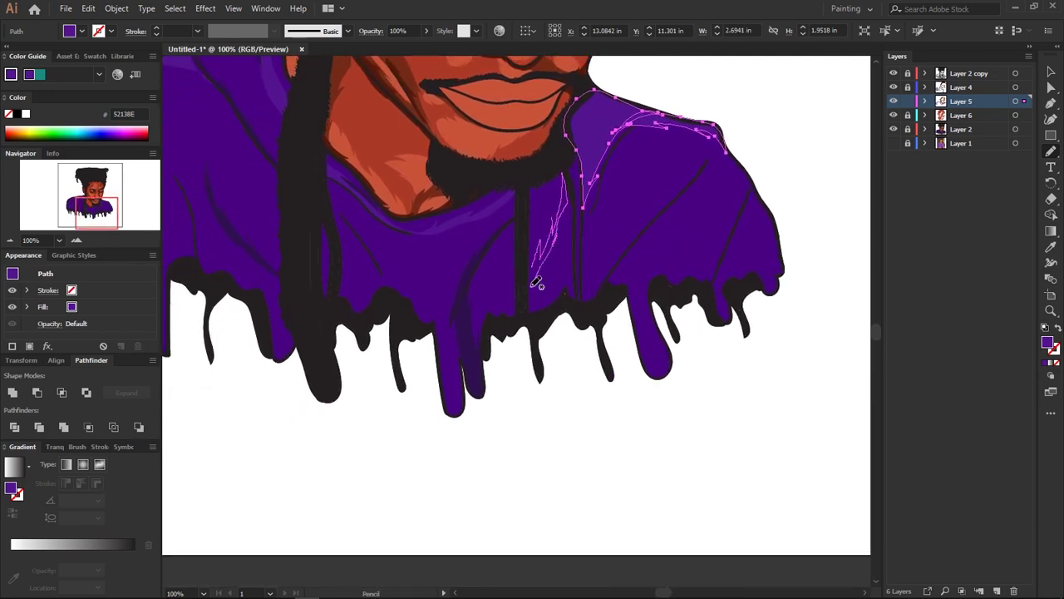
{"action": "left_click_drag", "start_coordinate": [536, 284], "coordinate": [538, 286]}
{"action": "scroll", "coordinate": [582, 274], "scroll_direction": "up", "scroll_amount": 2}
{"action": "scroll", "coordinate": [582, 275], "scroll_direction": "right", "scroll_amount": 1}
{"action": "left_click_drag", "start_coordinate": [624, 272], "coordinate": [564, 353]}
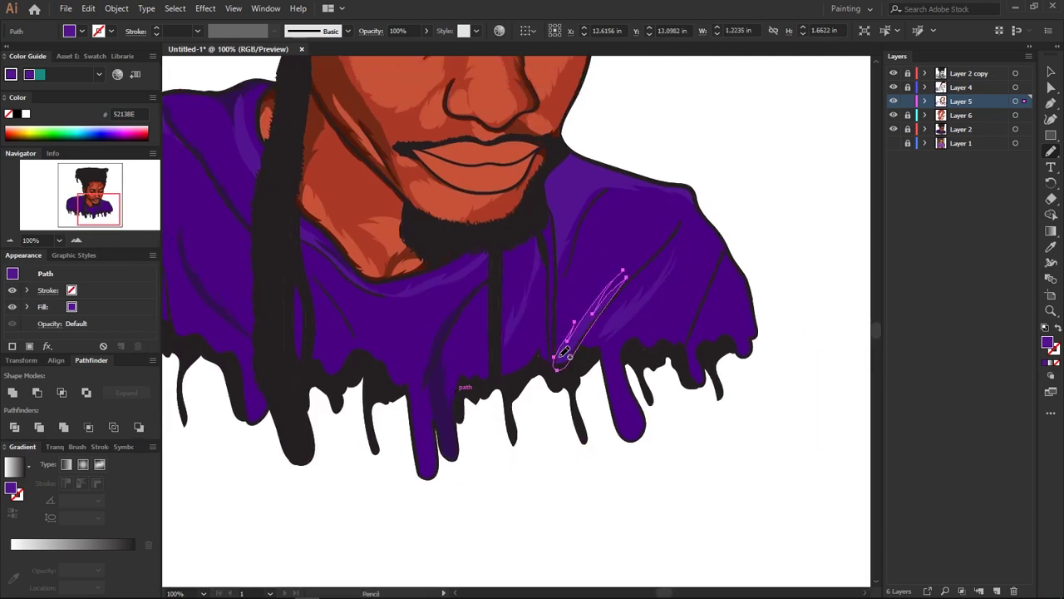
{"action": "scroll", "coordinate": [563, 354], "scroll_direction": "down", "scroll_amount": 2}
{"action": "scroll", "coordinate": [564, 353], "scroll_direction": "right", "scroll_amount": 1}
{"action": "left_click_drag", "start_coordinate": [646, 213], "coordinate": [622, 285]}
{"action": "scroll", "coordinate": [632, 249], "scroll_direction": "up", "scroll_amount": 2}
{"action": "scroll", "coordinate": [632, 250], "scroll_direction": "left", "scroll_amount": 1}
{"action": "left_click_drag", "start_coordinate": [669, 198], "coordinate": [686, 237]}
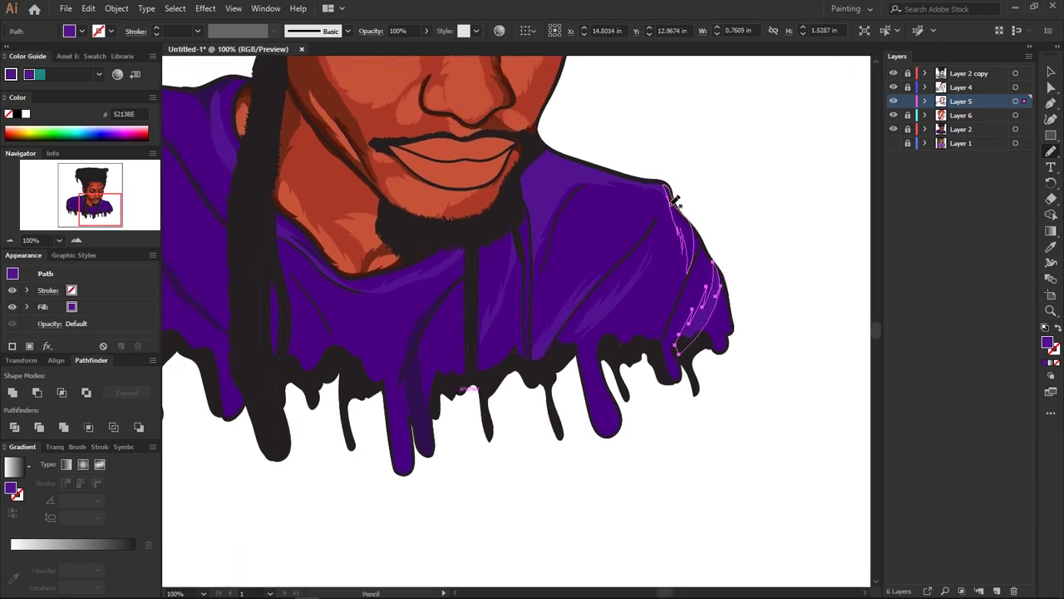
{"action": "left_click_drag", "start_coordinate": [675, 200], "coordinate": [666, 178]}
{"action": "scroll", "coordinate": [666, 178], "scroll_direction": "down", "scroll_amount": 2}
{"action": "scroll", "coordinate": [666, 178], "scroll_direction": "left", "scroll_amount": 1}
{"action": "left_click_drag", "start_coordinate": [358, 208], "coordinate": [424, 292]}
{"action": "left_click_drag", "start_coordinate": [366, 207], "coordinate": [367, 207]}
{"action": "scroll", "coordinate": [366, 207], "scroll_direction": "up", "scroll_amount": 2}
{"action": "scroll", "coordinate": [367, 207], "scroll_direction": "left", "scroll_amount": 1}
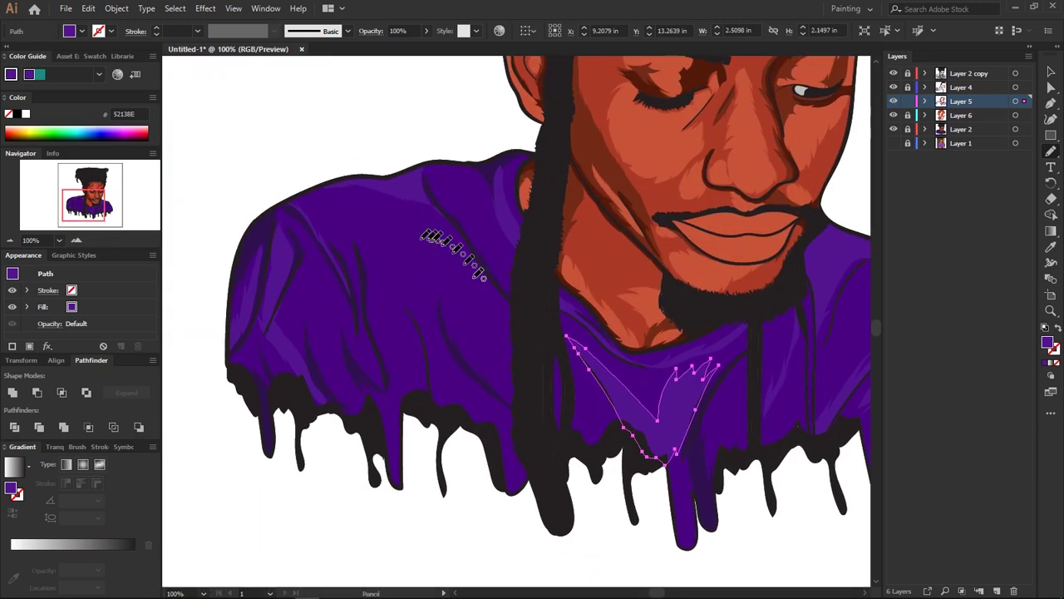
{"action": "left_click_drag", "start_coordinate": [530, 287], "coordinate": [452, 210]}
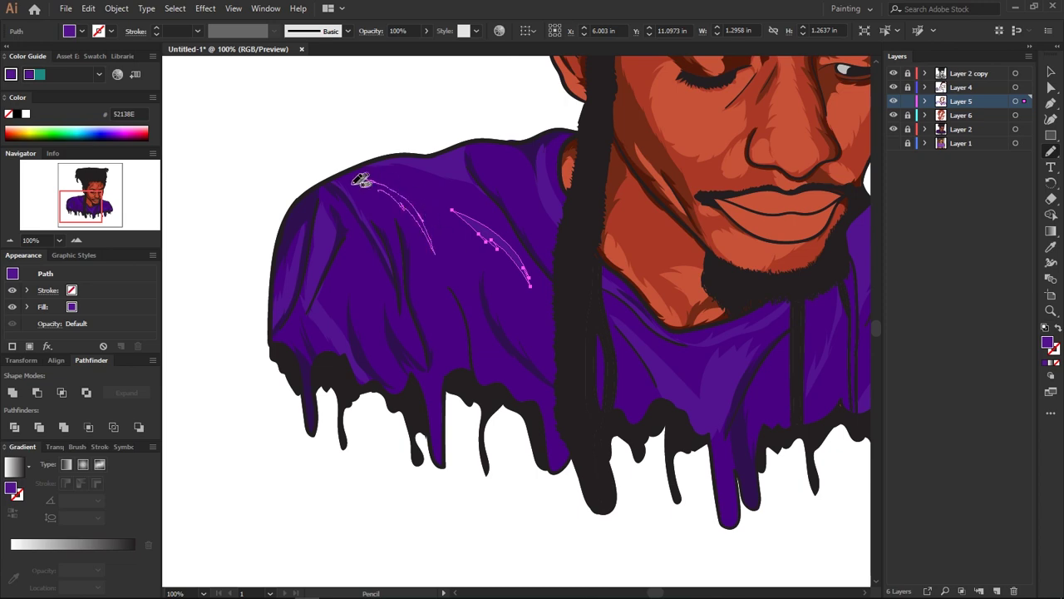
{"action": "left_click_drag", "start_coordinate": [361, 180], "coordinate": [359, 181]}
{"action": "scroll", "coordinate": [462, 332], "scroll_direction": "left", "scroll_amount": 1}
{"action": "left_click_drag", "start_coordinate": [484, 306], "coordinate": [491, 378]}
{"action": "scroll", "coordinate": [491, 379], "scroll_direction": "down", "scroll_amount": 2}
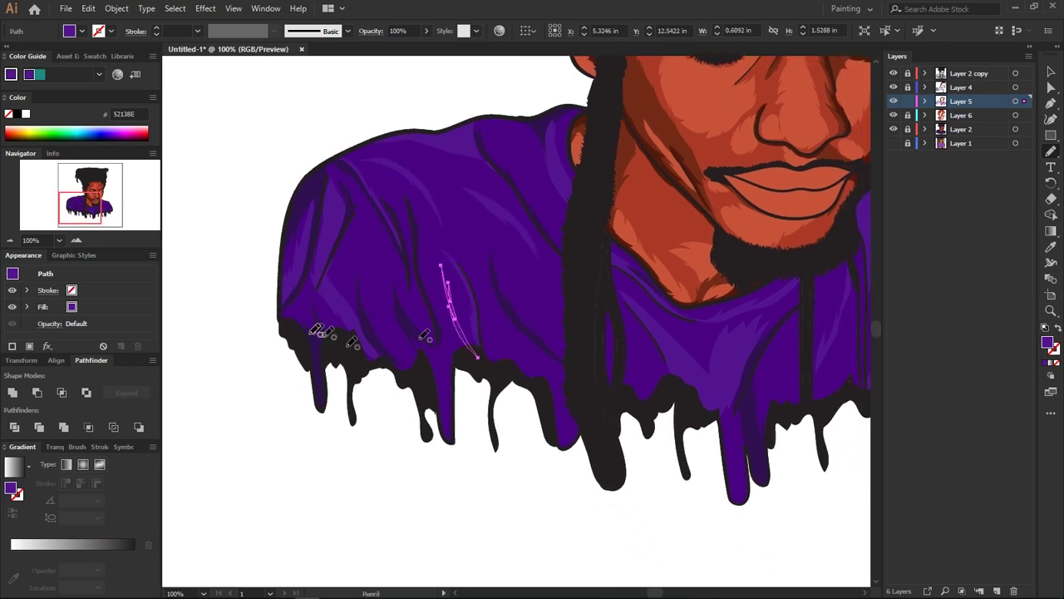
Select all the highlight shapes and recolour them a lighter purple
{"action": "key", "text": "ctrl+minus"}
{"action": "key", "text": "v"}
{"action": "key", "text": "ctrl+a"}
{"action": "left_click", "coordinate": [88, 9]}
{"action": "left_click", "coordinate": [349, 241]}
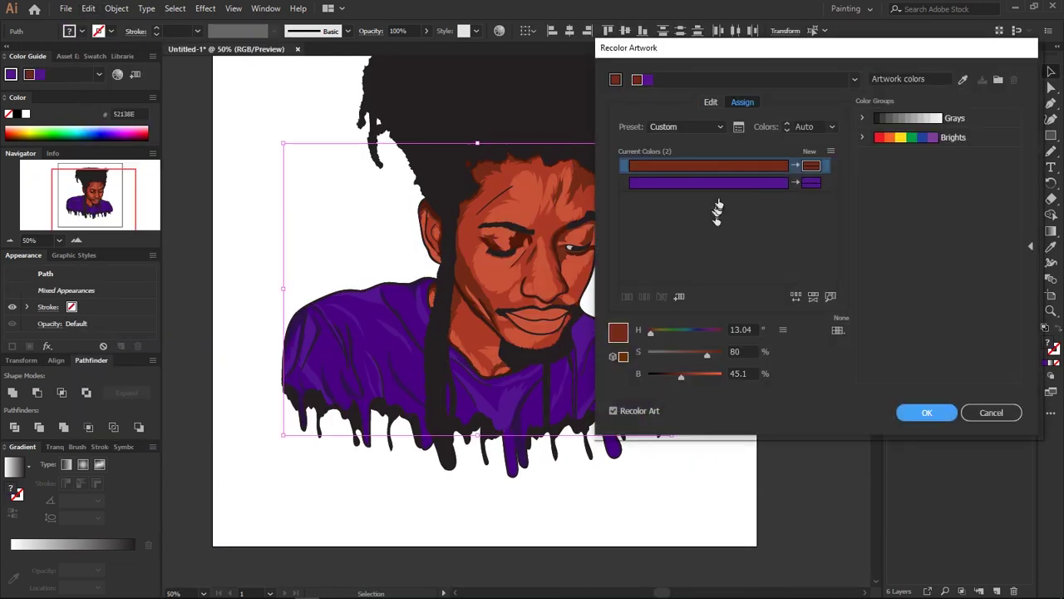
{"action": "left_click", "coordinate": [706, 182]}
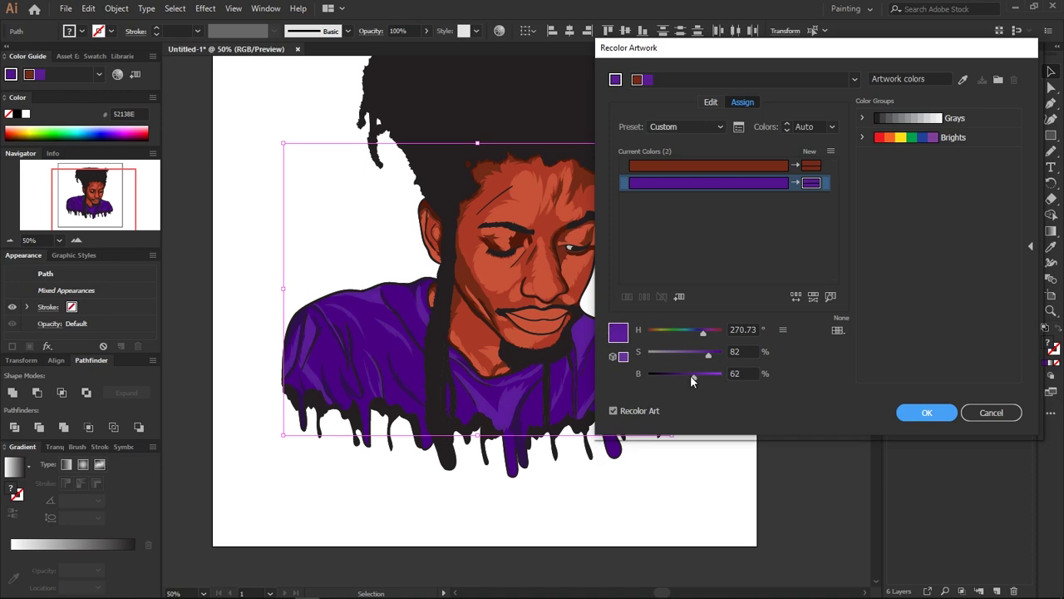
{"action": "left_click", "coordinate": [927, 413]}
{"action": "left_click", "coordinate": [729, 307]}
Zoom in on the lips and select the lower lip shape
{"action": "scroll", "coordinate": [730, 307], "scroll_direction": "down", "scroll_amount": 1}
{"action": "key", "text": "ctrl+plus"}
{"action": "key", "text": "ctrl+plus"}
{"action": "key", "text": "ctrl+plus"}
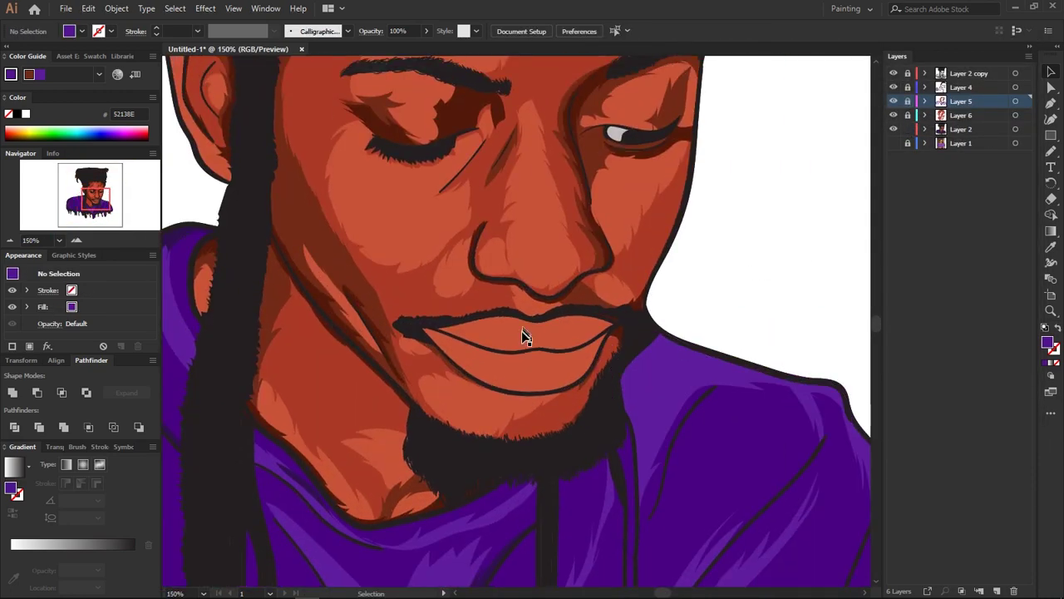
{"action": "key", "text": "a"}
{"action": "left_click", "coordinate": [525, 336]}
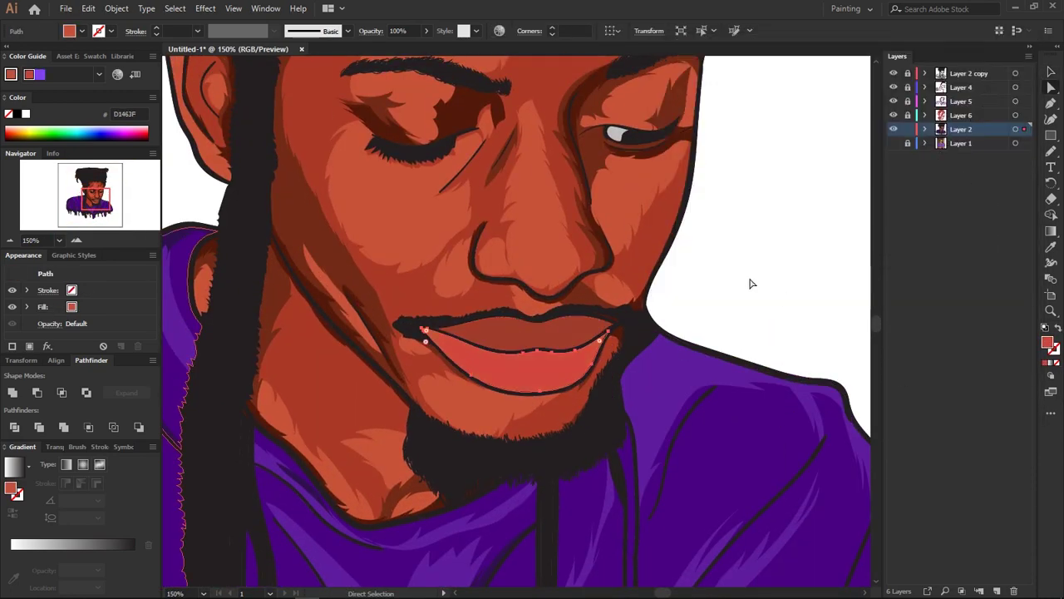
Set a darker fill colour for the lip shading
{"action": "left_click", "coordinate": [750, 283]}
{"action": "key", "text": "i"}
{"action": "double_click", "coordinate": [1050, 343]}
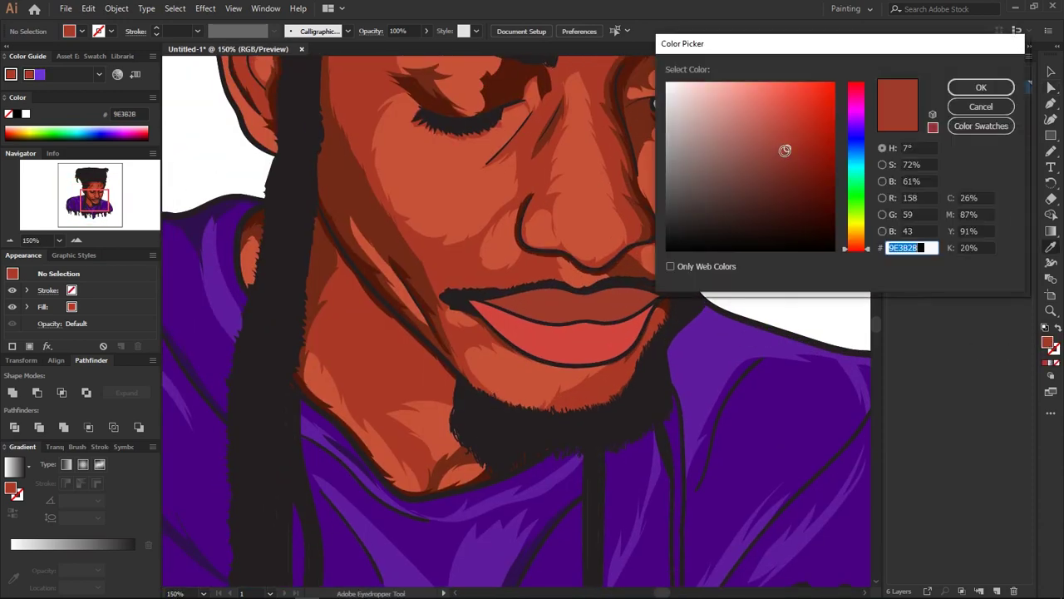
{"action": "left_click_drag", "start_coordinate": [785, 150], "coordinate": [815, 164]}
{"action": "key", "text": "Return"}
Draw a dark shadow along the upper edge of the lower lip
{"action": "key", "text": "n"}
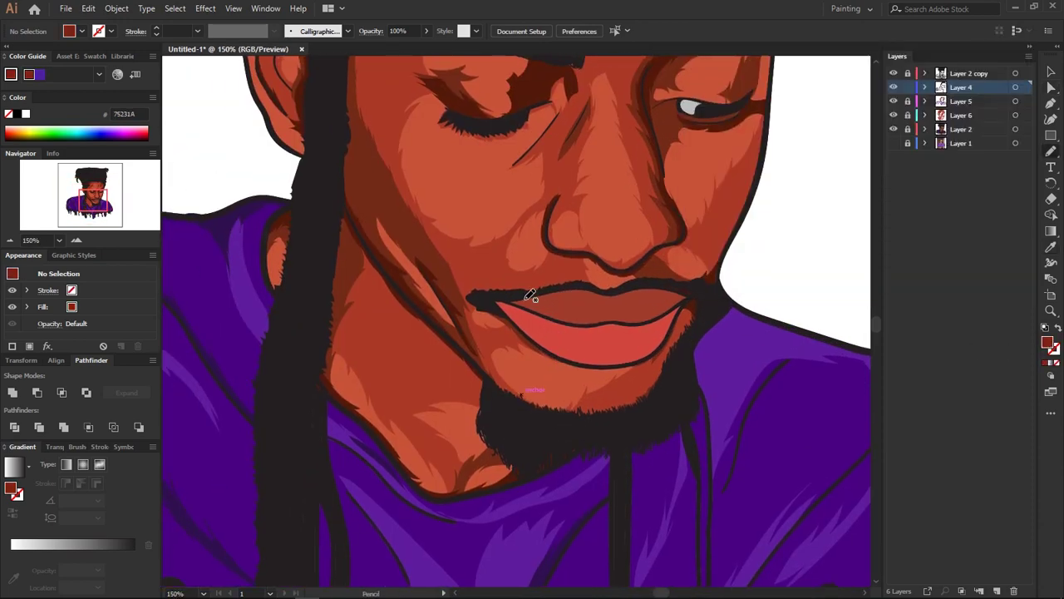
{"action": "left_click_drag", "start_coordinate": [526, 290], "coordinate": [553, 311]}
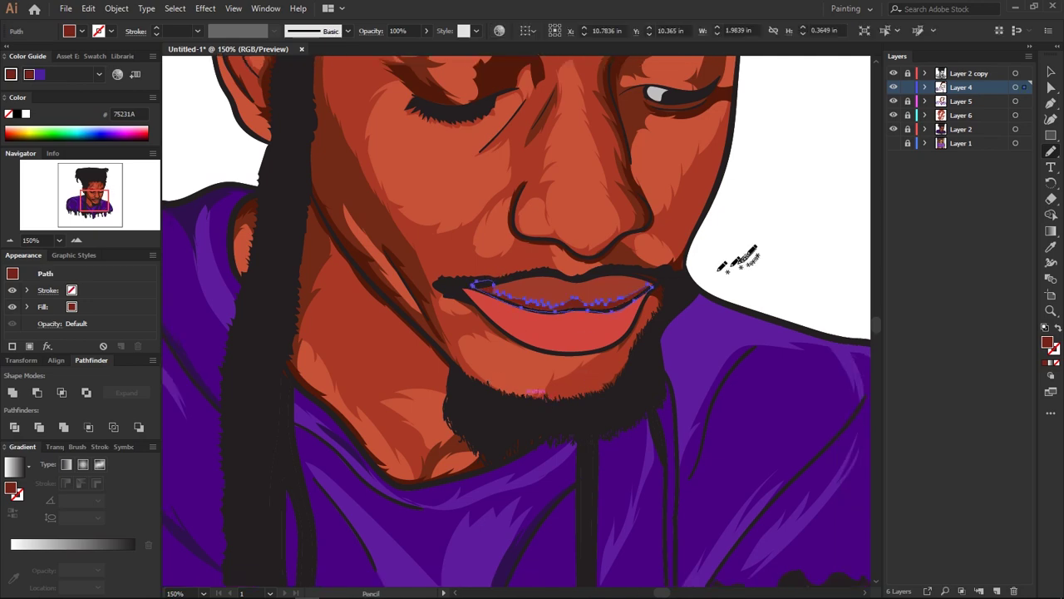
{"action": "double_click", "coordinate": [1049, 343]}
{"action": "key", "text": "Return"}
{"action": "key", "text": "v"}
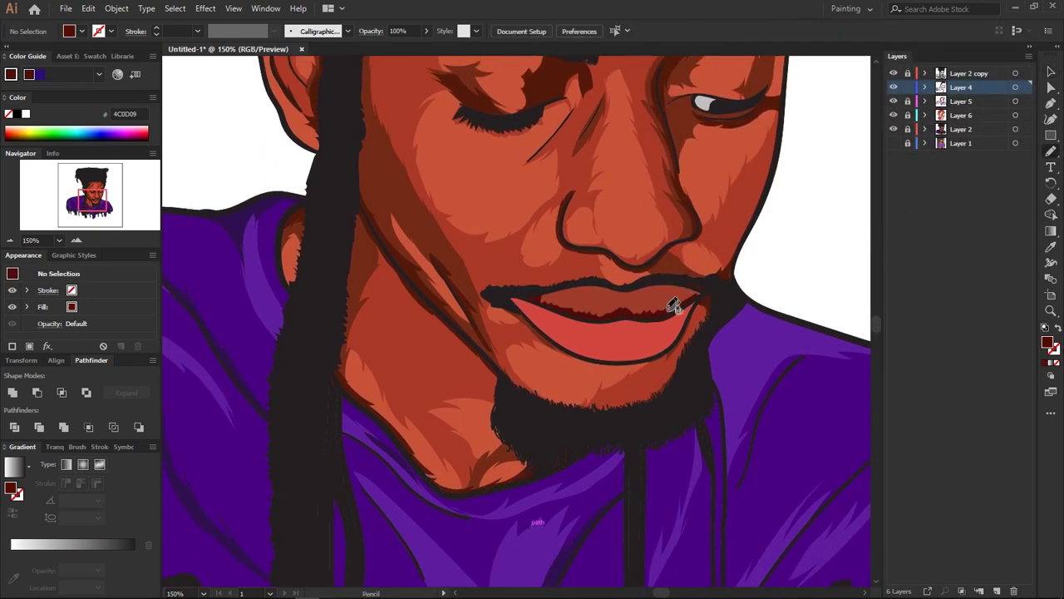
Sample the lower lip's red, darken it, and fill the gap between the lips
{"action": "key", "text": "i"}
{"action": "left_click", "coordinate": [794, 291]}
{"action": "double_click", "coordinate": [1049, 343]}
{"action": "key", "text": "Return"}
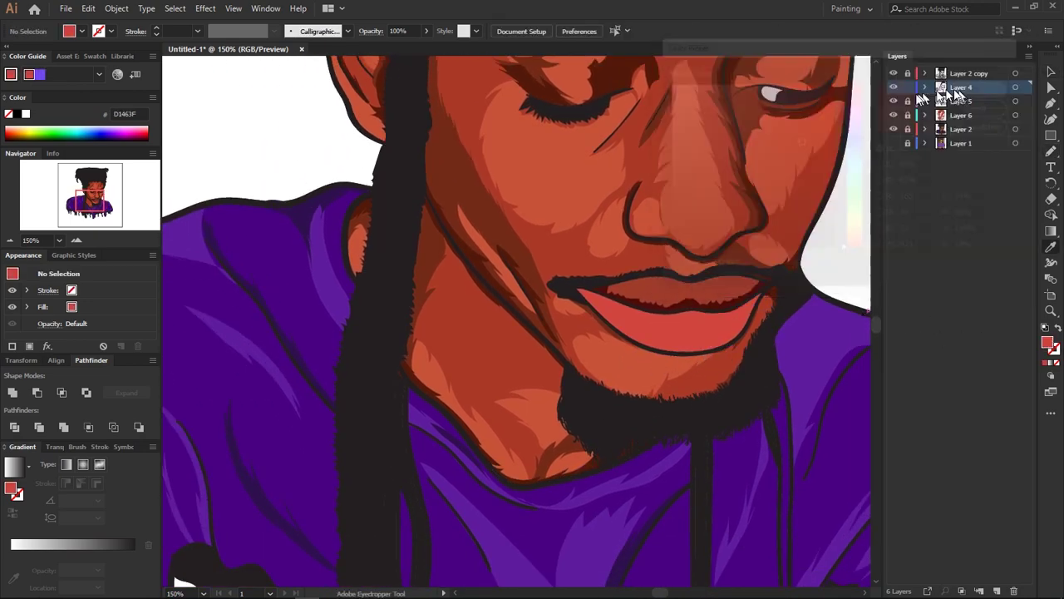
{"action": "key", "text": "n"}
{"action": "left_click_drag", "start_coordinate": [633, 338], "coordinate": [612, 297]}
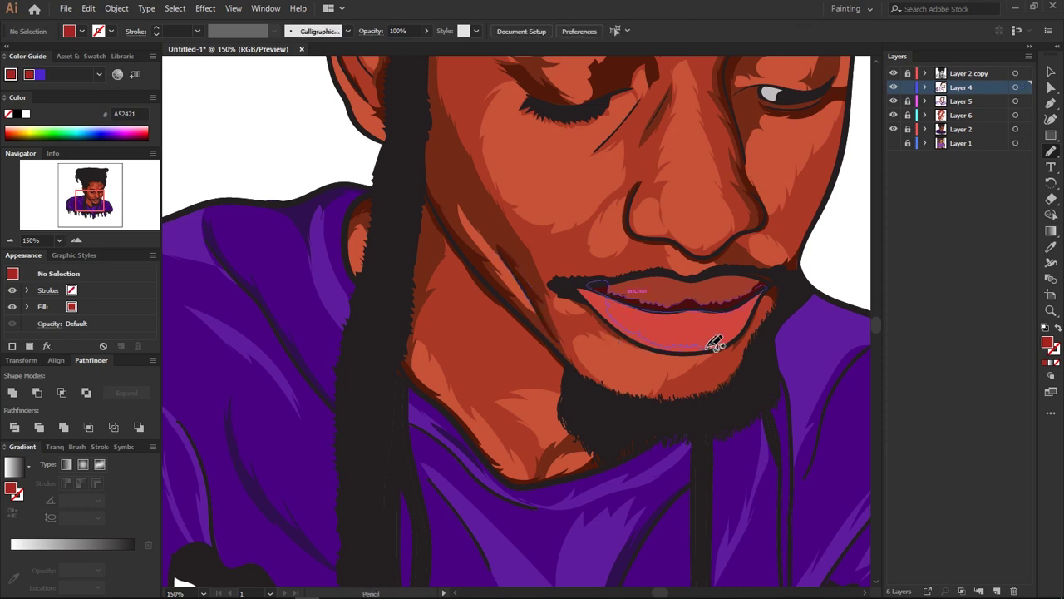
Draw darker shading along the lower lip and its right corner
{"action": "left_click", "coordinate": [598, 305], "text": "ctrl"}
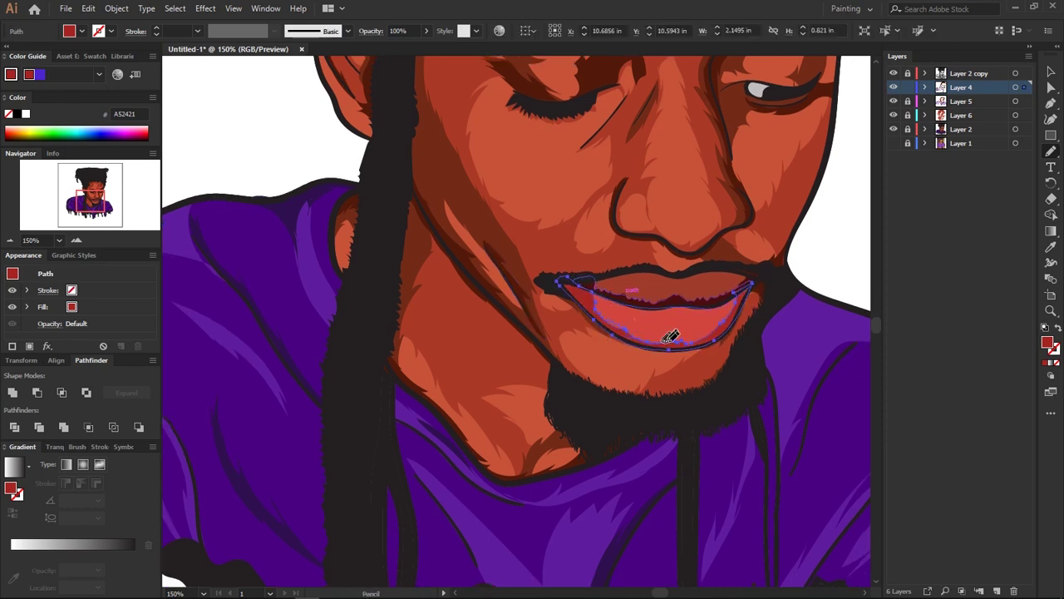
{"action": "left_click_drag", "start_coordinate": [669, 344], "coordinate": [556, 292]}
{"action": "left_click_drag", "start_coordinate": [700, 340], "coordinate": [716, 314]}
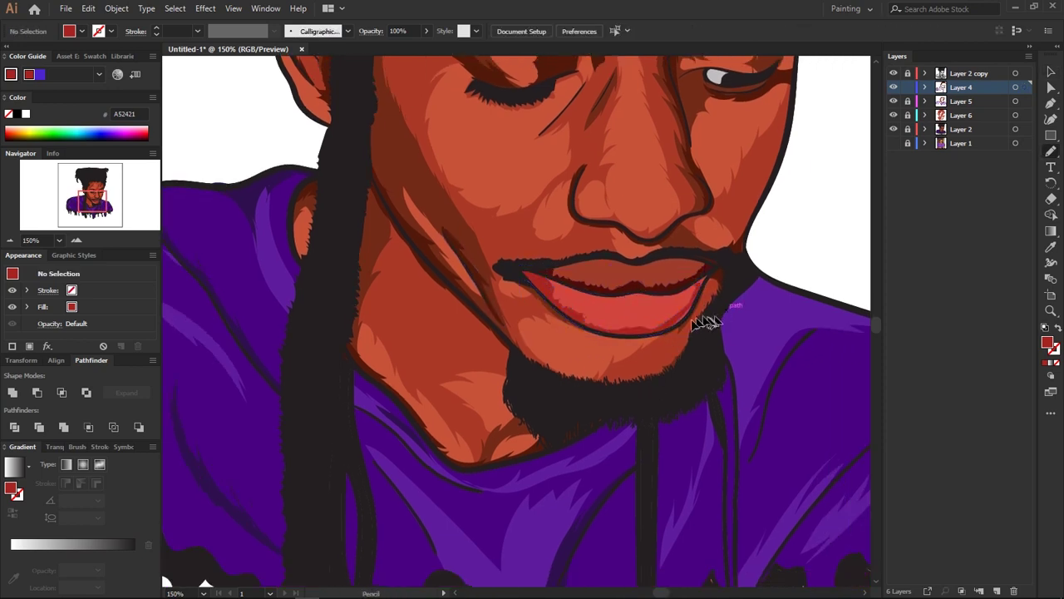
{"action": "key", "text": "Return"}
{"action": "key", "text": "Return"}
{"action": "key", "text": "ctrl+shift+a"}
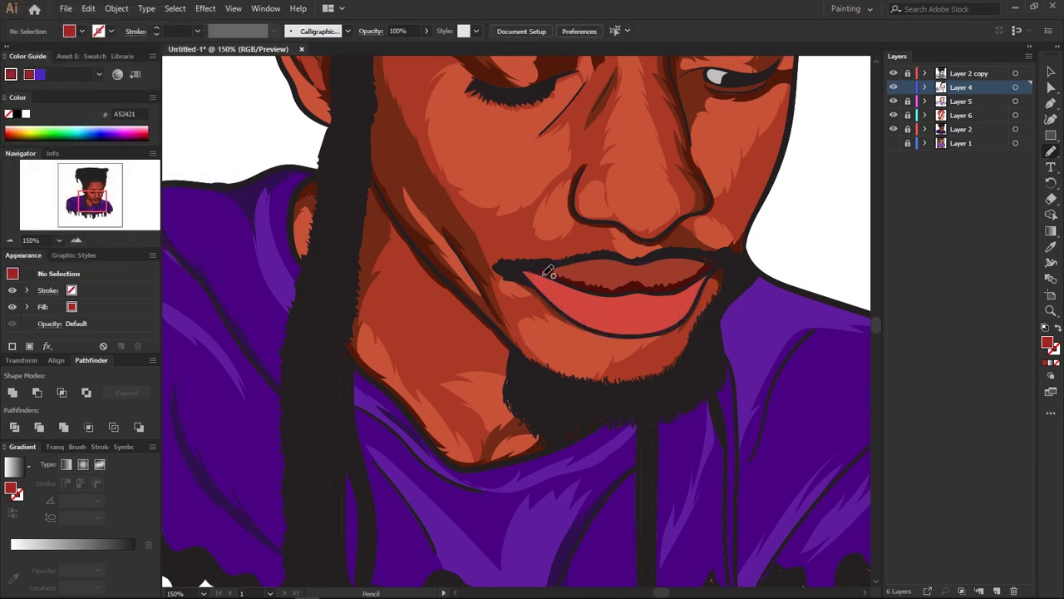
{"action": "left_click_drag", "start_coordinate": [517, 271], "coordinate": [533, 291]}
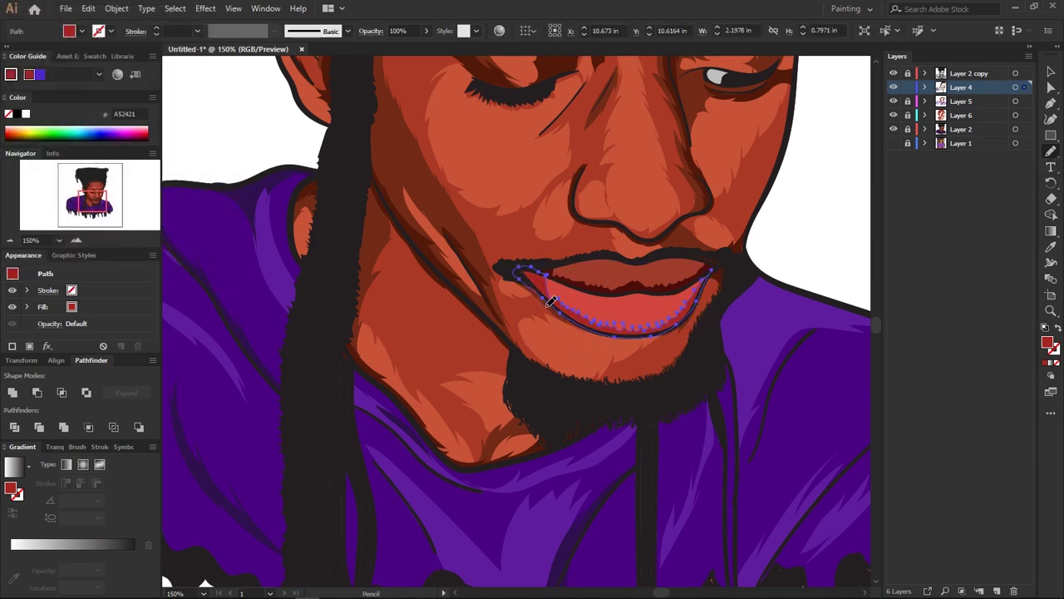
{"action": "left_click_drag", "start_coordinate": [650, 357], "coordinate": [608, 336]}
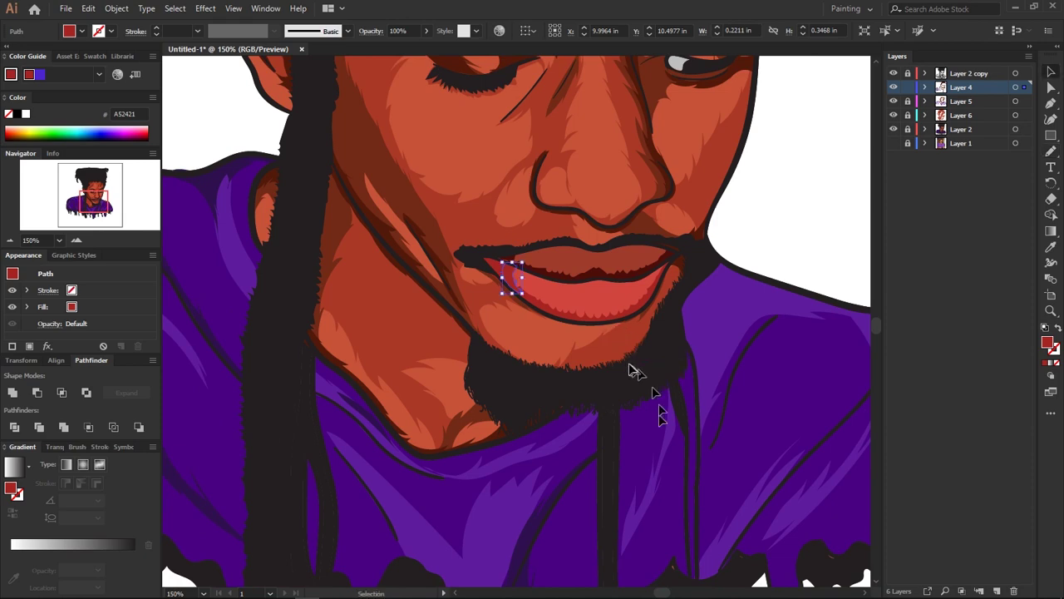
Recolour the lip shape, lowering the brightness of both red tones to a deeper maroon
{"action": "double_click", "coordinate": [1049, 344]}
{"action": "left_click", "coordinate": [981, 107]}
{"action": "left_click", "coordinate": [88, 8]}
{"action": "left_click", "coordinate": [357, 242]}
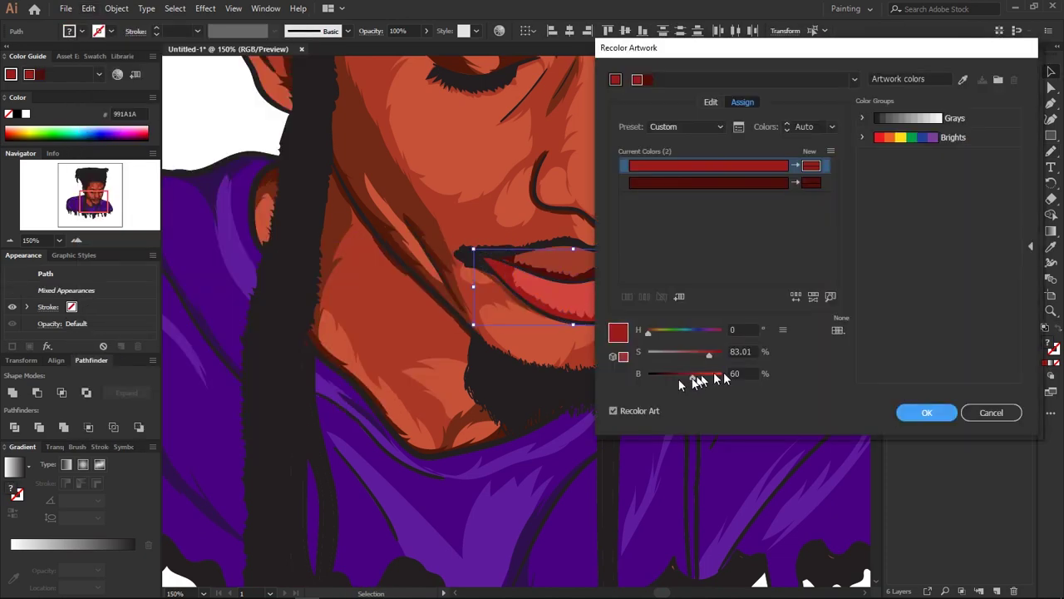
{"action": "left_click_drag", "start_coordinate": [695, 380], "coordinate": [668, 384]}
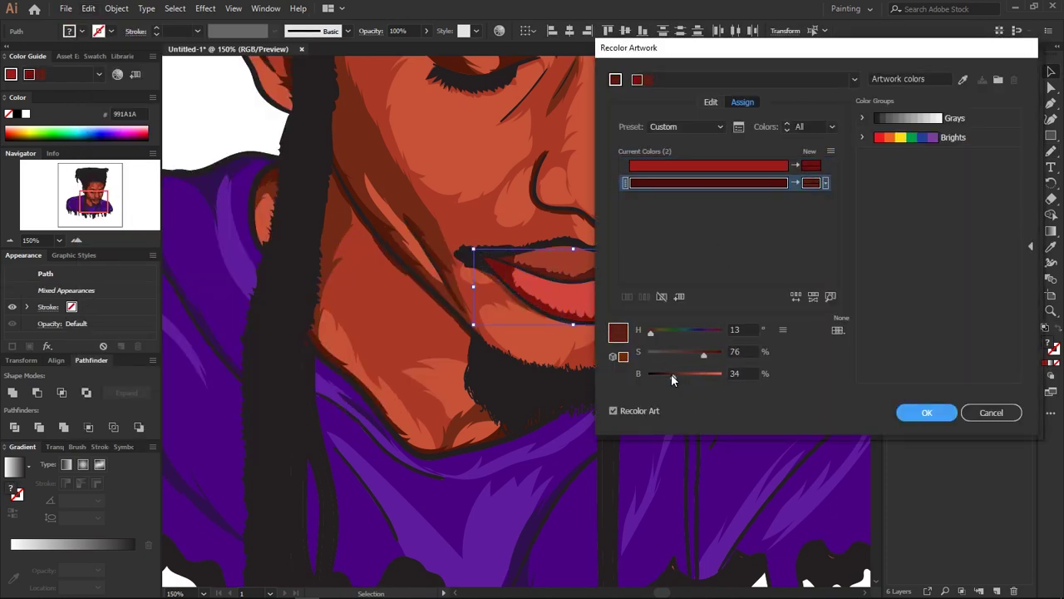
{"action": "left_click_drag", "start_coordinate": [688, 376], "coordinate": [705, 373]}
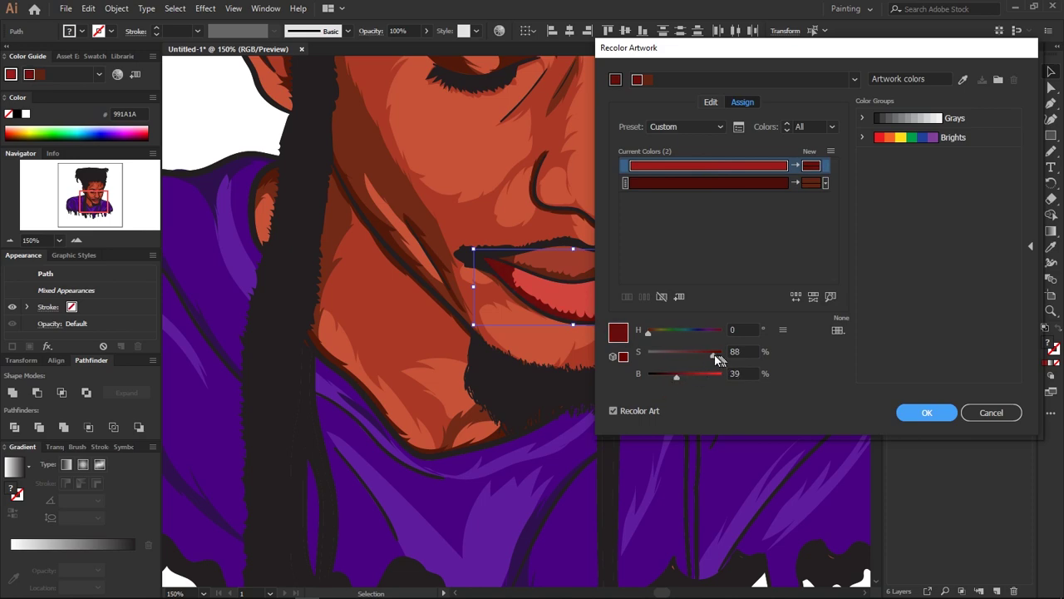
{"action": "left_click", "coordinate": [927, 413]}
{"action": "key", "text": "ctrl+shift+a"}
Sample the lip colour, draw an upper-lip shading shape, and set its fill to 7F261D
{"action": "scroll", "coordinate": [549, 324], "scroll_direction": "down", "scroll_amount": 1}
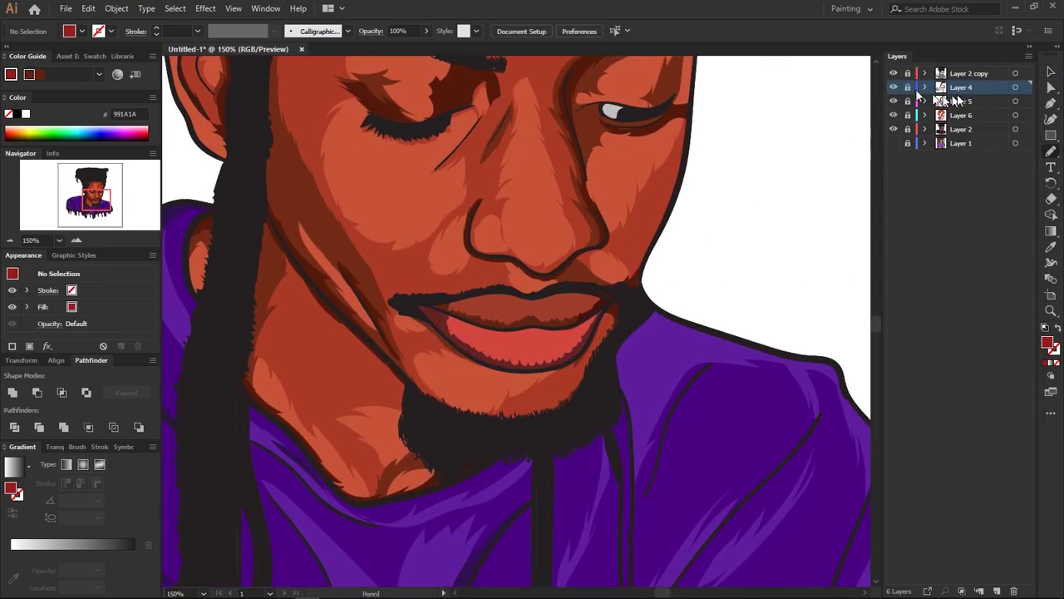
{"action": "key", "text": "i"}
{"action": "left_click", "coordinate": [552, 324]}
{"action": "key", "text": "n"}
{"action": "scroll", "coordinate": [543, 353], "scroll_direction": "left", "scroll_amount": 1}
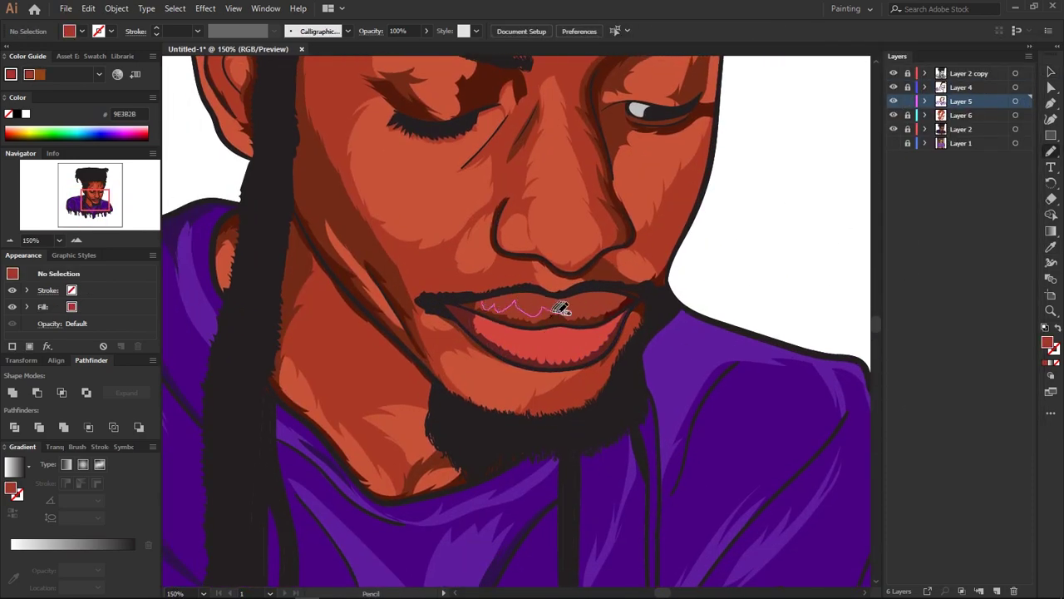
{"action": "left_click_drag", "start_coordinate": [481, 300], "coordinate": [474, 304]}
{"action": "double_click", "coordinate": [1047, 343]}
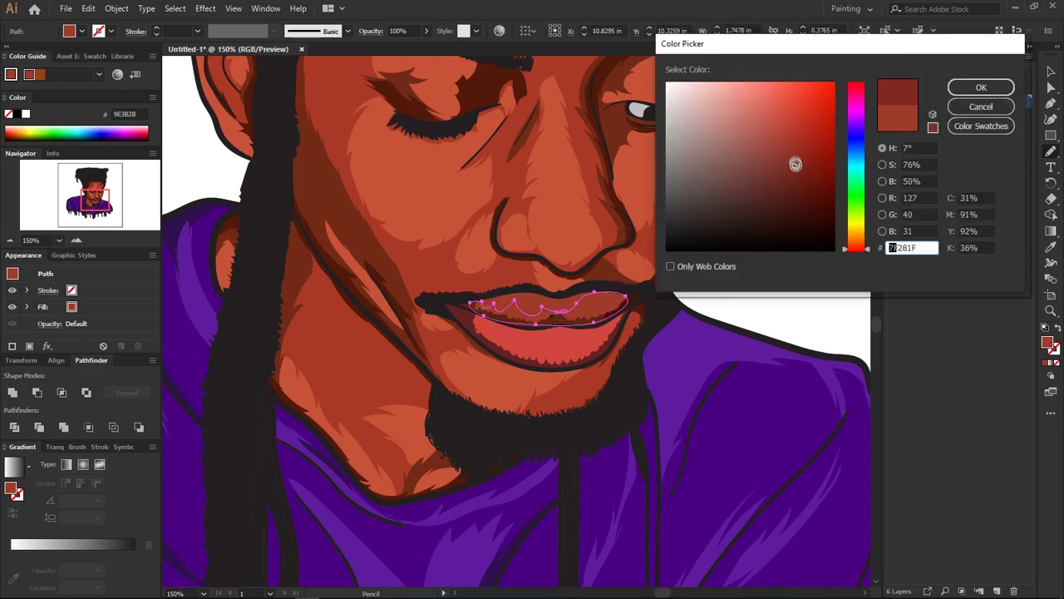
{"action": "left_click", "coordinate": [795, 166]}
{"action": "left_click", "coordinate": [981, 86]}
Zoom back in on the lips and draw another small dark shape on the upper lip
{"action": "key", "text": "v"}
{"action": "left_click", "coordinate": [625, 312], "text": "ctrl+alt"}
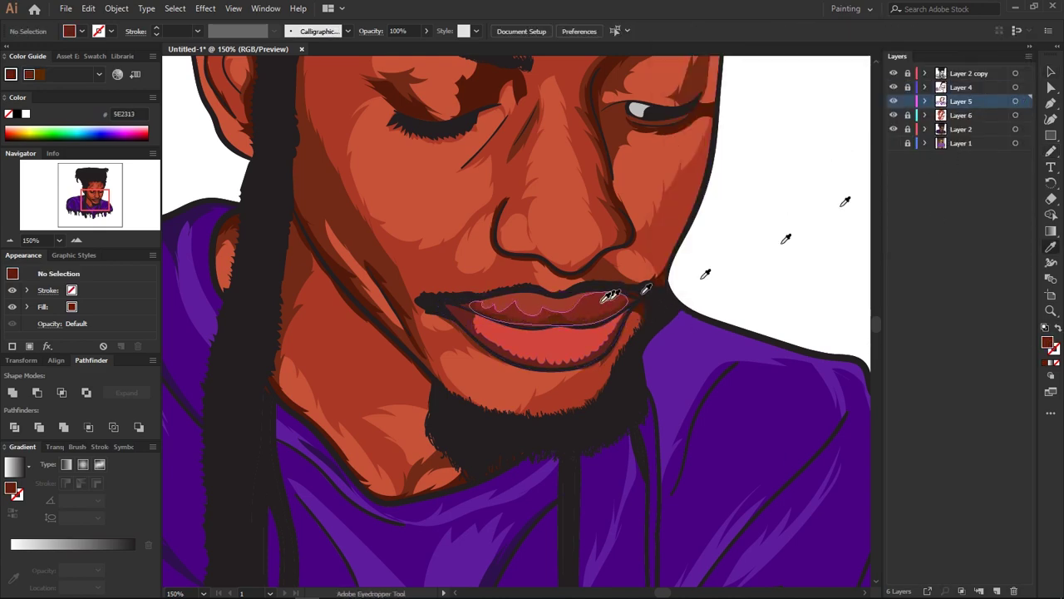
{"action": "left_click", "coordinate": [615, 307], "text": "ctrl+alt"}
{"action": "left_click", "coordinate": [582, 319], "text": "ctrl+alt"}
{"action": "left_click", "coordinate": [582, 319], "text": "ctrl"}
{"action": "left_click", "coordinate": [518, 321], "text": "ctrl"}
{"action": "key", "text": "n"}
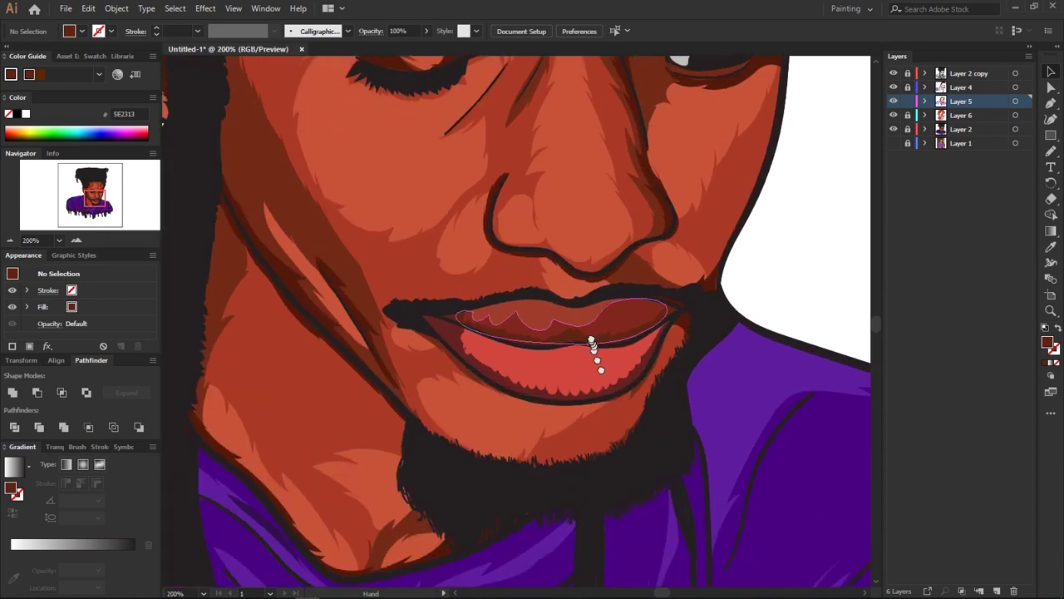
{"action": "left_click_drag", "start_coordinate": [522, 291], "coordinate": [516, 302]}
Draw a red A02A27 band across the lower lip and fit the artboard in view
{"action": "scroll", "coordinate": [556, 397], "scroll_direction": "down", "scroll_amount": 1}
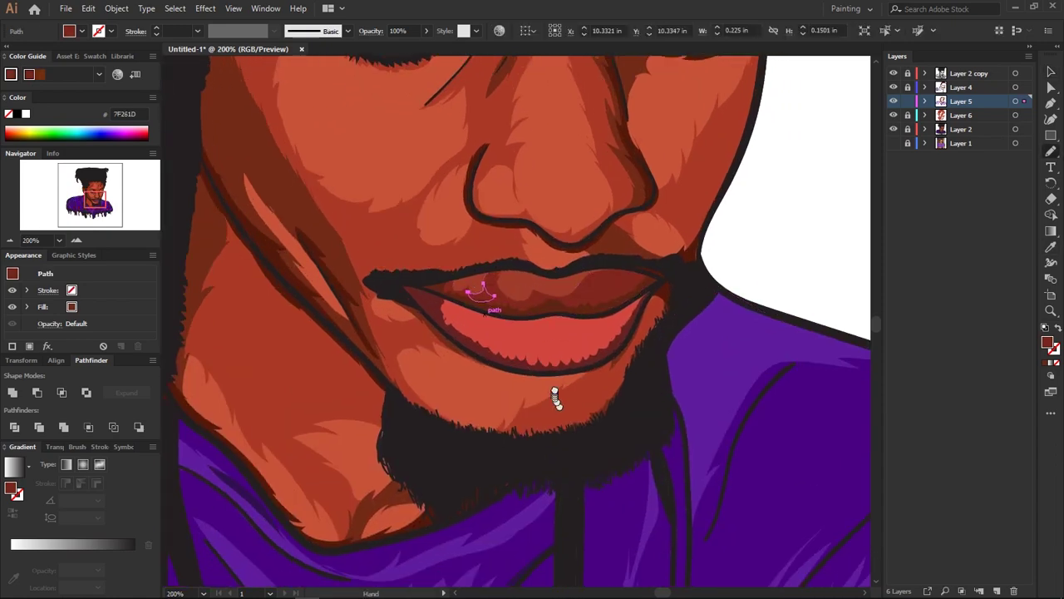
{"action": "key", "text": "i"}
{"action": "left_click", "coordinate": [654, 230]}
{"action": "left_click_drag", "start_coordinate": [549, 351], "coordinate": [620, 336]}
{"action": "key", "text": "m"}
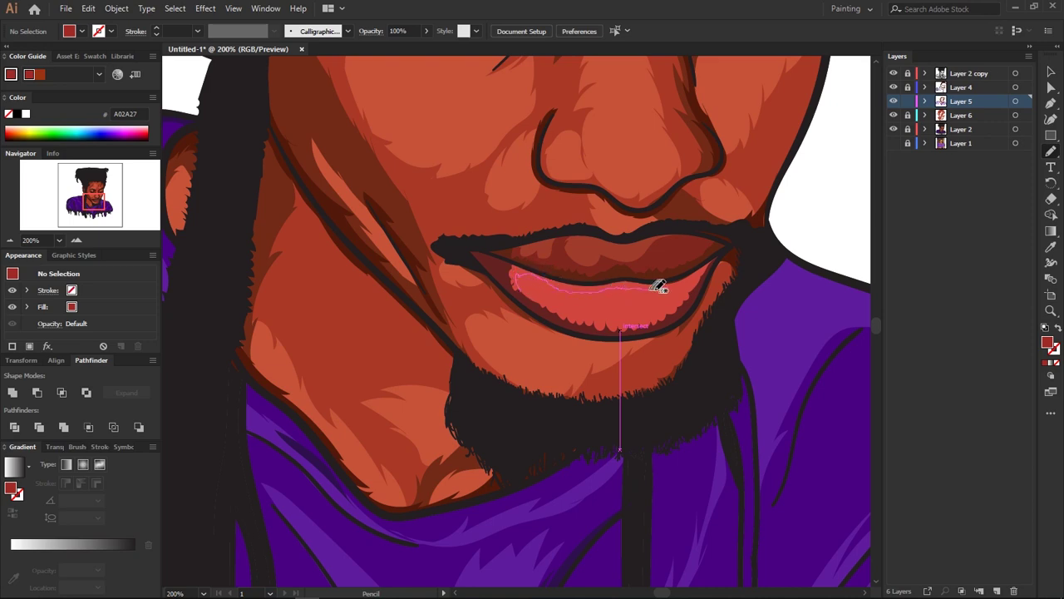
{"action": "left_click_drag", "start_coordinate": [505, 274], "coordinate": [505, 275]}
{"action": "key", "text": "v"}
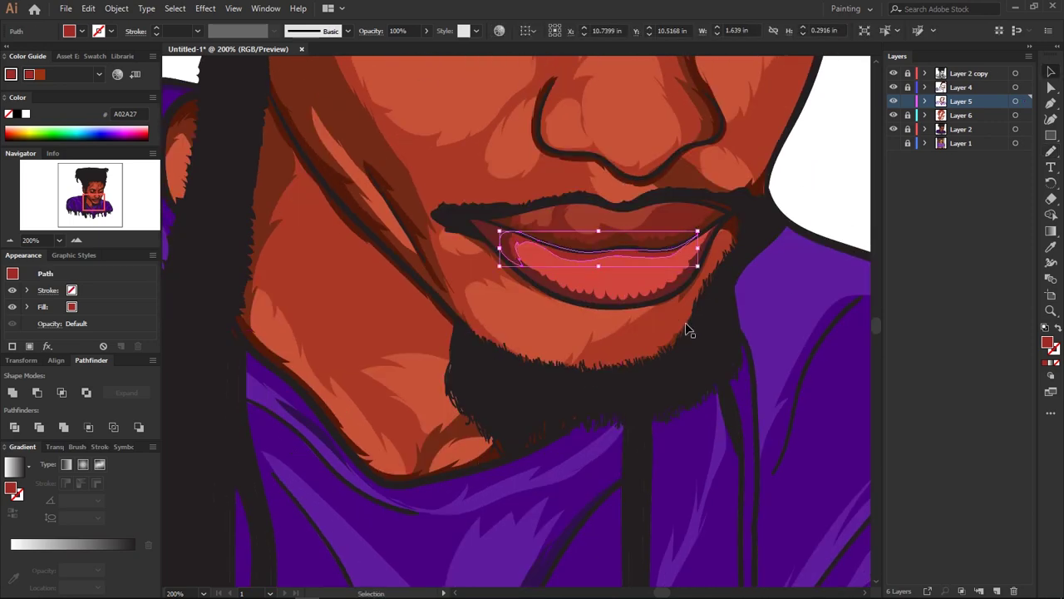
{"action": "key", "text": "ctrl+0"}
{"action": "scroll", "coordinate": [607, 402], "scroll_direction": "up", "scroll_amount": 5}
{"action": "scroll", "coordinate": [607, 402], "scroll_direction": "up", "scroll_amount": 1}
Fit the portrait in view and add a new Layer 7 for highlights
{"action": "key", "text": "ctrl+0"}
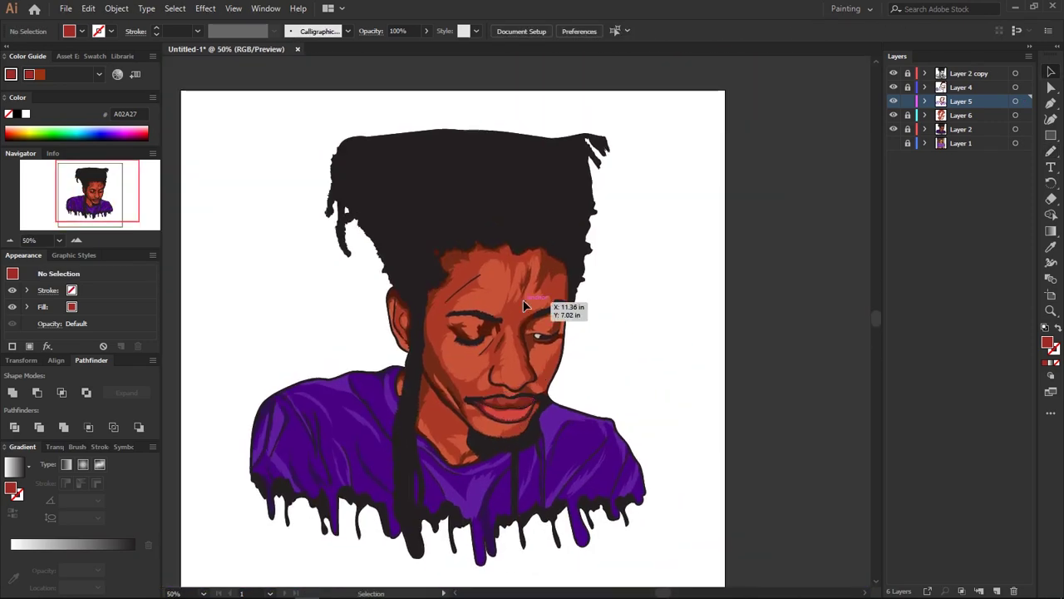
{"action": "scroll", "coordinate": [593, 307], "scroll_direction": "up", "scroll_amount": 2}
{"action": "key", "text": "ctrl+0"}
{"action": "scroll", "coordinate": [568, 352], "scroll_direction": "up", "scroll_amount": 3}
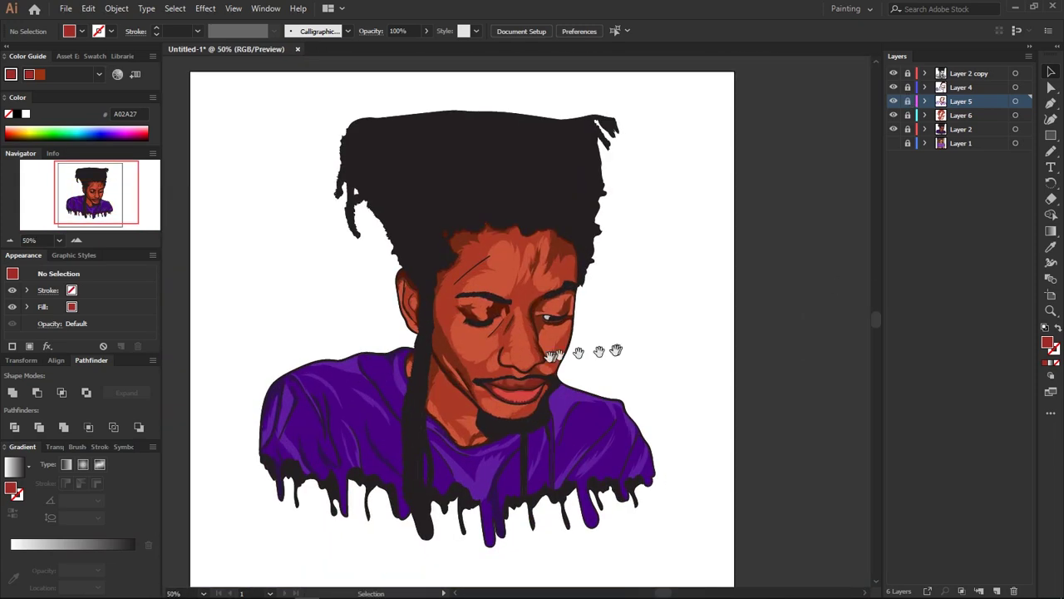
{"action": "scroll", "coordinate": [568, 352], "scroll_direction": "up", "scroll_amount": 2}
{"action": "left_click", "coordinate": [997, 590]}
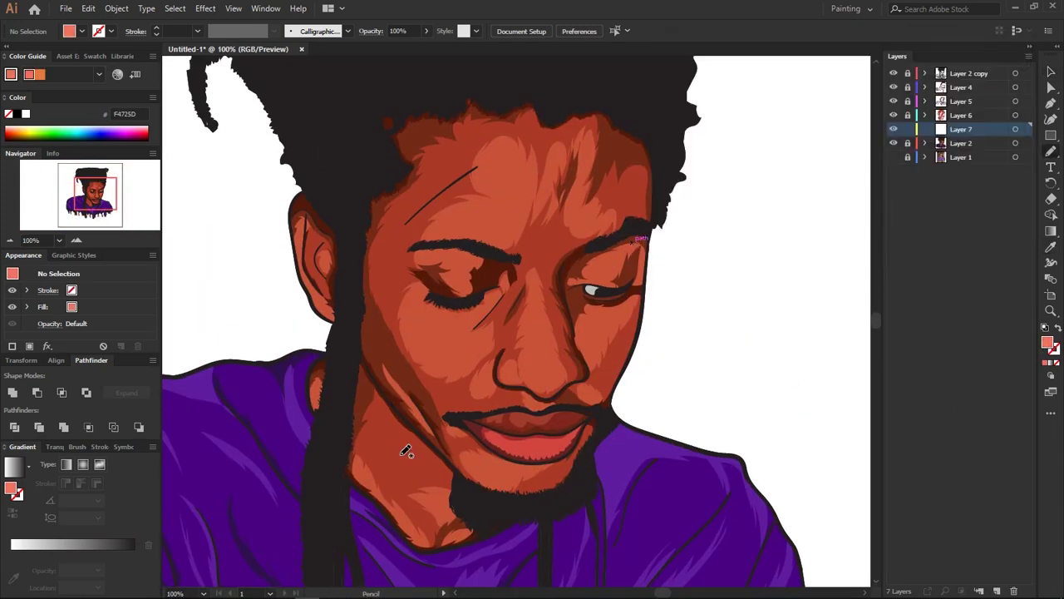
{"action": "scroll", "coordinate": [507, 276], "scroll_direction": "up", "scroll_amount": 2}
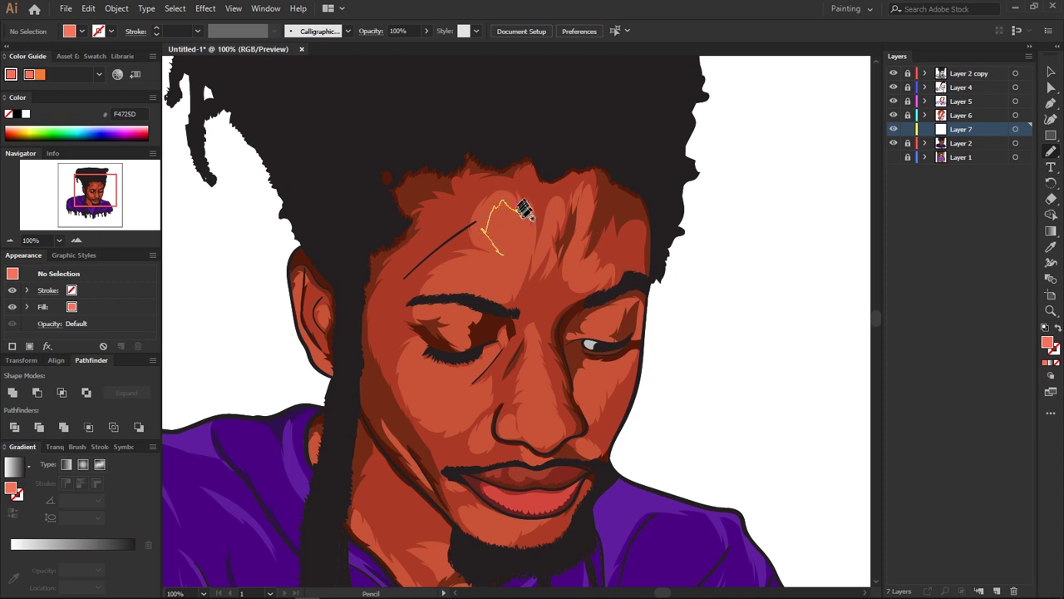
Draw F4725D highlights on the forehead, down the nose, and under the left eye and cheek
{"action": "left_click_drag", "start_coordinate": [513, 253], "coordinate": [520, 239]}
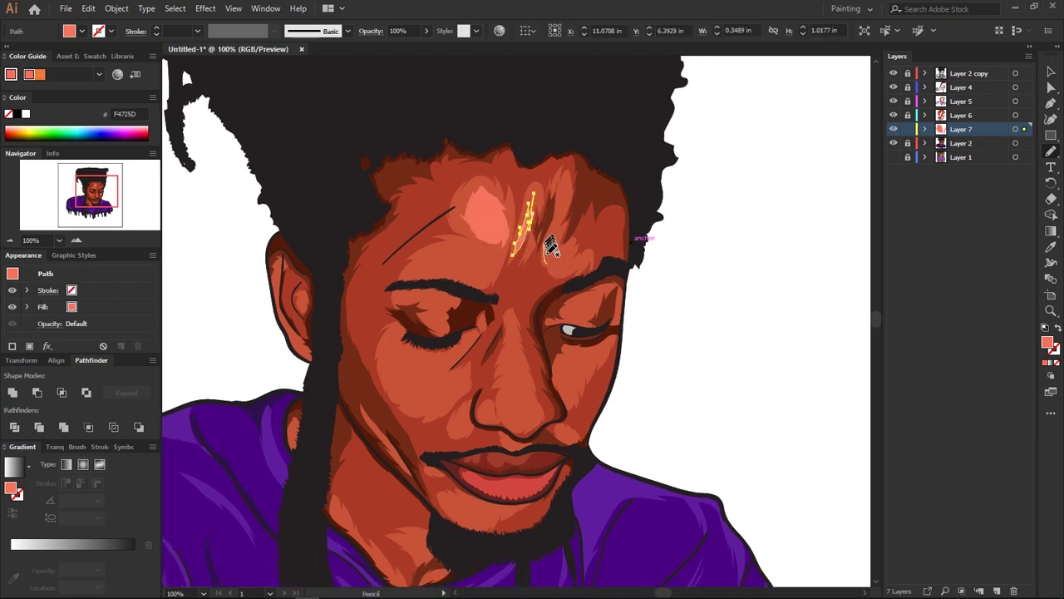
{"action": "left_click_drag", "start_coordinate": [562, 207], "coordinate": [555, 244]}
{"action": "scroll", "coordinate": [578, 309], "scroll_direction": "down", "scroll_amount": 1}
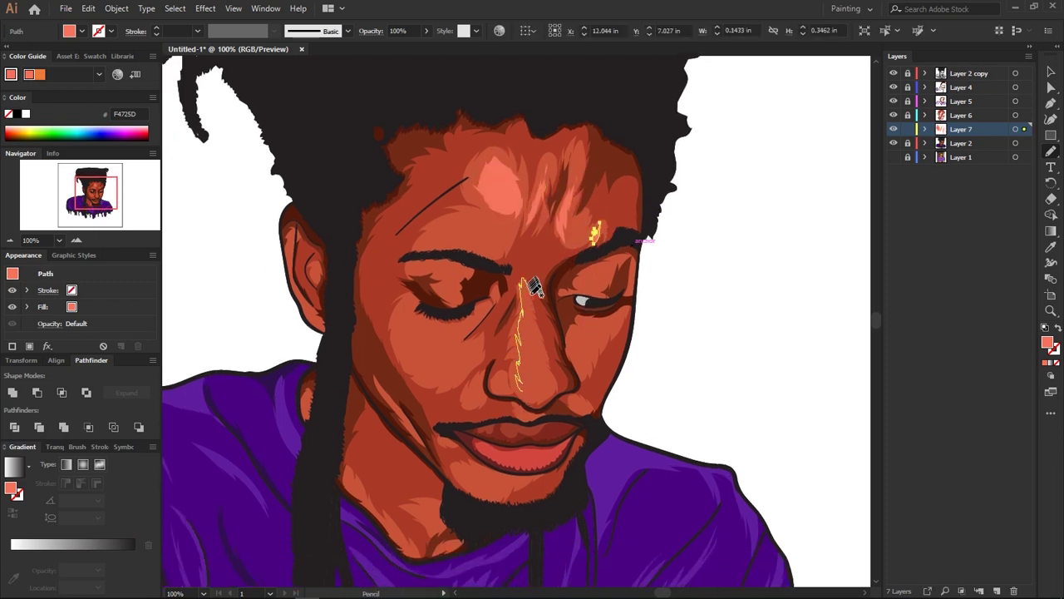
{"action": "left_click_drag", "start_coordinate": [549, 382], "coordinate": [522, 384]}
{"action": "scroll", "coordinate": [533, 350], "scroll_direction": "left", "scroll_amount": 2}
{"action": "left_click_drag", "start_coordinate": [490, 299], "coordinate": [503, 308]}
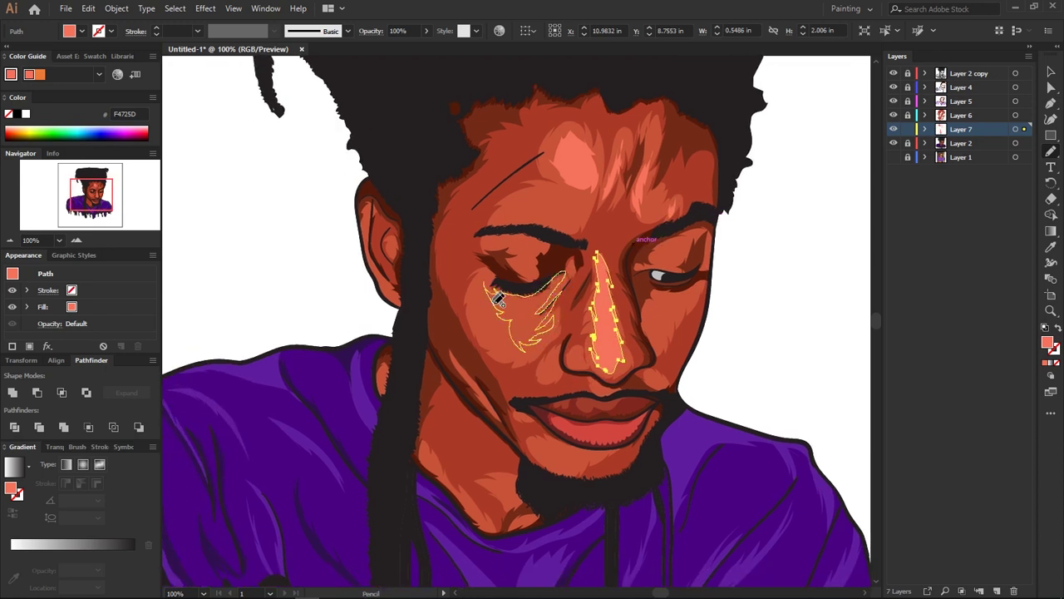
{"action": "left_click_drag", "start_coordinate": [499, 300], "coordinate": [496, 296]}
{"action": "scroll", "coordinate": [580, 320], "scroll_direction": "right", "scroll_amount": 2}
{"action": "scroll", "coordinate": [580, 321], "scroll_direction": "down", "scroll_amount": 1}
{"action": "scroll", "coordinate": [580, 349], "scroll_direction": "left", "scroll_amount": 2}
Add salmon highlights along the side of the nose, near the chin, on the neck and at the collar
{"action": "left_click_drag", "start_coordinate": [599, 324], "coordinate": [519, 270]}
{"action": "scroll", "coordinate": [595, 358], "scroll_direction": "down", "scroll_amount": 2}
{"action": "scroll", "coordinate": [595, 358], "scroll_direction": "down", "scroll_amount": 2}
{"action": "scroll", "coordinate": [607, 350], "scroll_direction": "down", "scroll_amount": 2}
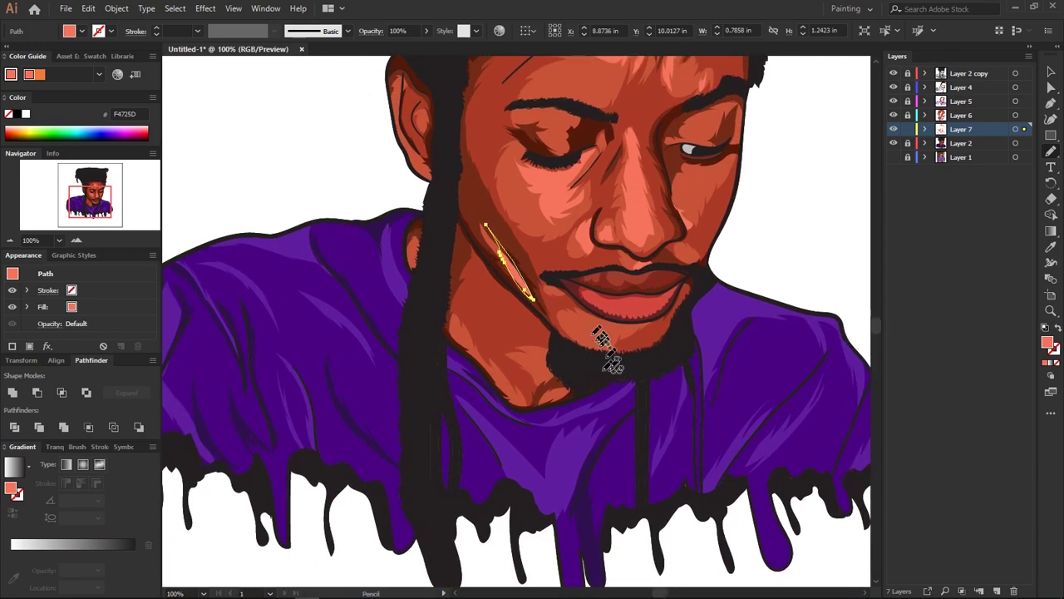
{"action": "left_click_drag", "start_coordinate": [601, 341], "coordinate": [582, 343]}
{"action": "scroll", "coordinate": [540, 333], "scroll_direction": "left", "scroll_amount": 2}
{"action": "left_click_drag", "start_coordinate": [476, 333], "coordinate": [481, 320]}
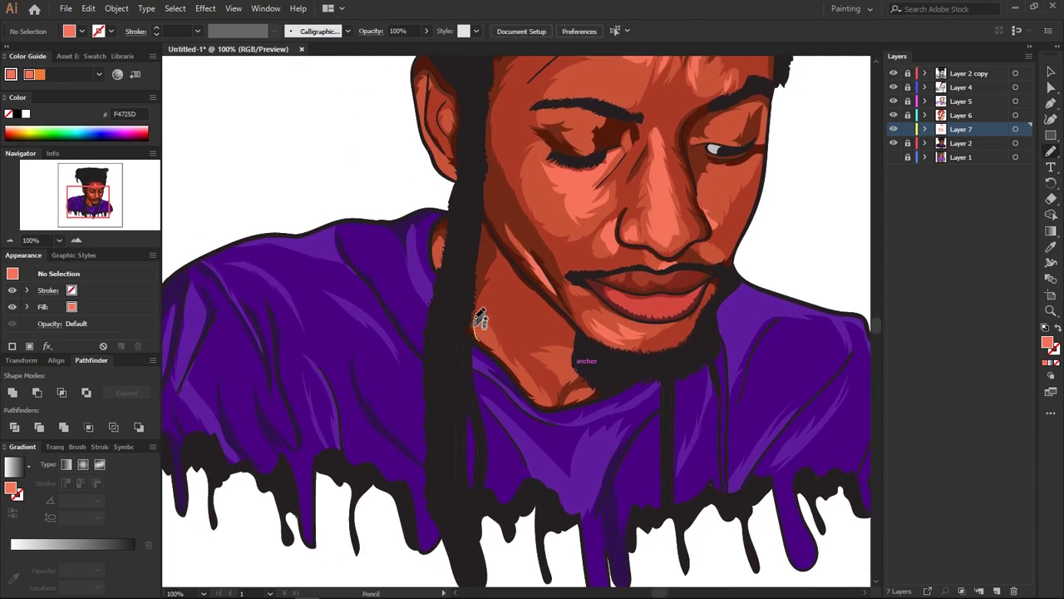
{"action": "left_click_drag", "start_coordinate": [537, 397], "coordinate": [549, 406]}
{"action": "scroll", "coordinate": [532, 349], "scroll_direction": "down", "scroll_amount": 2}
{"action": "scroll", "coordinate": [532, 349], "scroll_direction": "right", "scroll_amount": 2}
{"action": "scroll", "coordinate": [532, 349], "scroll_direction": "down", "scroll_amount": 1}
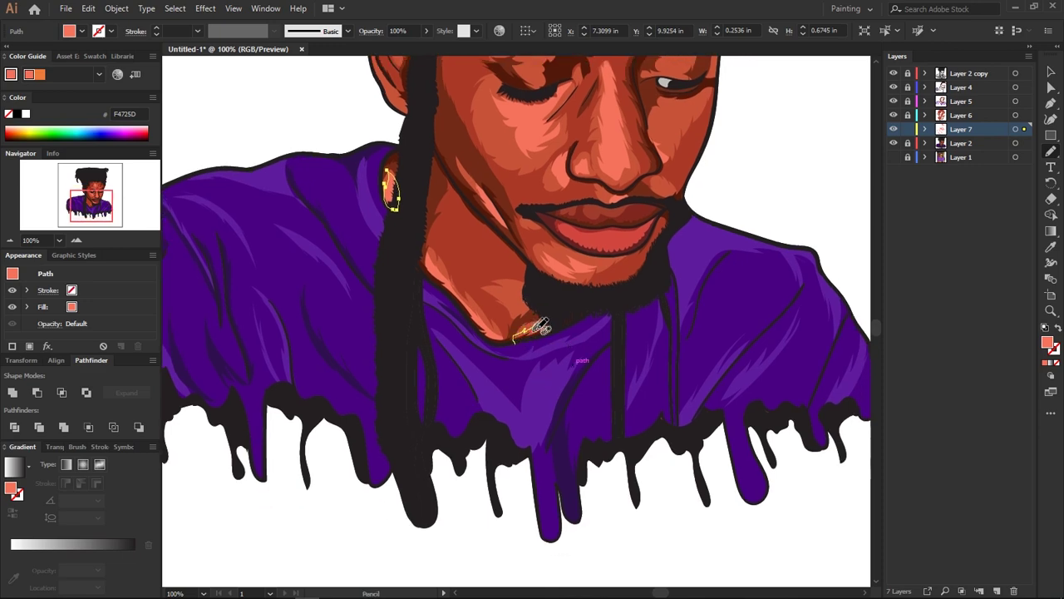
{"action": "left_click_drag", "start_coordinate": [495, 341], "coordinate": [524, 316]}
Draw salmon highlights on the left eyelid, the right eye and along the ear
{"action": "scroll", "coordinate": [482, 308], "scroll_direction": "up", "scroll_amount": 4}
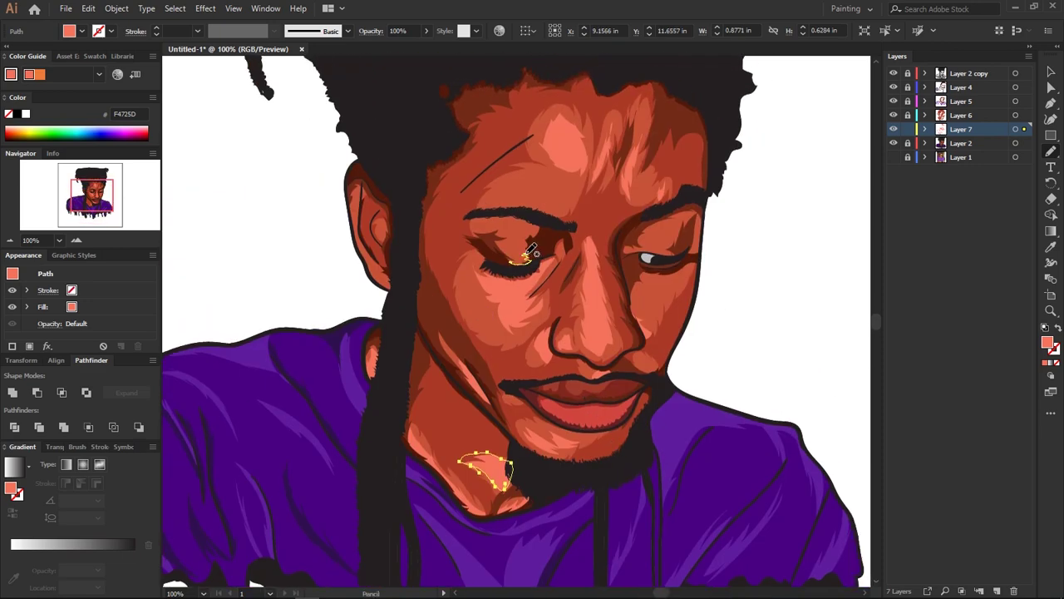
{"action": "left_click_drag", "start_coordinate": [516, 239], "coordinate": [511, 259]}
{"action": "scroll", "coordinate": [533, 241], "scroll_direction": "up", "scroll_amount": 1}
{"action": "scroll", "coordinate": [532, 241], "scroll_direction": "right", "scroll_amount": 1}
{"action": "scroll", "coordinate": [582, 250], "scroll_direction": "down", "scroll_amount": 1}
{"action": "scroll", "coordinate": [582, 250], "scroll_direction": "right", "scroll_amount": 1}
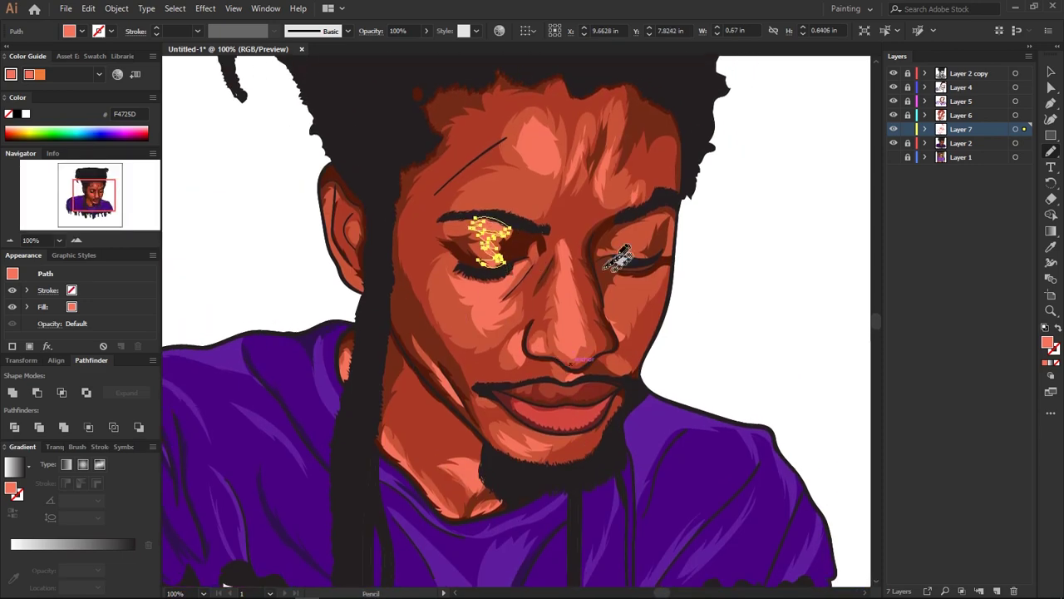
{"action": "left_click_drag", "start_coordinate": [616, 243], "coordinate": [630, 251]}
{"action": "scroll", "coordinate": [629, 249], "scroll_direction": "down", "scroll_amount": 1}
{"action": "scroll", "coordinate": [608, 281], "scroll_direction": "down", "scroll_amount": 1}
{"action": "scroll", "coordinate": [675, 238], "scroll_direction": "up", "scroll_amount": 2}
{"action": "scroll", "coordinate": [675, 239], "scroll_direction": "left", "scroll_amount": 3}
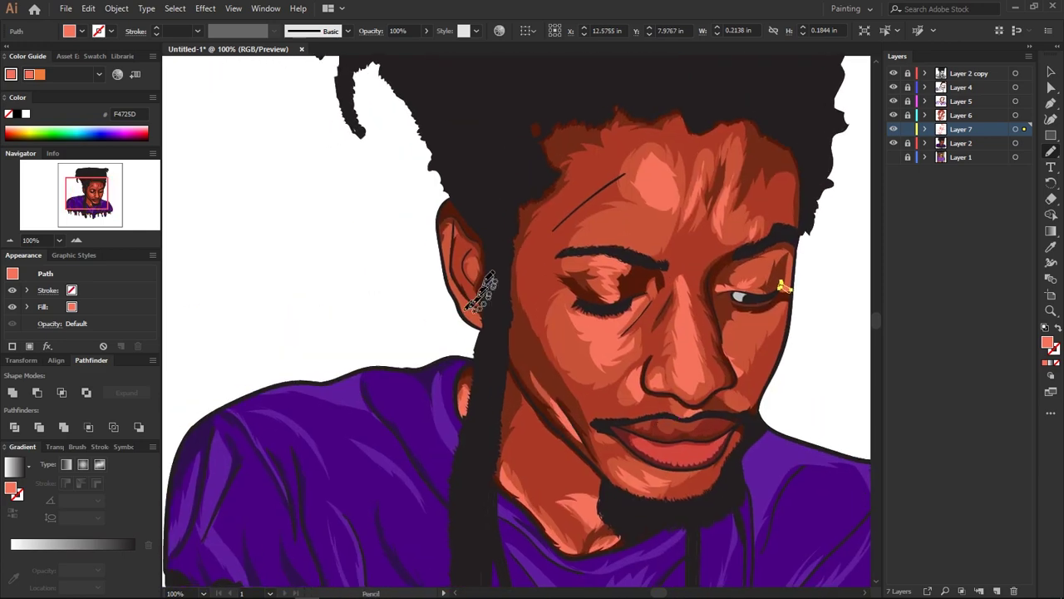
{"action": "left_click_drag", "start_coordinate": [483, 330], "coordinate": [504, 358]}
Add small salmon highlights near the lips, at the mouth corner and along the neck
{"action": "scroll", "coordinate": [533, 333], "scroll_direction": "down", "scroll_amount": 2}
{"action": "scroll", "coordinate": [532, 333], "scroll_direction": "right", "scroll_amount": 3}
{"action": "left_click_drag", "start_coordinate": [569, 362], "coordinate": [586, 354]}
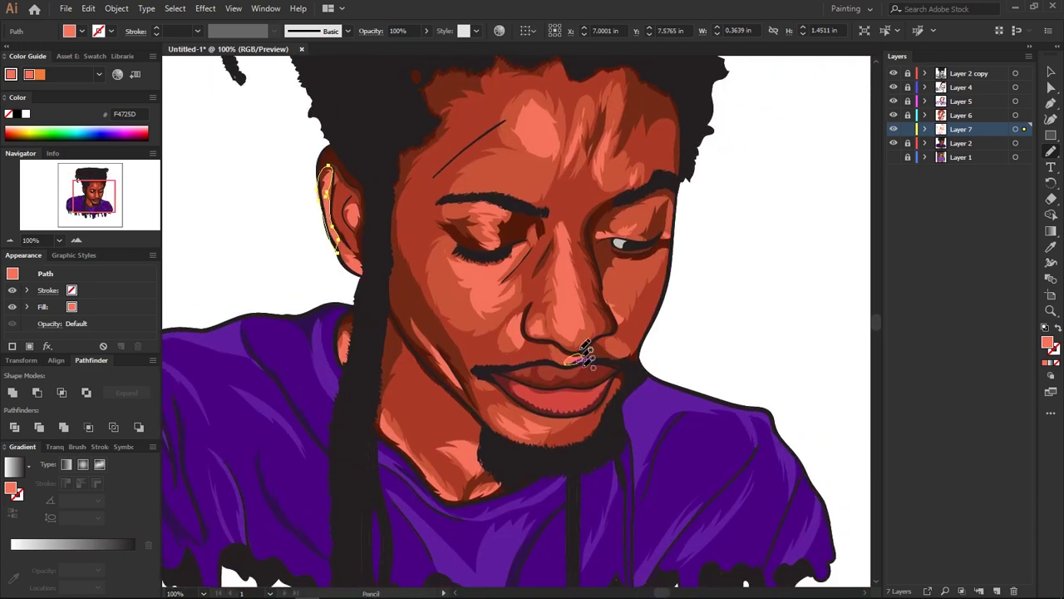
{"action": "scroll", "coordinate": [630, 262], "scroll_direction": "down", "scroll_amount": 1}
{"action": "left_click_drag", "start_coordinate": [600, 309], "coordinate": [625, 326]}
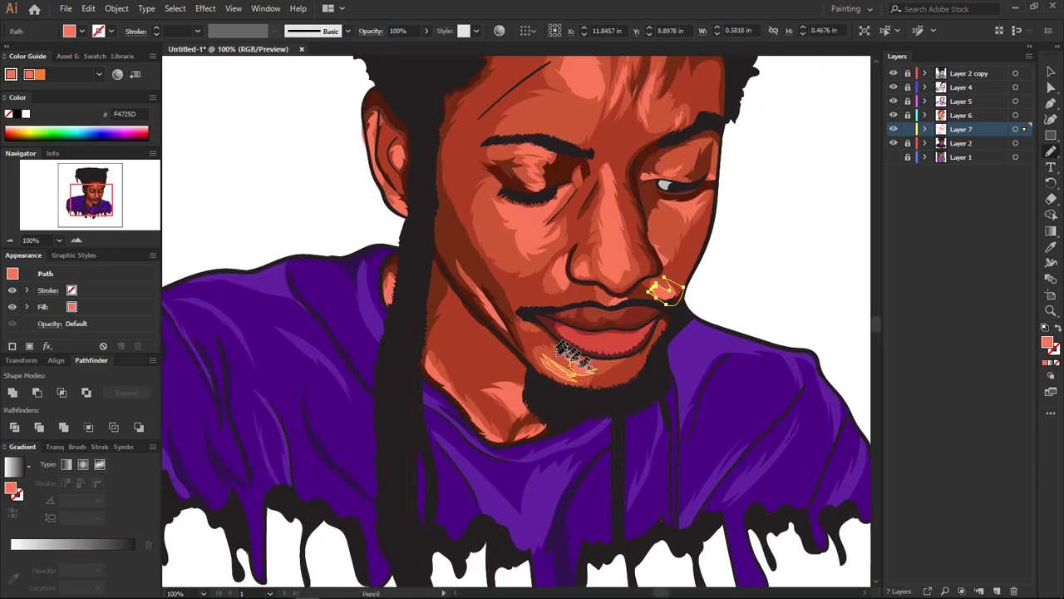
{"action": "scroll", "coordinate": [615, 325], "scroll_direction": "down", "scroll_amount": 2}
{"action": "scroll", "coordinate": [616, 324], "scroll_direction": "left", "scroll_amount": 1}
{"action": "left_click_drag", "start_coordinate": [449, 309], "coordinate": [438, 273]}
Select the highlight shapes and open Edit > Edit Colors > Recolor Artwork
{"action": "key", "text": "ctrl+minus"}
{"action": "key", "text": "ctrl+minus"}
{"action": "key", "text": "v"}
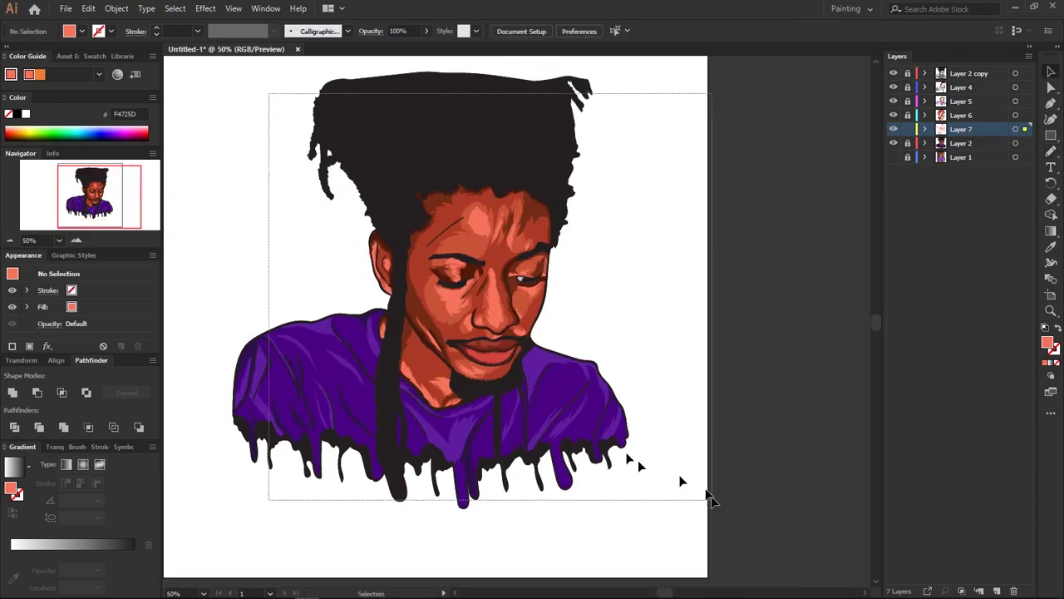
{"action": "left_click", "coordinate": [457, 249]}
{"action": "left_click", "coordinate": [88, 8]}
{"action": "left_click", "coordinate": [340, 240]}
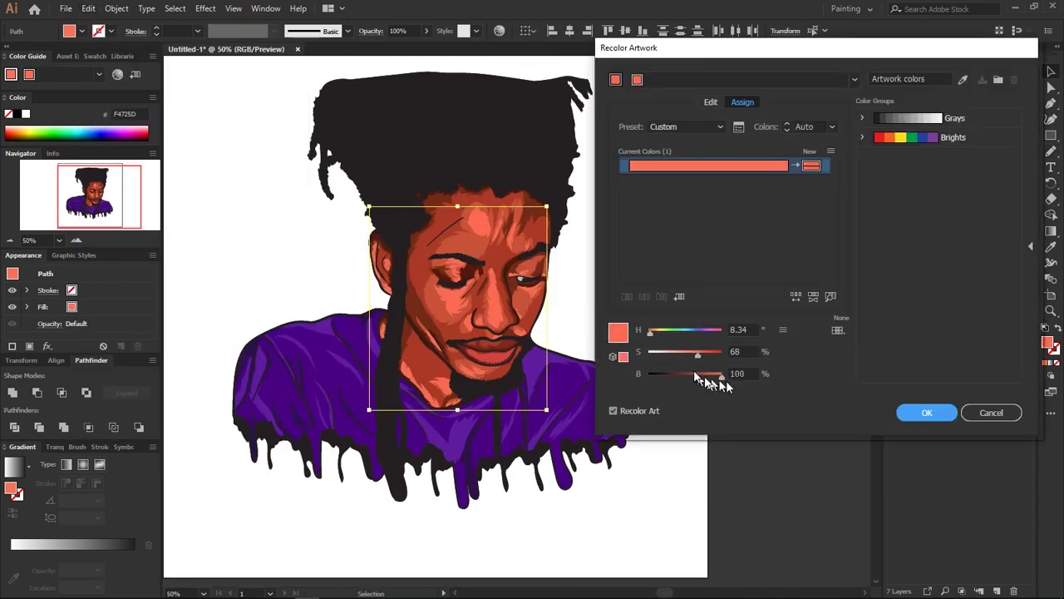
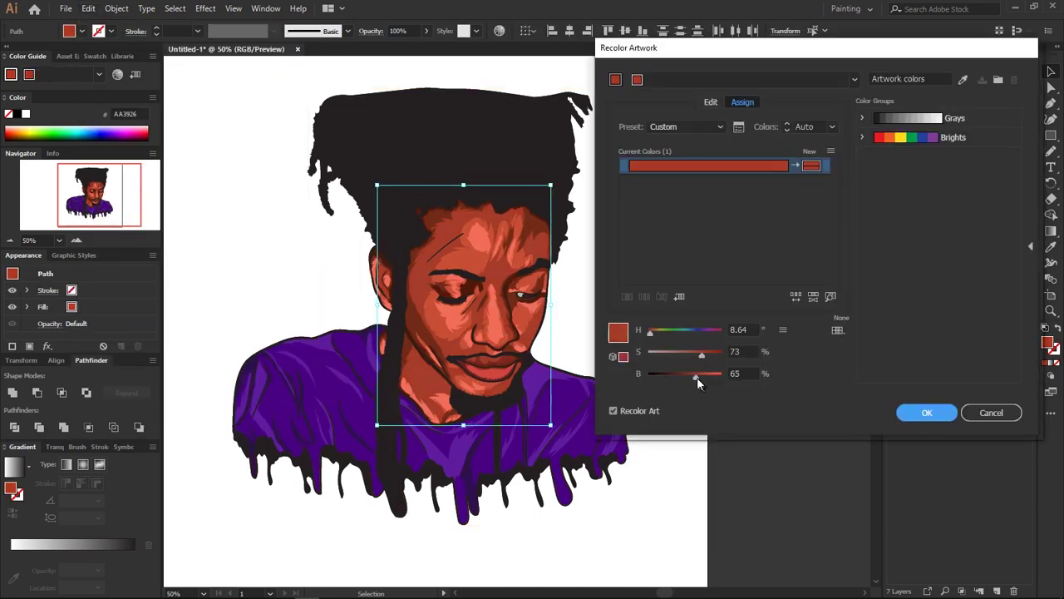
Confirm the brighter salmon face shading at Brightness 93% and Saturation 63%
{"action": "key", "text": "Return"}
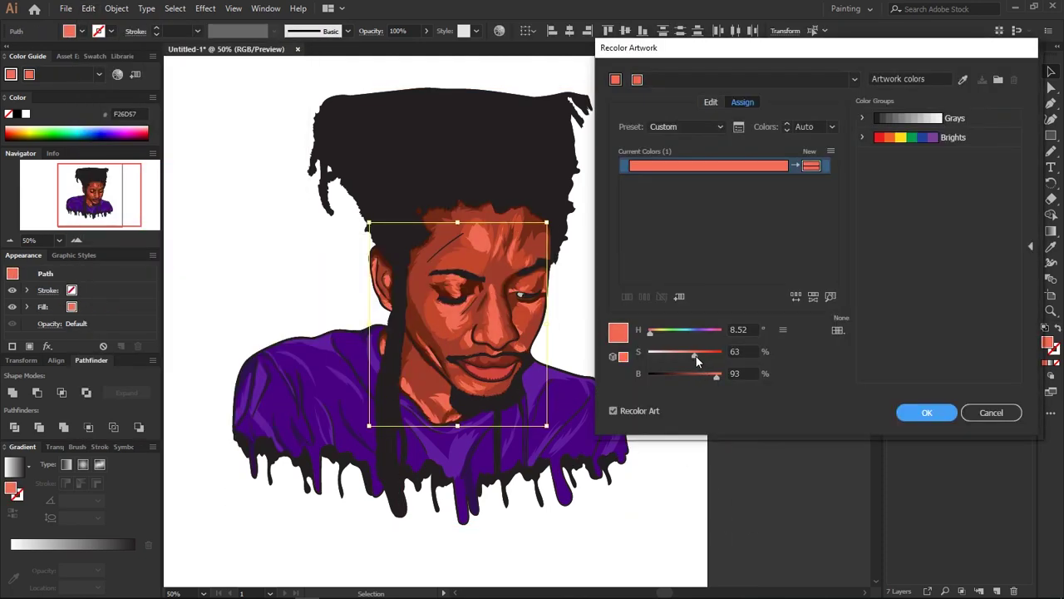
{"action": "key", "text": "Return"}
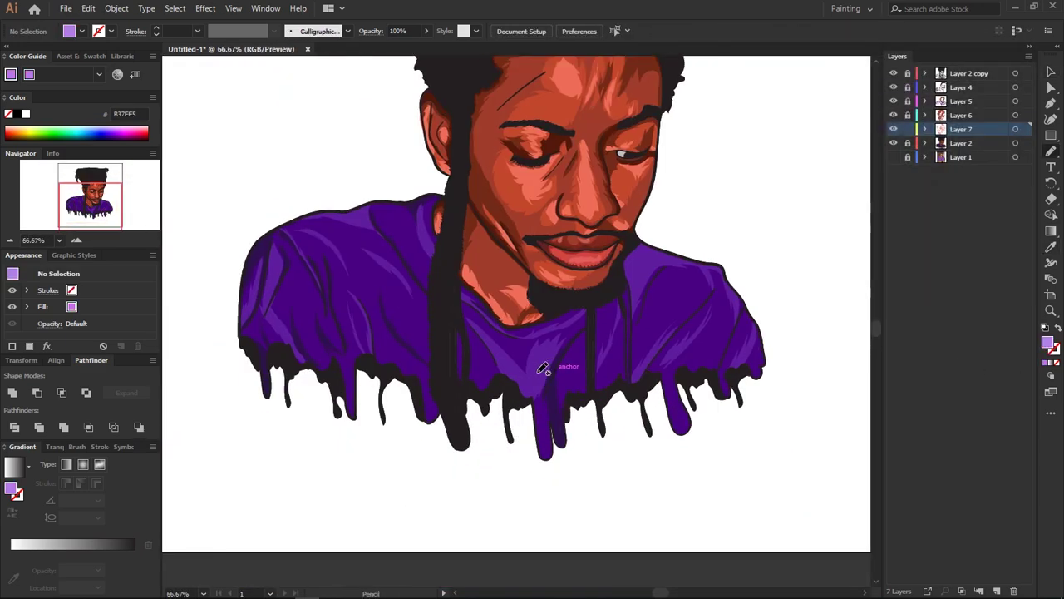
Draw light purple Pencil highlights across both shoulders, the collar and the neck
{"action": "left_click_drag", "start_coordinate": [423, 345], "coordinate": [405, 309]}
{"action": "left_click_drag", "start_coordinate": [642, 370], "coordinate": [675, 276]}
{"action": "left_click_drag", "start_coordinate": [720, 366], "coordinate": [708, 299]}
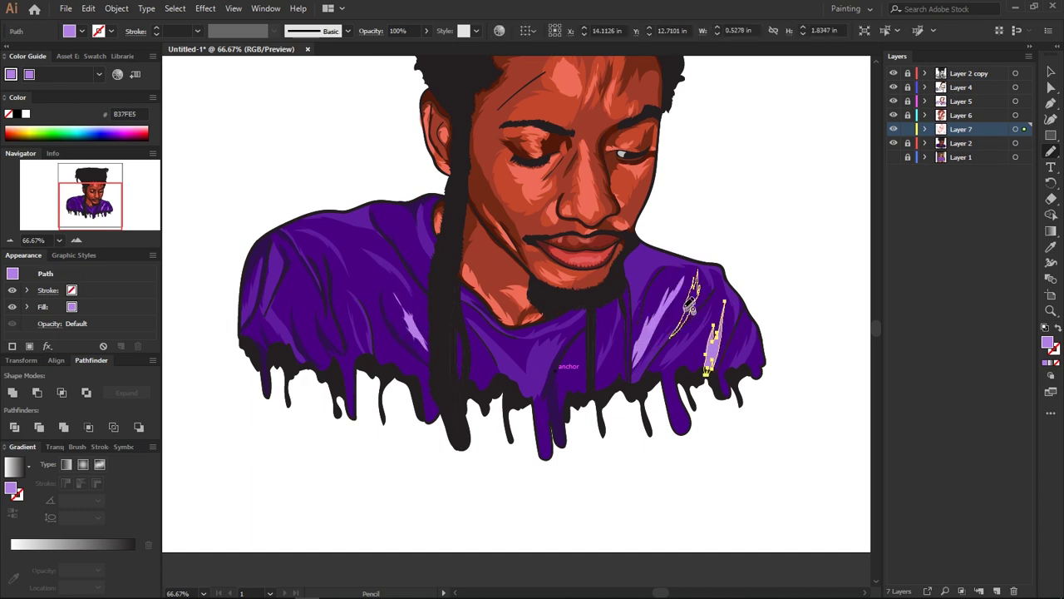
{"action": "left_click_drag", "start_coordinate": [670, 337], "coordinate": [697, 268]}
{"action": "mouse_move", "coordinate": [301, 340]}
{"action": "left_mouse_down"}
{"action": "mouse_move", "coordinate": [278, 273]}
{"action": "mouse_move", "coordinate": [298, 280]}
{"action": "left_mouse_up"}
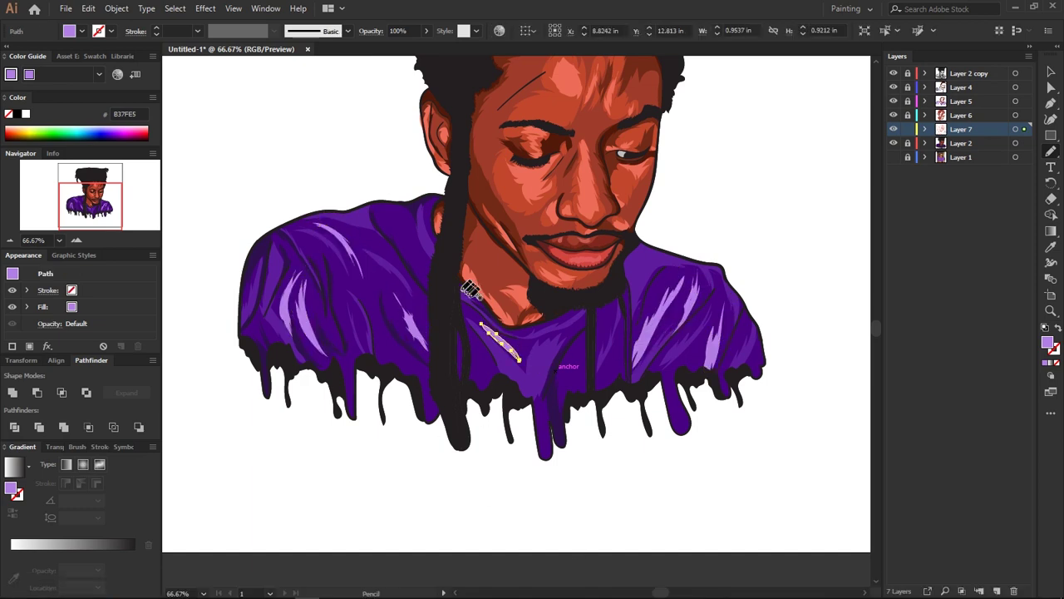
{"action": "left_click_drag", "start_coordinate": [462, 289], "coordinate": [489, 313]}
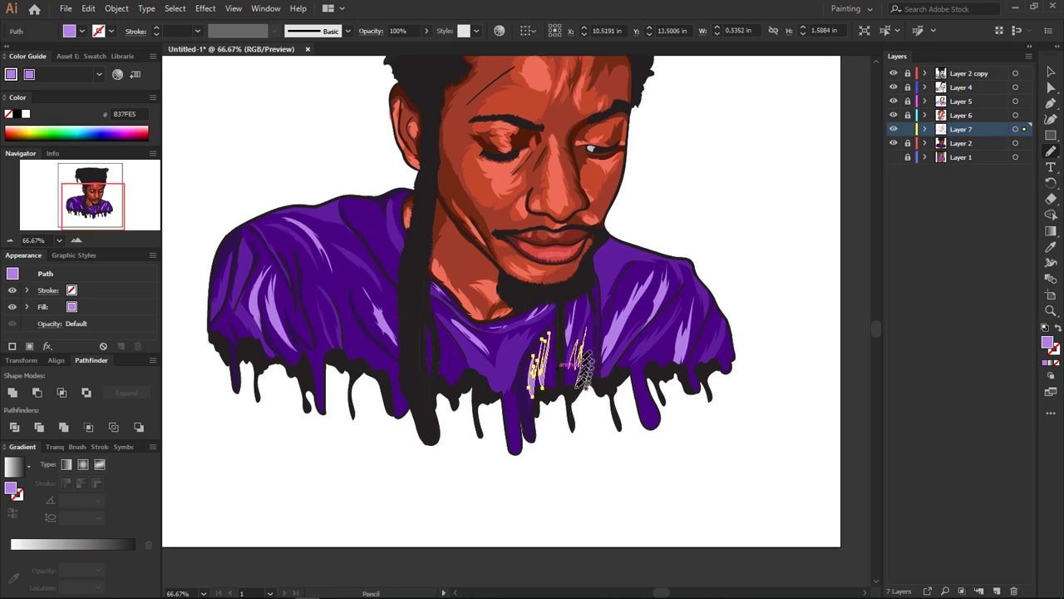
{"action": "left_click_drag", "start_coordinate": [402, 384], "coordinate": [382, 324]}
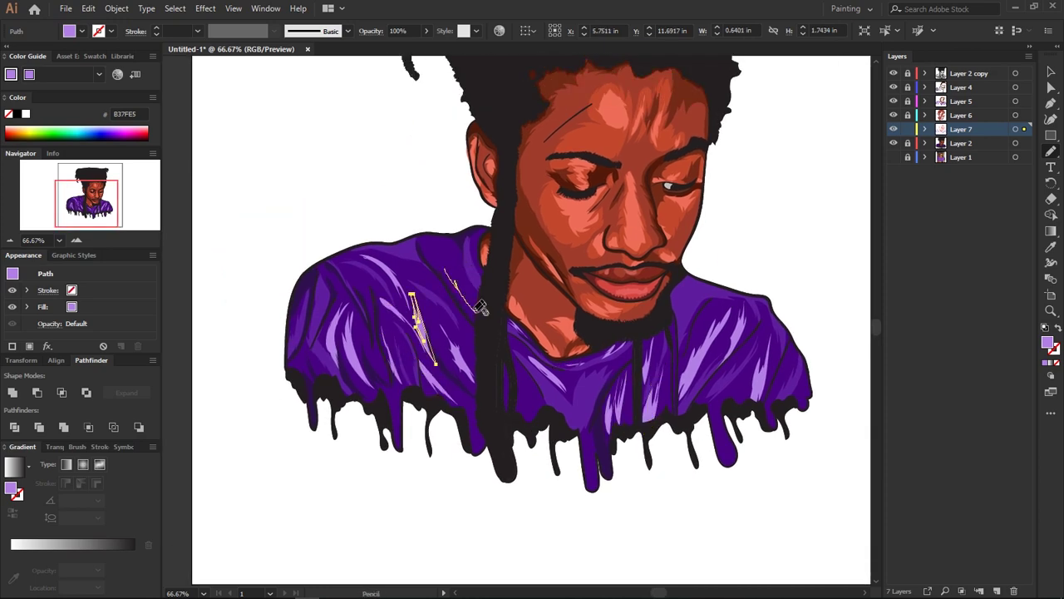
{"action": "left_click_drag", "start_coordinate": [476, 314], "coordinate": [437, 250]}
{"action": "key", "text": "ctrl+minus"}
{"action": "scroll", "coordinate": [620, 388], "scroll_direction": "up", "scroll_amount": 3}
Add a new layer and set the fill to a pale pink based on the sampled skin tone
{"action": "key", "text": "ctrl+l"}
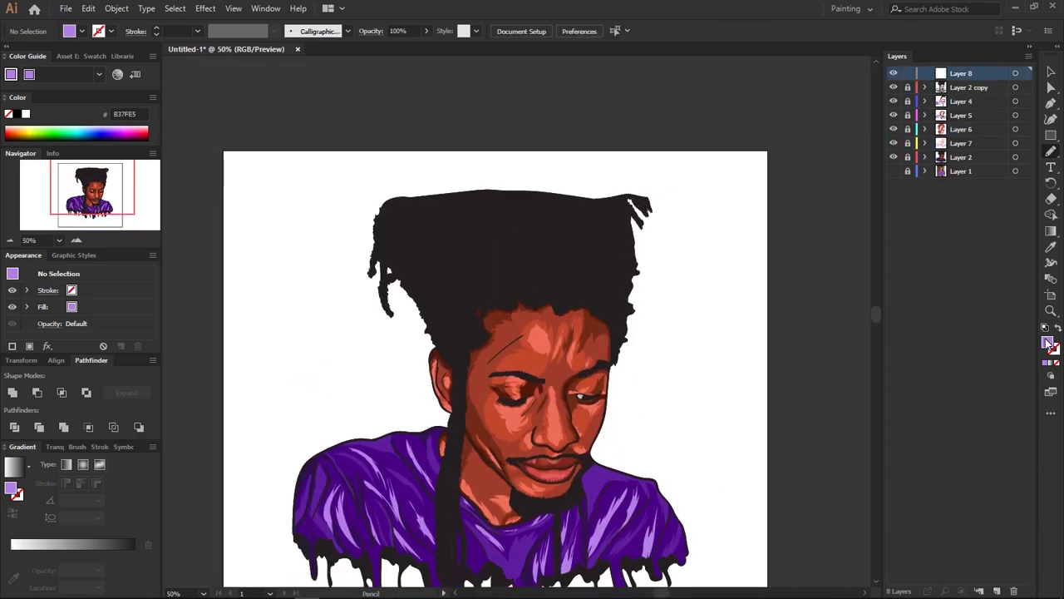
{"action": "key", "text": "i"}
{"action": "left_click", "coordinate": [612, 340]}
{"action": "double_click", "coordinate": [1050, 343]}
{"action": "left_click", "coordinate": [715, 82]}
{"action": "left_click", "coordinate": [982, 87]}
Draw pale pink highlights on the nose, left cheek, chin and jawline
{"action": "key", "text": "n"}
{"action": "key", "text": "ctrl+plus"}
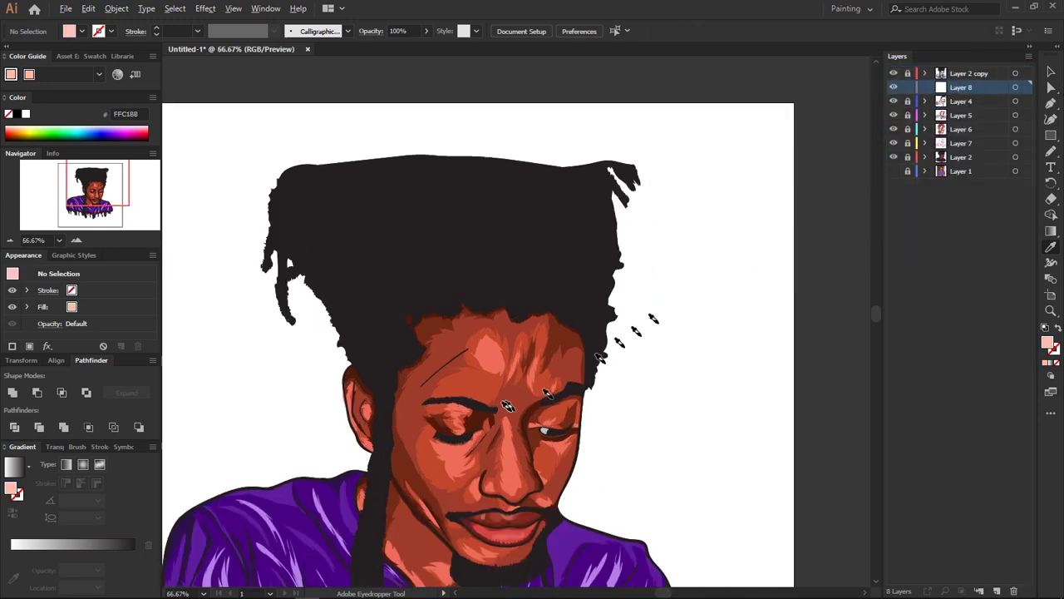
{"action": "key", "text": "ctrl+plus"}
{"action": "left_click_drag", "start_coordinate": [609, 247], "coordinate": [616, 314]}
{"action": "left_click_drag", "start_coordinate": [525, 264], "coordinate": [519, 290]}
{"action": "scroll", "coordinate": [574, 148], "scroll_direction": "up", "scroll_amount": 2}
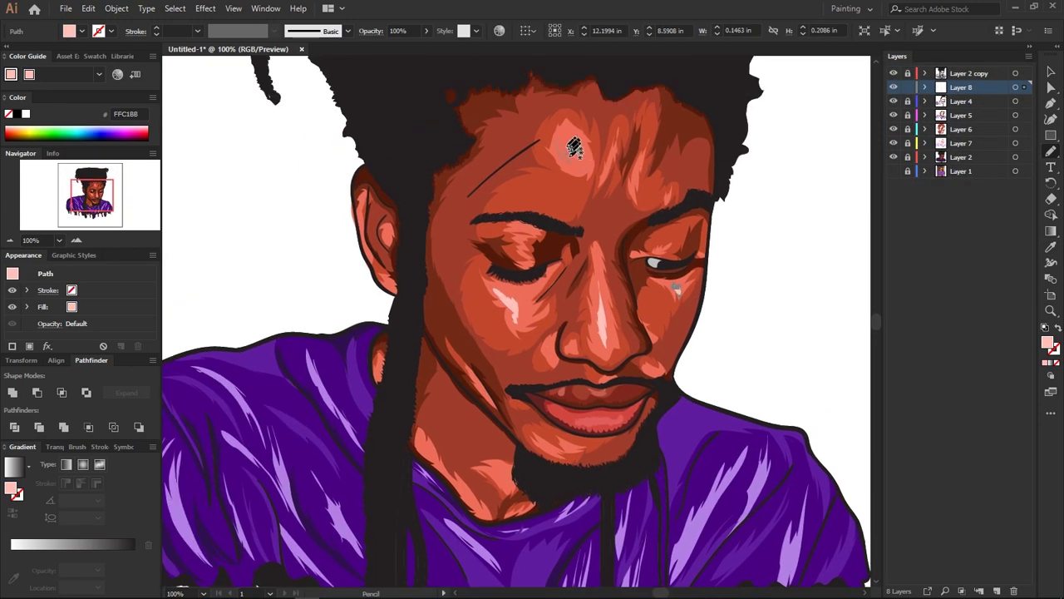
{"action": "scroll", "coordinate": [636, 183], "scroll_direction": "down", "scroll_amount": 3}
{"action": "left_click_drag", "start_coordinate": [465, 333], "coordinate": [496, 338]}
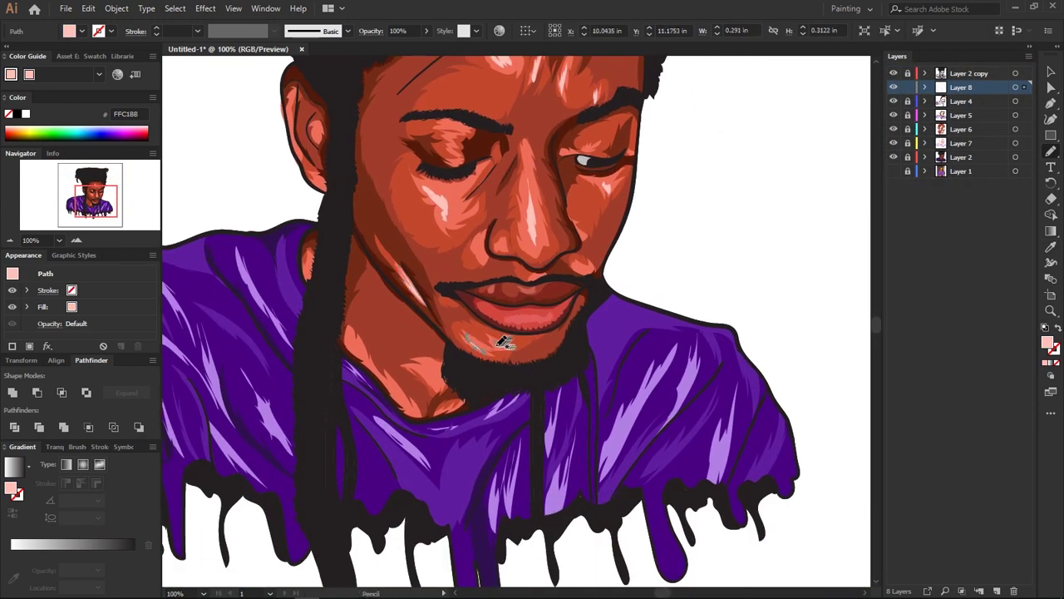
{"action": "scroll", "coordinate": [503, 343], "scroll_direction": "left", "scroll_amount": 2}
{"action": "left_click_drag", "start_coordinate": [374, 316], "coordinate": [449, 390]}
{"action": "scroll", "coordinate": [491, 384], "scroll_direction": "up", "scroll_amount": 2}
{"action": "scroll", "coordinate": [490, 385], "scroll_direction": "left", "scroll_amount": 3}
{"action": "scroll", "coordinate": [582, 366], "scroll_direction": "left", "scroll_amount": 2}
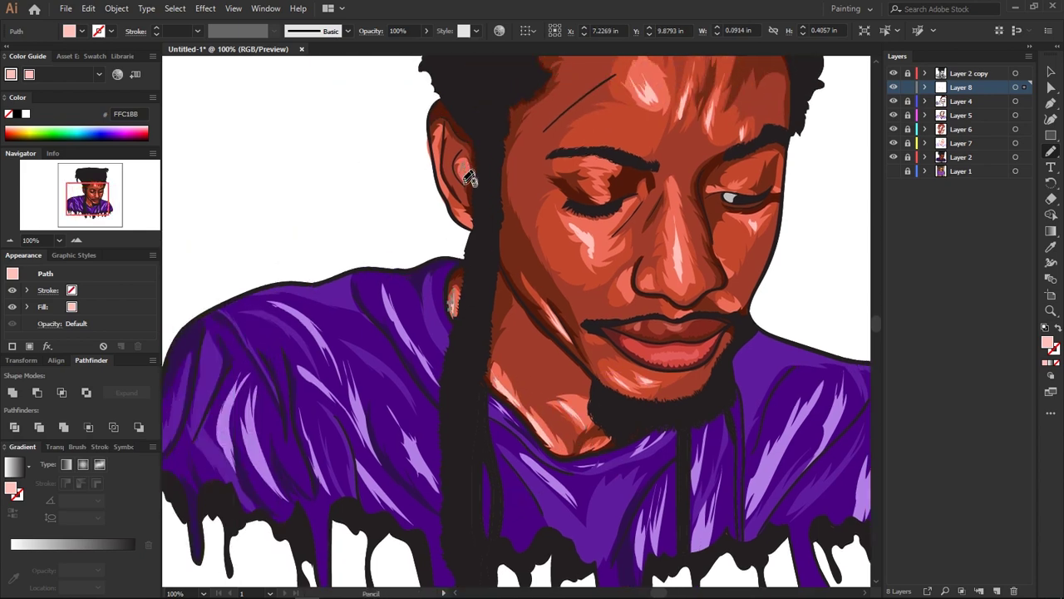
{"action": "scroll", "coordinate": [662, 344], "scroll_direction": "down", "scroll_amount": 1}
{"action": "key", "text": "v"}
{"action": "scroll", "coordinate": [849, 280], "scroll_direction": "down", "scroll_amount": 2}
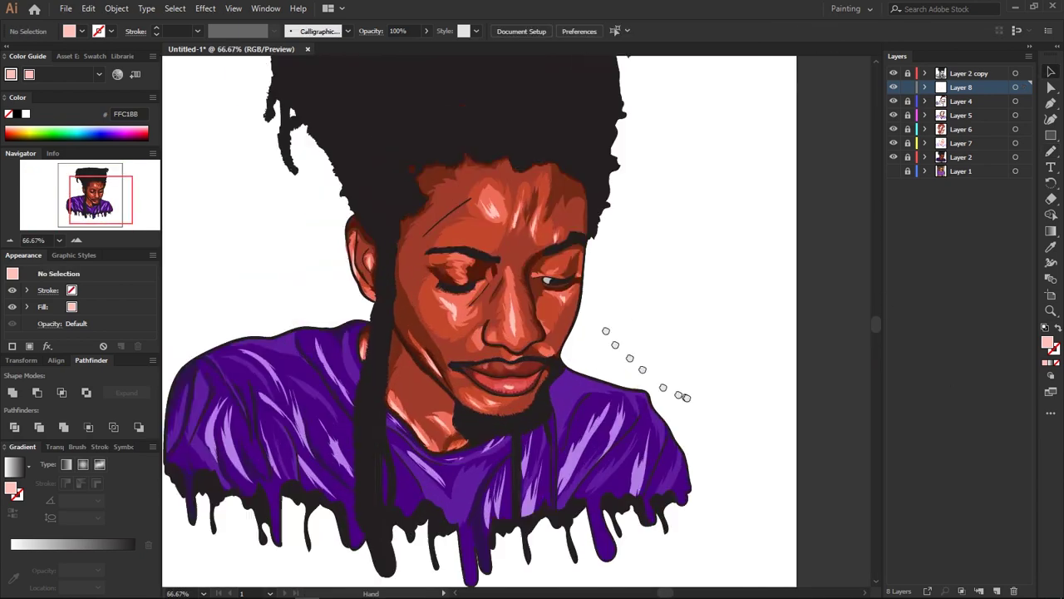
Raise the pink highlights' saturation in Recolor Artwork, deselect, and add Layer 9
{"action": "left_click", "coordinate": [88, 8]}
{"action": "left_click", "coordinate": [333, 240]}
{"action": "left_click_drag", "start_coordinate": [668, 356], "coordinate": [766, 368]}
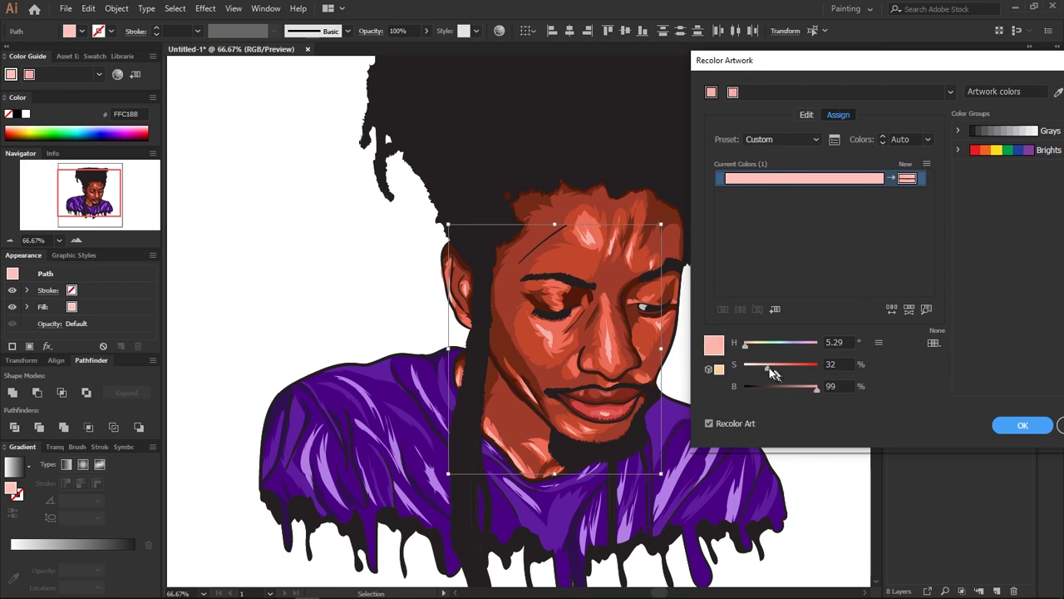
{"action": "key", "text": "Return"}
{"action": "key", "text": "ctrl+shift+a"}
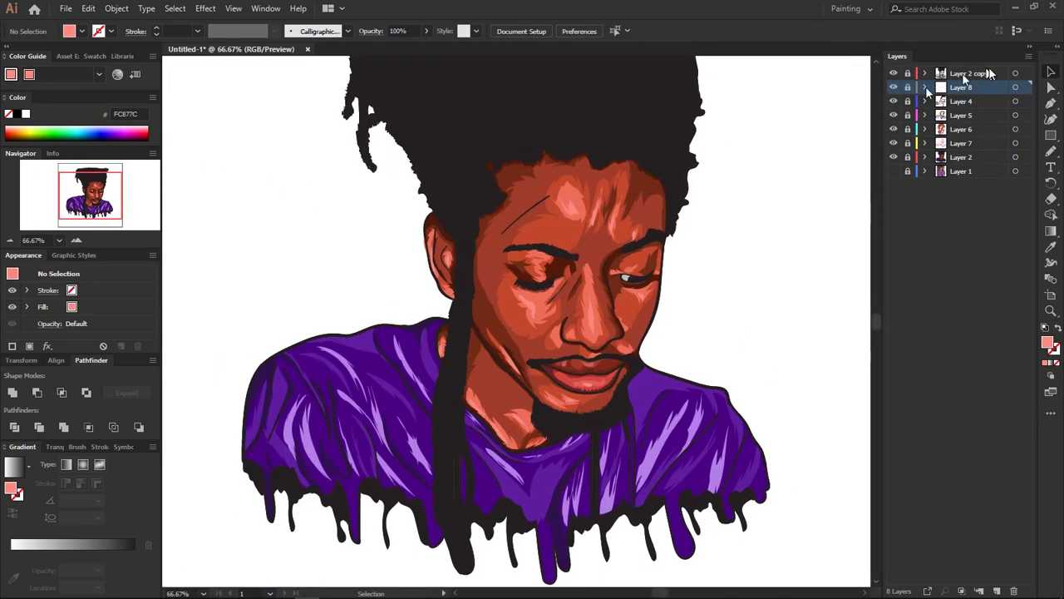
{"action": "left_click", "coordinate": [51, 548]}
{"action": "double_click", "coordinate": [70, 553]}
Set the gradient stop colour and position, then prepare the brush over the upper body
{"action": "left_click", "coordinate": [44, 432]}
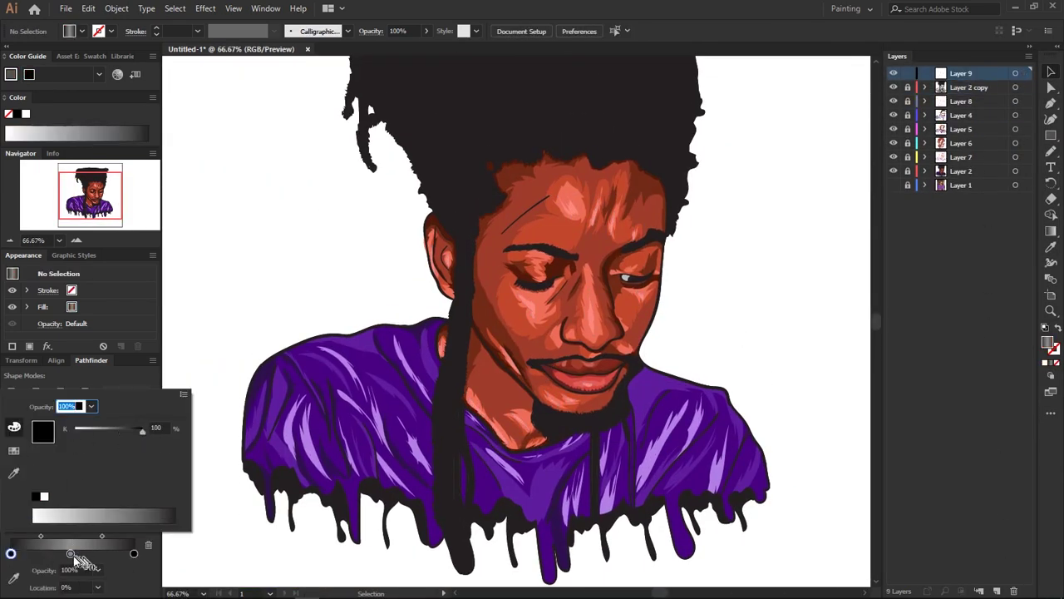
{"action": "left_click", "coordinate": [97, 538]}
{"action": "key", "text": "b"}
{"action": "key", "text": "ctrl+plus"}
{"action": "key", "text": "ctrl+plus"}
{"action": "key", "text": "ctrl+plus"}
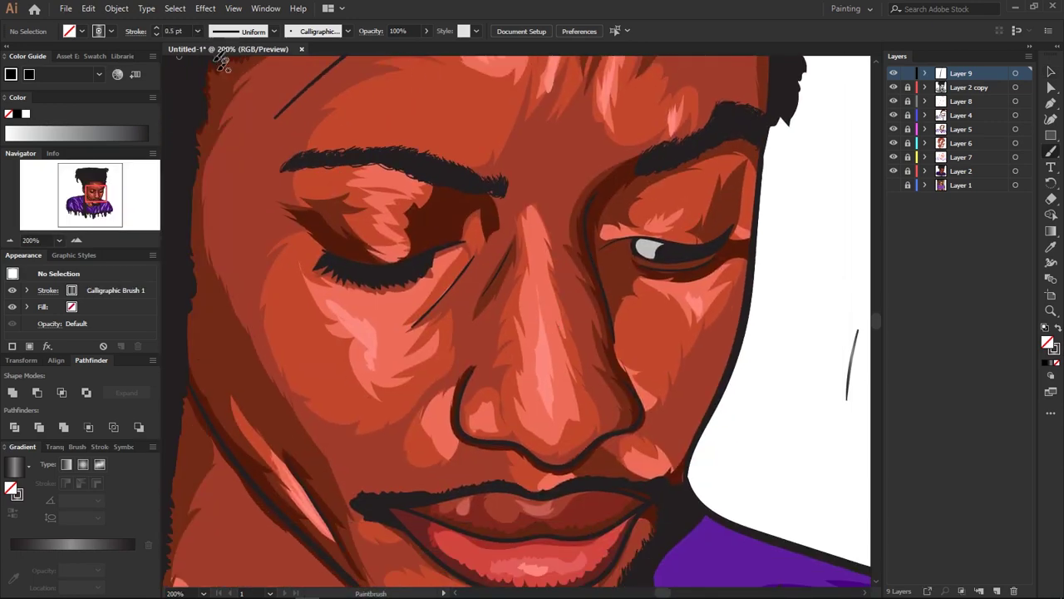
{"action": "scroll", "coordinate": [385, 420], "scroll_direction": "down", "scroll_amount": 5}
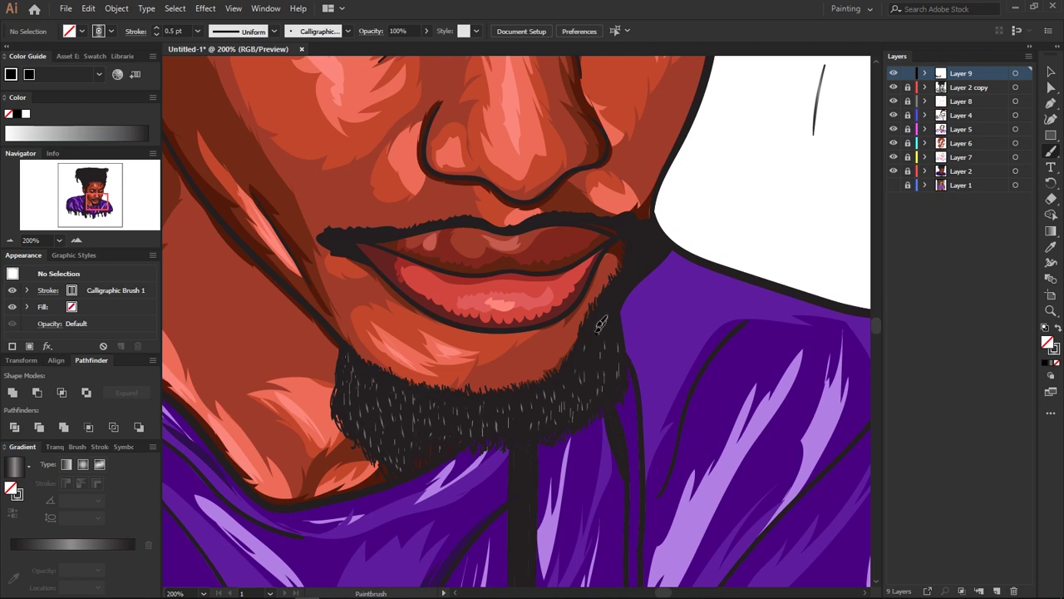
{"action": "key", "text": "ctrl+minus"}
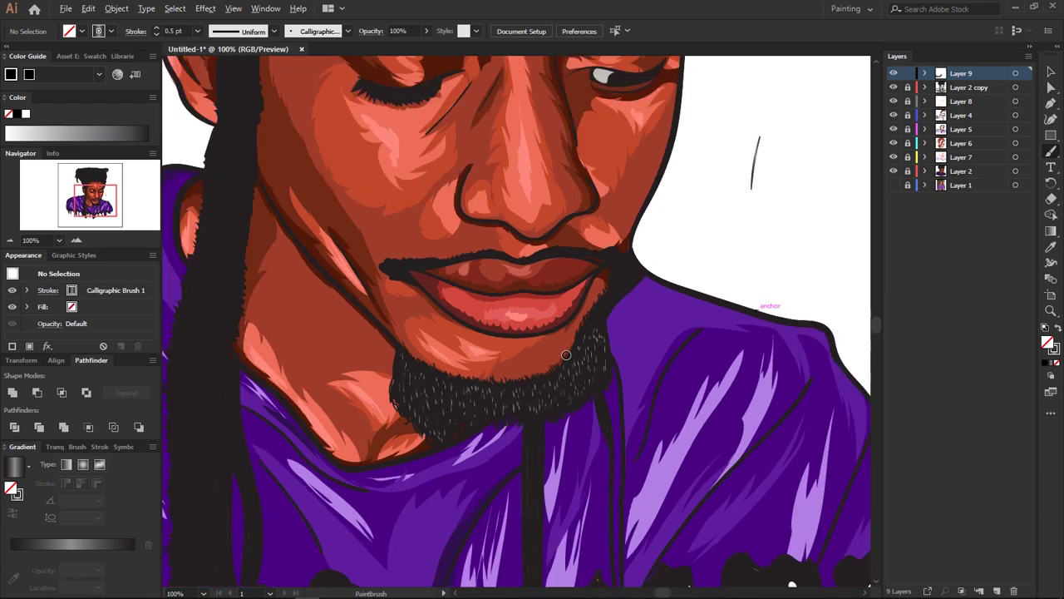
{"action": "key", "text": "ctrl+minus"}
{"action": "key", "text": "v"}
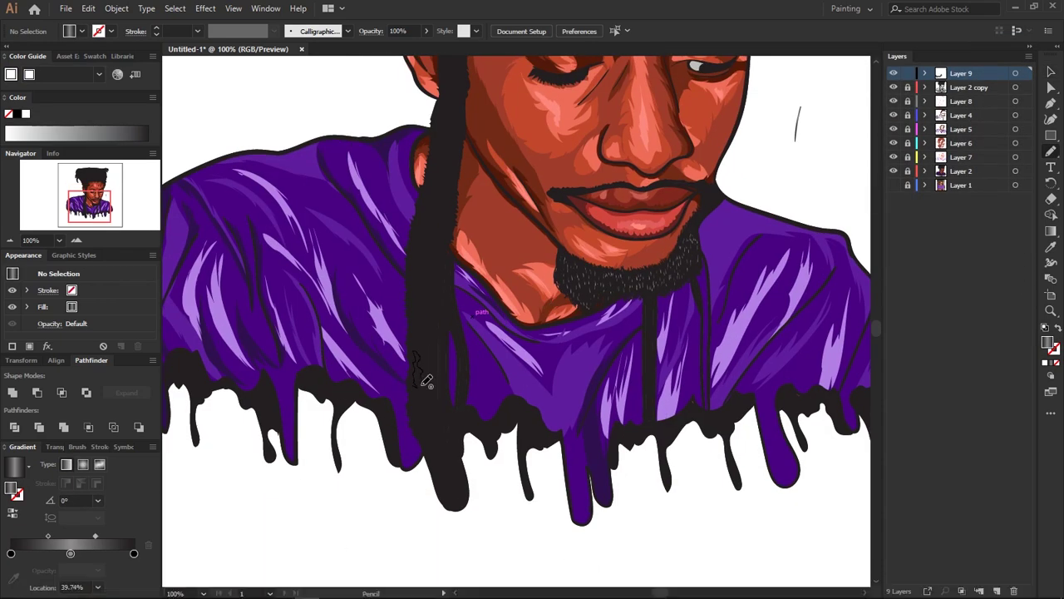
Paint thin Calligraphic Brush 1 strands along the left loc and near the bottom drips
{"action": "left_click_drag", "start_coordinate": [421, 378], "coordinate": [421, 416]}
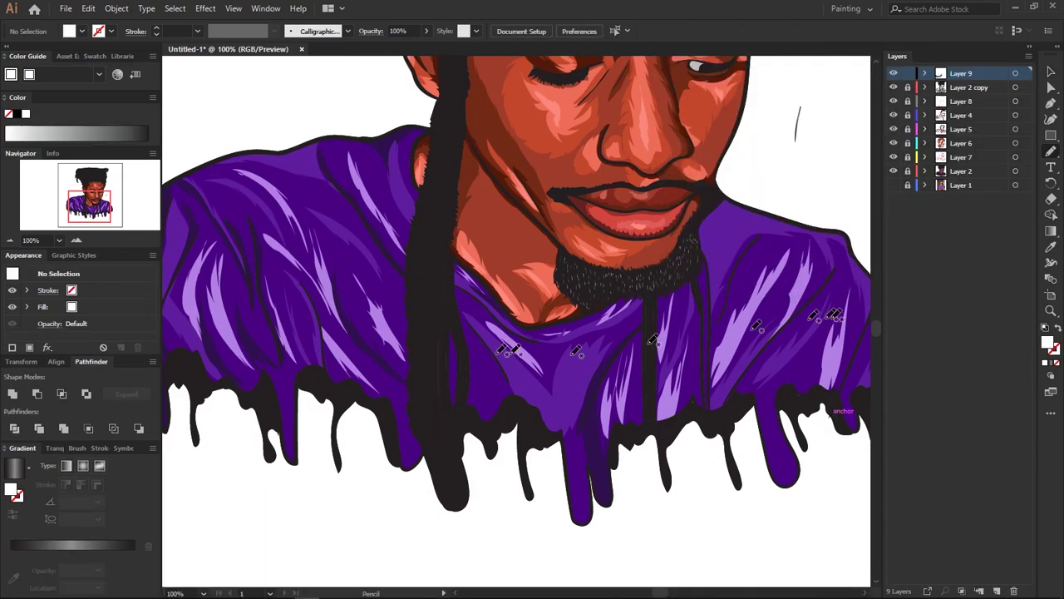
{"action": "left_click_drag", "start_coordinate": [416, 421], "coordinate": [424, 376]}
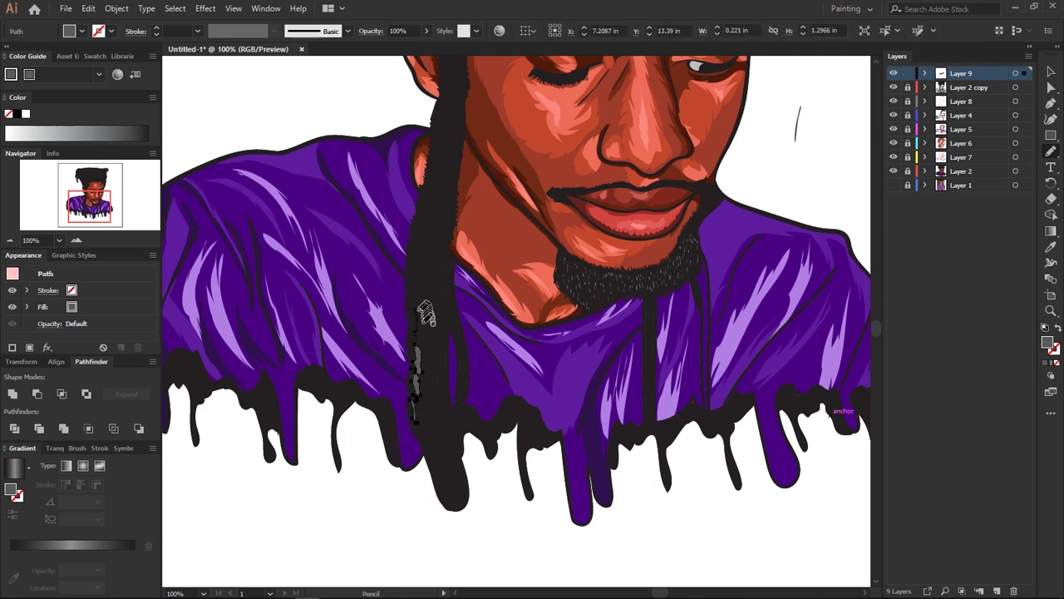
{"action": "left_click", "coordinate": [439, 192], "text": "ctrl"}
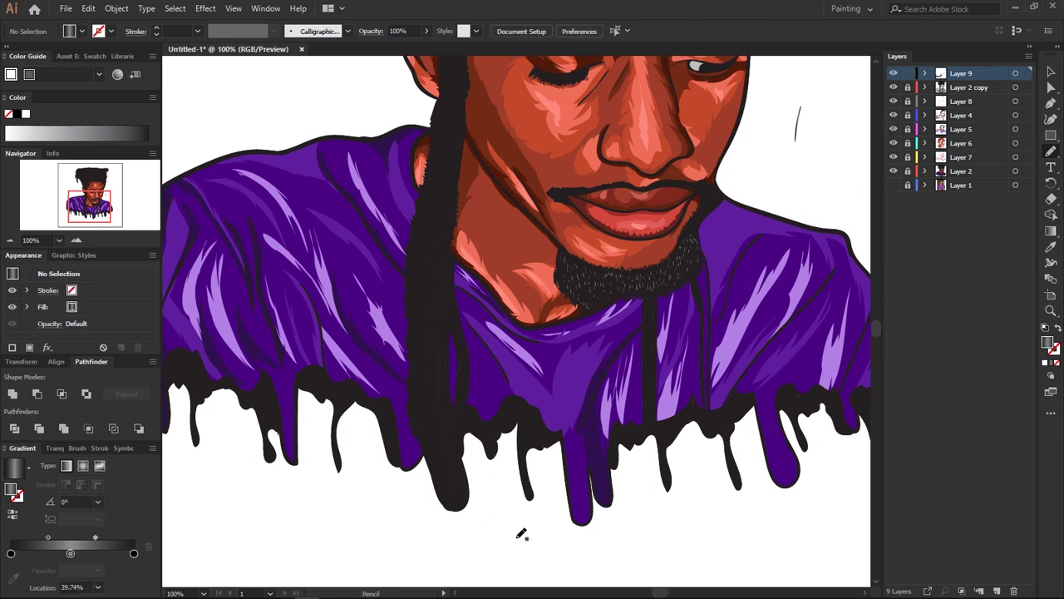
{"action": "key", "text": "b"}
{"action": "scroll", "coordinate": [423, 329], "scroll_direction": "up", "scroll_amount": 1}
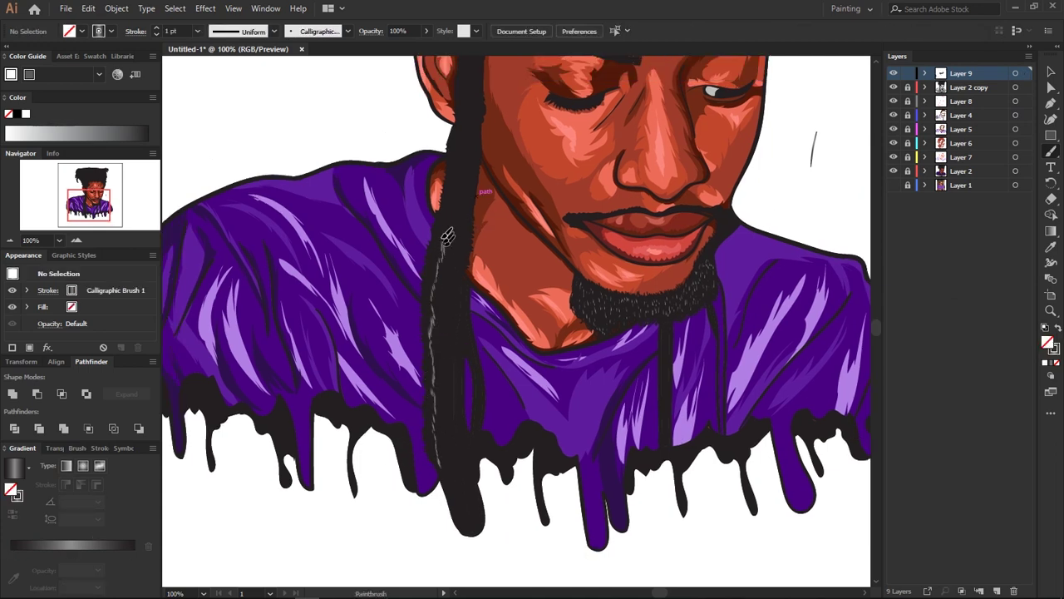
{"action": "scroll", "coordinate": [448, 237], "scroll_direction": "up", "scroll_amount": 2}
{"action": "scroll", "coordinate": [442, 430], "scroll_direction": "down", "scroll_amount": 4}
{"action": "scroll", "coordinate": [440, 374], "scroll_direction": "up", "scroll_amount": 2}
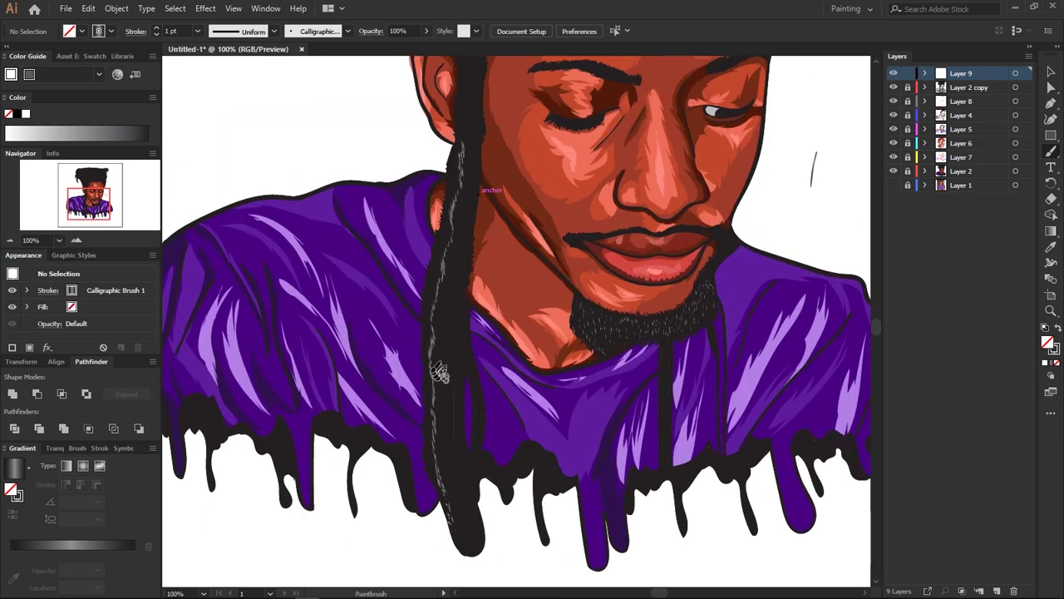
{"action": "scroll", "coordinate": [452, 302], "scroll_direction": "up", "scroll_amount": 1}
{"action": "scroll", "coordinate": [433, 249], "scroll_direction": "up", "scroll_amount": 5}
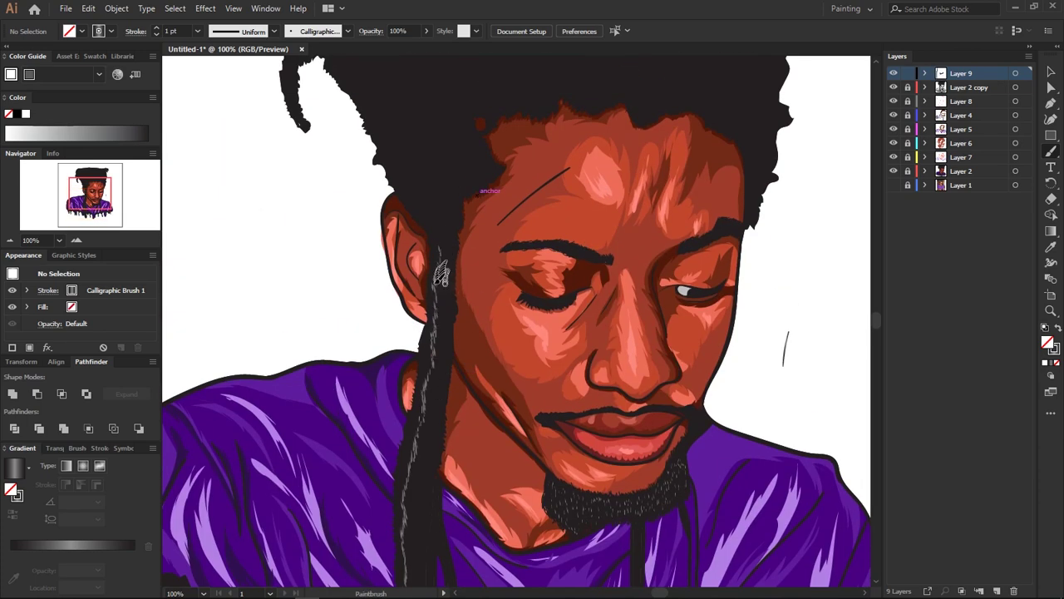
{"action": "scroll", "coordinate": [441, 275], "scroll_direction": "up", "scroll_amount": 3}
{"action": "scroll", "coordinate": [400, 275], "scroll_direction": "up", "scroll_amount": 3}
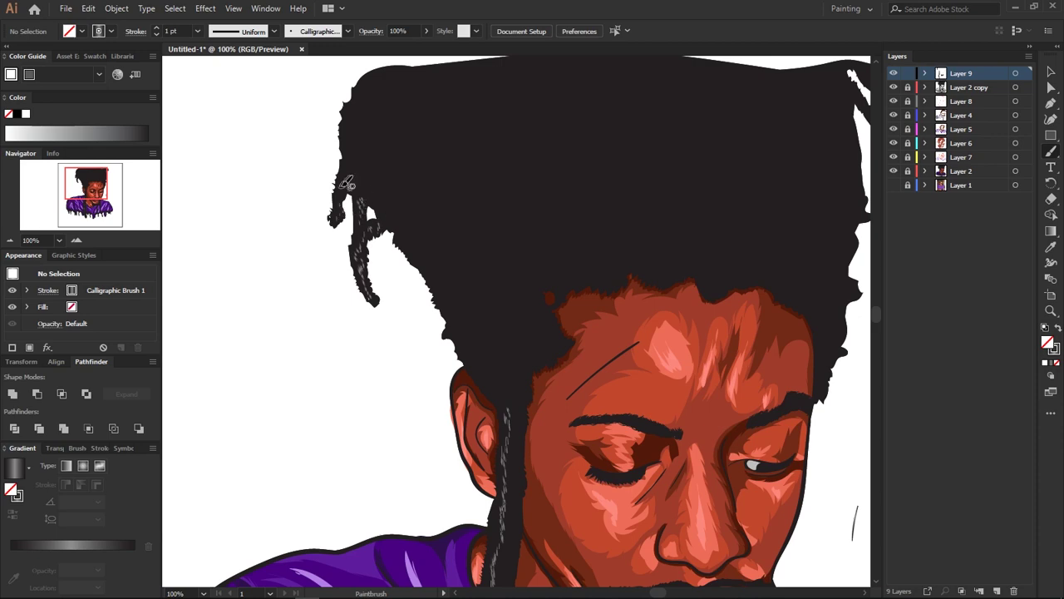
{"action": "scroll", "coordinate": [347, 183], "scroll_direction": "down", "scroll_amount": 2}
{"action": "scroll", "coordinate": [388, 308], "scroll_direction": "up", "scroll_amount": 2}
{"action": "scroll", "coordinate": [432, 308], "scroll_direction": "up", "scroll_amount": 3}
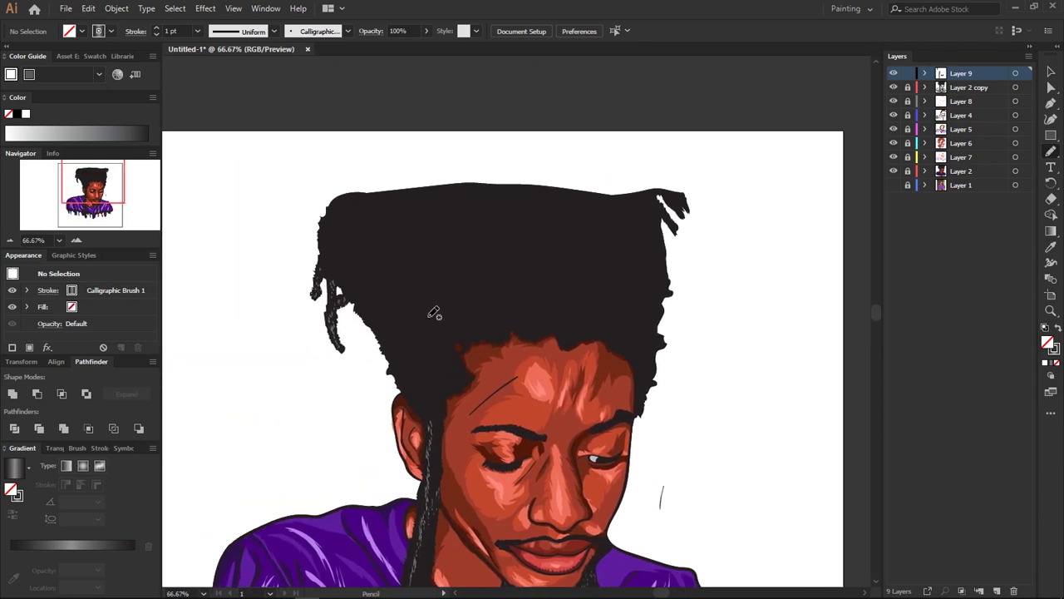
{"action": "scroll", "coordinate": [432, 309], "scroll_direction": "up", "scroll_amount": 1}
Draw a trial jagged gradient shape in the hair, then undo it
{"action": "key", "text": "n"}
{"action": "left_click_drag", "start_coordinate": [406, 312], "coordinate": [424, 252]}
{"action": "double_click", "coordinate": [1051, 150]}
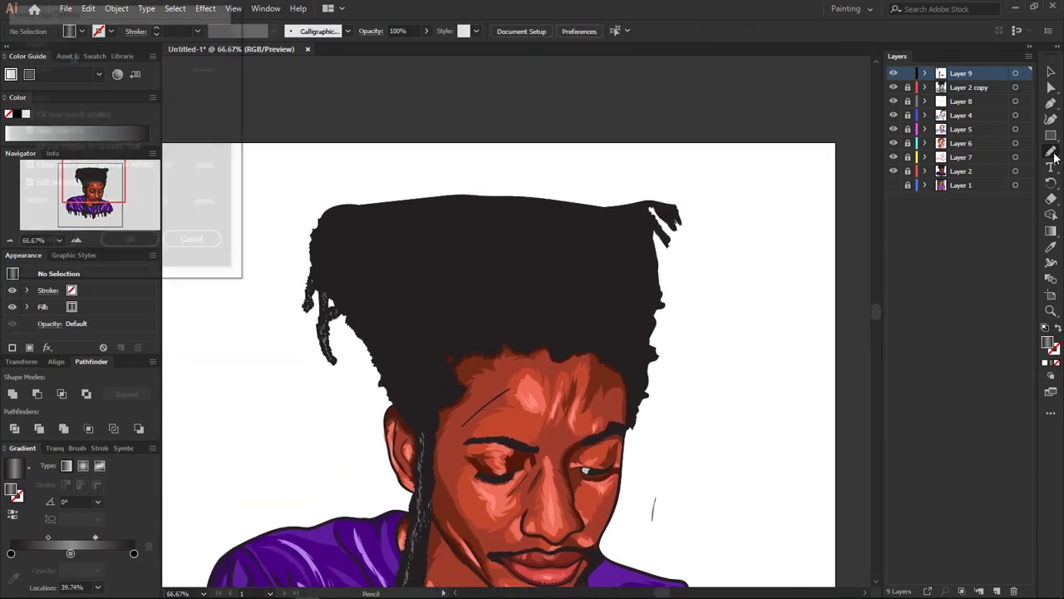
{"action": "left_click", "coordinate": [136, 242]}
{"action": "left_click_drag", "start_coordinate": [395, 324], "coordinate": [416, 275]}
{"action": "left_click_drag", "start_coordinate": [416, 348], "coordinate": [433, 258]}
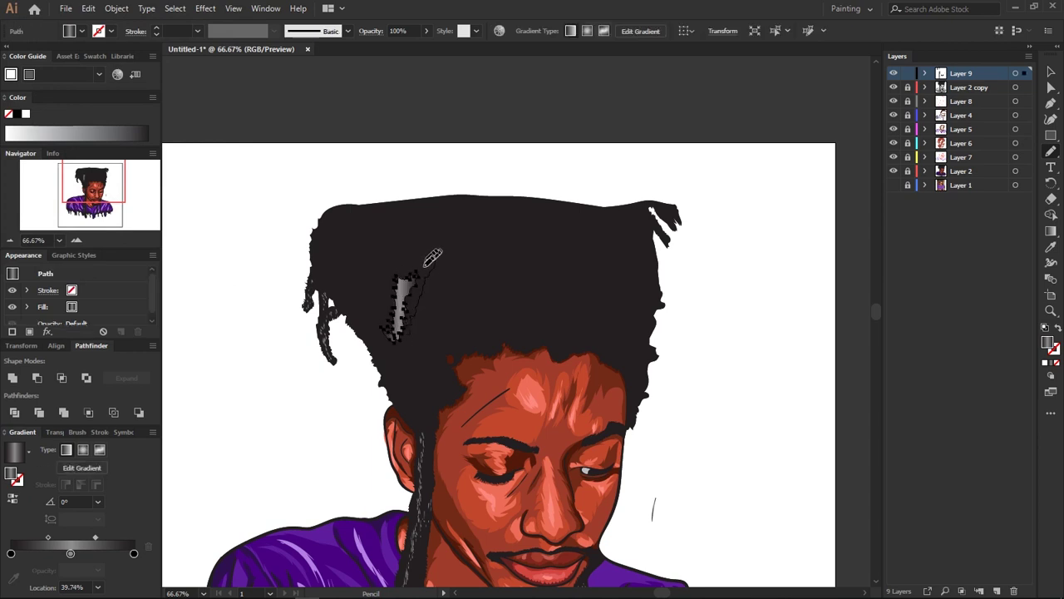
{"action": "key", "text": "ctrl+z"}
{"action": "scroll", "coordinate": [483, 283], "scroll_direction": "down", "scroll_amount": 1}
{"action": "scroll", "coordinate": [482, 283], "scroll_direction": "up", "scroll_amount": 2}
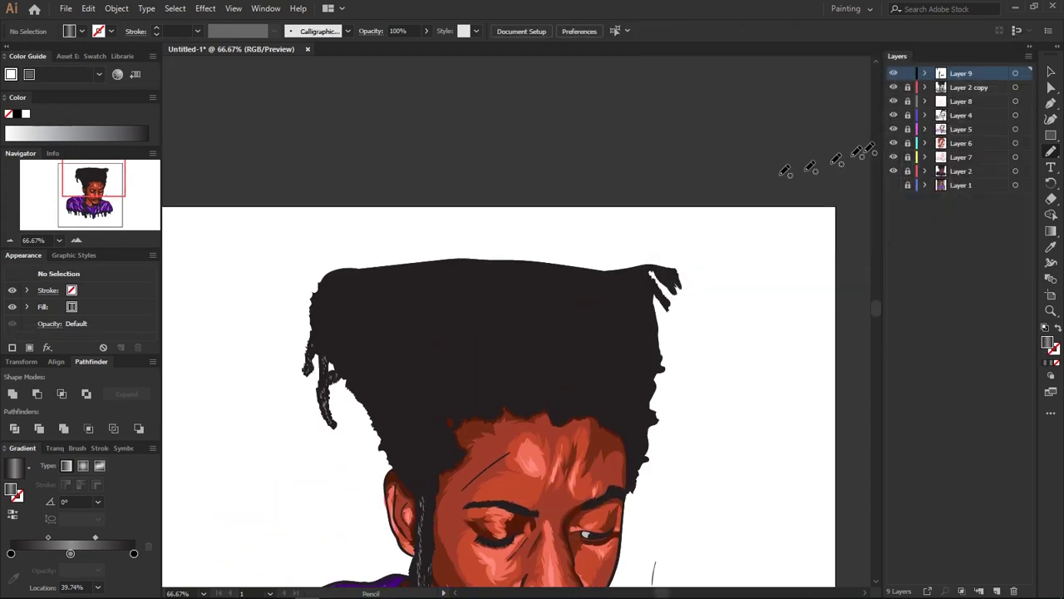
Draw a wide gradient ellipse above the artboard and nudge it down
{"action": "key", "text": "l"}
{"action": "left_click_drag", "start_coordinate": [328, 118], "coordinate": [703, 141]}
{"action": "key", "text": "v"}
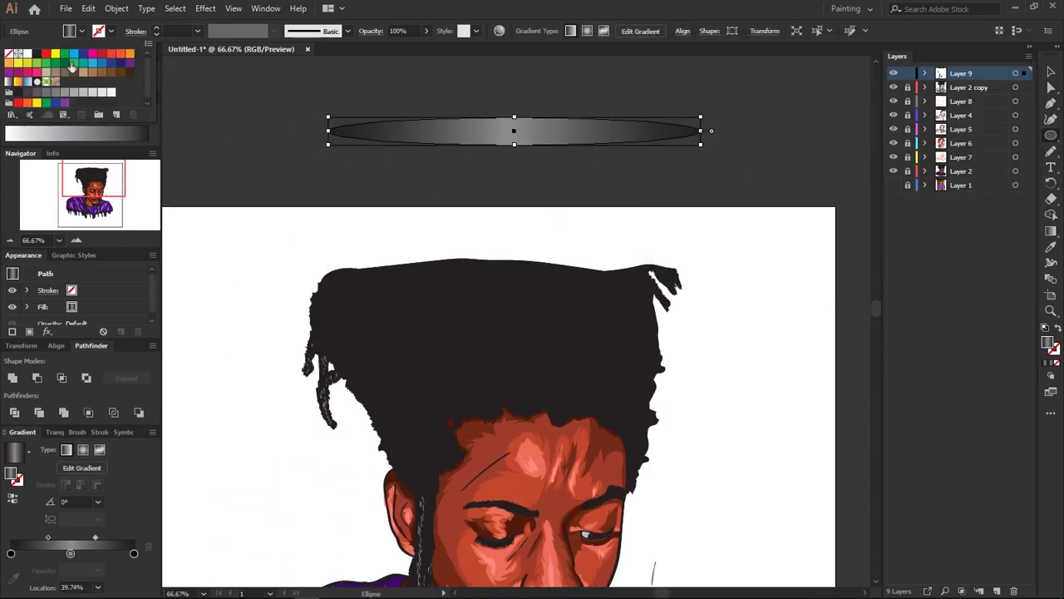
{"action": "left_click_drag", "start_coordinate": [543, 130], "coordinate": [545, 143]}
Apply Effect > Distort & Transform > Roughen to the ellipse with adjusted size and detail
{"action": "left_click", "coordinate": [206, 8]}
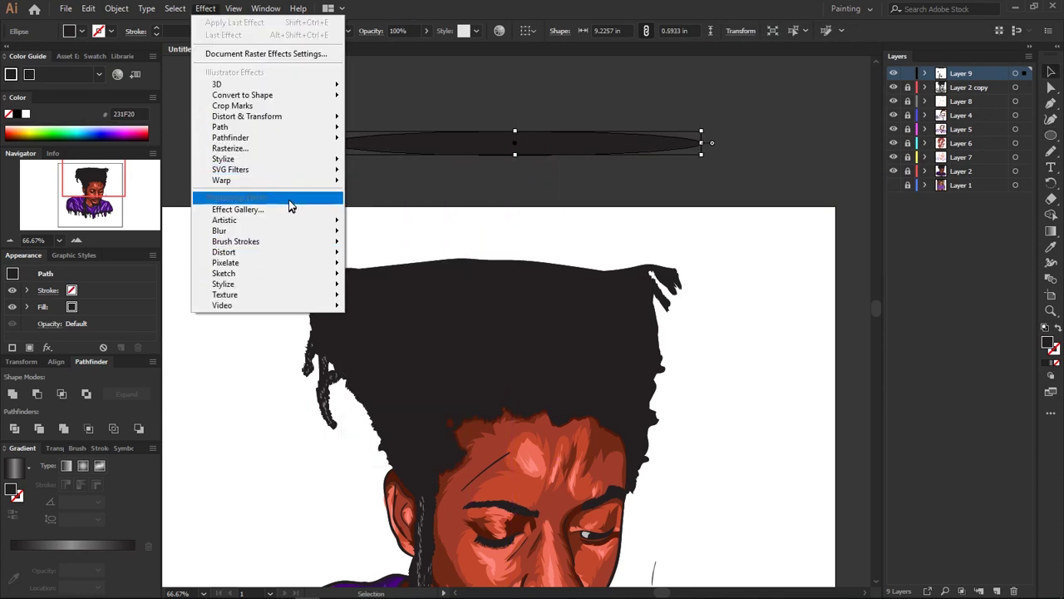
{"action": "left_click", "coordinate": [374, 152]}
{"action": "left_click_drag", "start_coordinate": [572, 202], "coordinate": [902, 172]}
{"action": "left_click", "coordinate": [751, 345]}
{"action": "left_click_drag", "start_coordinate": [787, 266], "coordinate": [798, 263]}
{"action": "key", "text": "Tab"}
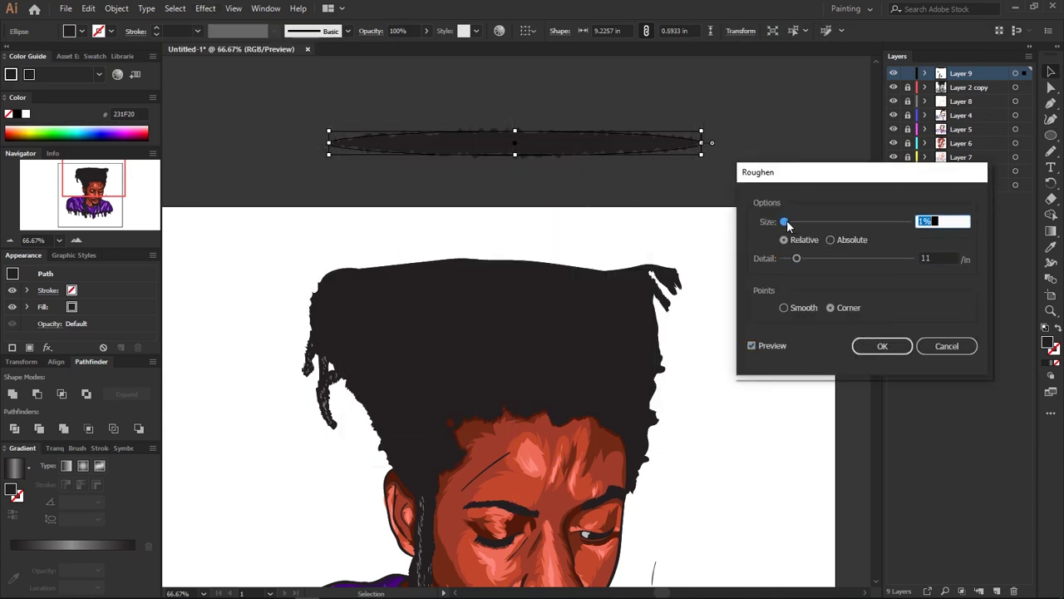
{"action": "key", "text": "Return"}
Save the roughened ellipse as a new Art Brush and delete the original shape
{"action": "left_click", "coordinate": [67, 447]}
{"action": "left_click_drag", "start_coordinate": [515, 143], "coordinate": [75, 533]}
{"action": "left_click", "coordinate": [50, 150]}
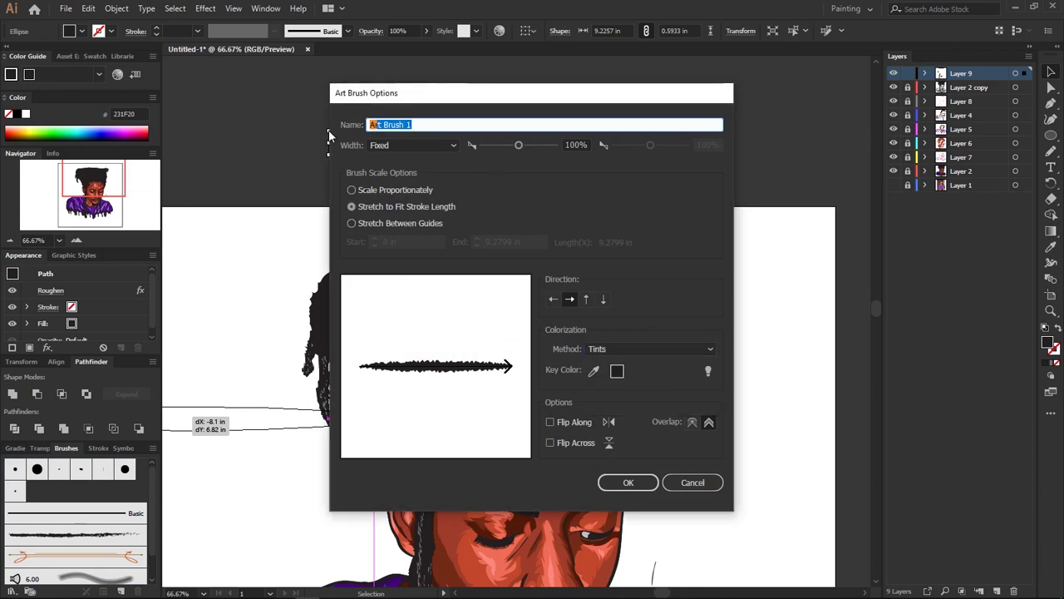
{"action": "left_click", "coordinate": [623, 482]}
{"action": "key", "text": "Delete"}
Make the rough brush paint in dark brown, discarding the test strokes
{"action": "key", "text": "b"}
{"action": "left_click_drag", "start_coordinate": [778, 481], "coordinate": [796, 298]}
{"action": "key", "text": "ctrl+z"}
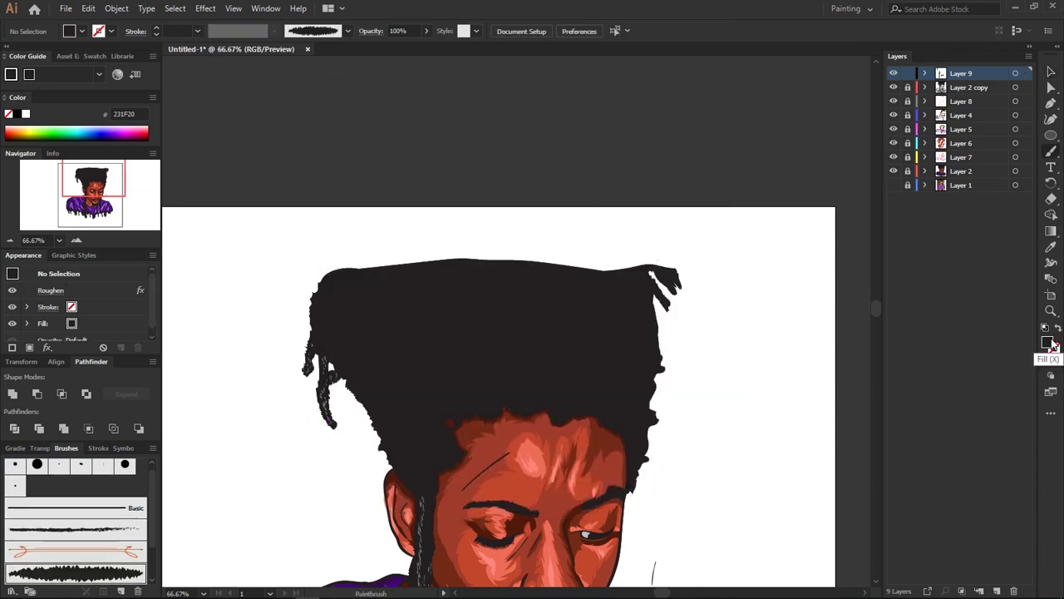
{"action": "scroll", "coordinate": [879, 315], "scroll_direction": "down", "scroll_amount": 2}
{"action": "scroll", "coordinate": [879, 314], "scroll_direction": "down", "scroll_amount": 2}
{"action": "left_click_drag", "start_coordinate": [515, 345], "coordinate": [566, 378]}
{"action": "double_click", "coordinate": [1047, 343]}
{"action": "left_click", "coordinate": [814, 209]}
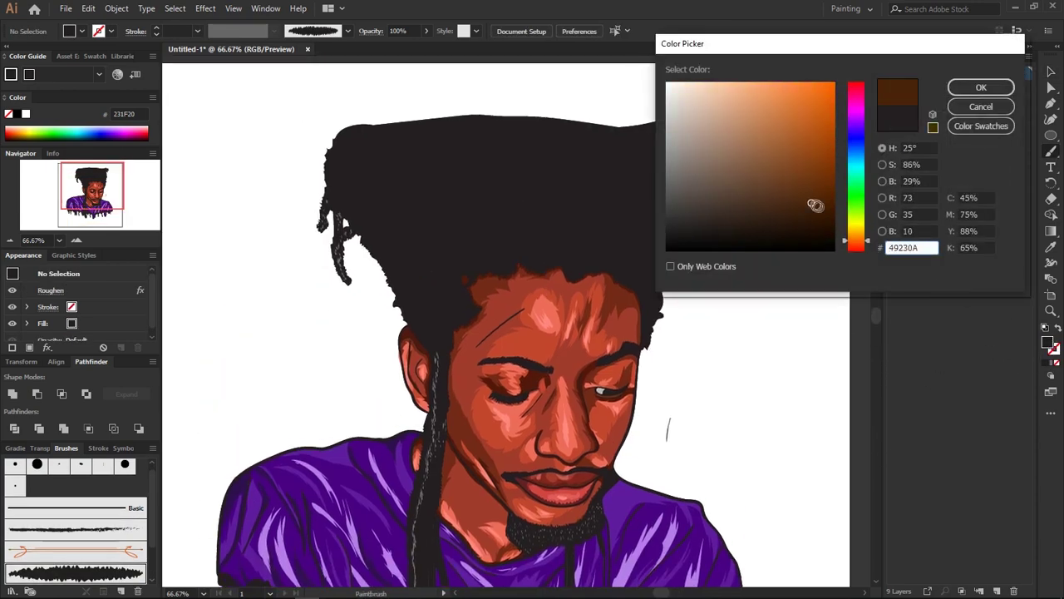
{"action": "left_click", "coordinate": [981, 88]}
{"action": "key", "text": "ctrl+z"}
{"action": "scroll", "coordinate": [574, 331], "scroll_direction": "up", "scroll_amount": 1}
{"action": "key", "text": "shift+x"}
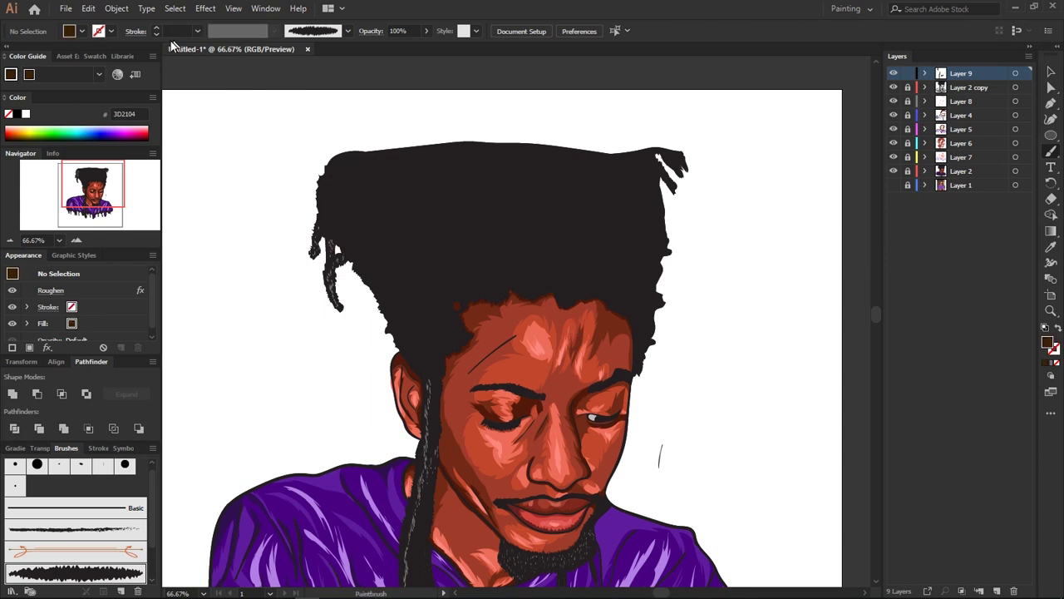
Paint brown rough-brush strands across the top and centre of the hair
{"action": "left_click_drag", "start_coordinate": [223, 254], "coordinate": [244, 112]}
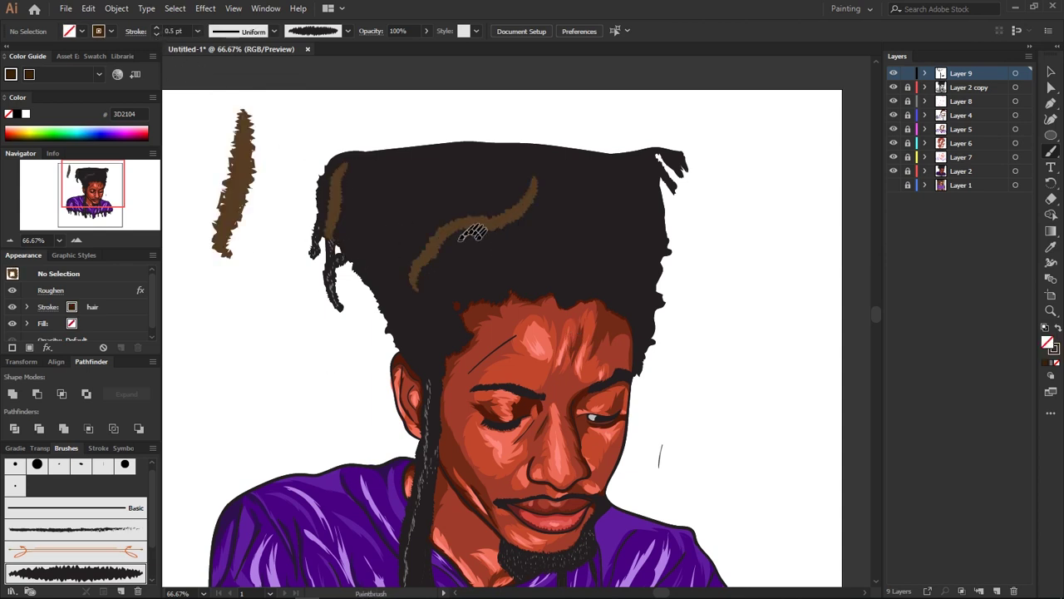
{"action": "left_click_drag", "start_coordinate": [472, 212], "coordinate": [476, 213]}
{"action": "left_click_drag", "start_coordinate": [545, 163], "coordinate": [615, 207]}
{"action": "left_click_drag", "start_coordinate": [637, 160], "coordinate": [661, 241]}
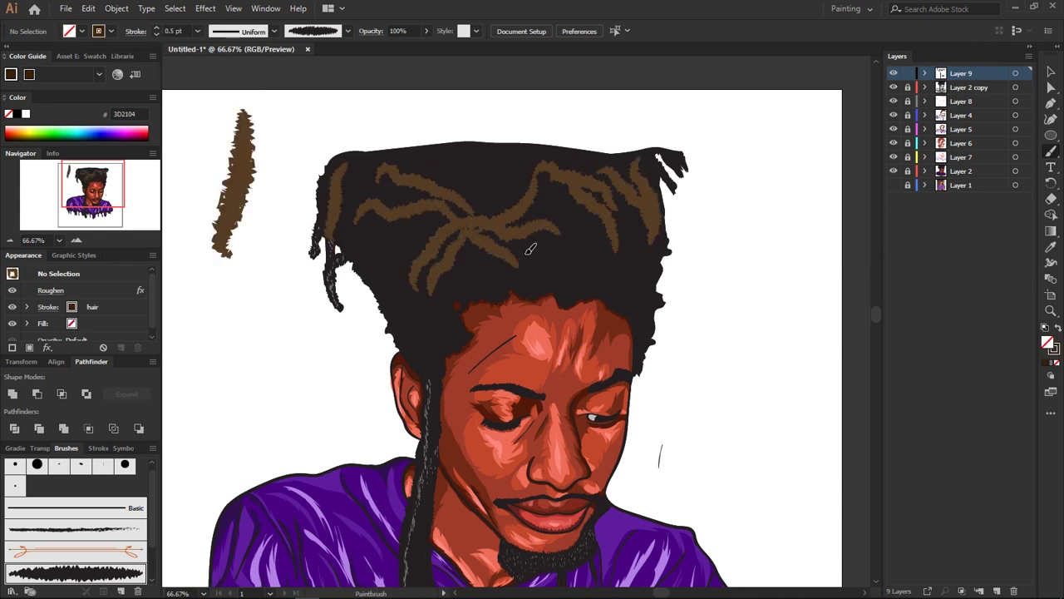
{"action": "left_click_drag", "start_coordinate": [497, 205], "coordinate": [455, 274]}
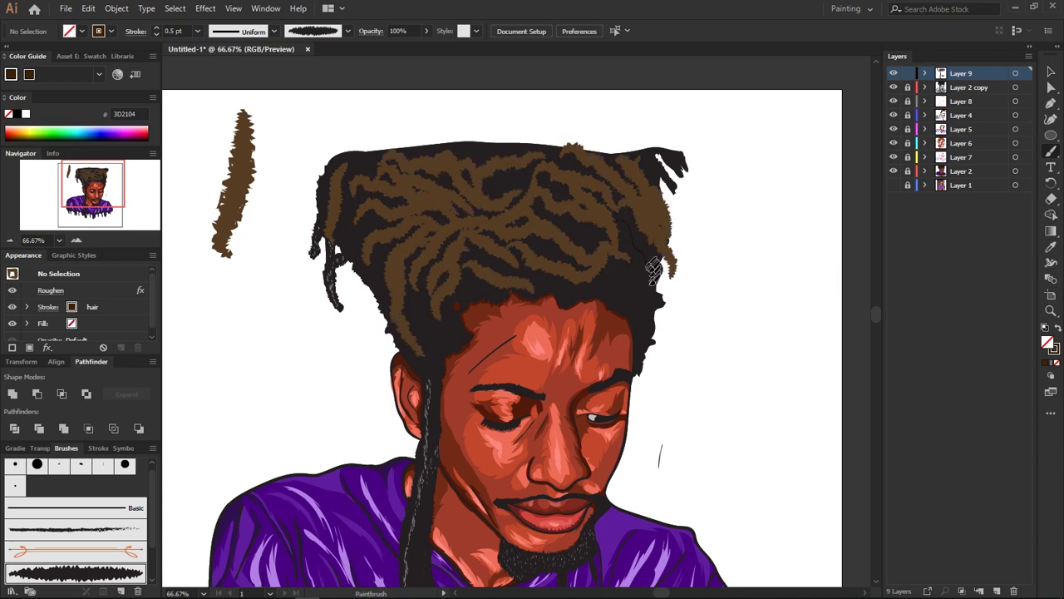
Switch the stroke to black and try a black strand along the hair top, undoing it
{"action": "double_click", "coordinate": [1036, 343]}
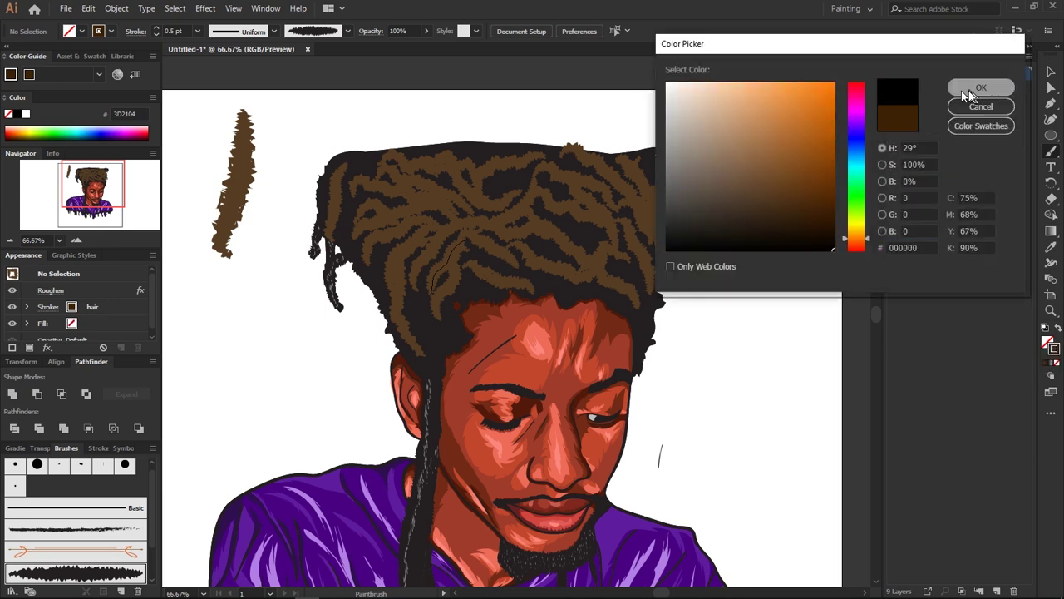
{"action": "left_click", "coordinate": [970, 90]}
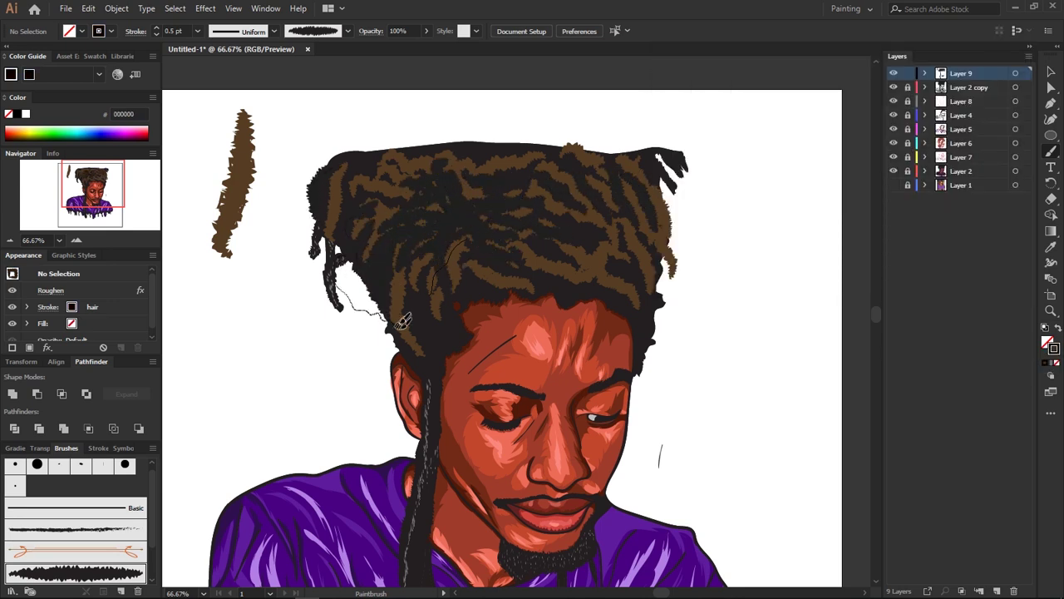
{"action": "left_click_drag", "start_coordinate": [431, 138], "coordinate": [440, 143]}
{"action": "key", "text": "ctrl+z"}
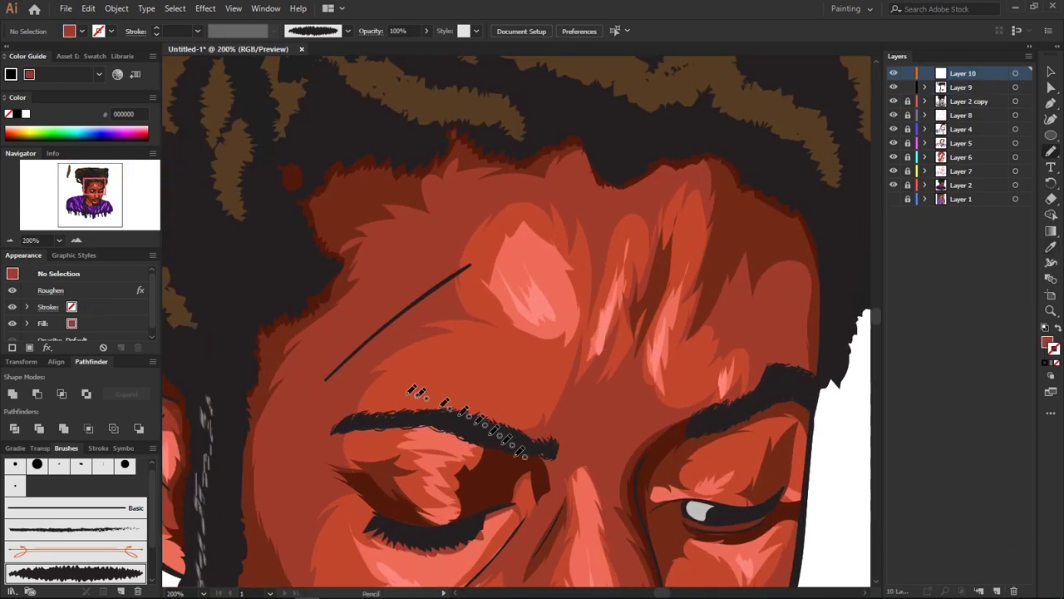
Draw small skin-tone shading shapes on the forehead with the Pencil
{"action": "left_click_drag", "start_coordinate": [387, 293], "coordinate": [389, 314]}
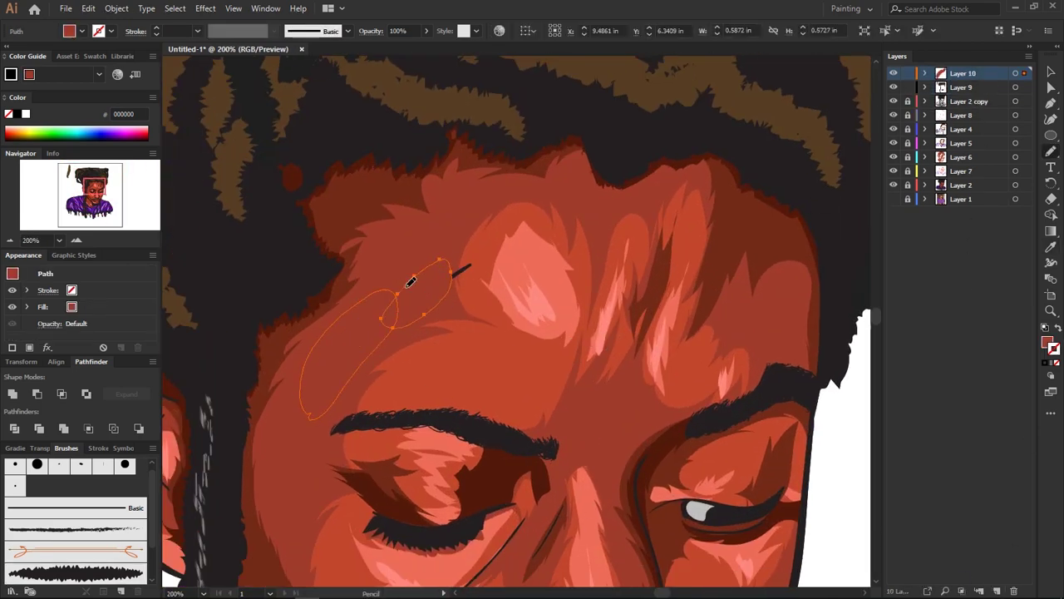
{"action": "key", "text": "v"}
{"action": "left_click", "coordinate": [463, 355]}
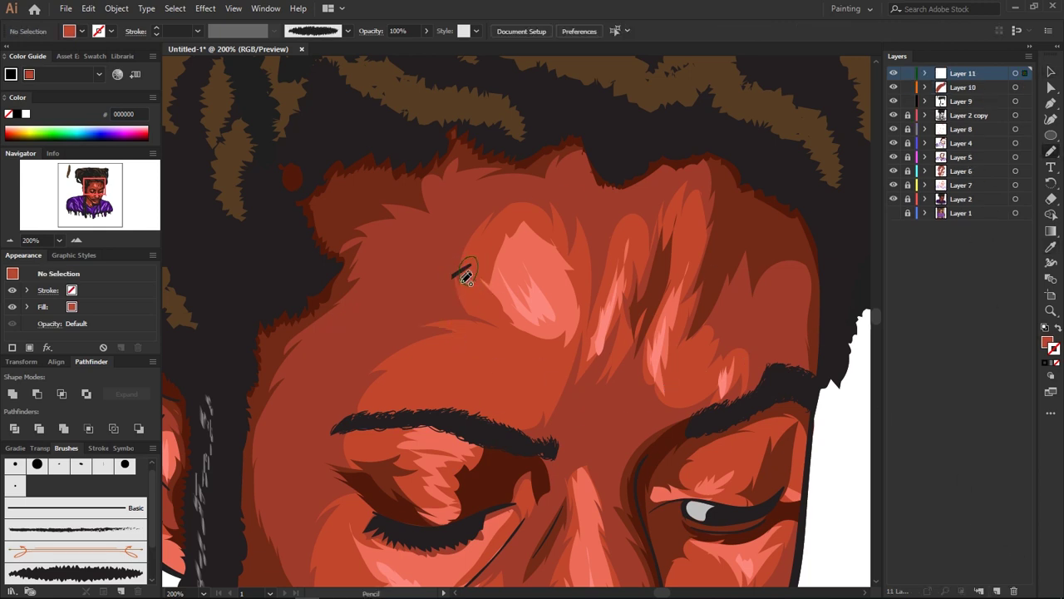
{"action": "left_click_drag", "start_coordinate": [457, 283], "coordinate": [453, 275]}
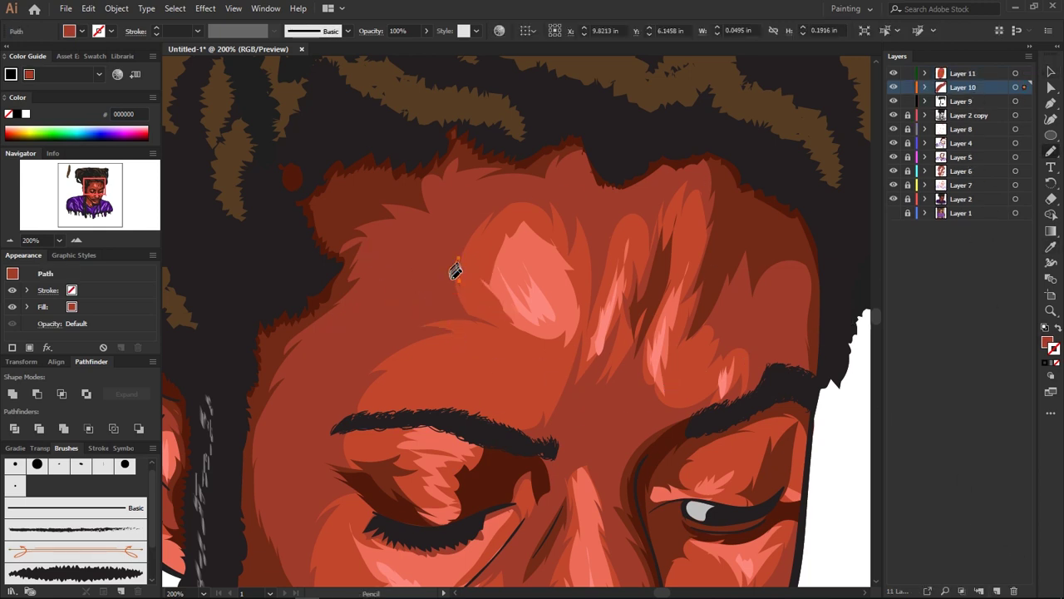
{"action": "key", "text": "v"}
{"action": "left_click", "coordinate": [513, 306]}
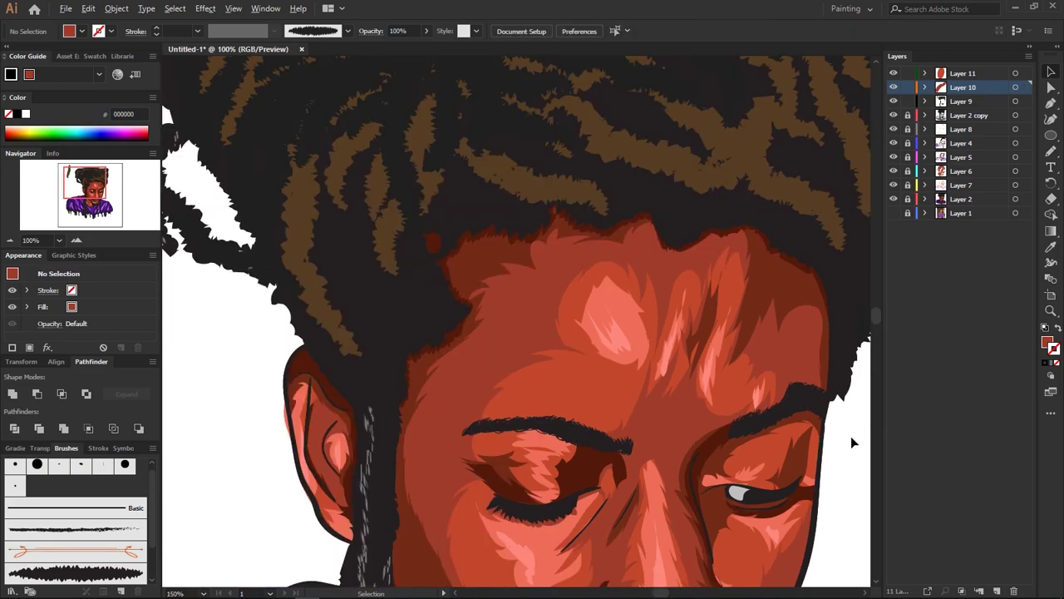
{"action": "scroll", "coordinate": [851, 435], "scroll_direction": "up", "scroll_amount": 2}
{"action": "scroll", "coordinate": [349, 292], "scroll_direction": "down", "scroll_amount": 2}
{"action": "scroll", "coordinate": [570, 290], "scroll_direction": "down", "scroll_amount": 2}
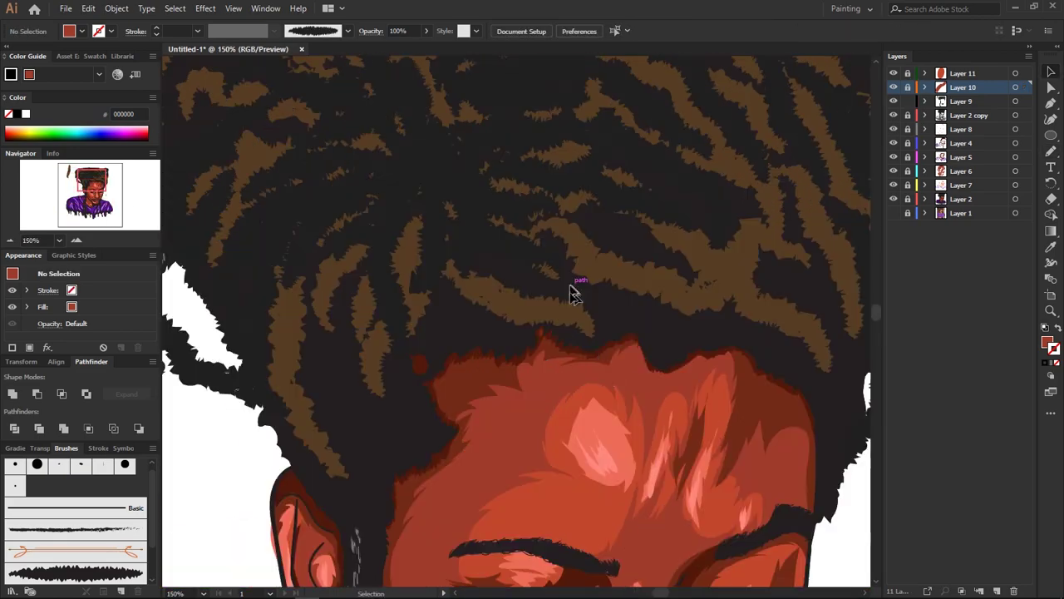
{"action": "scroll", "coordinate": [589, 270], "scroll_direction": "down", "scroll_amount": 2}
Paint a thin strand along the hair edge and set stroke weight to 0.25 pt
{"action": "left_click_drag", "start_coordinate": [412, 329], "coordinate": [433, 253]}
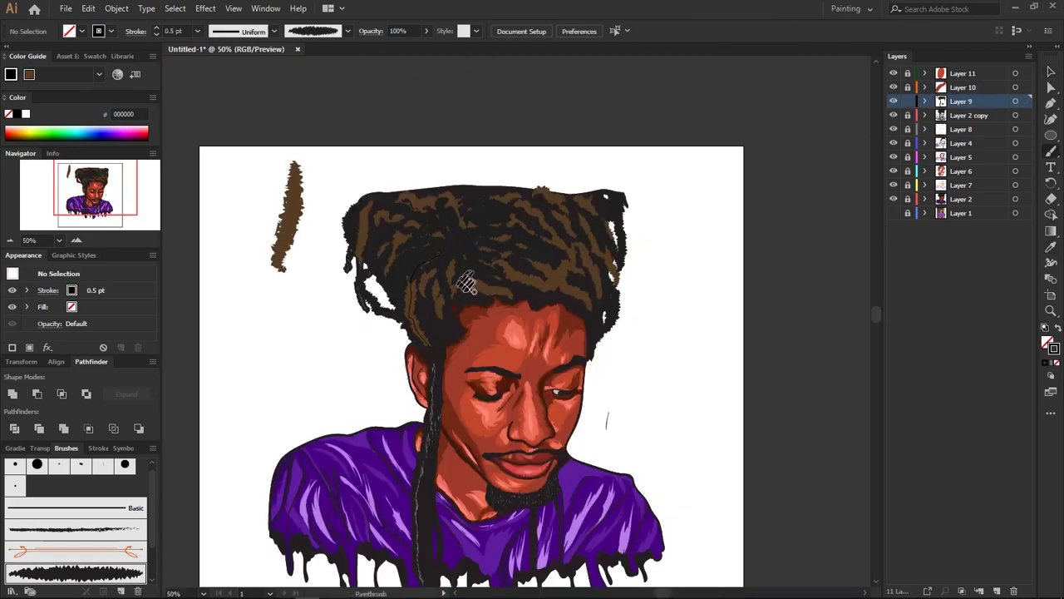
{"action": "scroll", "coordinate": [485, 258], "scroll_direction": "up", "scroll_amount": 2}
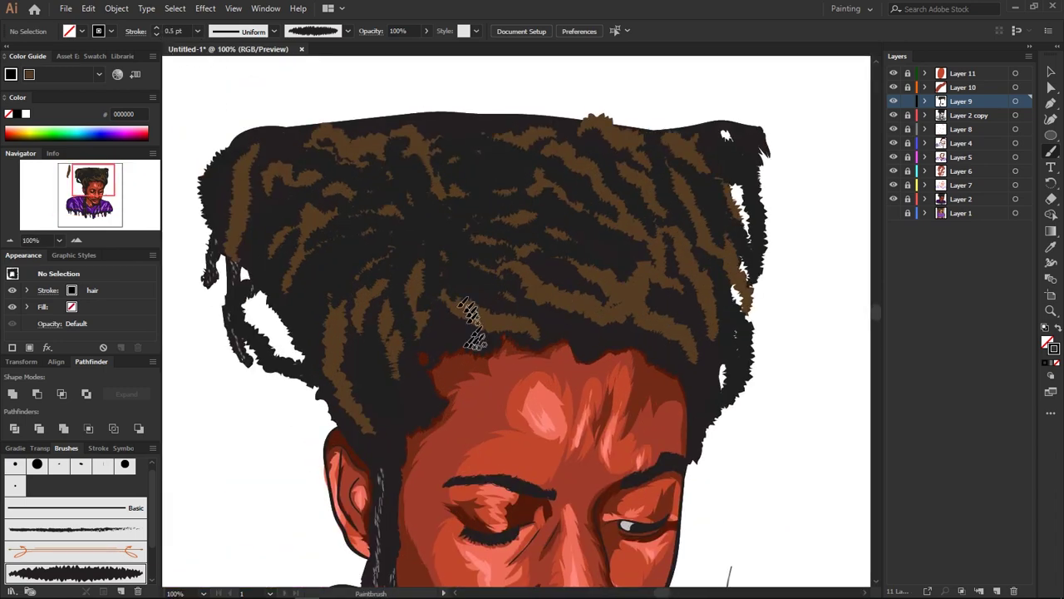
{"action": "left_click", "coordinate": [197, 31]}
{"action": "left_click", "coordinate": [212, 52]}
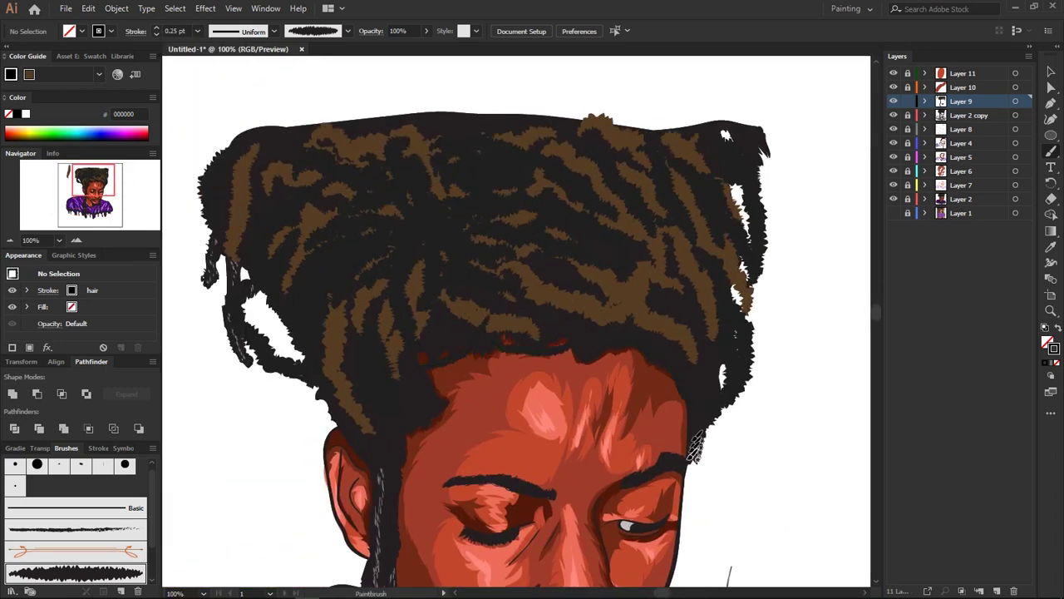
{"action": "scroll", "coordinate": [694, 449], "scroll_direction": "down", "scroll_amount": 3}
{"action": "scroll", "coordinate": [562, 436], "scroll_direction": "up", "scroll_amount": 3}
Add Layer 12 and draw black, no-stroke strand shapes over the upper-right locs
{"action": "left_click", "coordinate": [968, 115]}
{"action": "key", "text": "ctrl+l"}
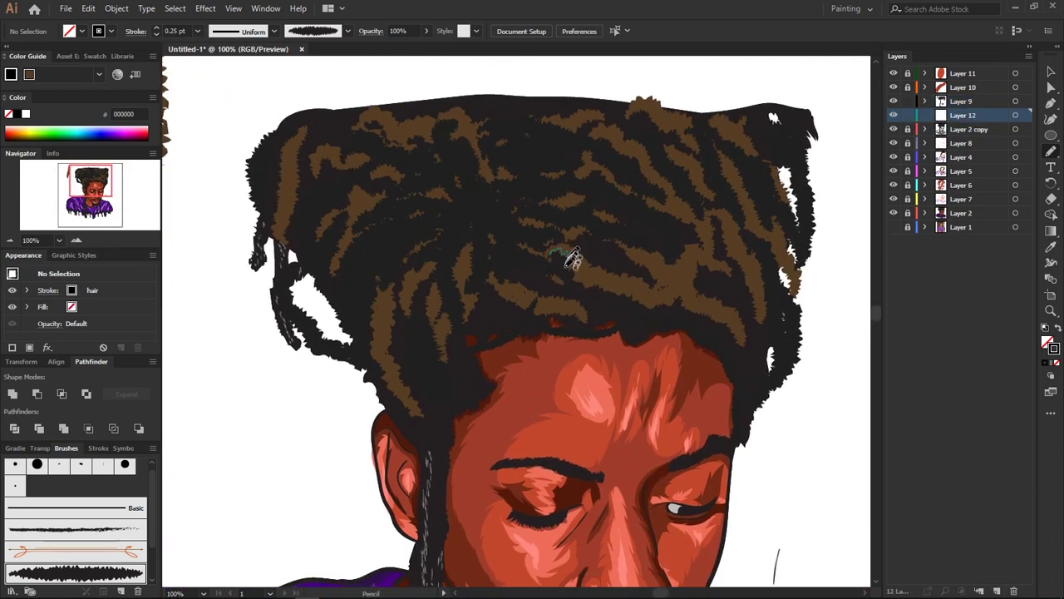
{"action": "left_click_drag", "start_coordinate": [654, 297], "coordinate": [565, 248]}
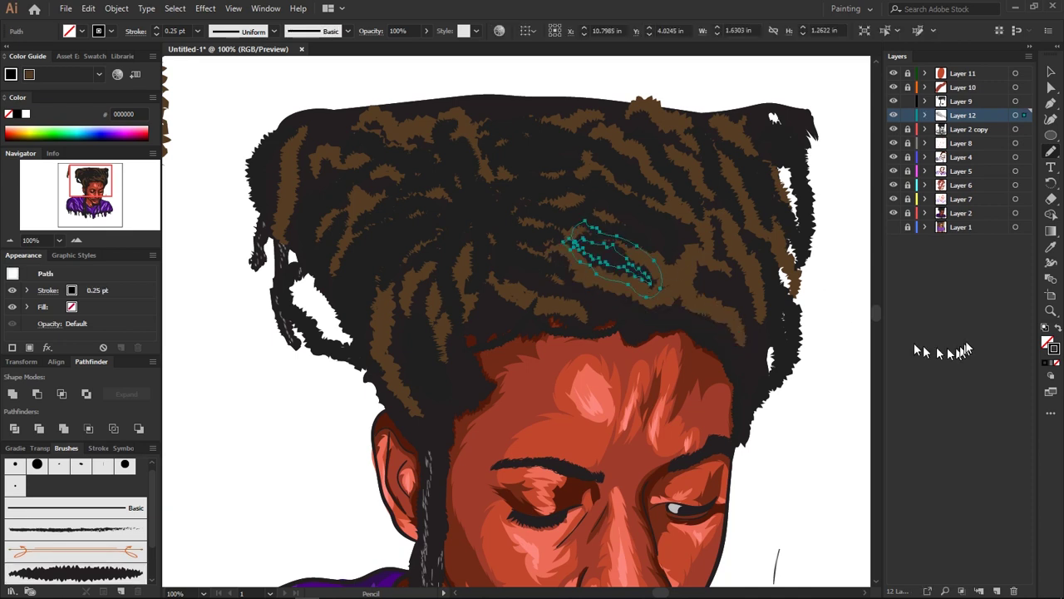
{"action": "key", "text": "shift+x"}
{"action": "left_click_drag", "start_coordinate": [716, 217], "coordinate": [726, 247]}
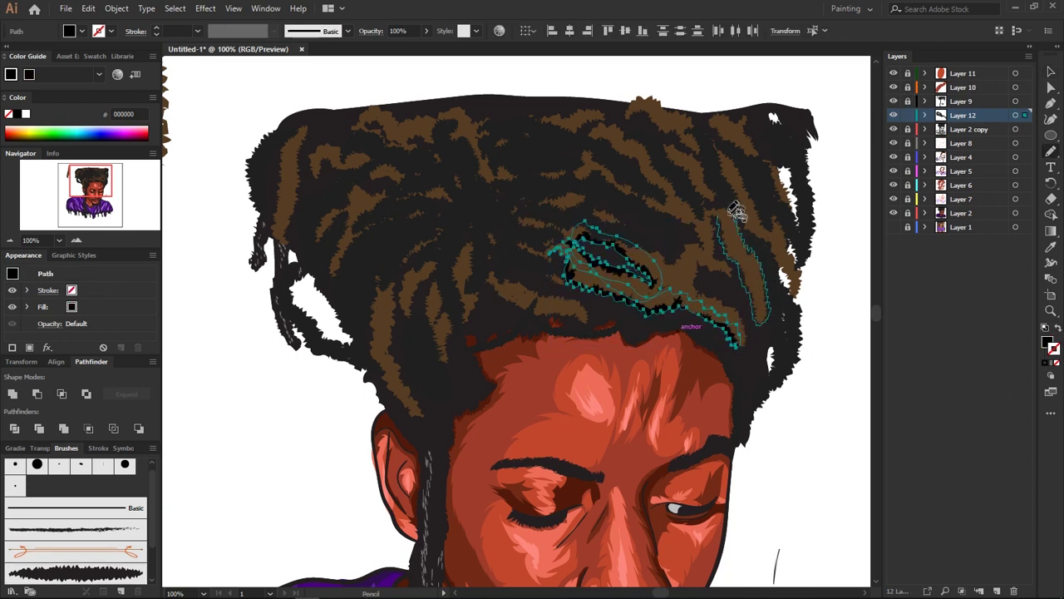
{"action": "left_click_drag", "start_coordinate": [736, 209], "coordinate": [743, 219]}
{"action": "left_click_drag", "start_coordinate": [722, 152], "coordinate": [778, 266]}
Draw more black strand shapes across the left, upper-left and top of the hair
{"action": "left_click_drag", "start_coordinate": [423, 413], "coordinate": [400, 300]}
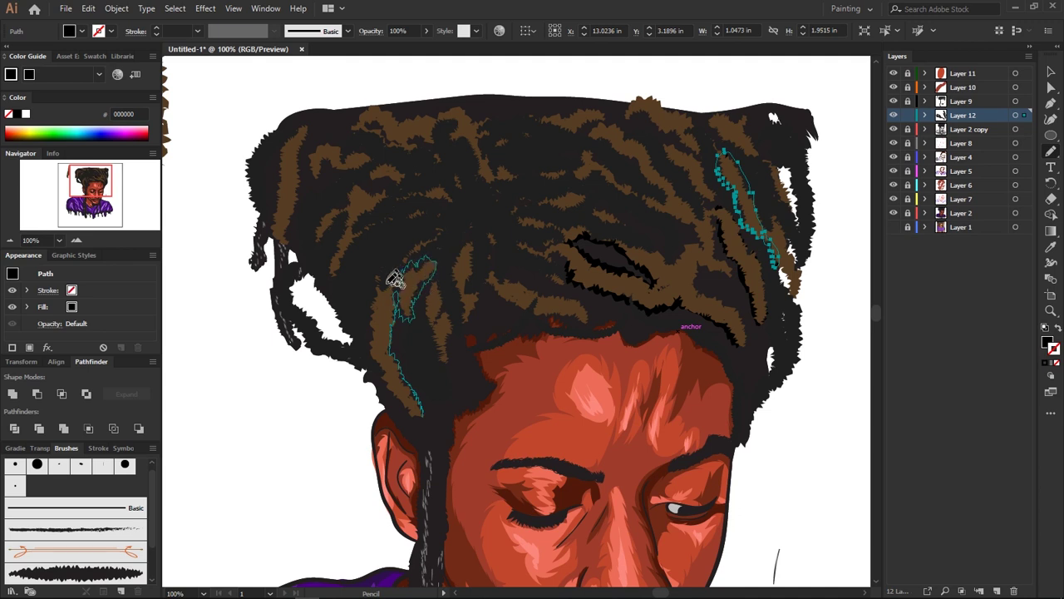
{"action": "left_click_drag", "start_coordinate": [409, 409], "coordinate": [412, 412]}
{"action": "left_click_drag", "start_coordinate": [433, 279], "coordinate": [429, 282]}
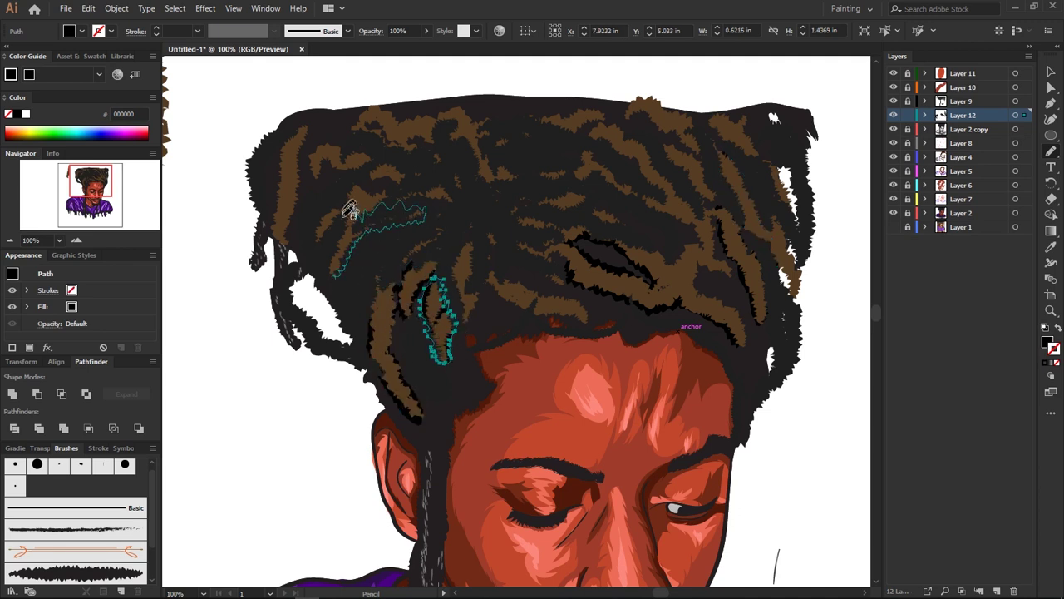
{"action": "left_click_drag", "start_coordinate": [350, 212], "coordinate": [343, 218]}
{"action": "mouse_move", "coordinate": [289, 243]}
{"action": "left_mouse_down"}
{"action": "mouse_move", "coordinate": [306, 197]}
{"action": "mouse_move", "coordinate": [273, 226]}
{"action": "left_mouse_up"}
{"action": "left_click_drag", "start_coordinate": [316, 179], "coordinate": [358, 147]}
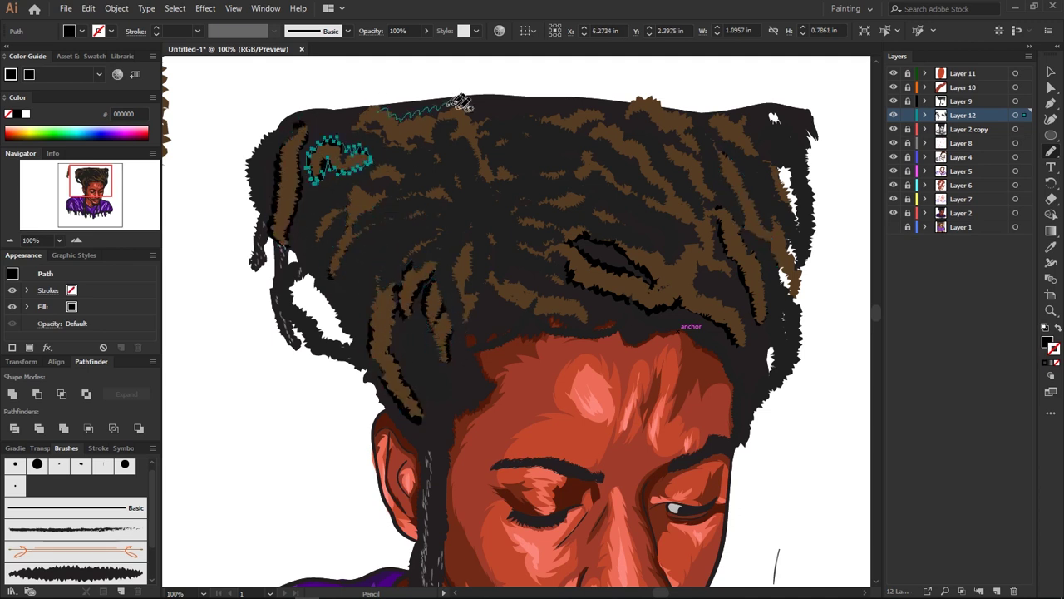
{"action": "left_click_drag", "start_coordinate": [453, 106], "coordinate": [359, 129]}
Add black strands at the upper right and center of the hair, then zoom out and deselect
{"action": "left_click_drag", "start_coordinate": [629, 212], "coordinate": [534, 126]}
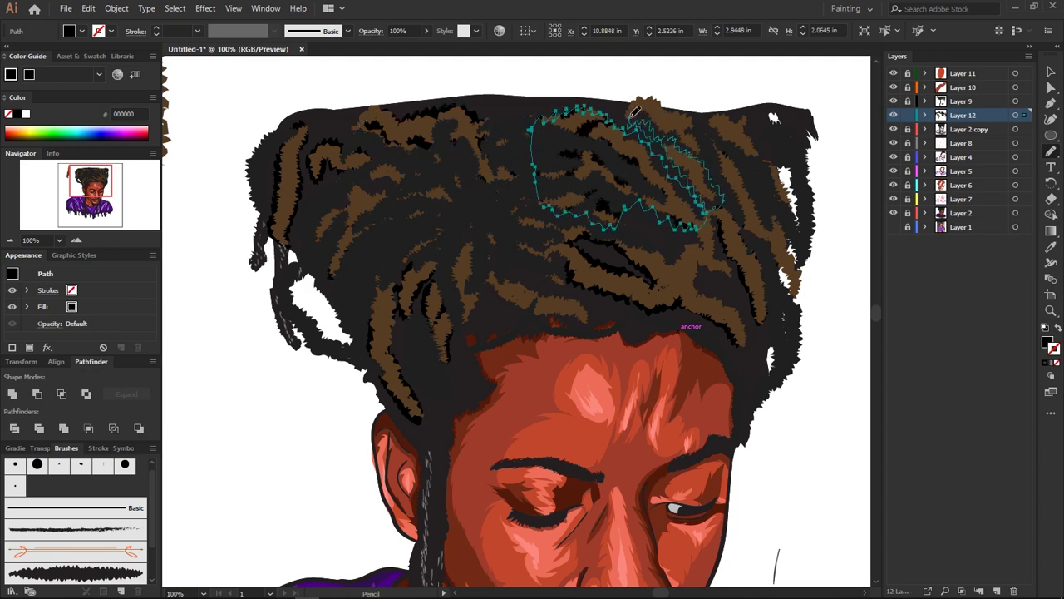
{"action": "left_click_drag", "start_coordinate": [634, 110], "coordinate": [780, 248]}
{"action": "left_click_drag", "start_coordinate": [508, 291], "coordinate": [582, 304]}
{"action": "left_click_drag", "start_coordinate": [541, 335], "coordinate": [613, 369]}
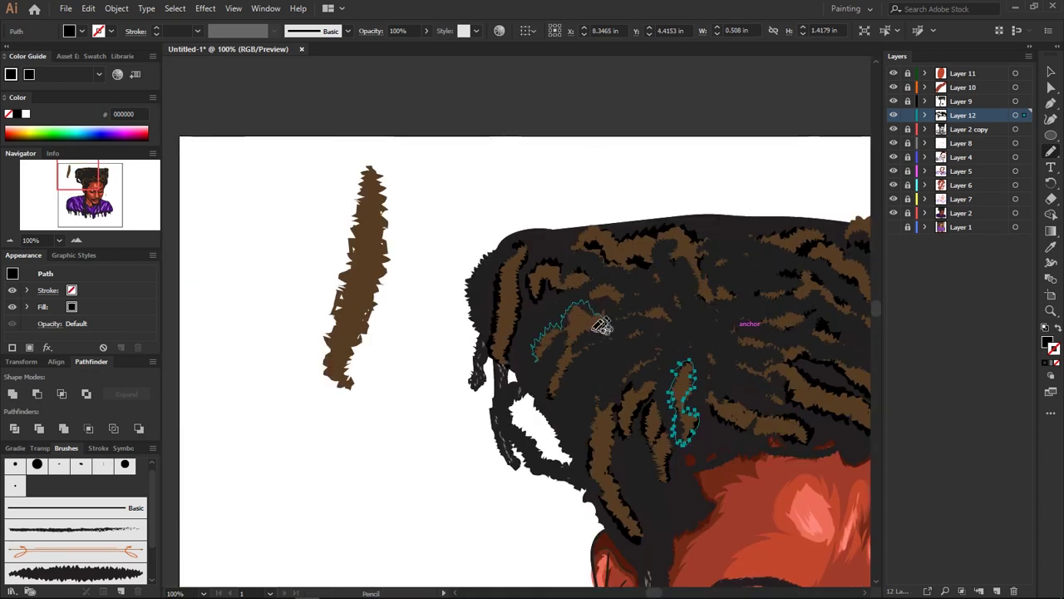
{"action": "key", "text": "ctrl+minus"}
{"action": "key", "text": "ctrl+minus"}
{"action": "key", "text": "ctrl+minus"}
{"action": "key", "text": "ctrl+shift+a"}
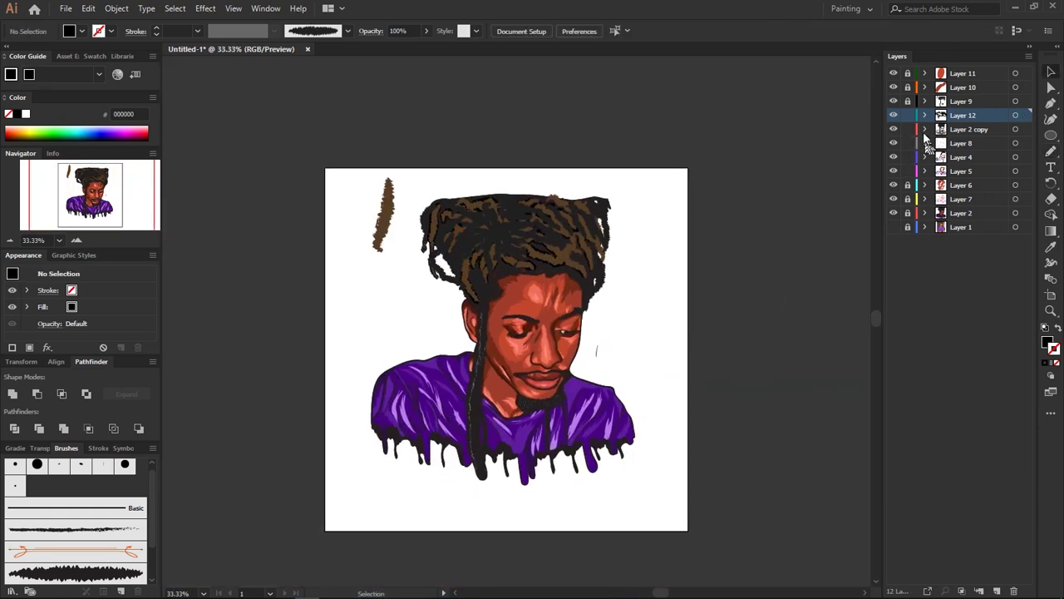
On Layer 9, open Recolor Artwork for the hair, then close it unchanged
{"action": "left_click", "coordinate": [948, 101]}
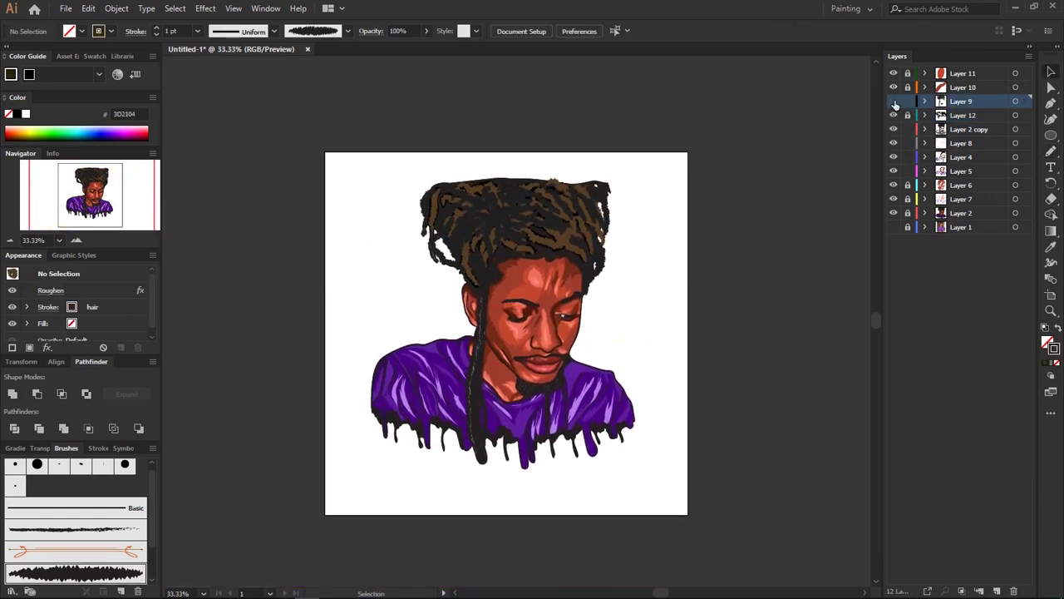
{"action": "left_click", "coordinate": [582, 208]}
{"action": "left_click", "coordinate": [88, 8]}
{"action": "left_click", "coordinate": [349, 361]}
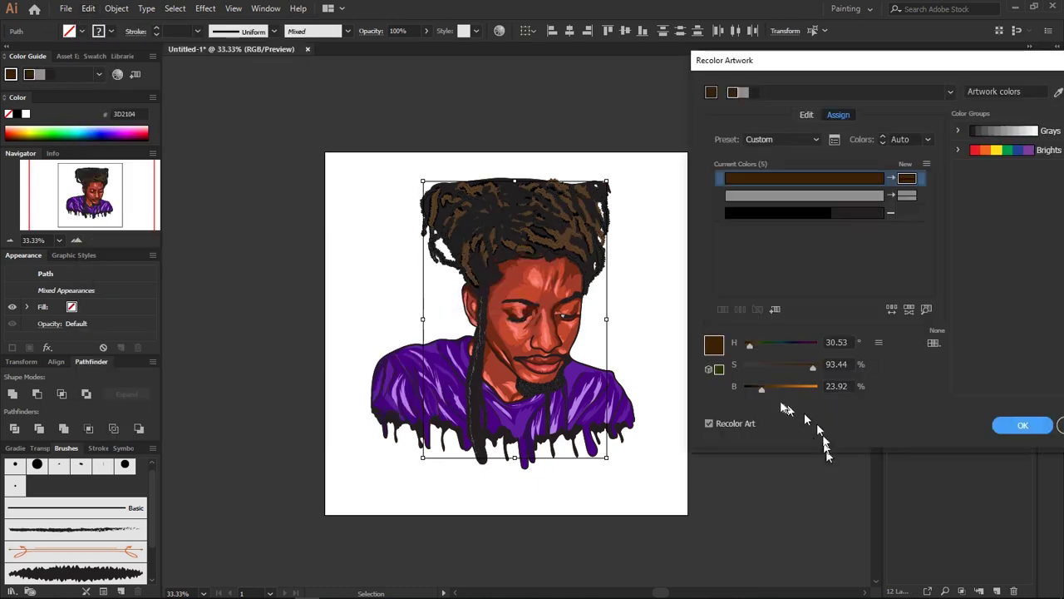
{"action": "key", "text": "Return"}
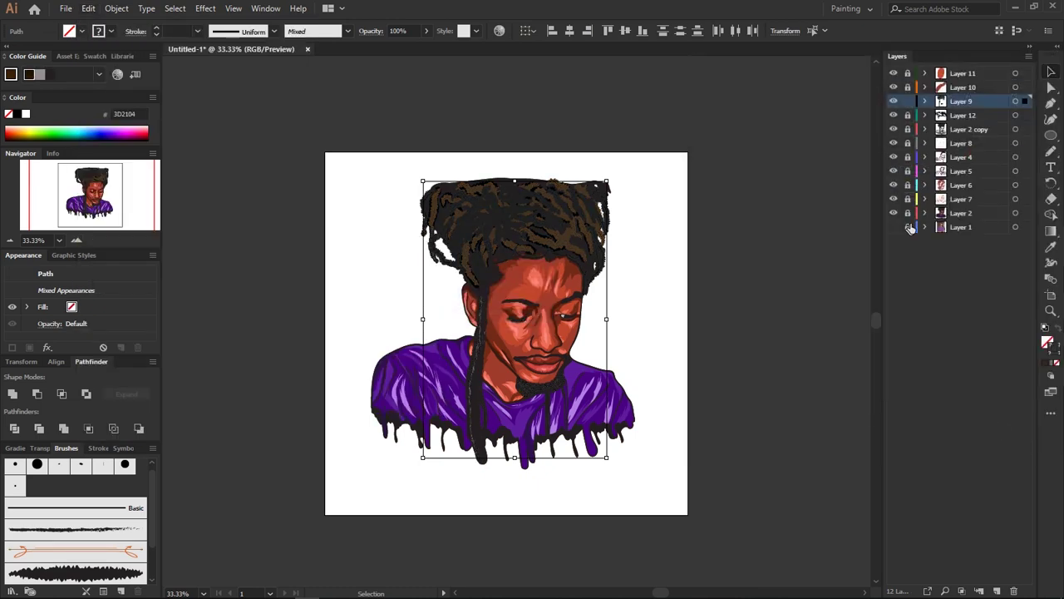
{"action": "key", "text": "ctrl+shift+a"}
Recolor the face shading darker with lower brightness and saturation, and apply
{"action": "left_click", "coordinate": [433, 391]}
{"action": "left_click", "coordinate": [88, 8]}
{"action": "left_click", "coordinate": [349, 361]}
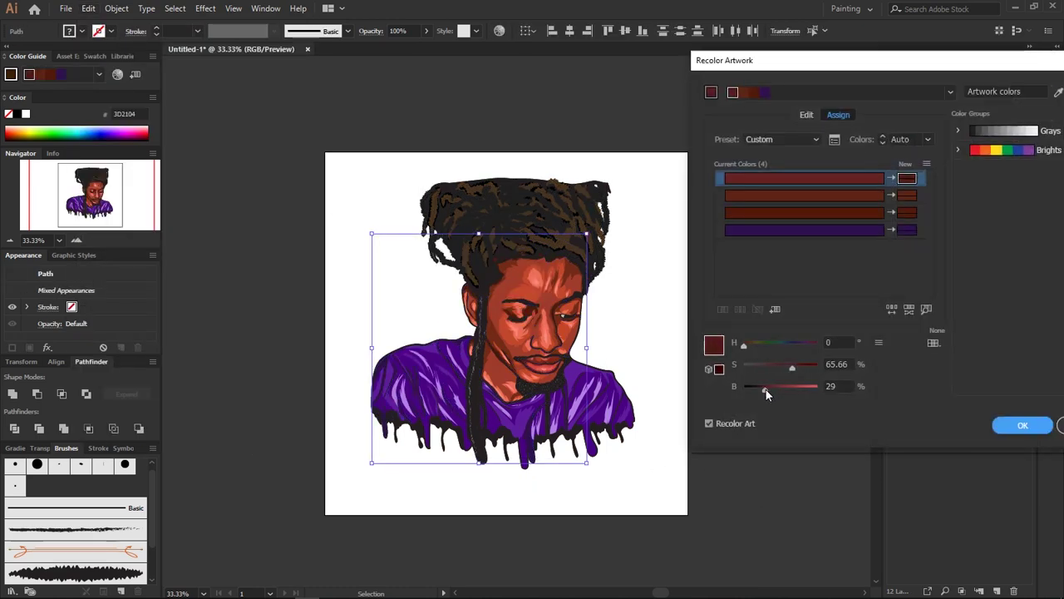
{"action": "left_click_drag", "start_coordinate": [766, 389], "coordinate": [755, 391]}
{"action": "key", "text": "Return"}
{"action": "key", "text": "ctrl+equal"}
{"action": "key", "text": "ctrl+equal"}
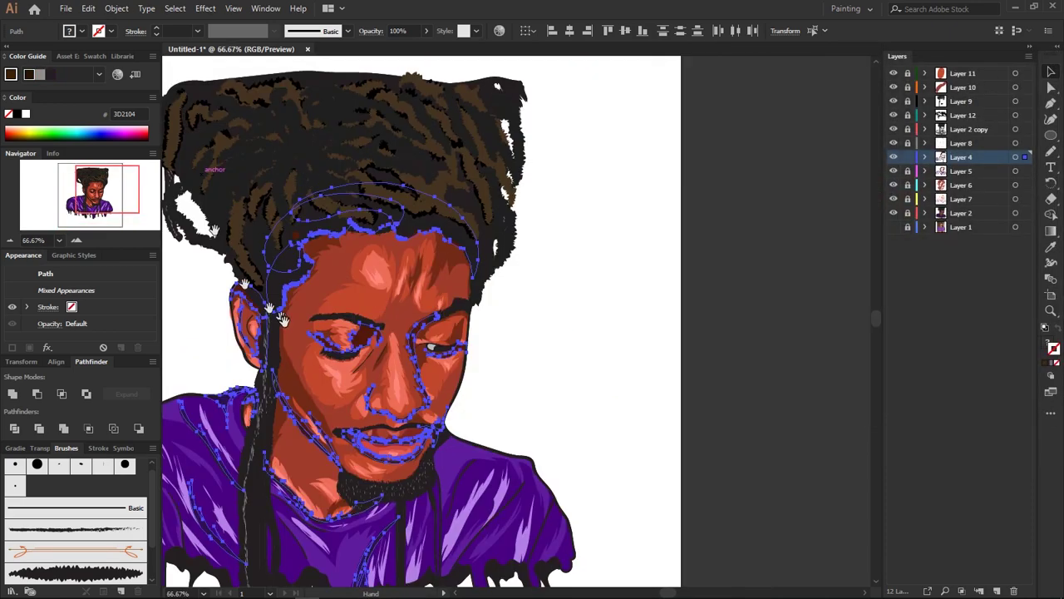
{"action": "left_click_drag", "start_coordinate": [770, 389], "coordinate": [762, 389]}
{"action": "left_click_drag", "start_coordinate": [810, 366], "coordinate": [789, 367]}
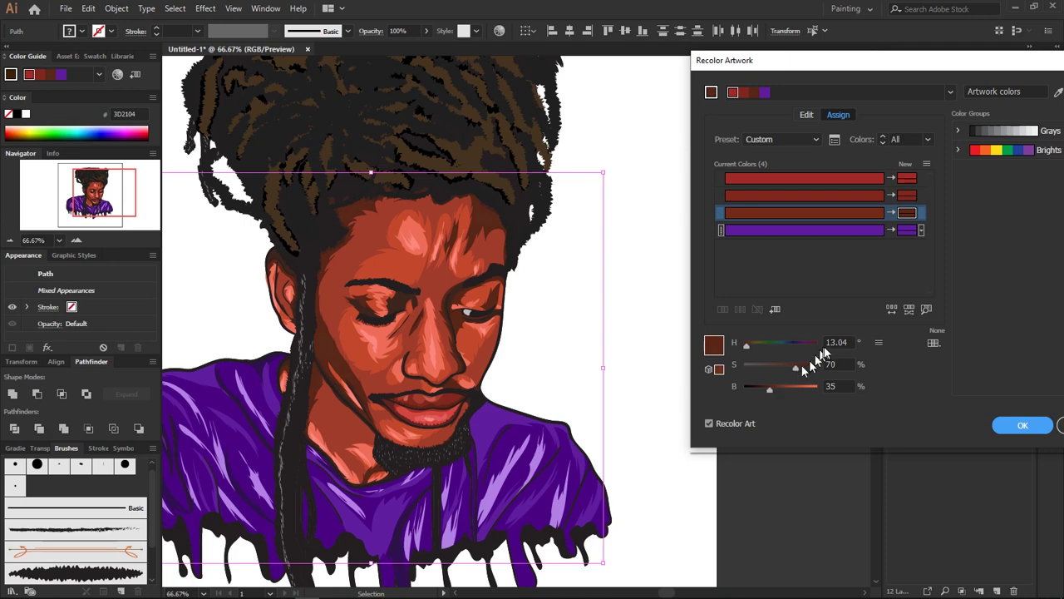
{"action": "left_click", "coordinate": [1023, 425]}
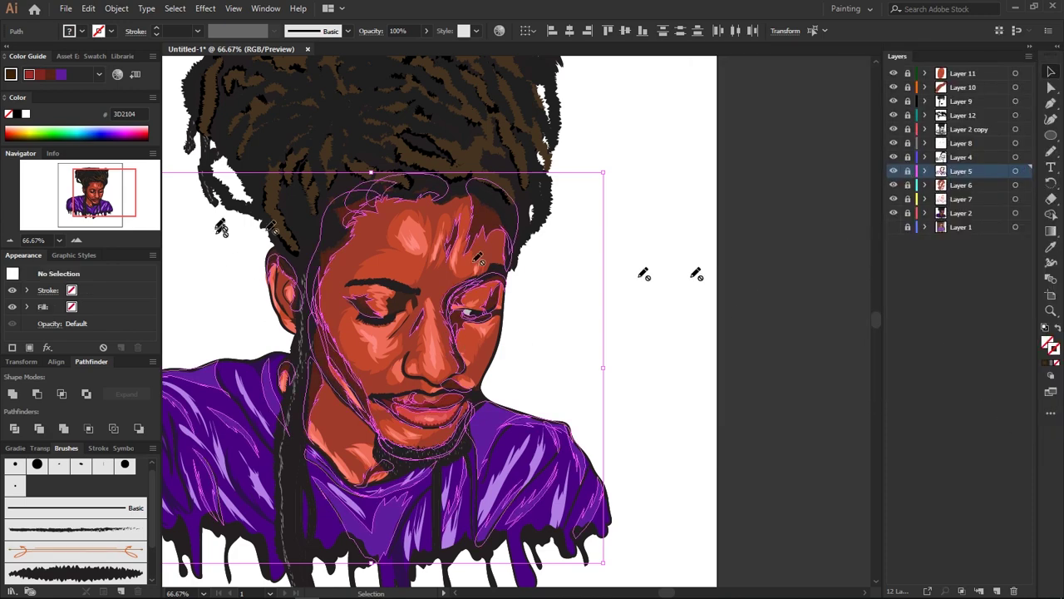
Reduce the chosen skin tone's saturation a little more and apply the recolour
{"action": "left_click", "coordinate": [681, 532]}
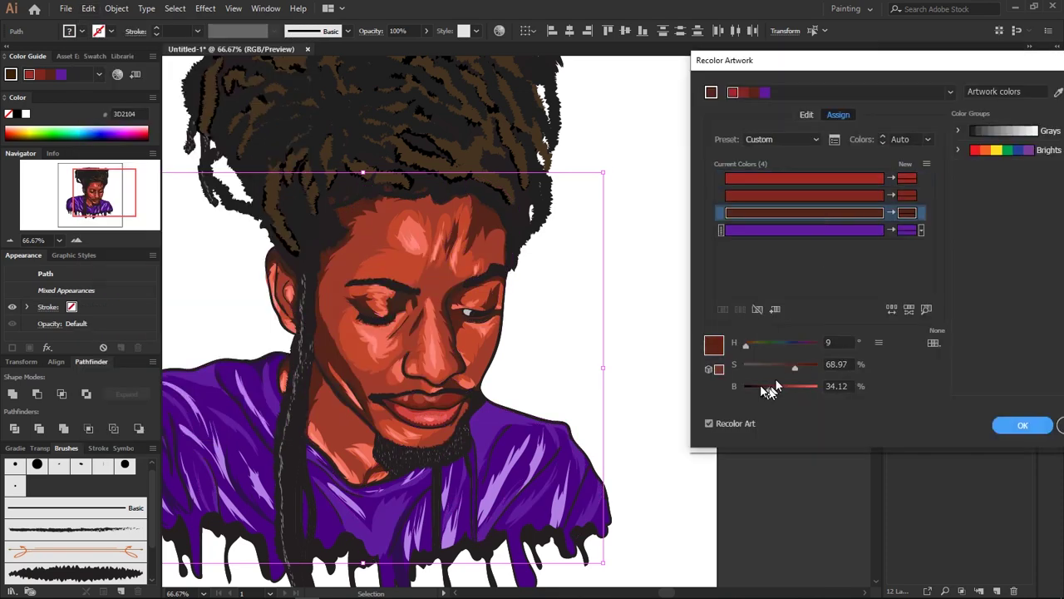
{"action": "left_click_drag", "start_coordinate": [796, 367], "coordinate": [792, 367]}
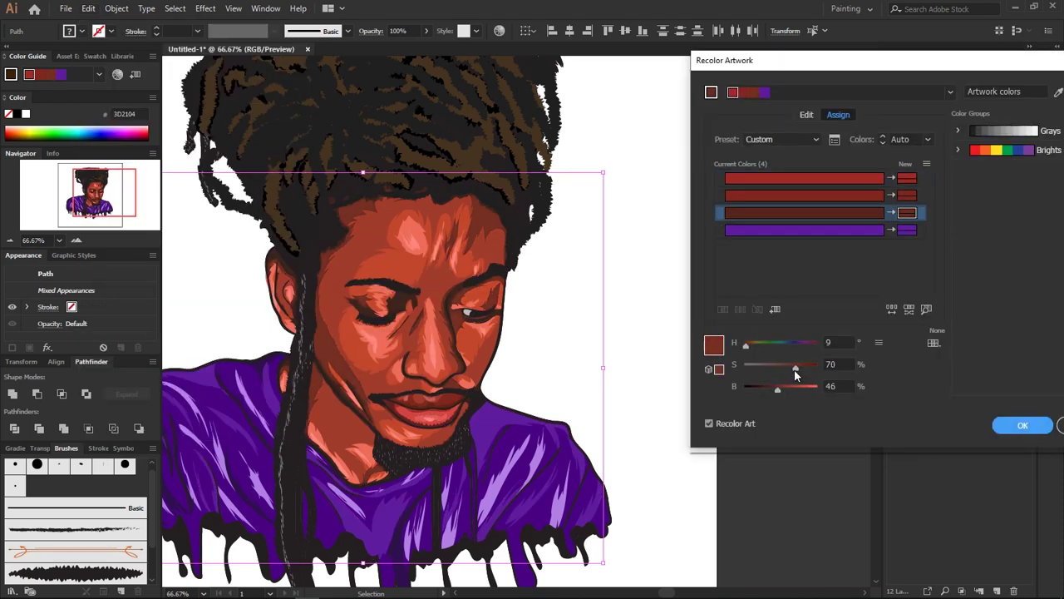
{"action": "key", "text": "Return"}
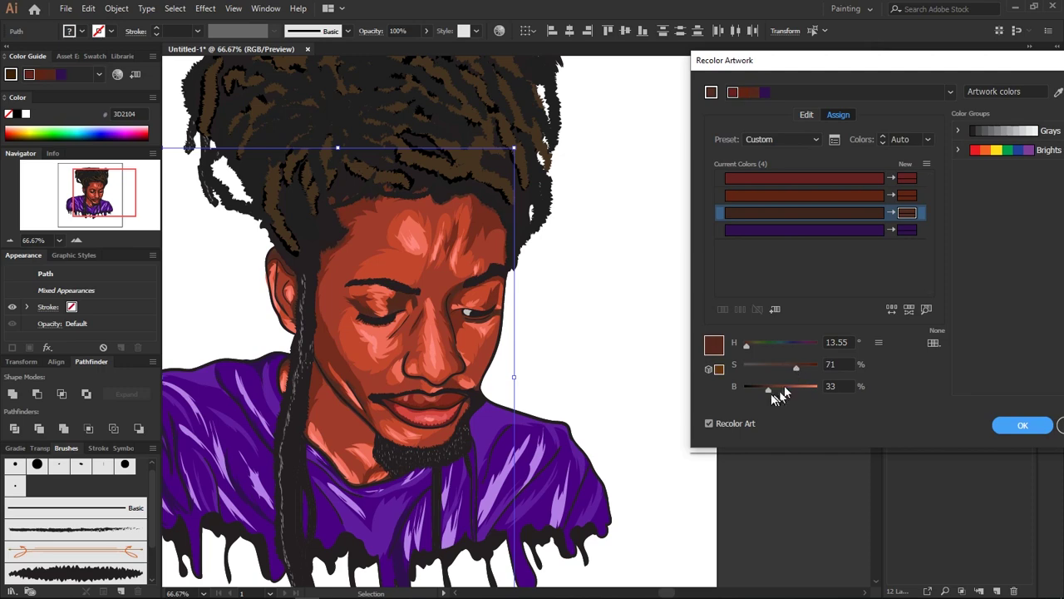
{"action": "key", "text": "Return"}
{"action": "left_click", "coordinate": [172, 76]}
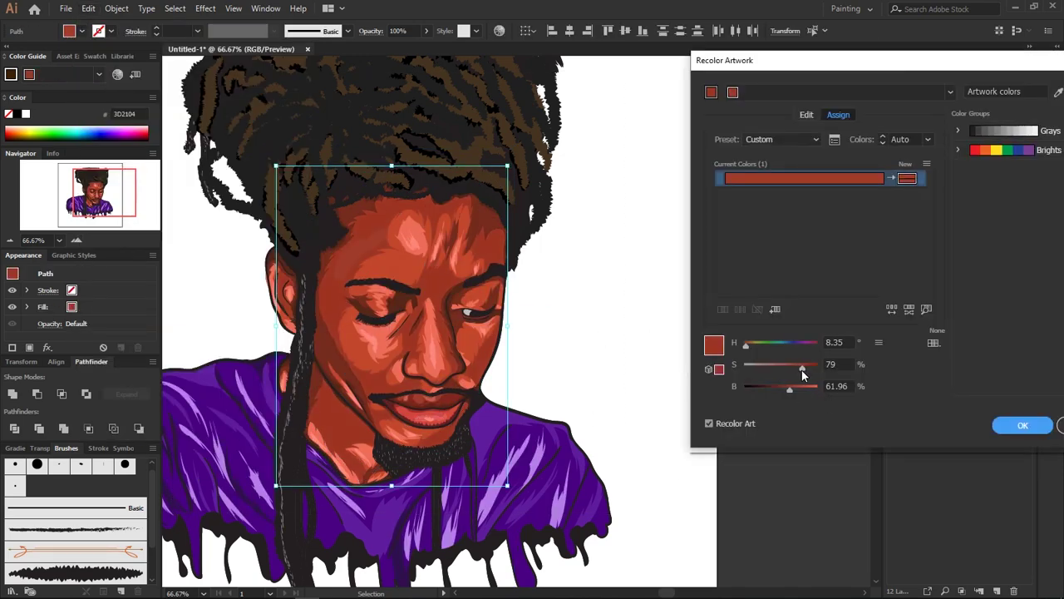
Give the forehead highlight the new deeper colour and zoom out to the artboard
{"action": "key", "text": "Return"}
{"action": "key", "text": "ctrl+minus"}
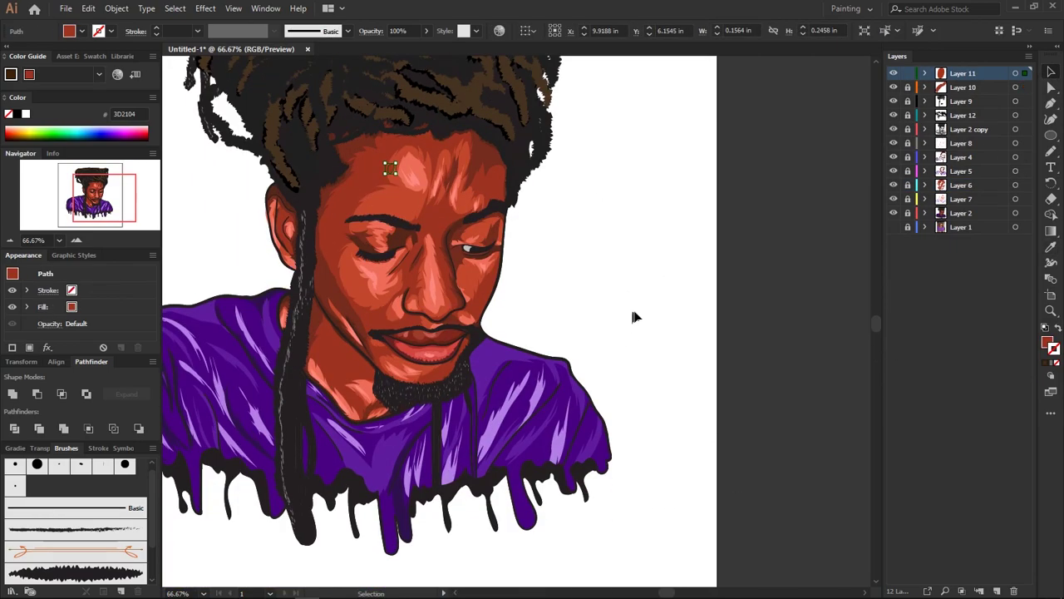
{"action": "key", "text": "ctrl+minus"}
{"action": "left_click", "coordinate": [624, 322]}
Scale the whole portrait up to fill the artboard and reposition it
{"action": "key", "text": "ctrl+a"}
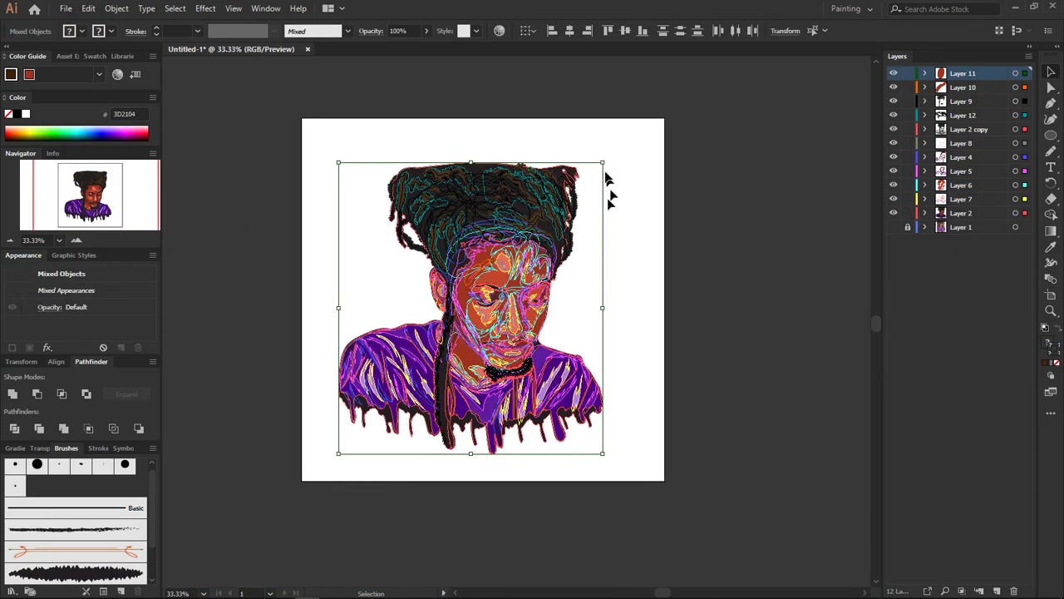
{"action": "mouse_move", "coordinate": [616, 436]}
{"action": "left_mouse_down"}
{"action": "mouse_move", "coordinate": [613, 427]}
{"action": "mouse_move", "coordinate": [650, 481]}
{"action": "left_mouse_up"}
{"action": "left_click", "coordinate": [344, 166]}
{"action": "key", "text": "ctrl+a"}
{"action": "left_click_drag", "start_coordinate": [564, 307], "coordinate": [555, 304]}
{"action": "left_click", "coordinate": [729, 454]}
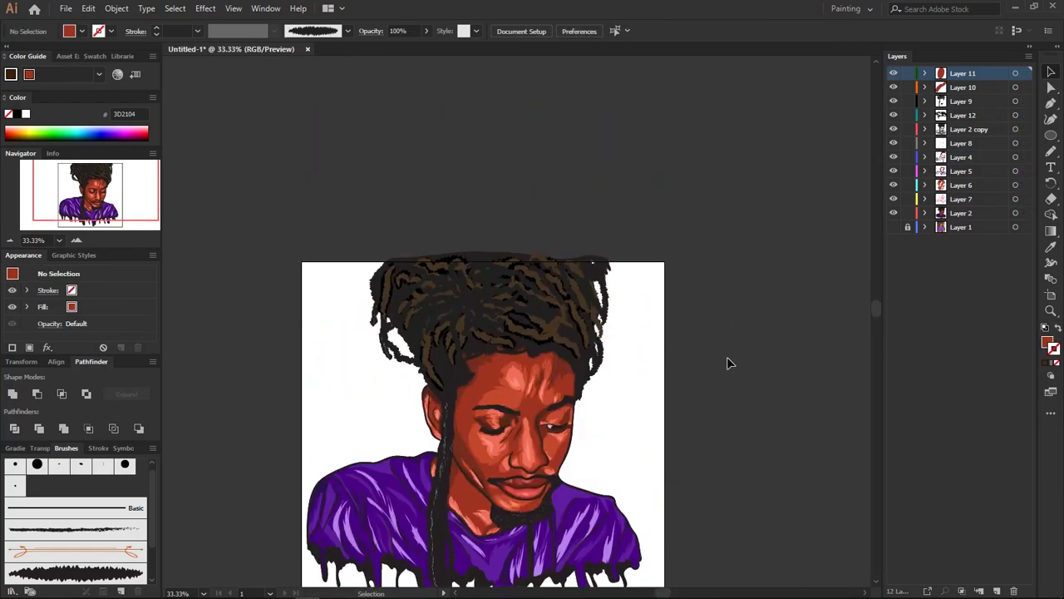
On new Layer 13, with portrait layers hidden, draw an 18 in artboard-sized rectangle
{"action": "scroll", "coordinate": [730, 454], "scroll_direction": "down", "scroll_amount": 2}
{"action": "left_click", "coordinate": [997, 591]}
{"action": "left_click", "coordinate": [893, 227], "text": "alt"}
{"action": "left_click", "coordinate": [1051, 135]}
{"action": "left_click", "coordinate": [973, 135]}
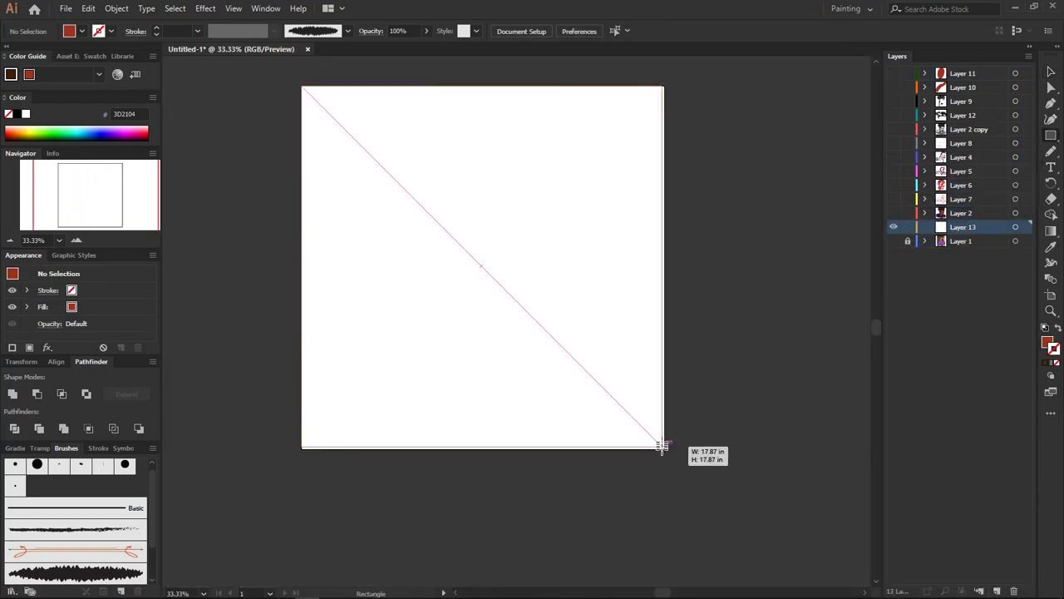
{"action": "left_click_drag", "start_coordinate": [302, 87], "coordinate": [665, 449]}
Fill the rectangle with a radial gradient, ready to edit on-canvas
{"action": "left_click", "coordinate": [1055, 347]}
{"action": "key", "text": "period"}
{"action": "scroll", "coordinate": [1058, 346], "scroll_direction": "down", "scroll_amount": 1}
{"action": "key", "text": "period"}
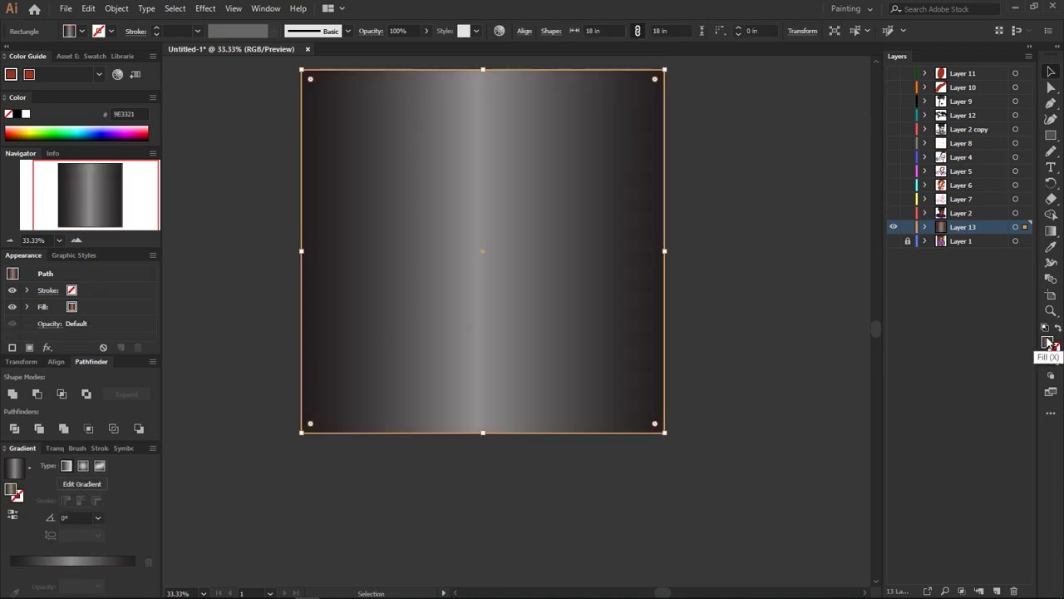
{"action": "left_click", "coordinate": [83, 449]}
{"action": "key", "text": "g"}
Set the gradient's center stop to dark purple and choose a colour for the outer stop
{"action": "double_click", "coordinate": [11, 553]}
{"action": "left_click", "coordinate": [154, 432]}
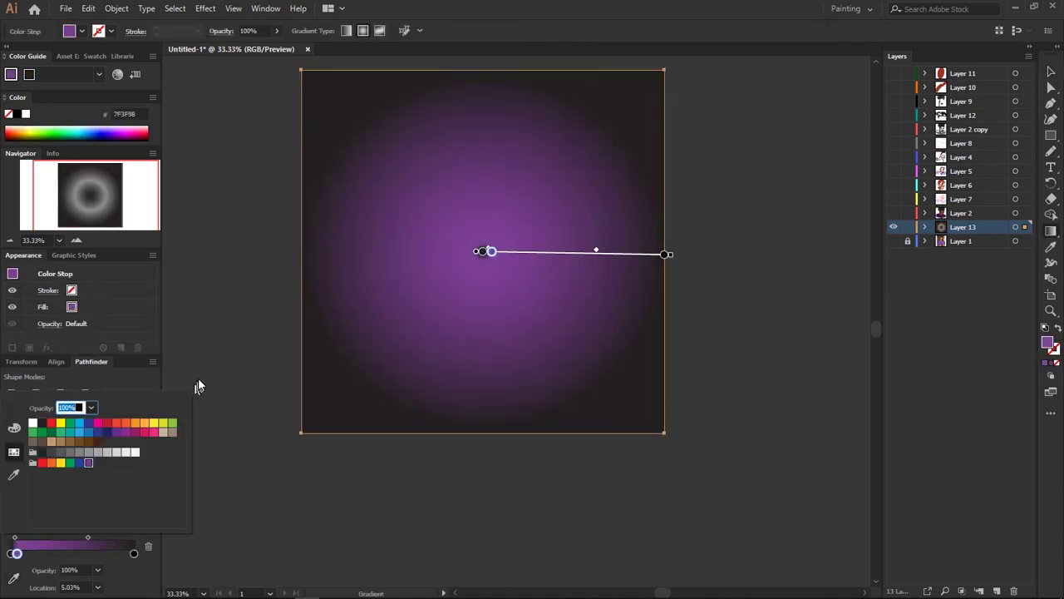
{"action": "double_click", "coordinate": [11, 489]}
{"action": "left_click", "coordinate": [820, 218]}
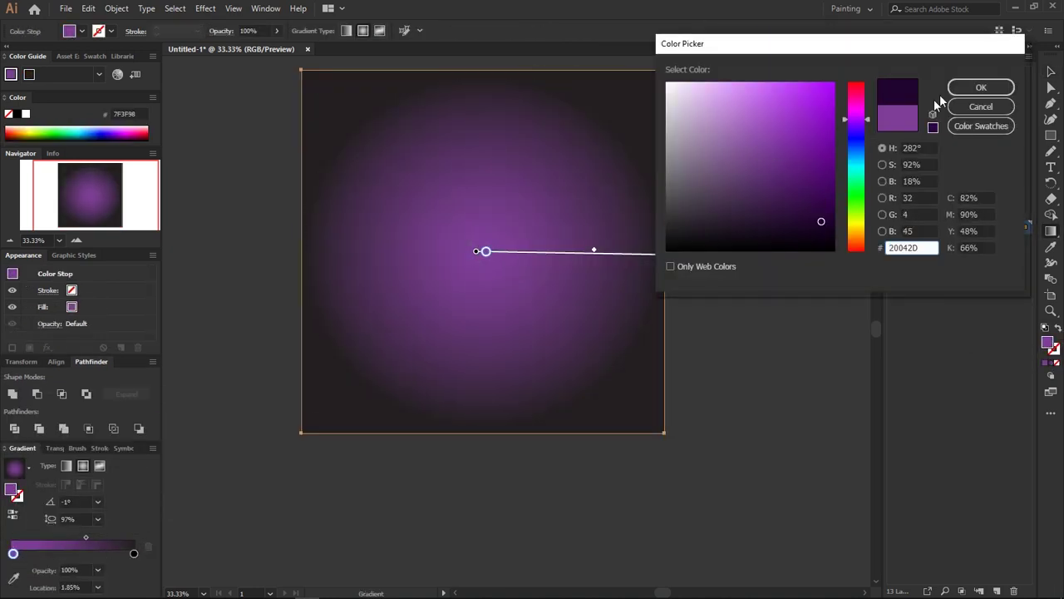
{"action": "left_click", "coordinate": [981, 87]}
{"action": "double_click", "coordinate": [134, 553]}
{"action": "left_click", "coordinate": [982, 87]}
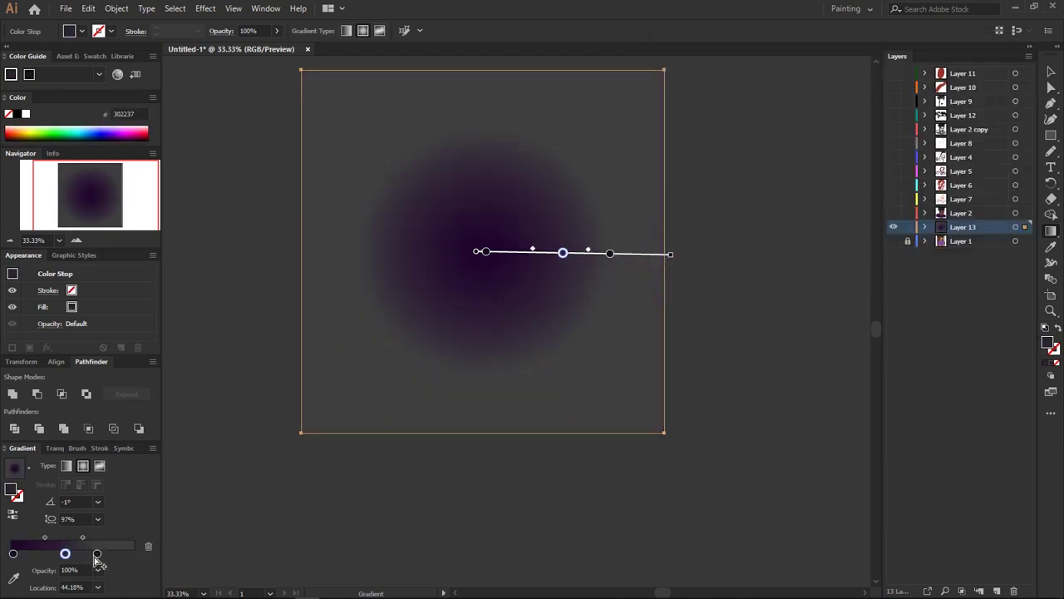
Move the gradient midpoint and outer stop inward, and recolour the inner stop
{"action": "mouse_move", "coordinate": [13, 553]}
{"action": "left_mouse_down"}
{"action": "mouse_move", "coordinate": [134, 553]}
{"action": "mouse_move", "coordinate": [72, 542]}
{"action": "left_mouse_up"}
{"action": "mouse_move", "coordinate": [134, 553]}
{"action": "left_mouse_down"}
{"action": "mouse_move", "coordinate": [102, 553]}
{"action": "mouse_move", "coordinate": [120, 553]}
{"action": "left_mouse_up"}
{"action": "left_click", "coordinate": [11, 553]}
{"action": "double_click", "coordinate": [11, 489]}
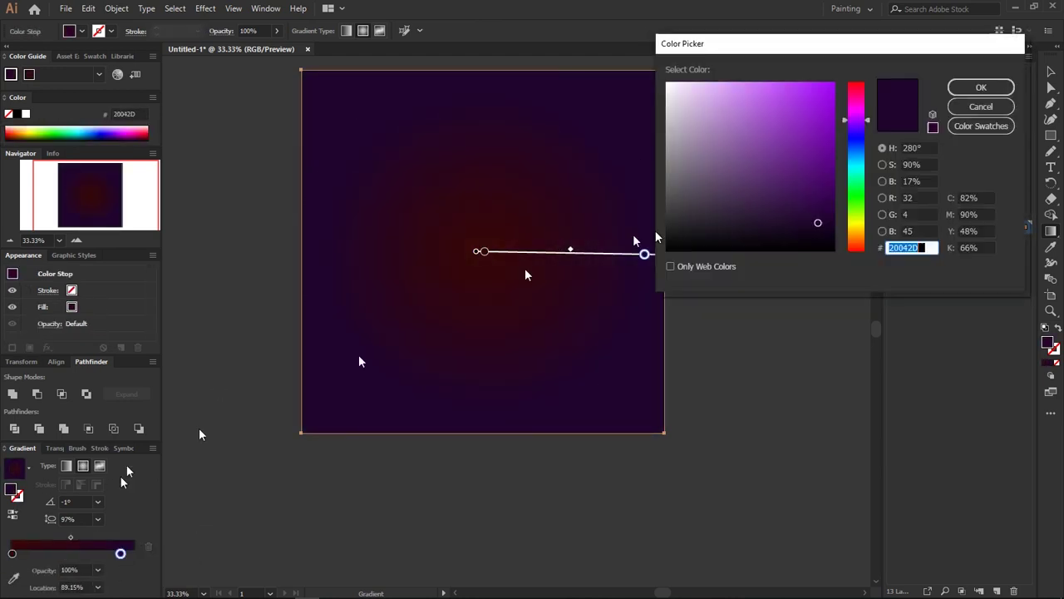
Confirm the reddish inner stop, then place 1.jpg and scale it over the artboard
{"action": "left_click", "coordinate": [87, 589]}
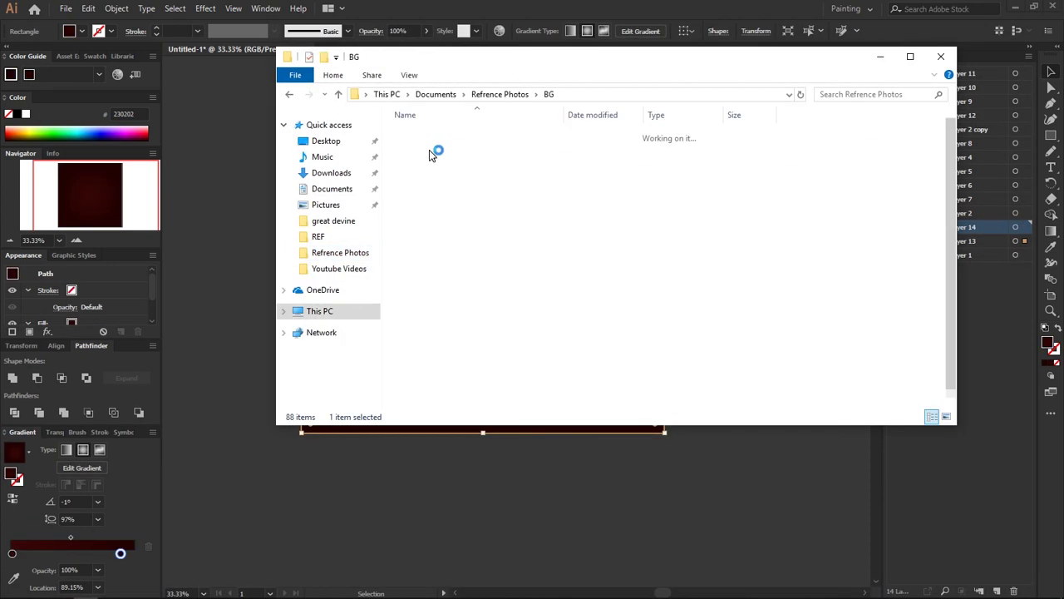
{"action": "left_click_drag", "start_coordinate": [430, 133], "coordinate": [274, 183]}
{"action": "mouse_move", "coordinate": [301, 94]}
{"action": "left_mouse_down"}
{"action": "mouse_move", "coordinate": [541, 232]}
{"action": "mouse_move", "coordinate": [819, 435]}
{"action": "left_mouse_up"}
{"action": "left_click_drag", "start_coordinate": [369, 404], "coordinate": [333, 383]}
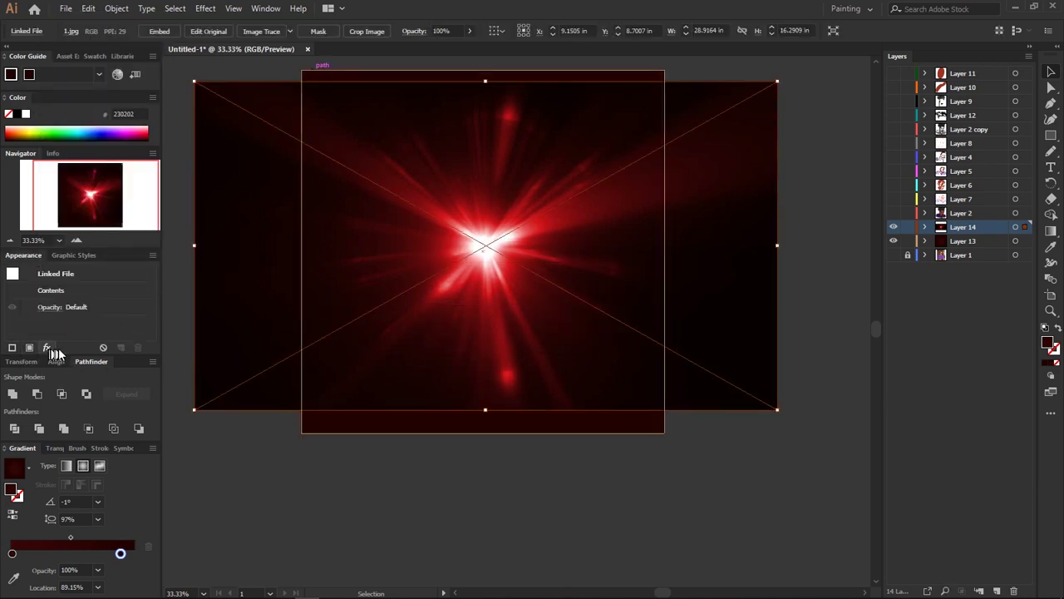
{"action": "left_click", "coordinate": [152, 255]}
{"action": "left_click", "coordinate": [831, 499]}
Fade the light-burst image to about 33% opacity and apply a Gaussian Blur
{"action": "left_click", "coordinate": [558, 208]}
{"action": "left_click", "coordinate": [470, 31]}
{"action": "left_click_drag", "start_coordinate": [471, 49], "coordinate": [435, 50]}
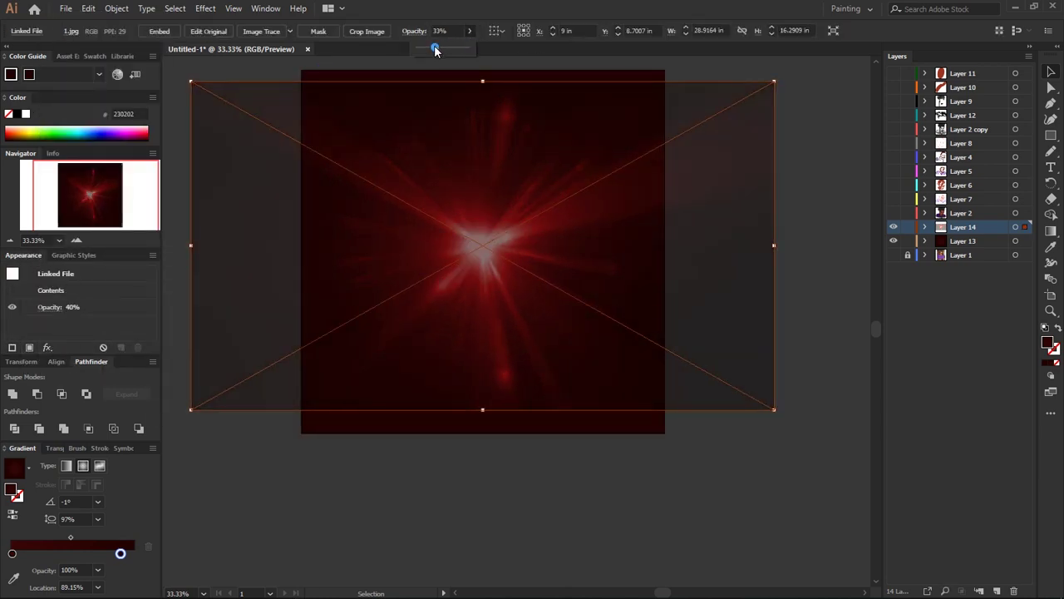
{"action": "left_click", "coordinate": [205, 8]}
{"action": "left_click", "coordinate": [432, 162]}
{"action": "left_click", "coordinate": [820, 169]}
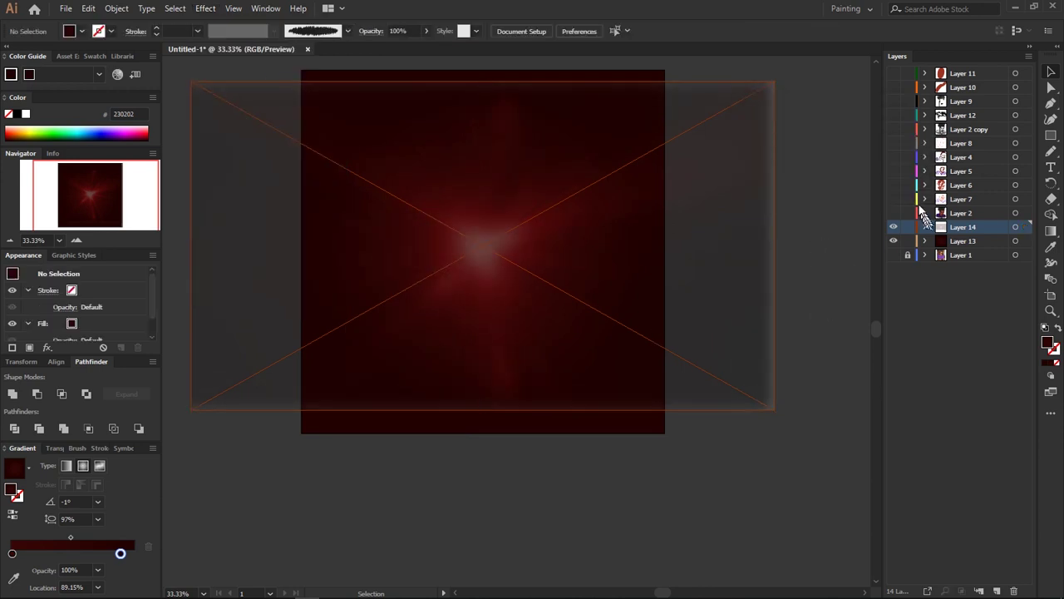
Show all hidden layers again and enlarge the blurred background image
{"action": "left_click_drag", "start_coordinate": [894, 73], "coordinate": [894, 213]}
{"action": "left_click", "coordinate": [796, 333]}
{"action": "left_click_drag", "start_coordinate": [775, 409], "coordinate": [846, 442]}
{"action": "left_click", "coordinate": [850, 487]}
Export the artwork as a JPEG
{"action": "scroll", "coordinate": [846, 483], "scroll_direction": "up", "scroll_amount": 2}
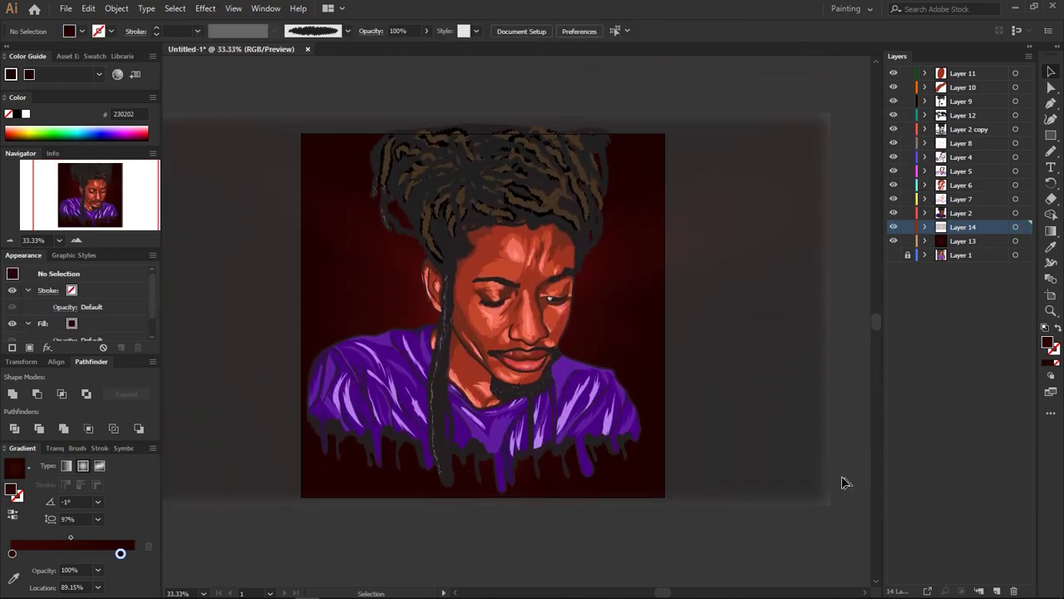
{"action": "left_click", "coordinate": [65, 9]}
{"action": "left_click", "coordinate": [266, 257]}
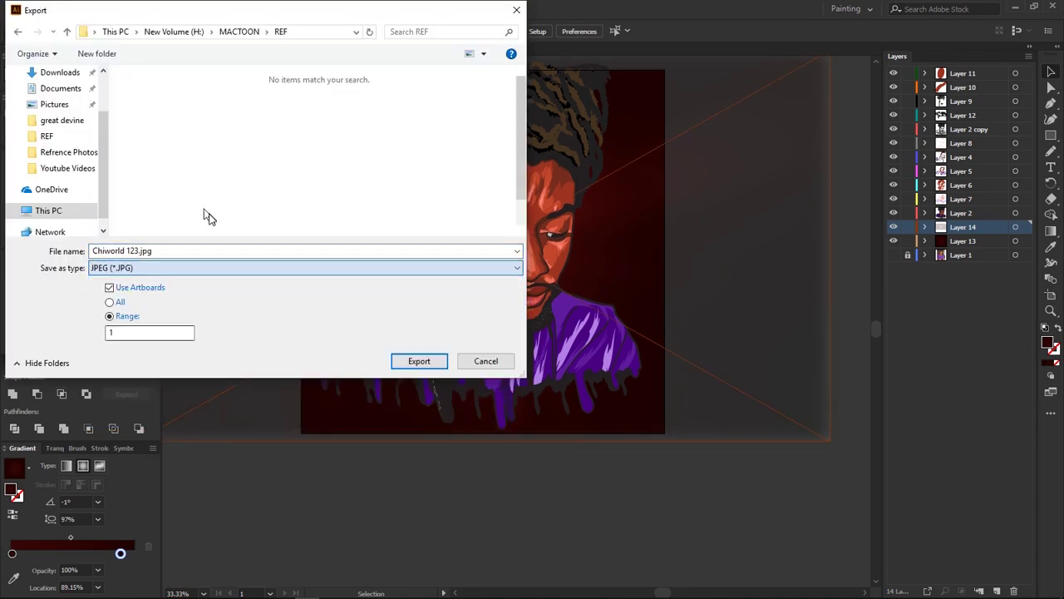
{"action": "key", "text": "Return"}
{"action": "key", "text": "Return"}
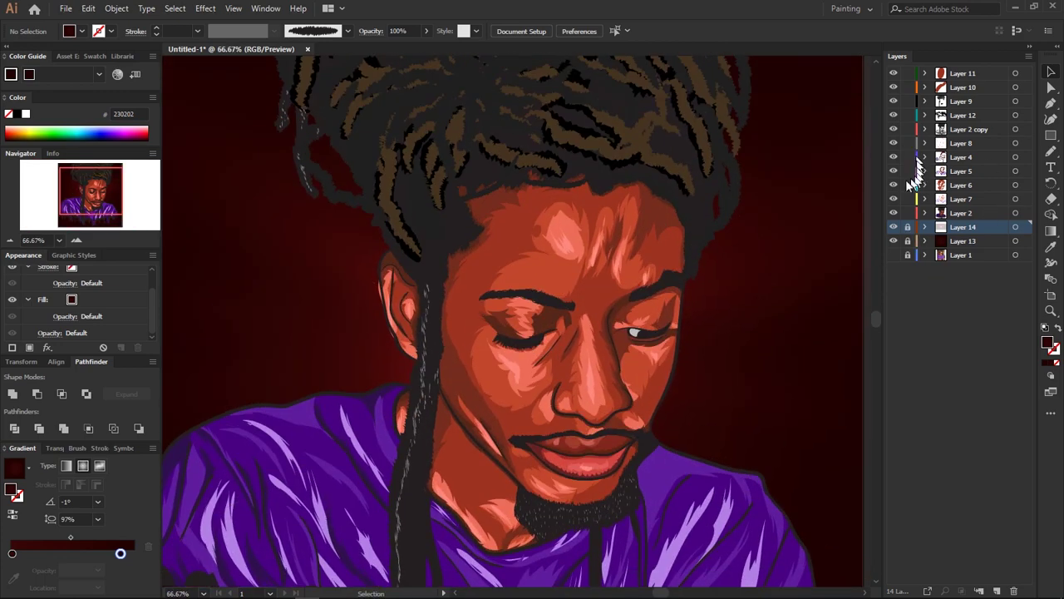
Draw light highlight shapes on the forehead with the Pencil and Eyedropper
{"action": "left_click", "coordinate": [763, 301]}
{"action": "key", "text": "n"}
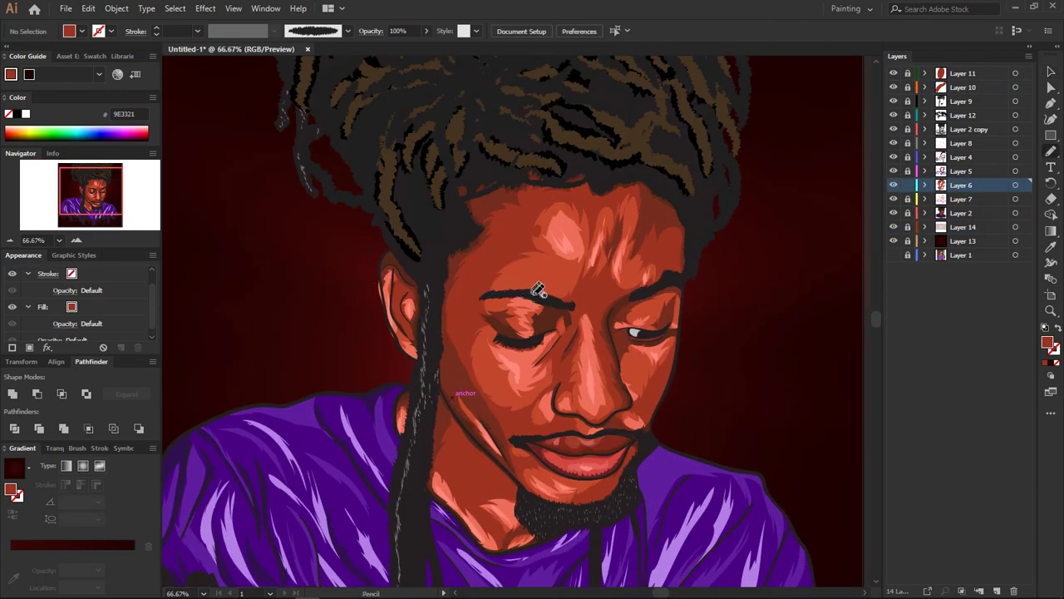
{"action": "left_click_drag", "start_coordinate": [510, 243], "coordinate": [622, 335]}
{"action": "key", "text": "i"}
{"action": "left_click", "coordinate": [577, 224]}
{"action": "scroll", "coordinate": [784, 339], "scroll_direction": "down", "scroll_amount": 2}
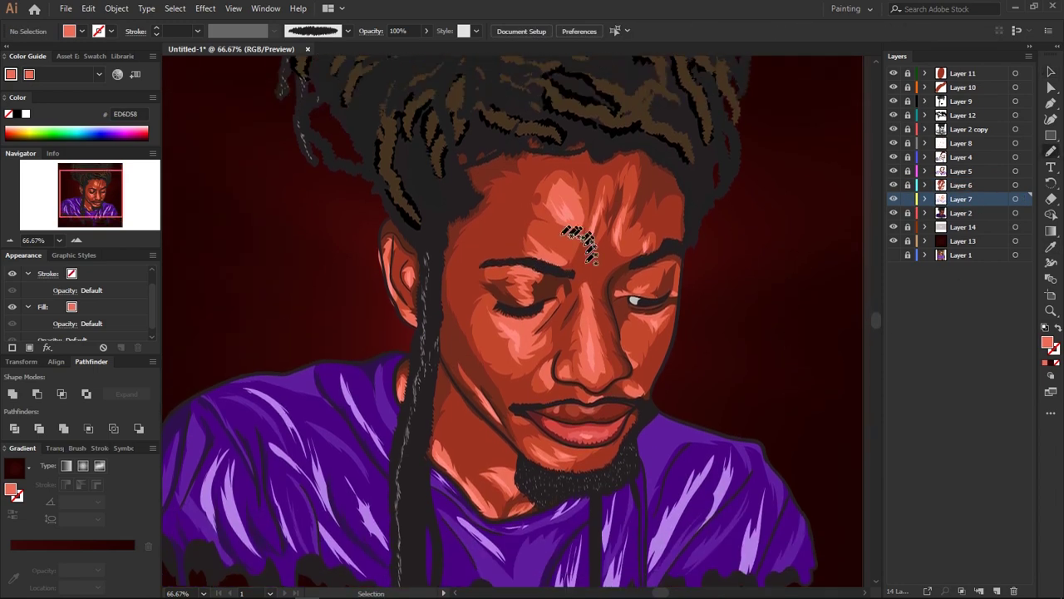
{"action": "left_click_drag", "start_coordinate": [537, 241], "coordinate": [585, 223]}
{"action": "left_click_drag", "start_coordinate": [596, 266], "coordinate": [597, 268]}
Sample a lighter skin colour, add a short forehead highlight stroke, and zoom out
{"action": "scroll", "coordinate": [623, 347], "scroll_direction": "down", "scroll_amount": 3, "text": "alt"}
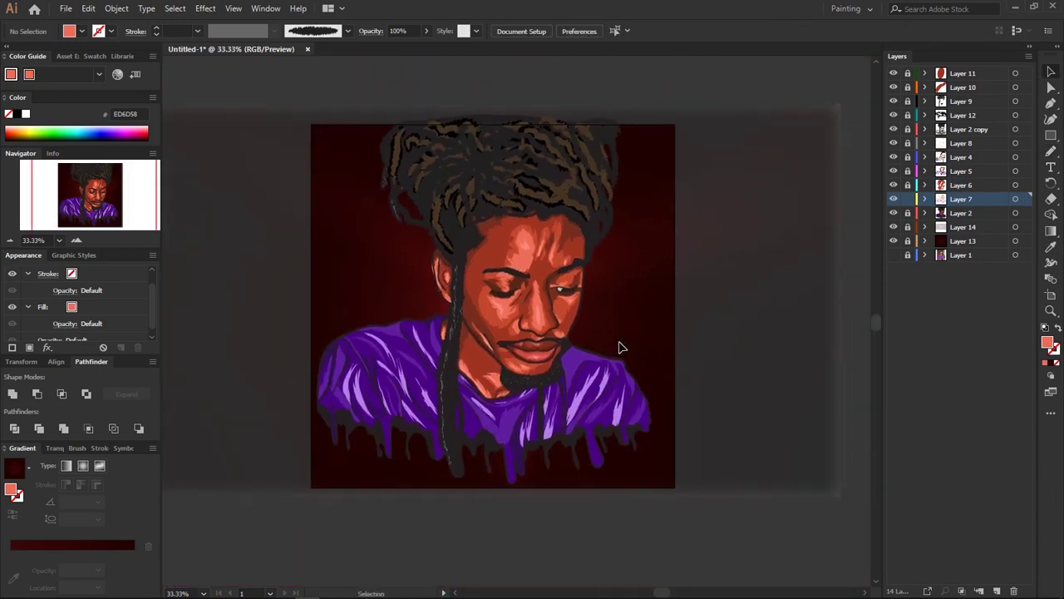
{"action": "scroll", "coordinate": [623, 346], "scroll_direction": "up", "scroll_amount": 3, "text": "alt"}
{"action": "key", "text": "i"}
{"action": "left_click", "coordinate": [474, 331]}
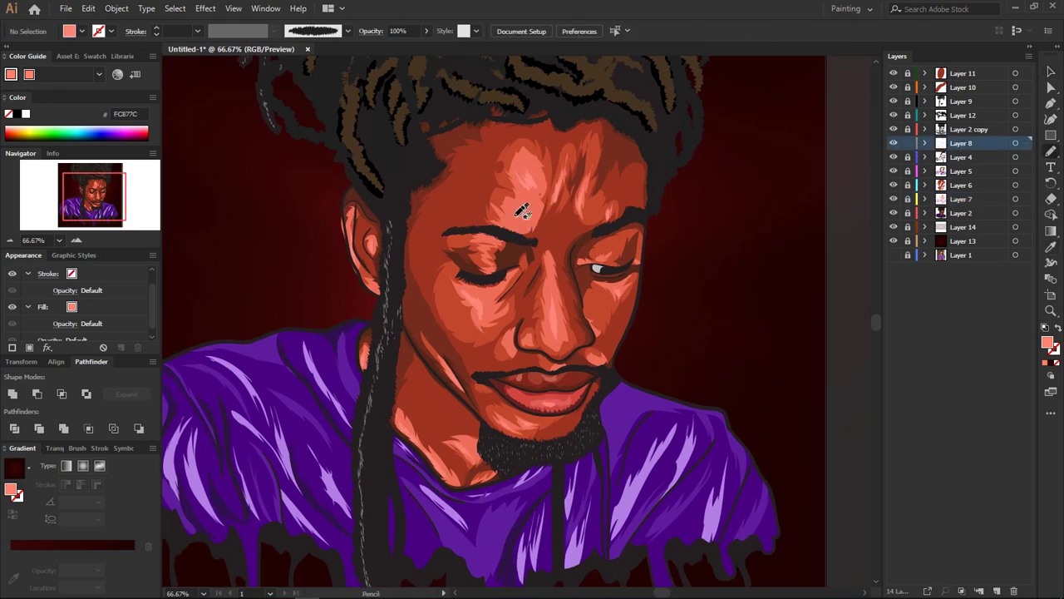
{"action": "left_click_drag", "start_coordinate": [509, 214], "coordinate": [574, 229]}
{"action": "key", "text": "ctrl+minus"}
{"action": "key", "text": "ctrl+minus"}
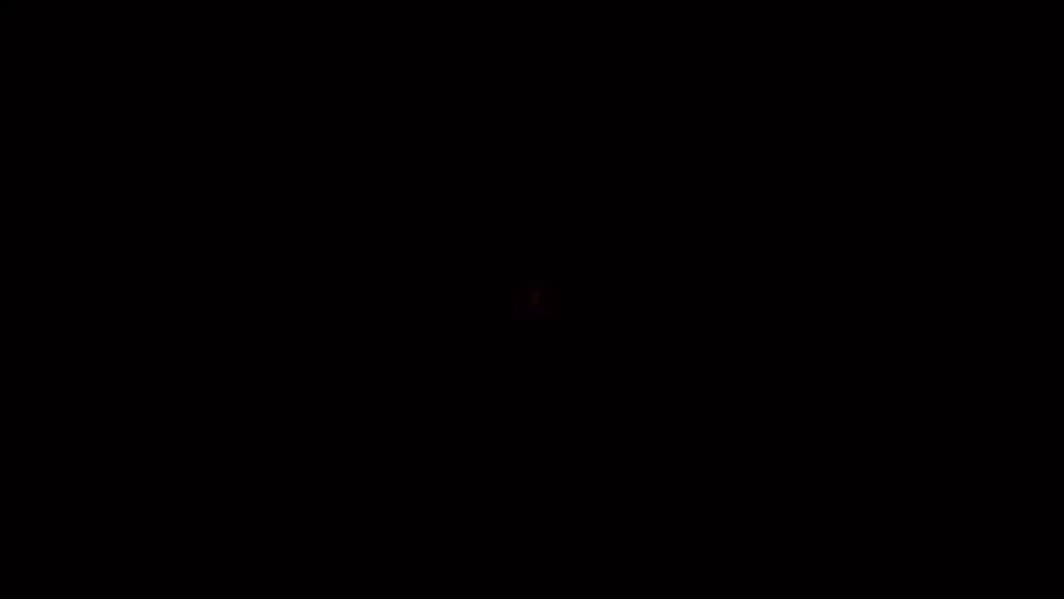